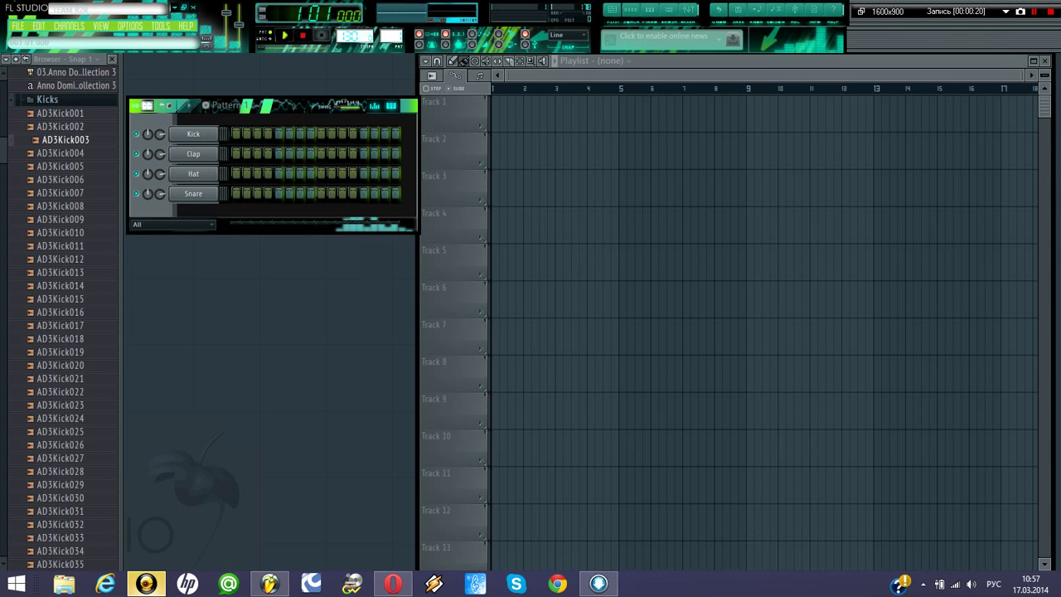
pyautogui.moveTo(286, 106); pyautogui.dragTo(296, 81)
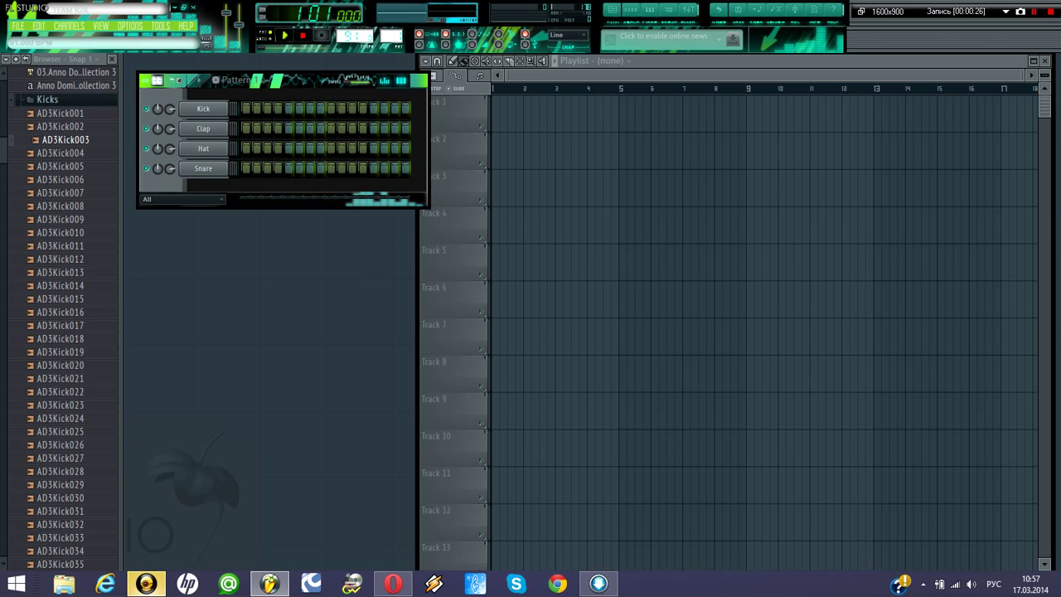
pyautogui.rightClick(229, 103)
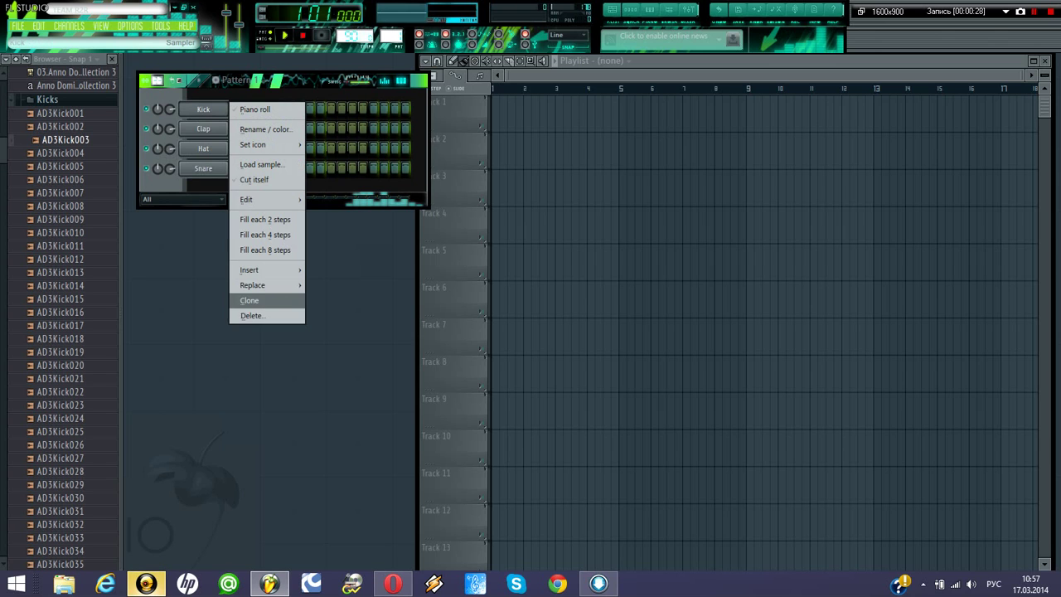
pyautogui.moveTo(250, 269)
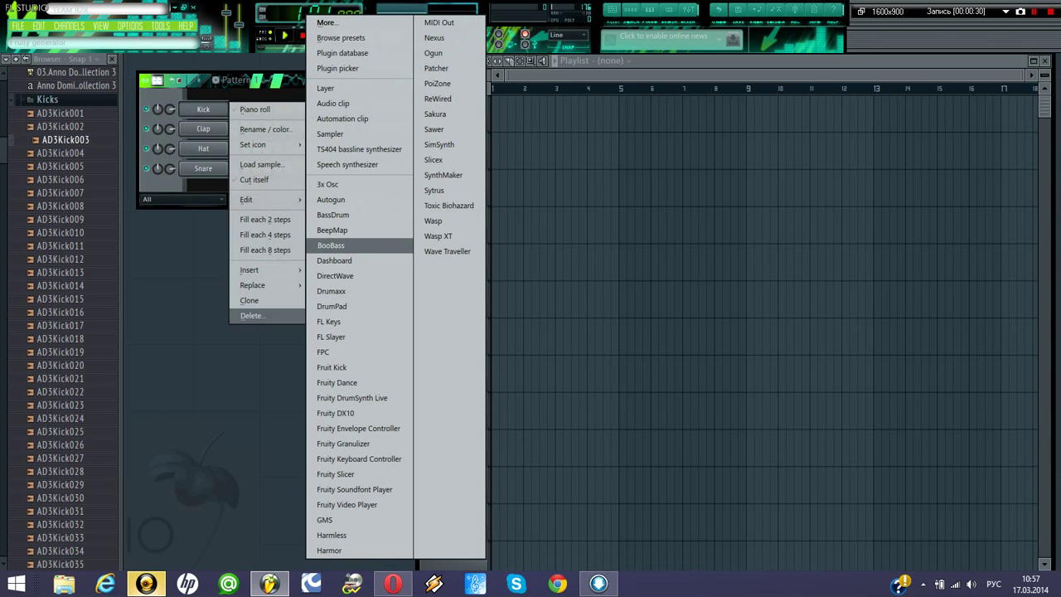
# - Add the orchestral Strings Solo preset as a new channel below Snare and replace it with the Strings Section preset
pyautogui.moveTo(3, 305); pyautogui.dragTo(3, 323)
pyautogui.scroll(-20, 62, 318)
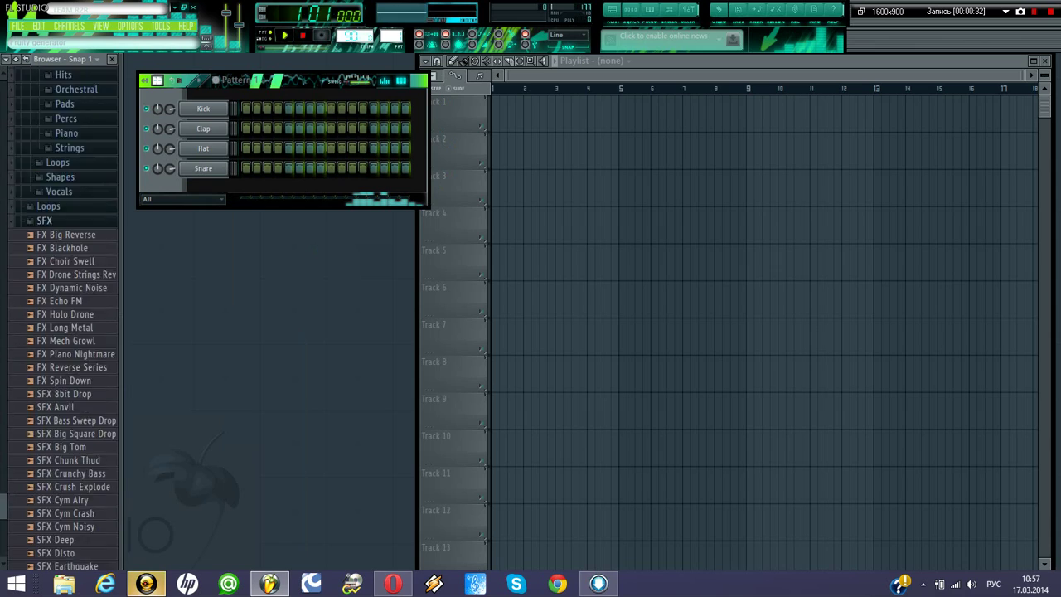
pyautogui.scroll(20, 63, 318)
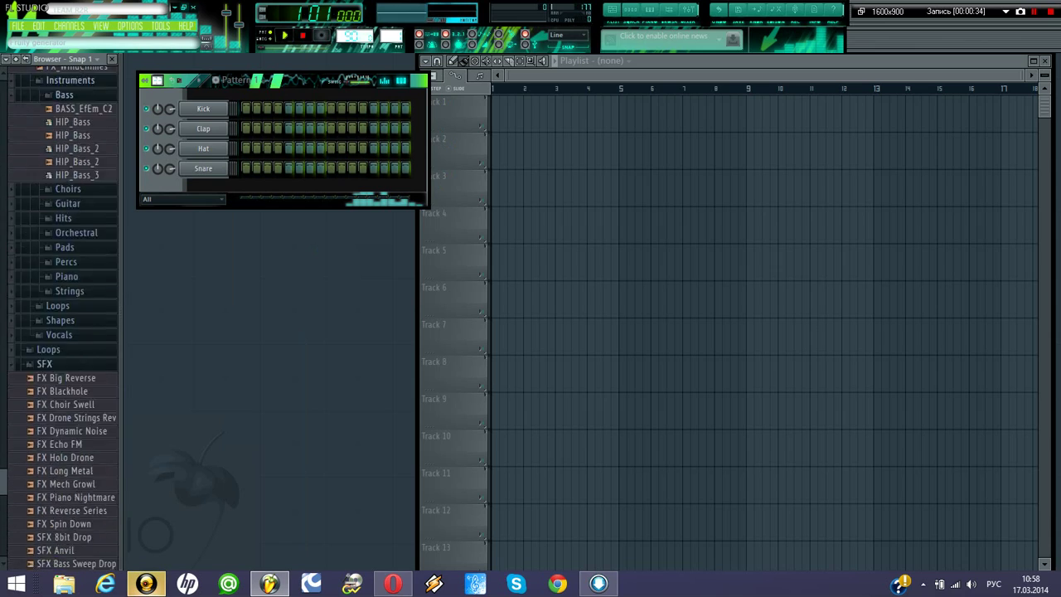
pyautogui.scroll(10, 62, 318)
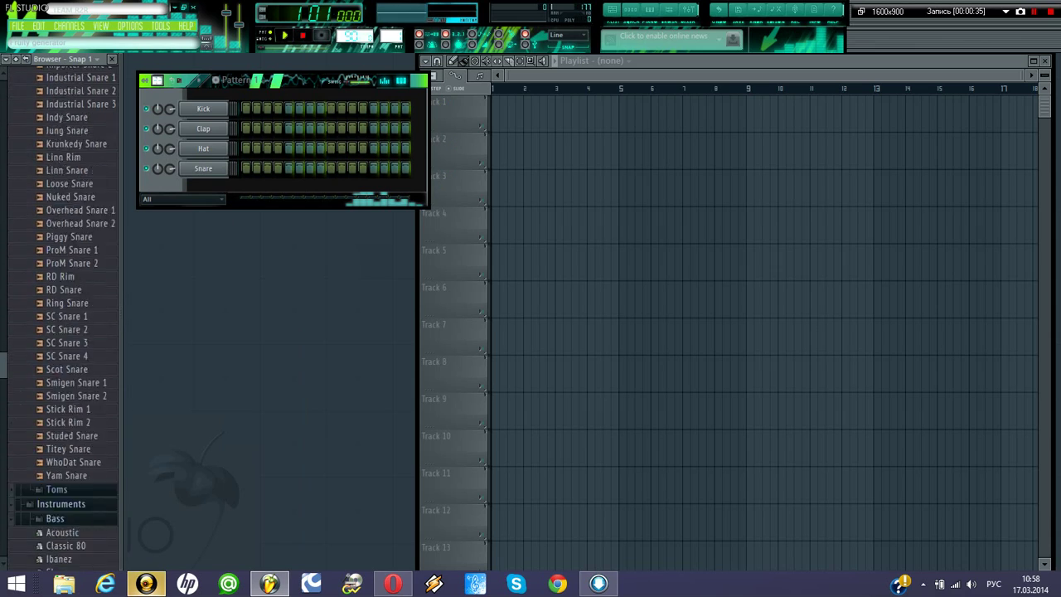
pyautogui.scroll(-1, 72, 388)
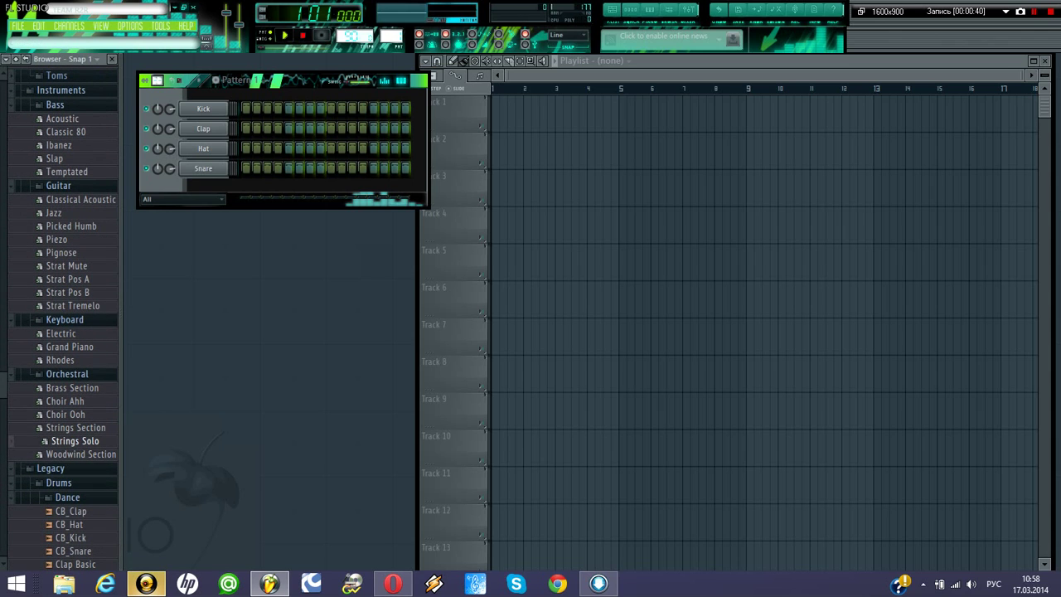
pyautogui.moveTo(74, 440); pyautogui.dragTo(196, 219)
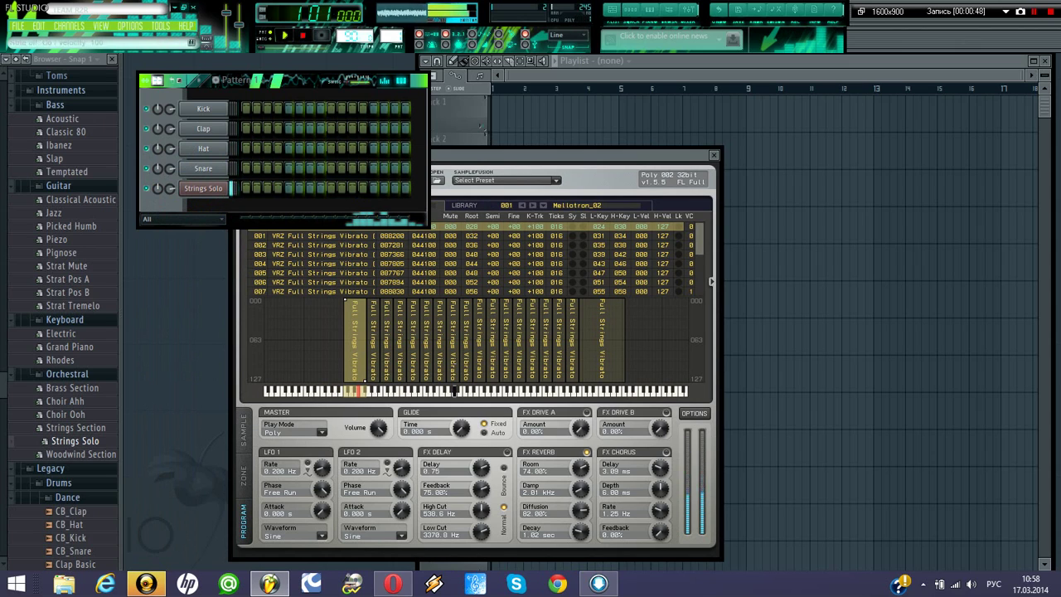
pyautogui.moveTo(75, 427); pyautogui.dragTo(203, 188)
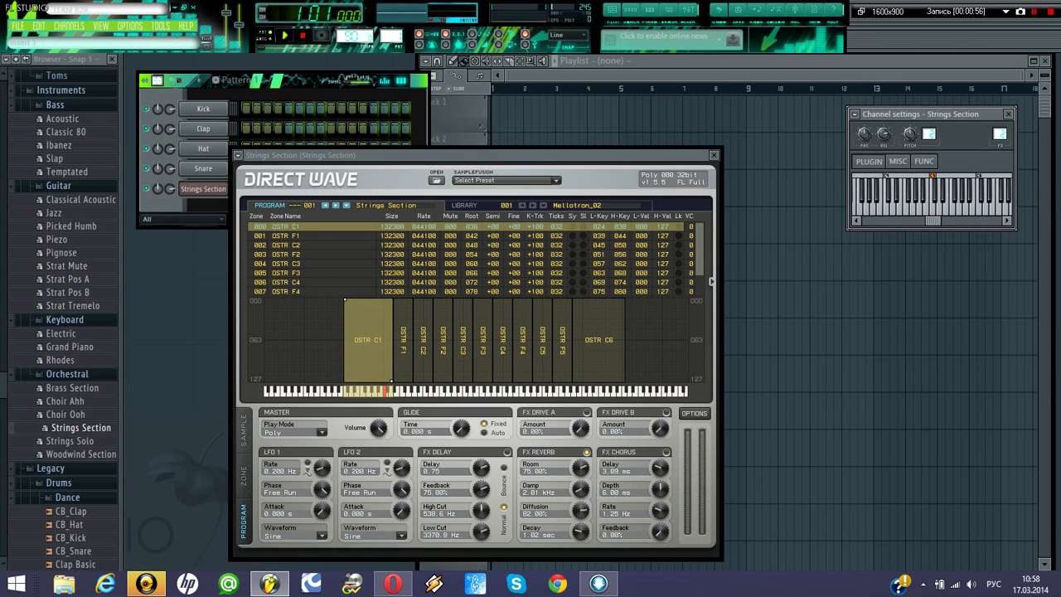
# - Load Fruity Delay Bank into the first effect slot of mixer track Insert 1 and audition the strings through it
pyautogui.press('F9')
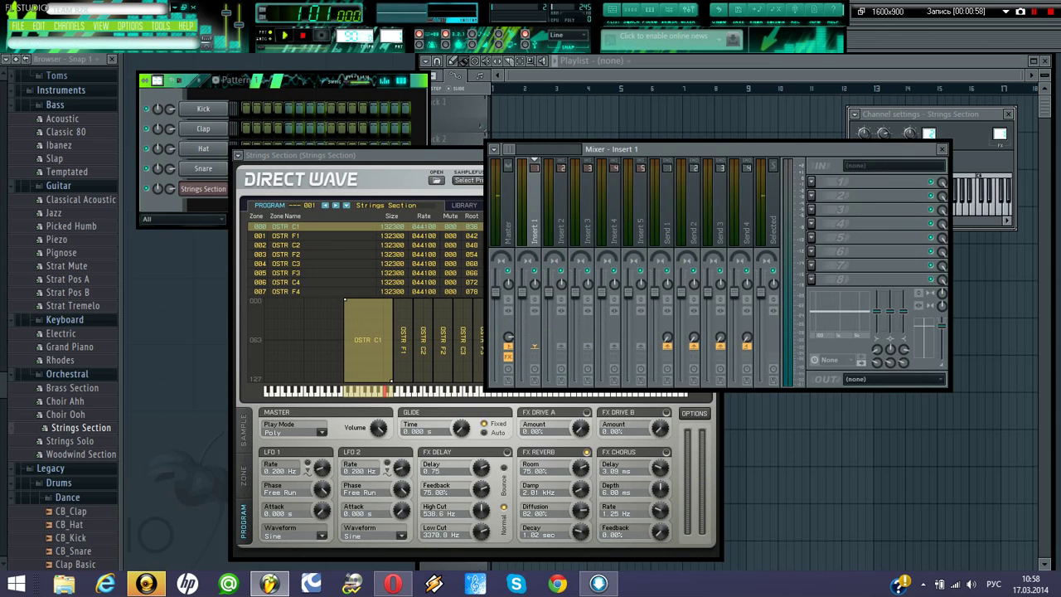
pyautogui.press('F8')
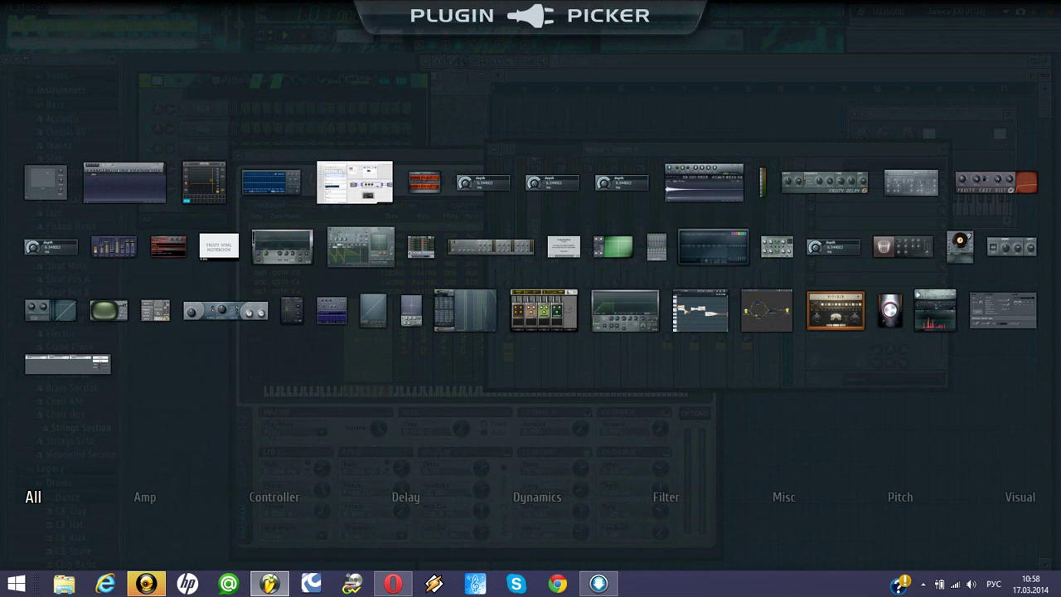
pyautogui.moveTo(406, 489)
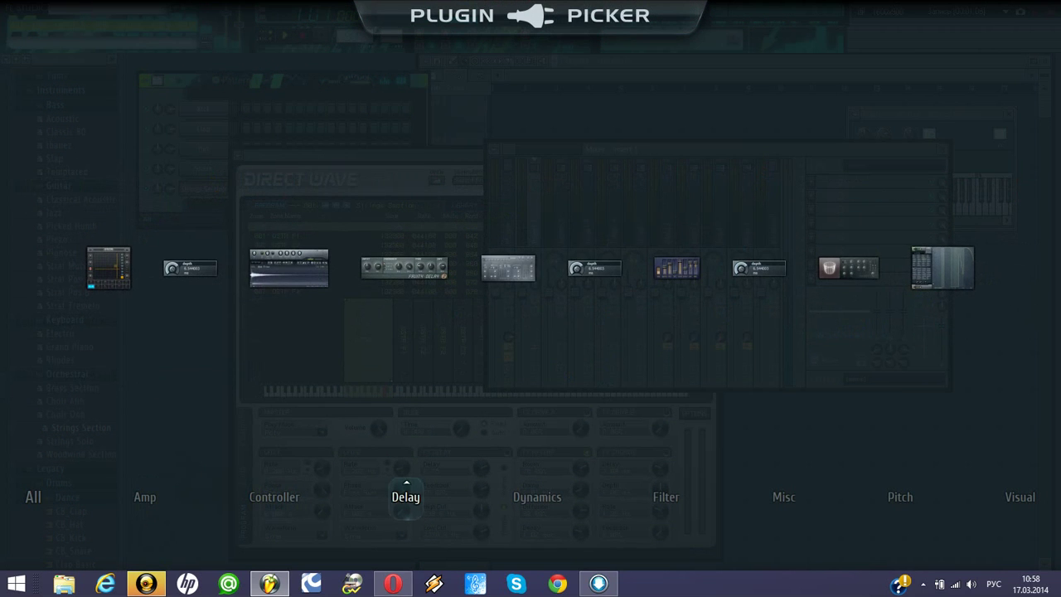
pyautogui.click(508, 267)
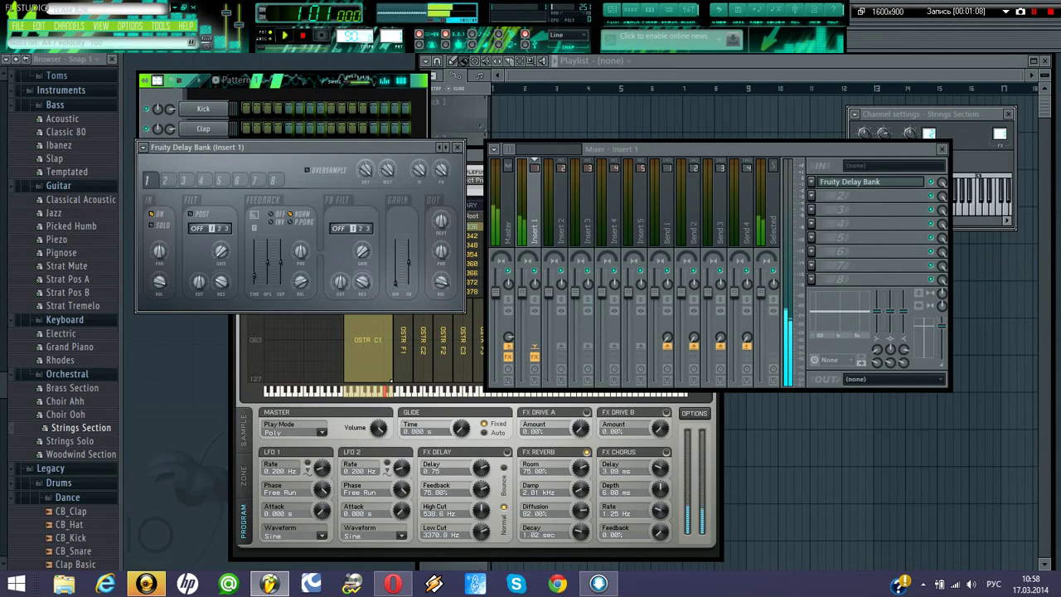
pyautogui.press('n')
pyautogui.press('i')
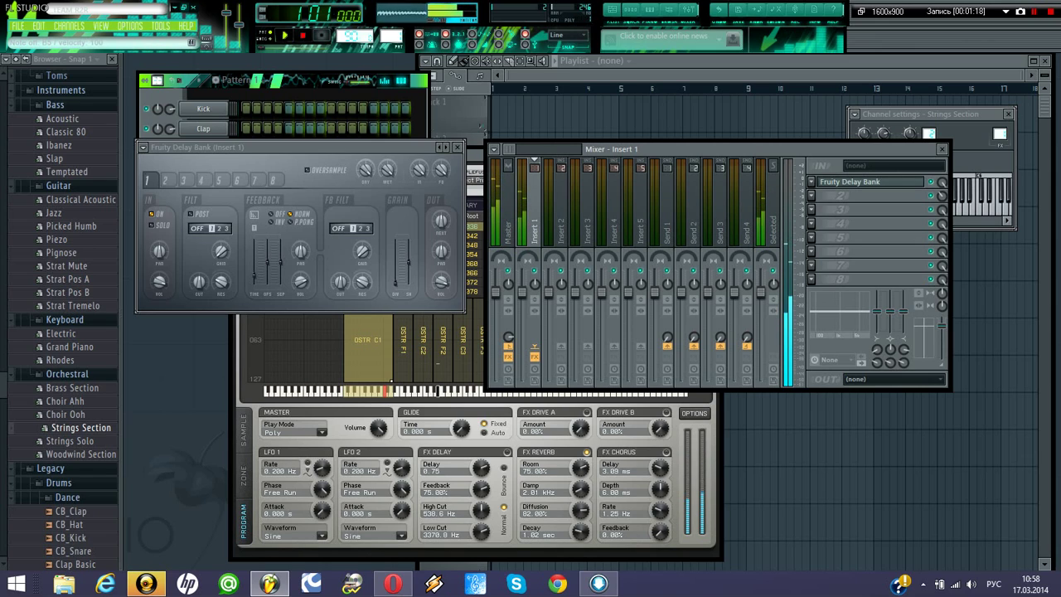
# - Load Fruity Reeverb 2 into the second effect slot of Insert 1, audition the strings, and hide the mixer
pyautogui.click(812, 195)
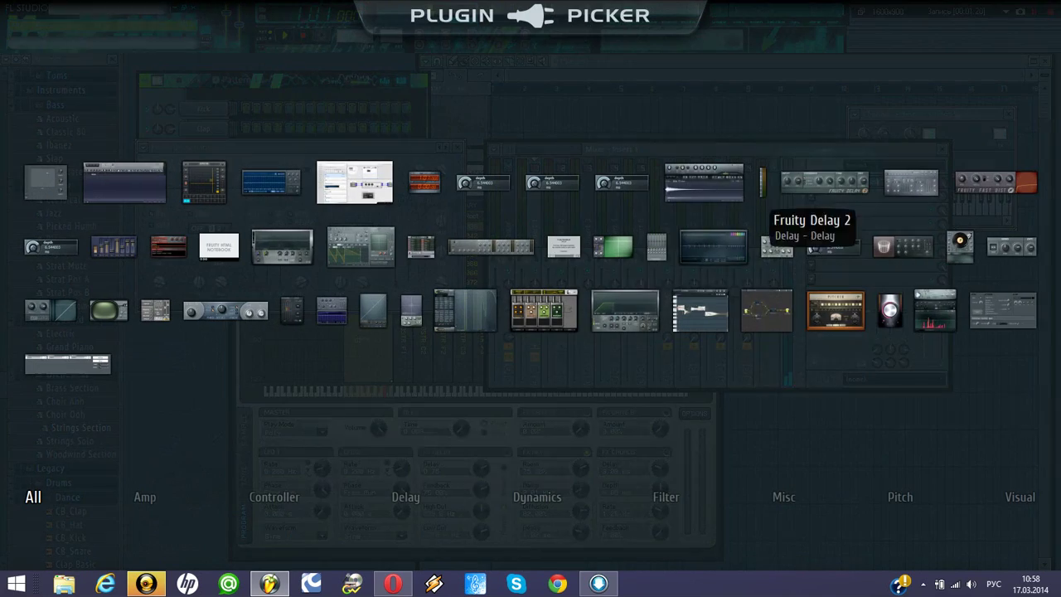
pyautogui.click(426, 242)
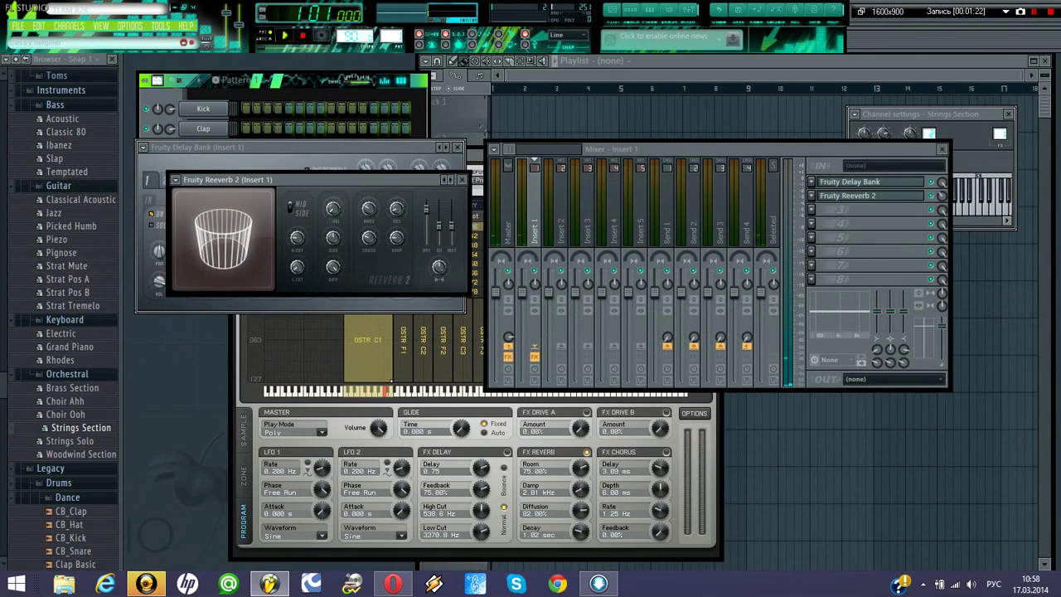
pyautogui.click(454, 389)
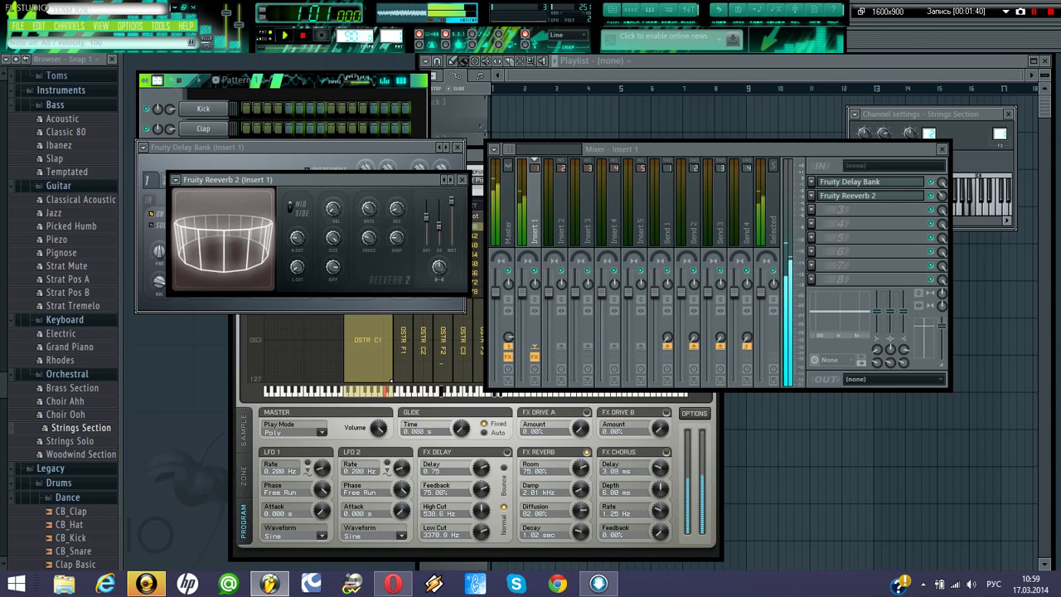
pyautogui.press('F9')
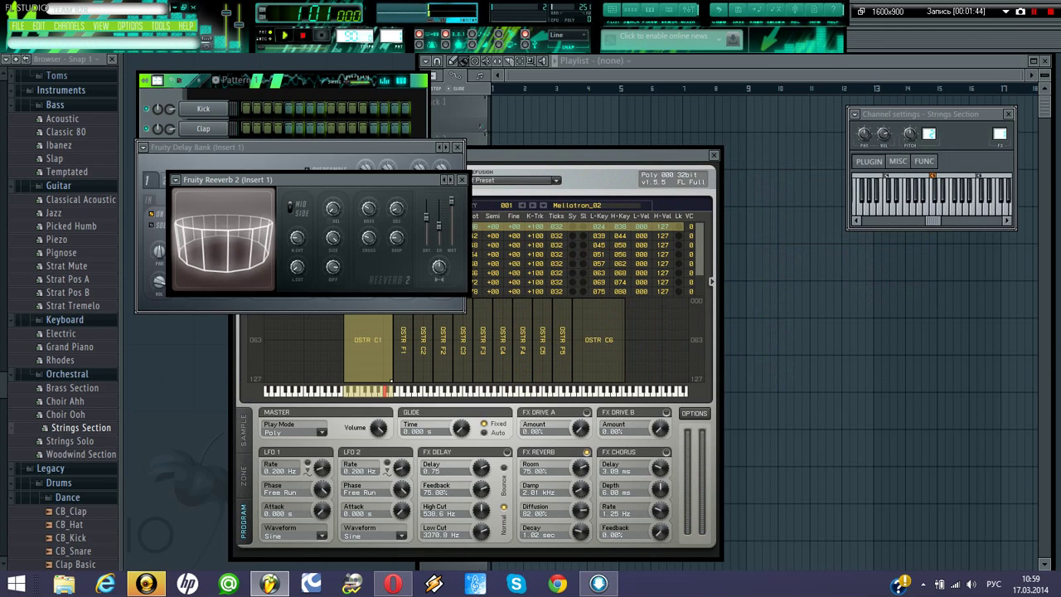
# - Open the piano roll of the Strings Section channel and draw an A4 note spanning bars 1 and 2
pyautogui.moveTo(241, 80); pyautogui.dragTo(353, 135)
pyautogui.rightClick(316, 243)
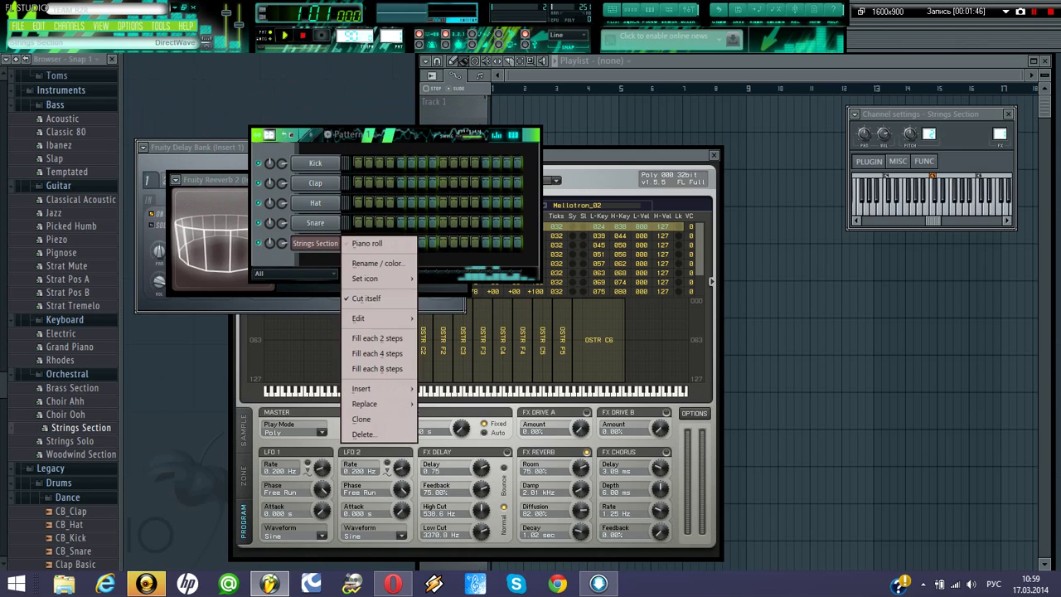
pyautogui.click(366, 242)
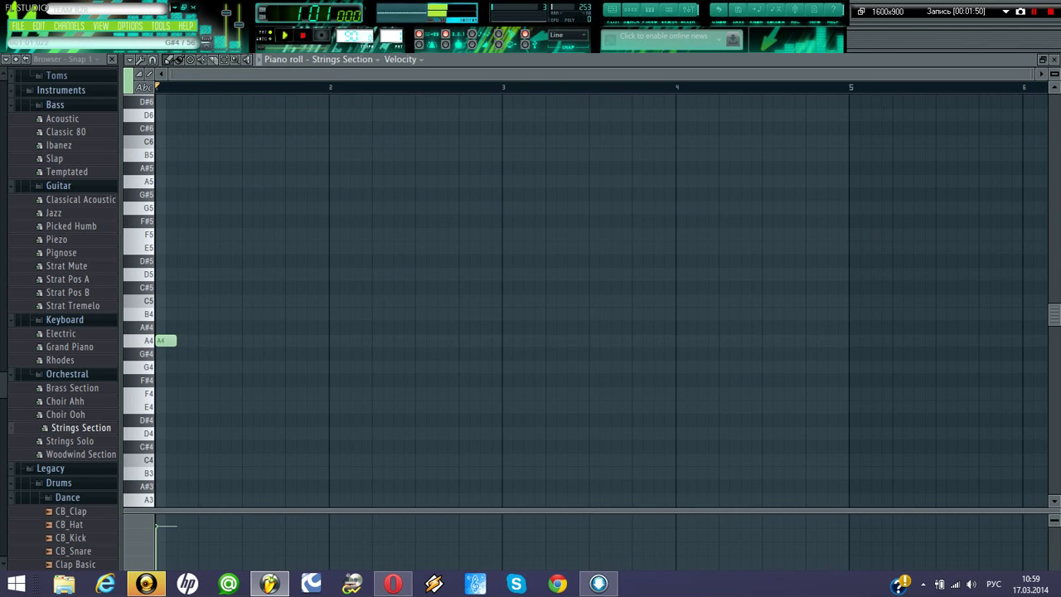
pyautogui.moveTo(175, 341); pyautogui.dragTo(426, 340)
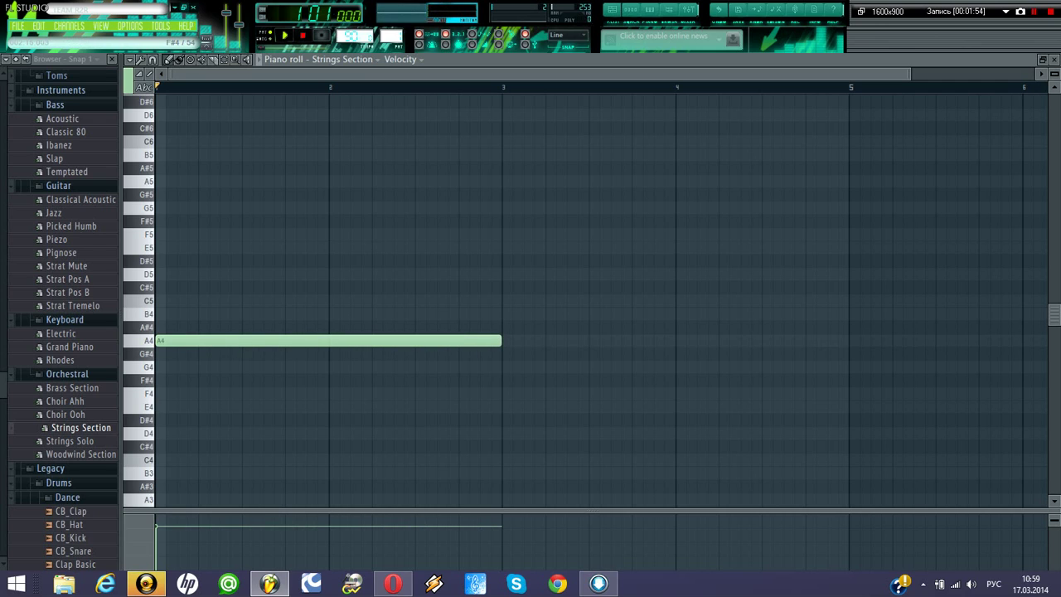
# - Add a melody of four consecutive half-bar notes from bar 1, C6, A5, C6 and D6, while playing the pattern
pyautogui.click(171, 141)
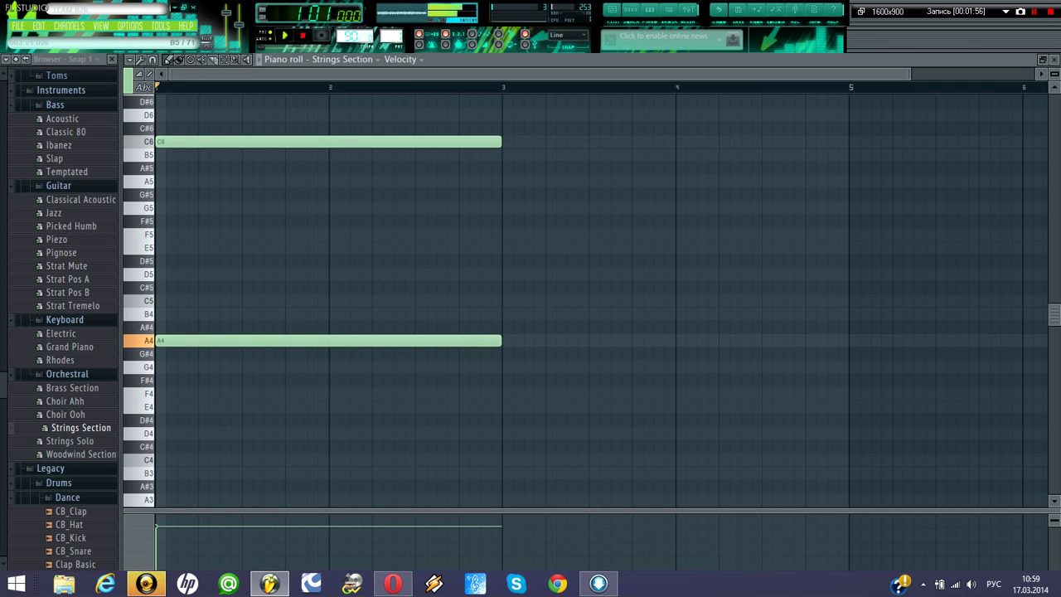
pyautogui.moveTo(501, 141); pyautogui.dragTo(230, 141)
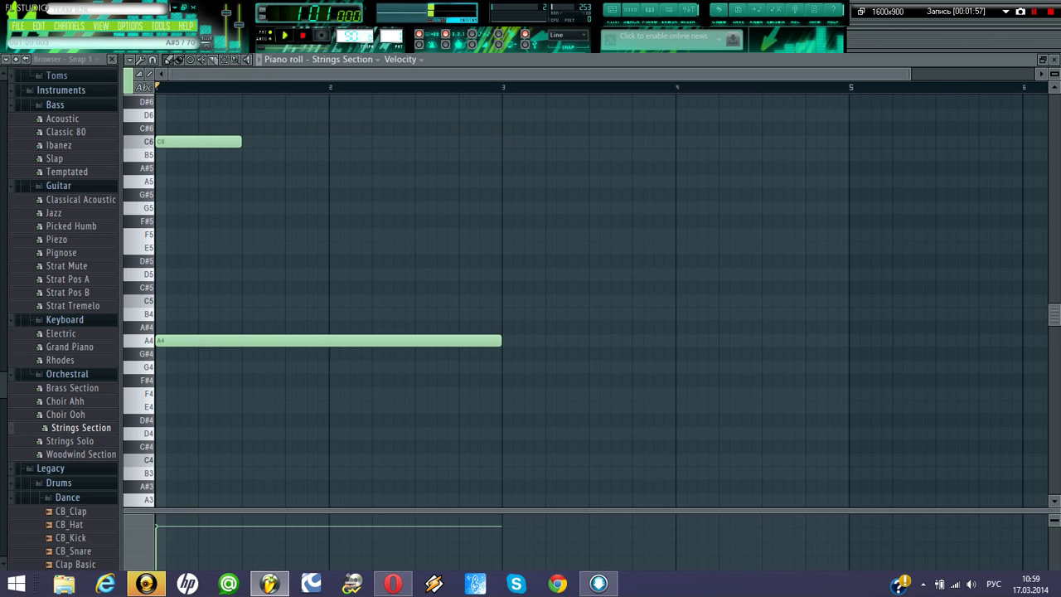
pyautogui.press('space')
pyautogui.click(246, 180)
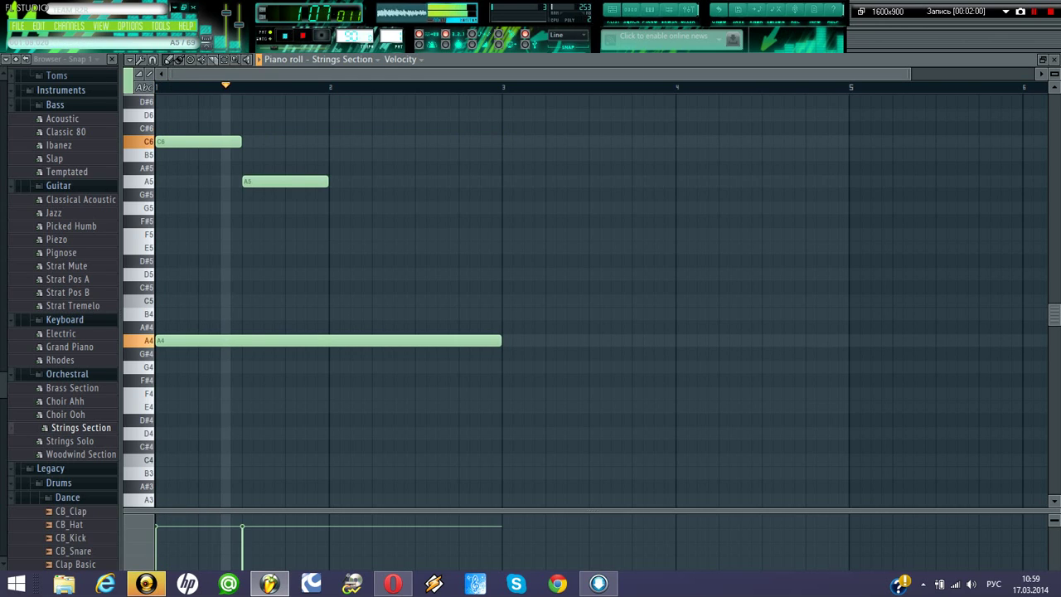
pyautogui.click(334, 140)
pyautogui.scroll(2, 333, 141)
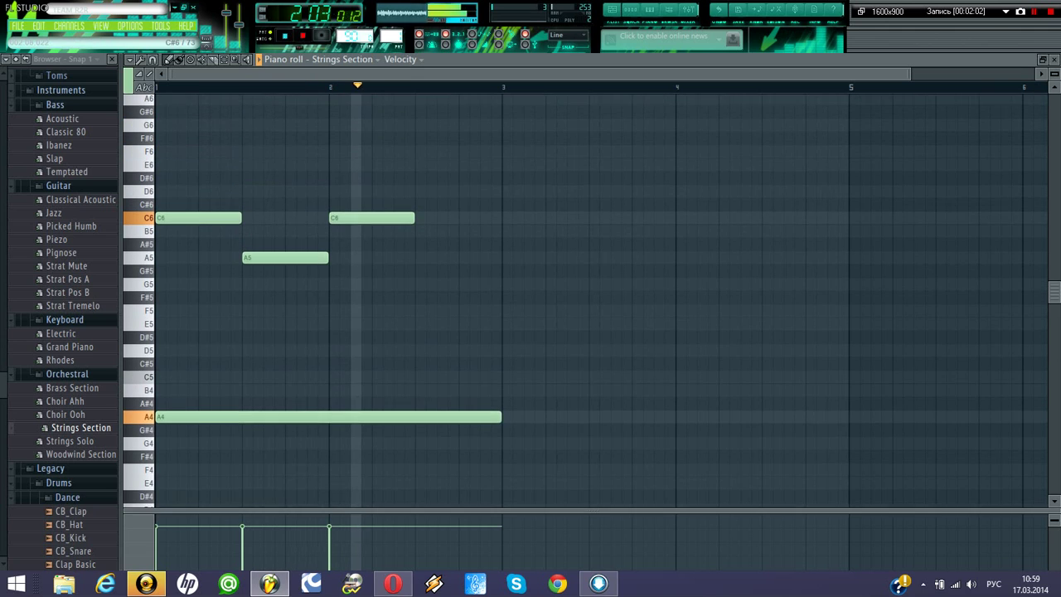
pyautogui.click(420, 194)
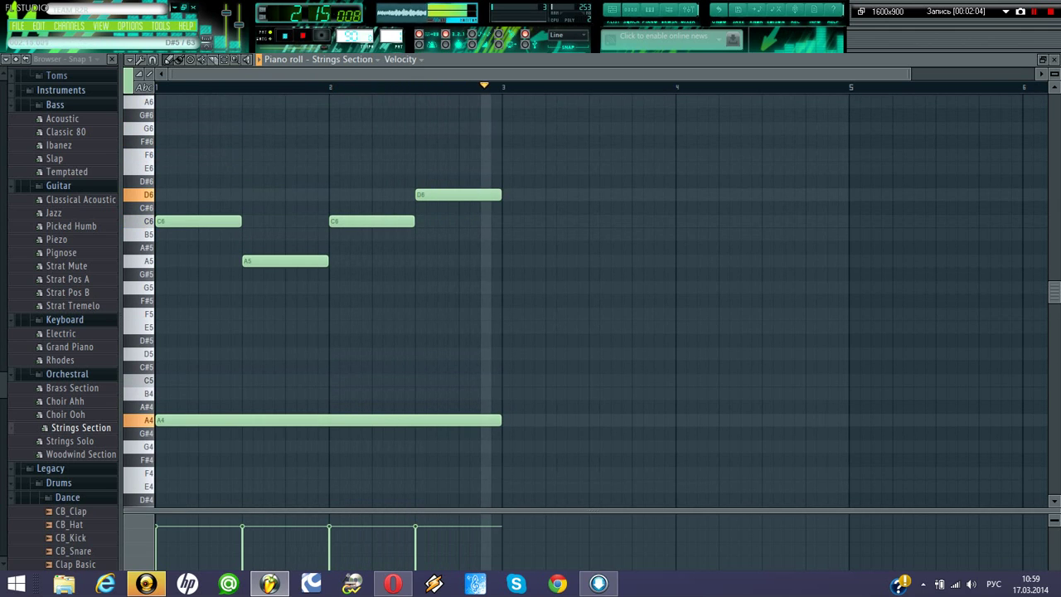
# - Add a two-bar A3 bass note one octave below the A4 note and play the pattern back
pyautogui.scroll(-2, 585, 300)
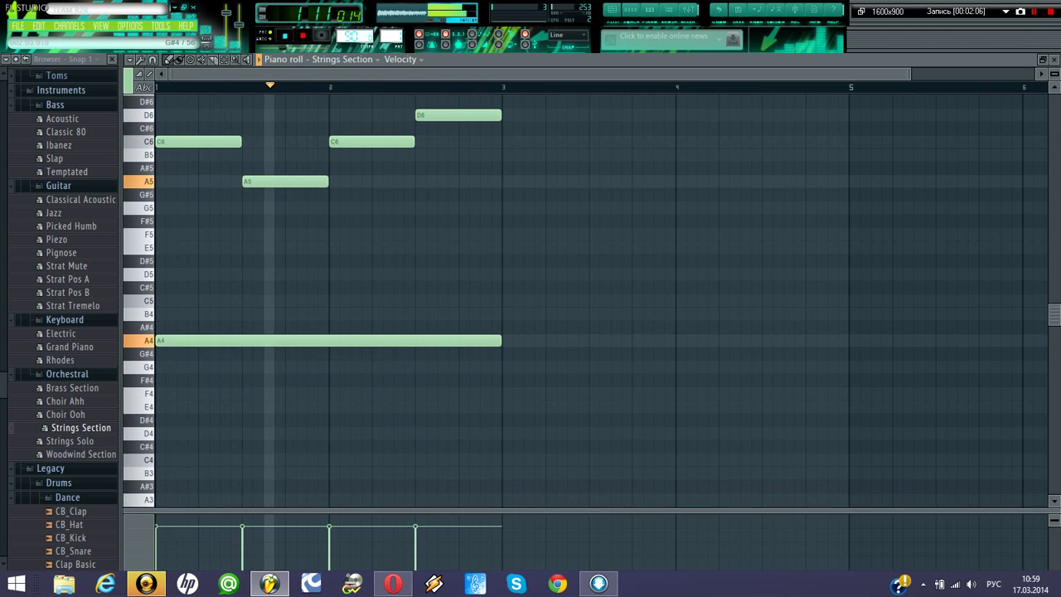
pyautogui.press('space')
pyautogui.scroll(-3, 328, 340)
pyautogui.moveTo(225, 381); pyautogui.dragTo(159, 383)
pyautogui.press('space')
pyautogui.scroll(3, 585, 300)
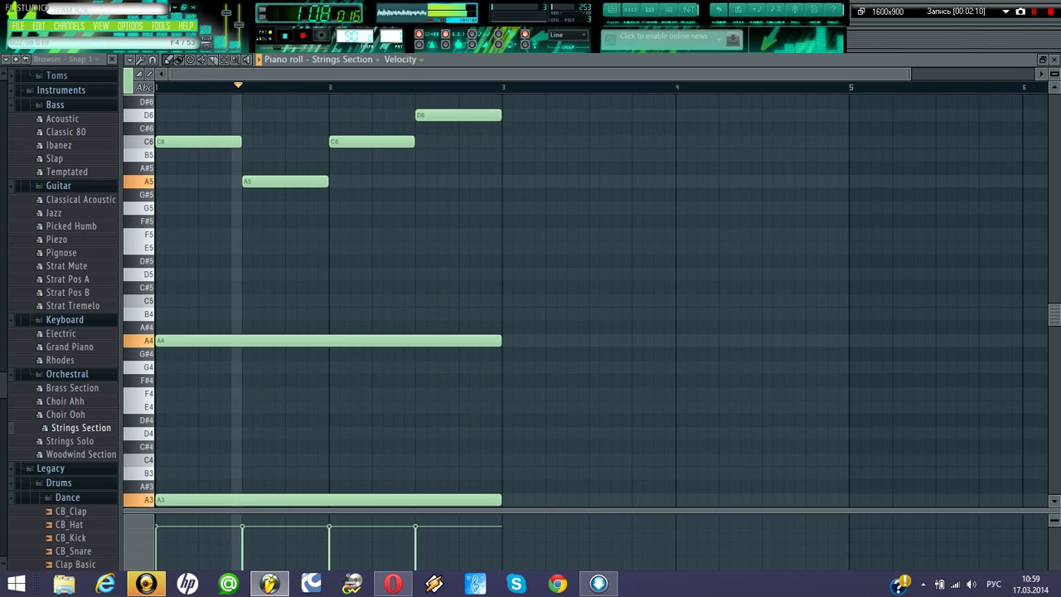
pyautogui.scroll(2, 585, 300)
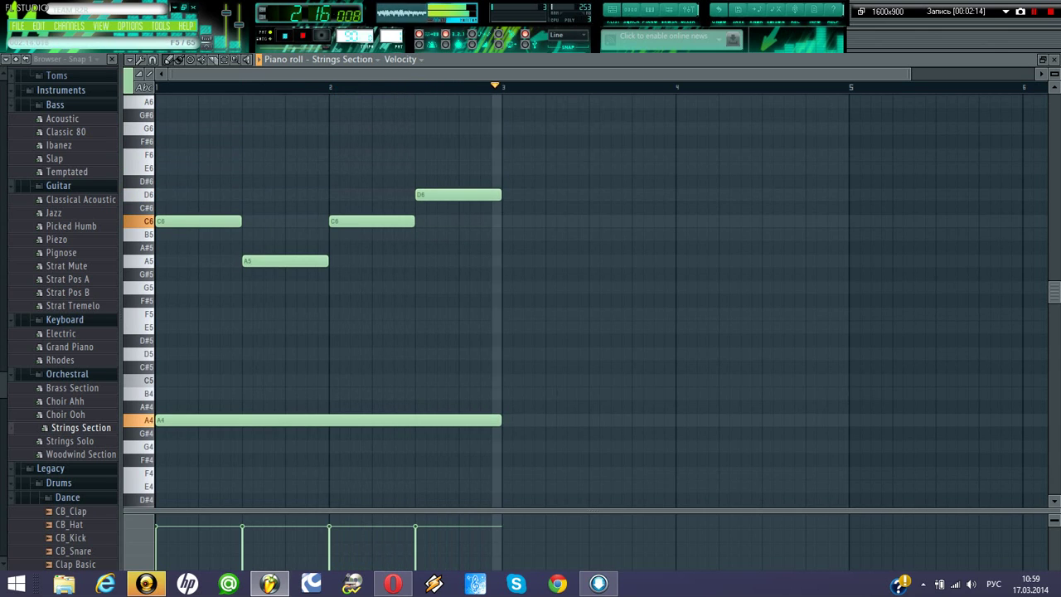
pyautogui.press('space')
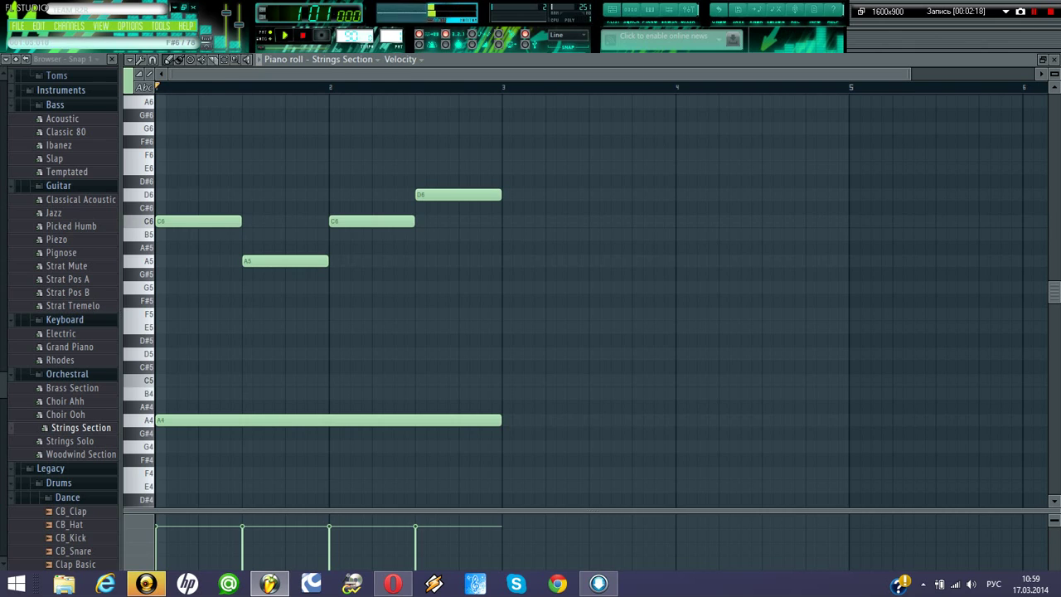
# - Try a half-bar G6 harmony note above the opening C6 and delete it after playback
pyautogui.click(162, 129)
pyautogui.press('space')
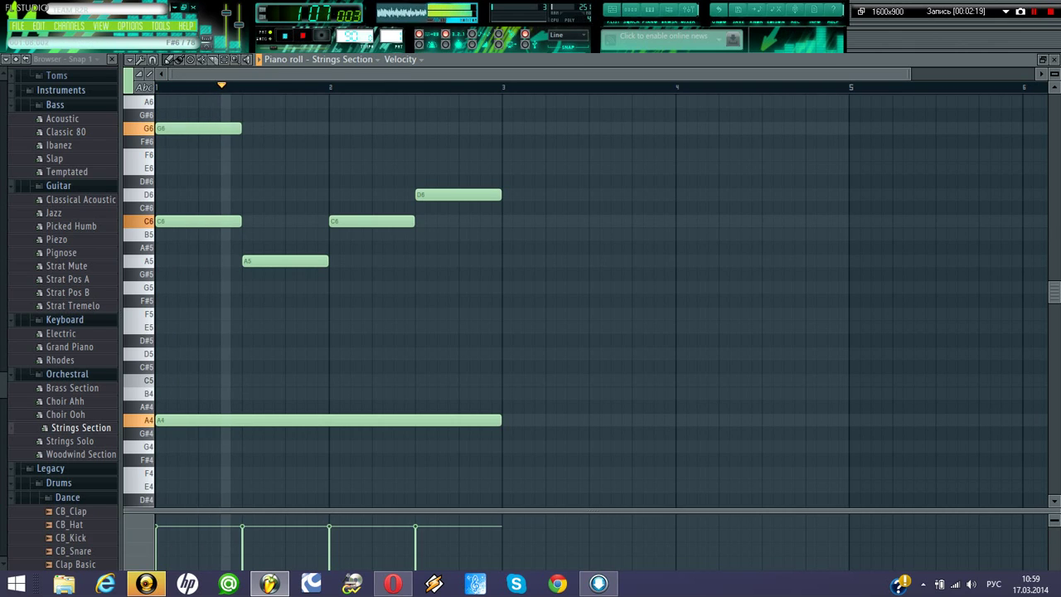
pyautogui.press('space')
pyautogui.rightClick(233, 129)
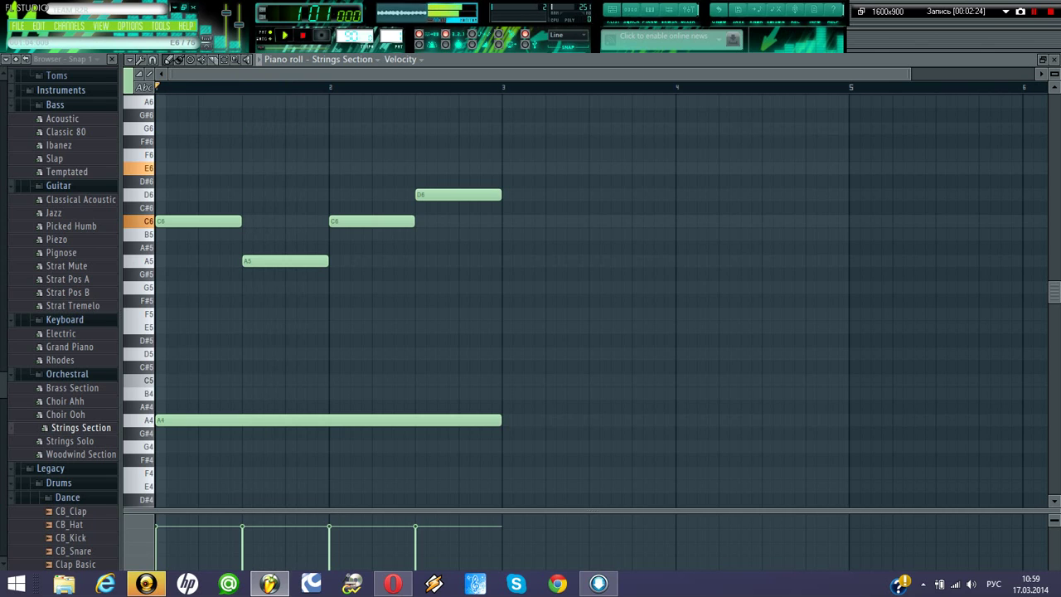
# - Add half-bar harmony notes E6, D6, E6 and F6 above the four melody notes during playback
pyautogui.click(178, 168)
pyautogui.press('space')
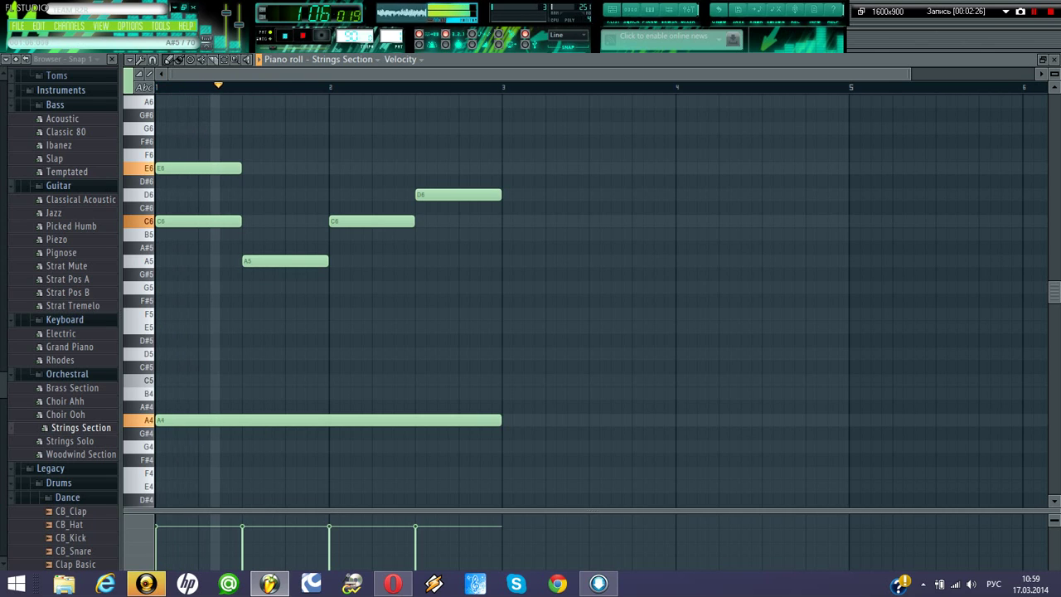
pyautogui.press('space')
pyautogui.click(253, 195)
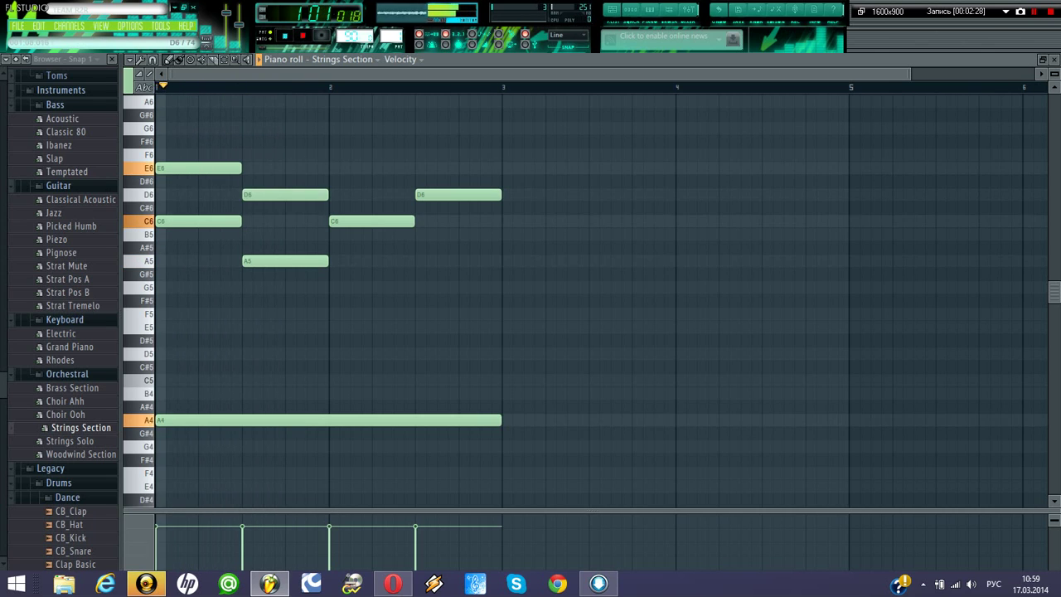
pyautogui.click(341, 168)
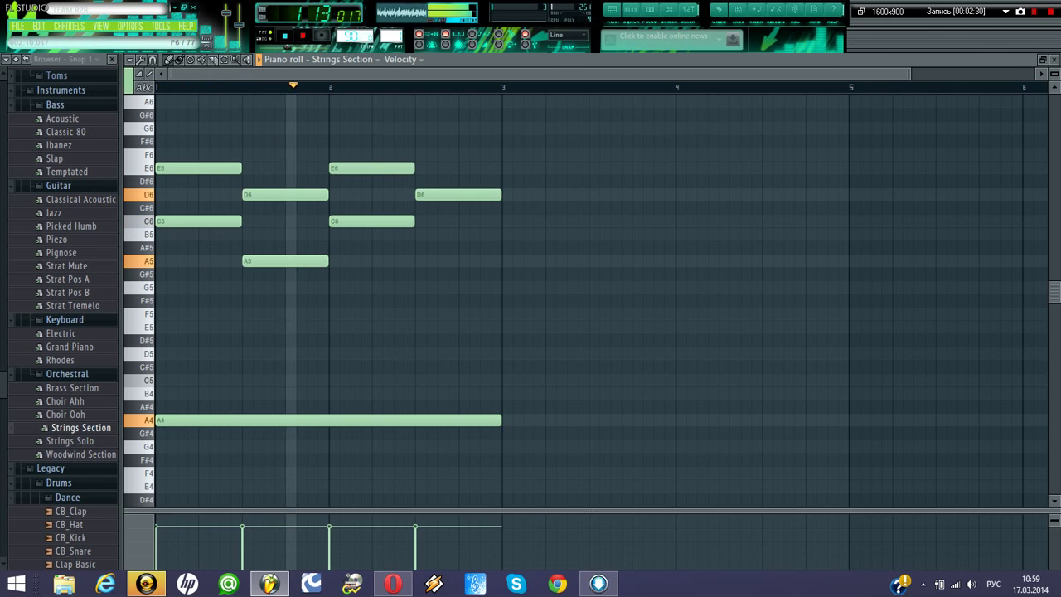
pyautogui.click(426, 155)
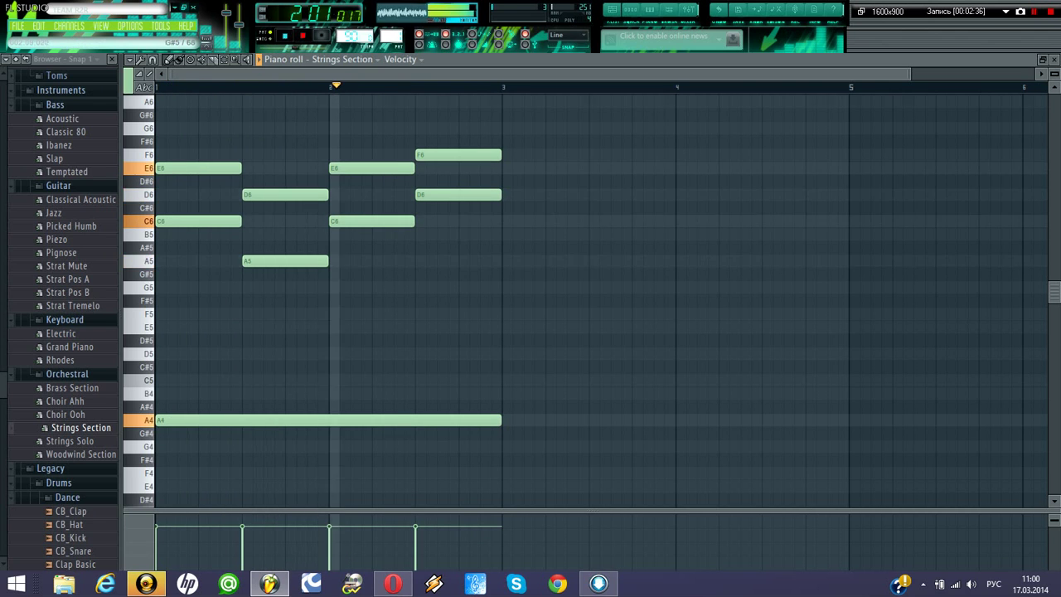
# - Duplicate the two-bar A4 and A3 bass notes into bars 3 and 4 and move the copies to E4 and E3
pyautogui.scroll(-3, 480, 367)
pyautogui.scroll(2, 479, 367)
pyautogui.scroll(-3, 480, 367)
pyautogui.press('space')
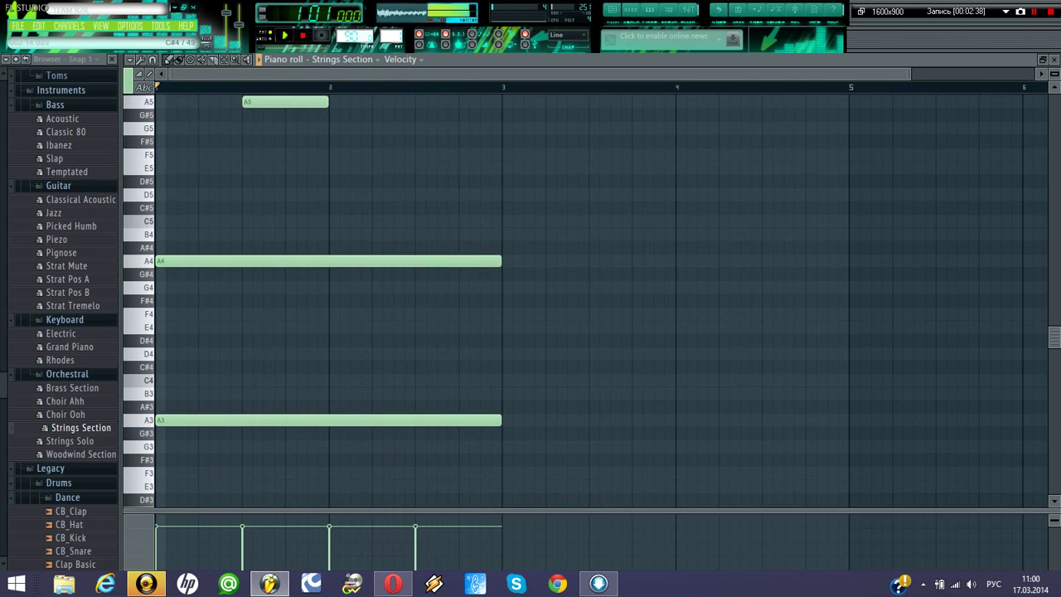
pyautogui.moveTo(237, 440); pyautogui.dragTo(521, 232)
pyautogui.moveTo(522, 341)
pyautogui.mouseDown()
pyautogui.moveTo(1030, 340)
pyautogui.moveTo(881, 340)
pyautogui.moveTo(869, 366)
pyautogui.mouseUp()
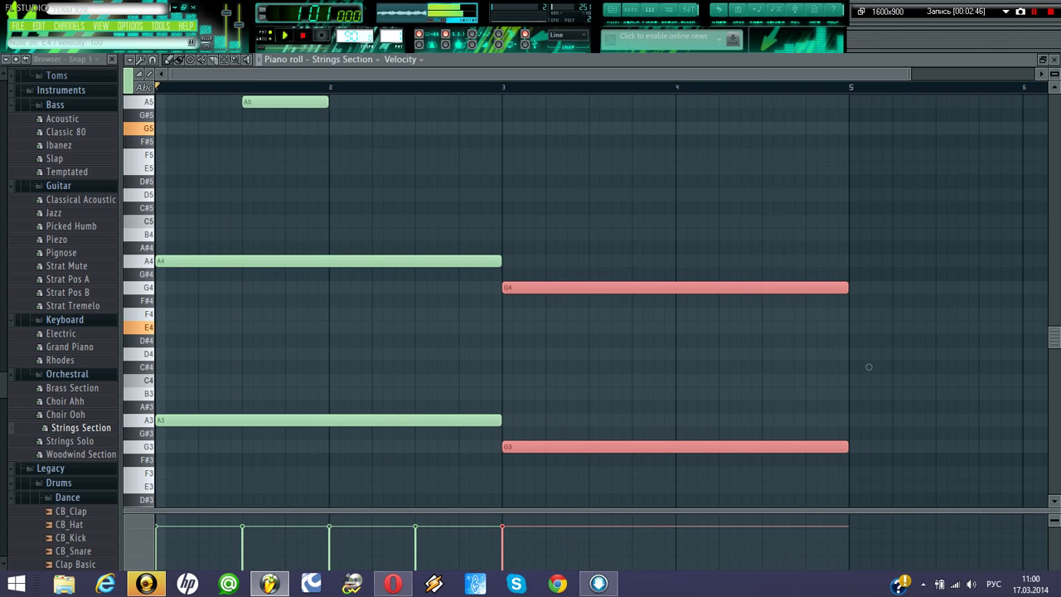
pyautogui.moveTo(869, 366); pyautogui.dragTo(868, 406)
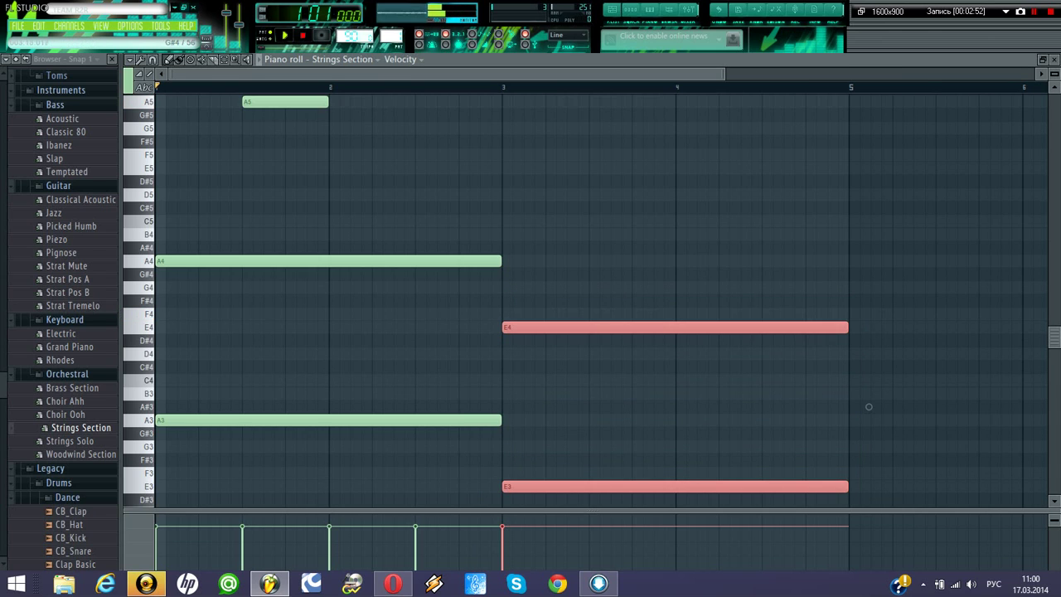
# - Duplicate the melody and harmony notes of bars 1 and 2 into bars 3 and 4 and play the pattern back
pyautogui.scroll(4, 869, 406)
pyautogui.press('space')
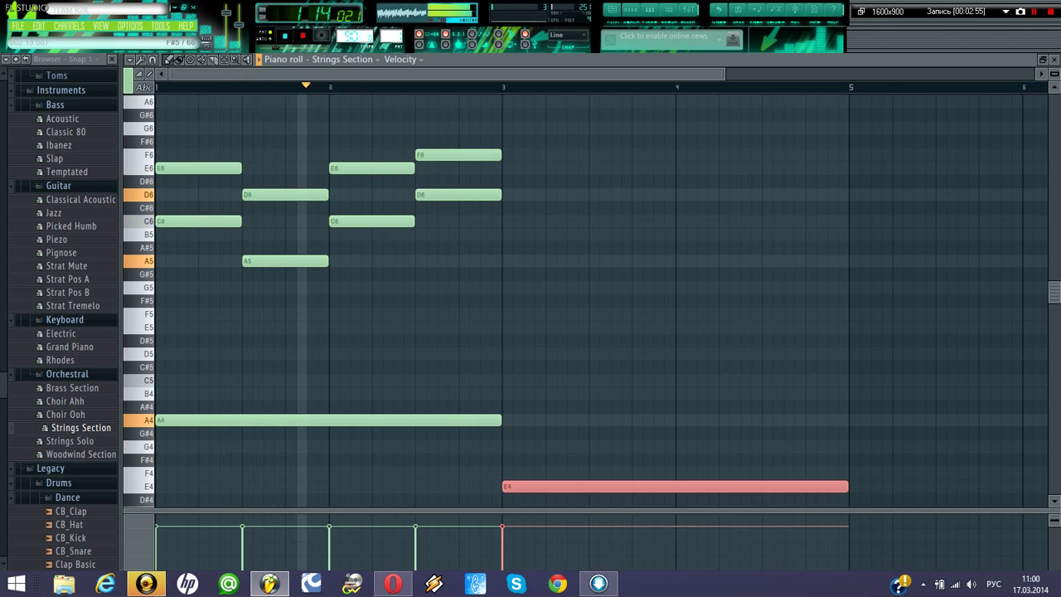
pyautogui.press('space')
pyautogui.moveTo(526, 315); pyautogui.dragTo(158, 129)
pyautogui.hotkey('ctrl', 'b')
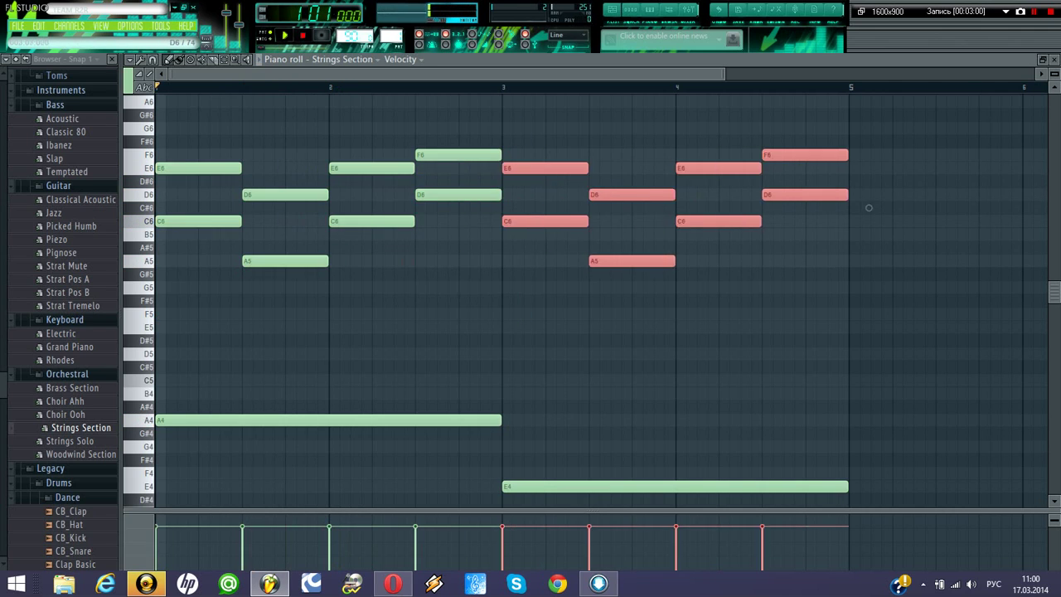
pyautogui.hotkey('shift', 'Right')
pyautogui.hotkey('shift', 'Left')
pyautogui.press('space')
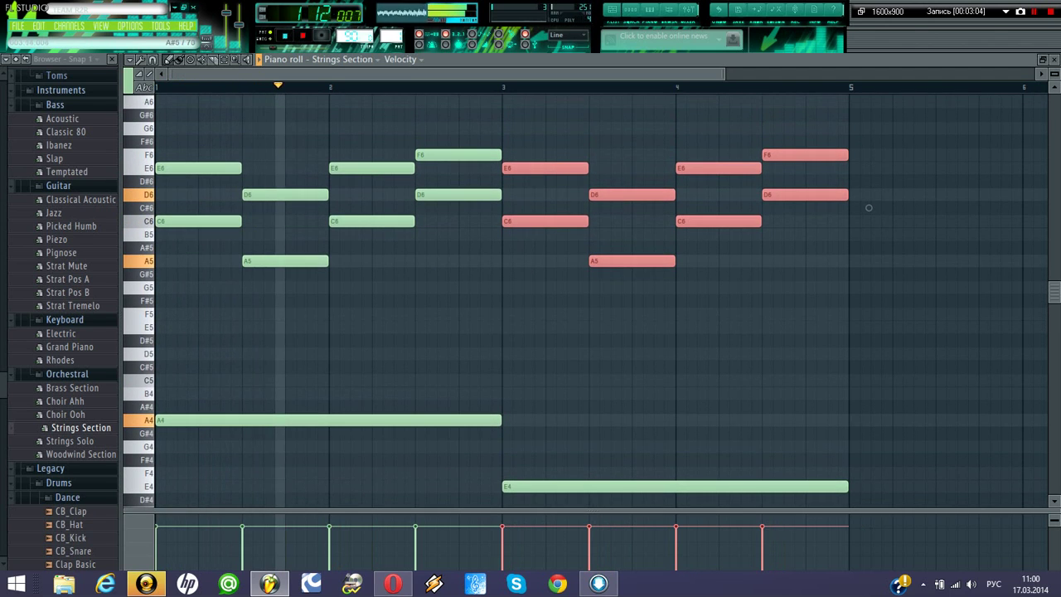
pyautogui.moveTo(869, 208); pyautogui.dragTo(868, 168)
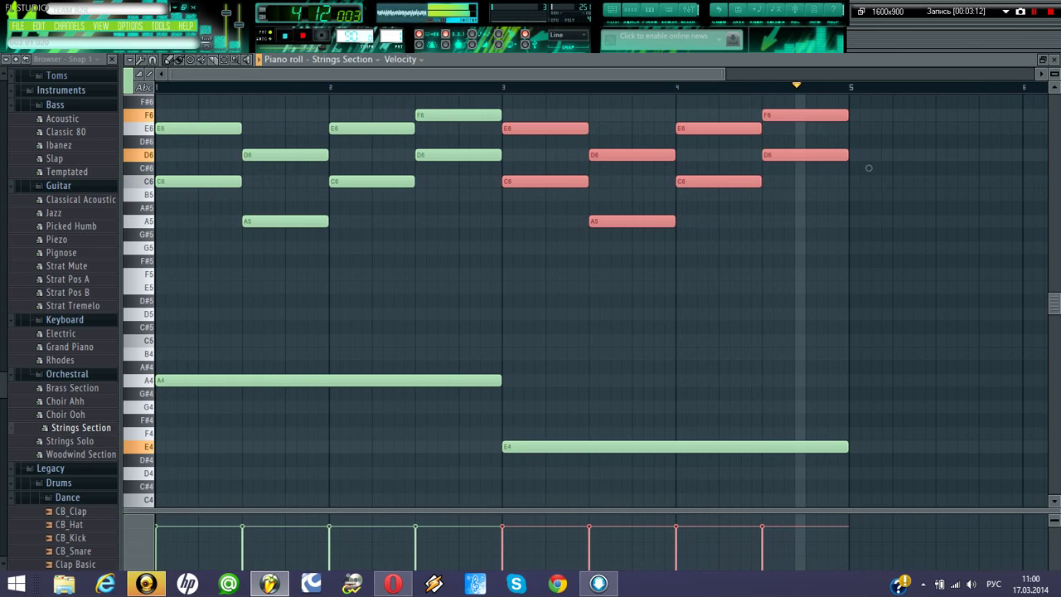
pyautogui.press('space')
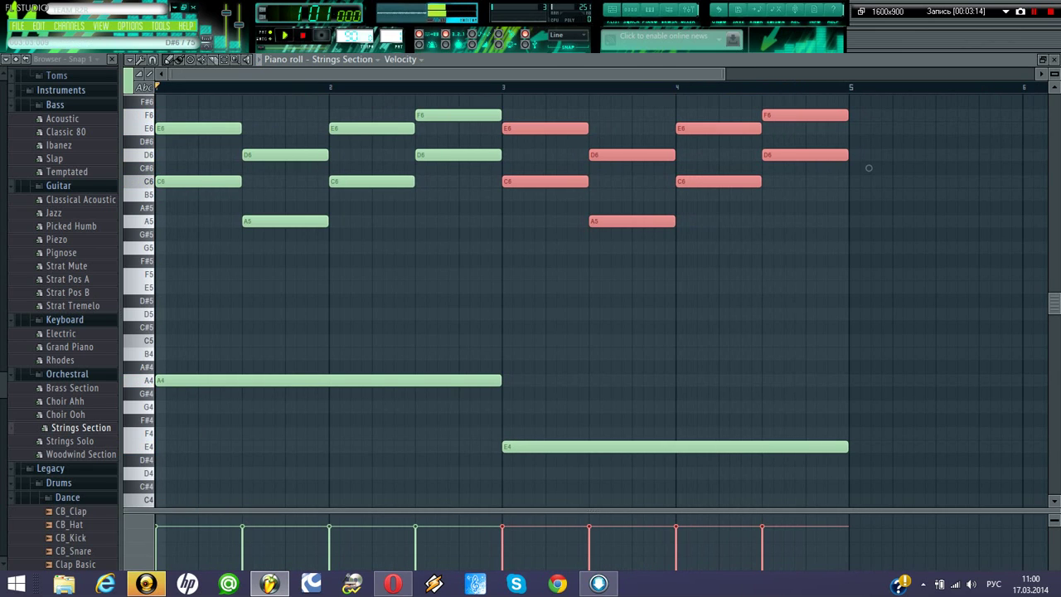
# - Transpose the copied melody and harmony in bars 3 and 4 down five semitones and play the pattern back
pyautogui.press('v')
pyautogui.press('y')
pyautogui.press('n')
pyautogui.press('i')
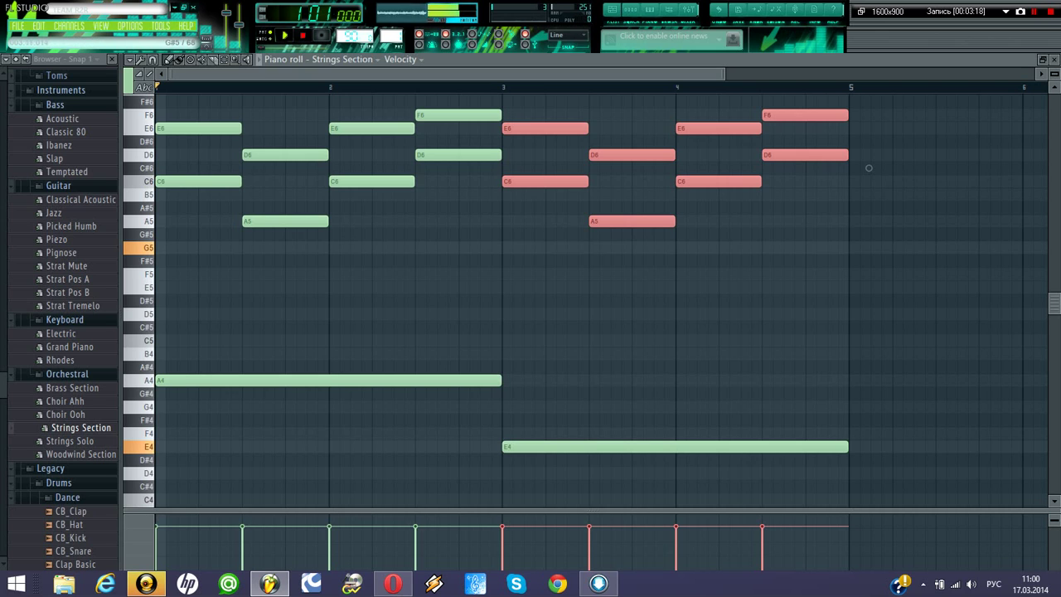
pyautogui.moveTo(869, 167); pyautogui.dragTo(869, 234)
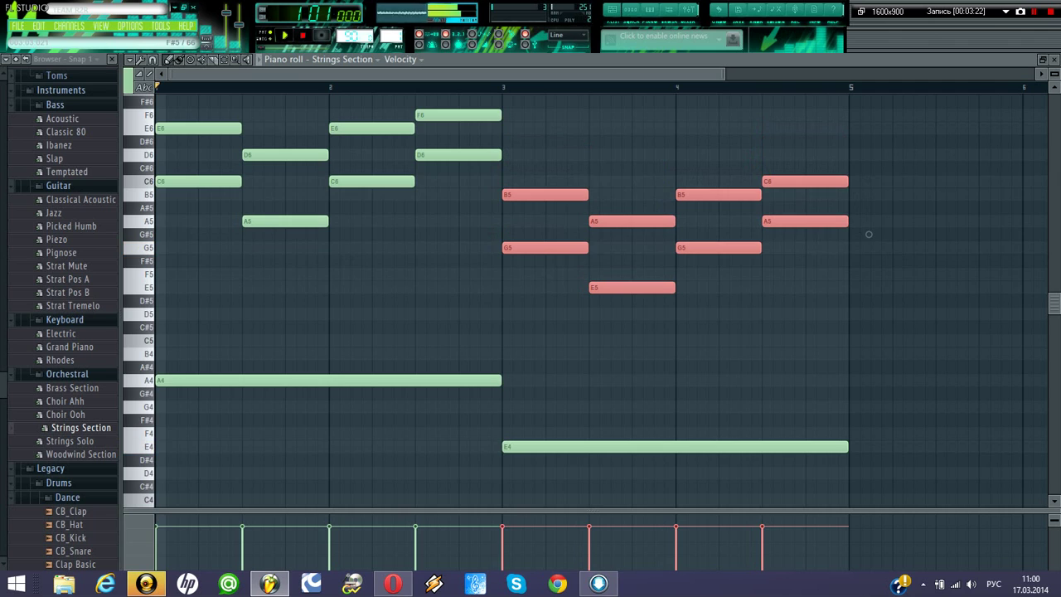
pyautogui.press('space')
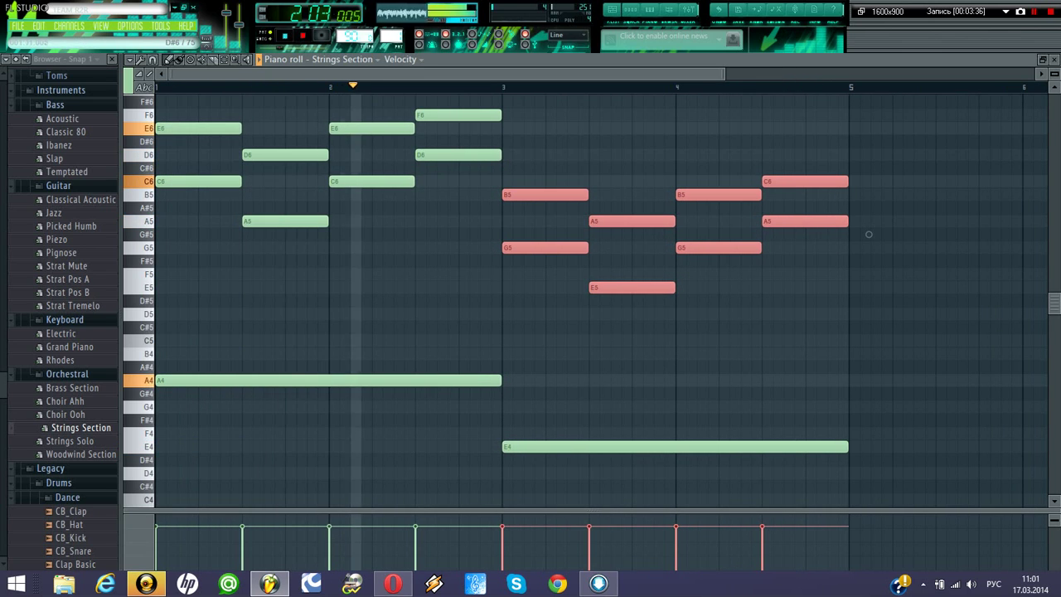
# - Delete the E6 harmony notes in bars 1 and 2 and the B5 harmony notes in bars 3 and 4
pyautogui.press('space')
pyautogui.rightClick(199, 128)
pyautogui.press('space')
pyautogui.rightClick(370, 128)
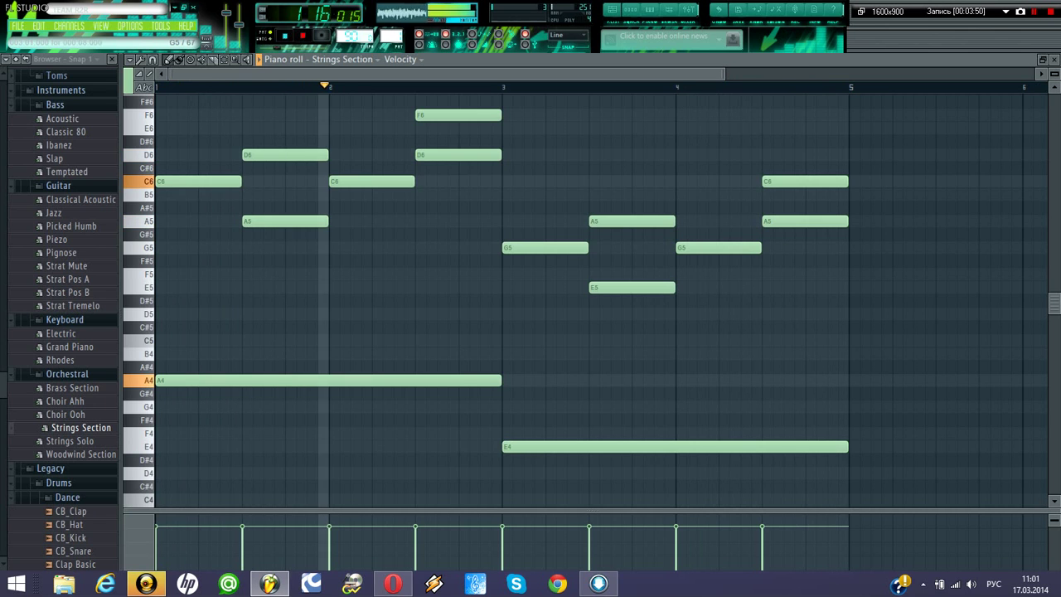
# - Add two-bar F4 and F3 bass notes across bars 5 and 6
pyautogui.scroll(-3, 580, 298)
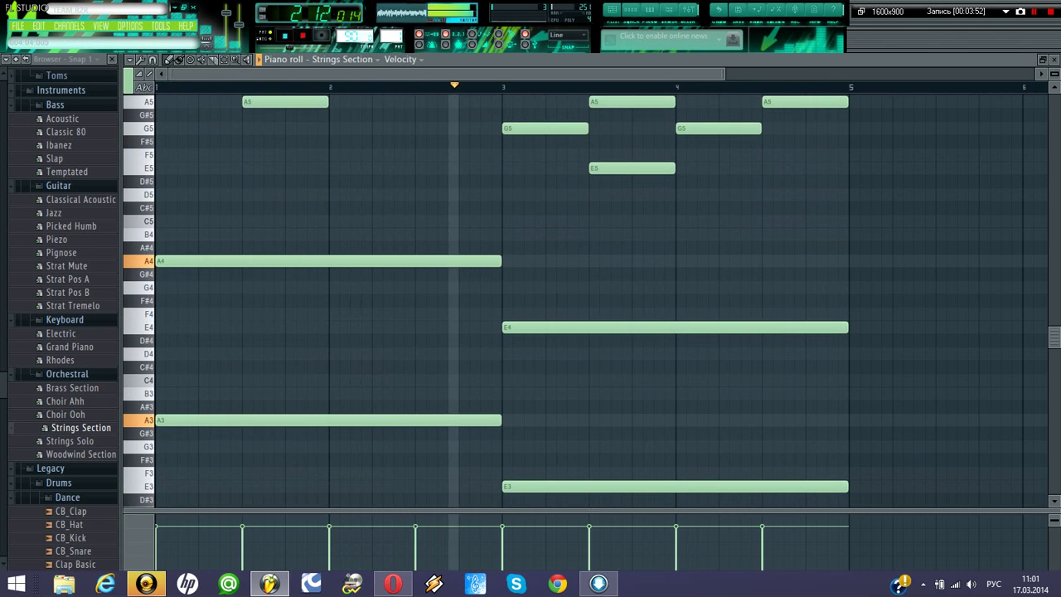
pyautogui.moveTo(723, 75); pyautogui.dragTo(891, 74)
pyautogui.scroll(-4, 585, 298)
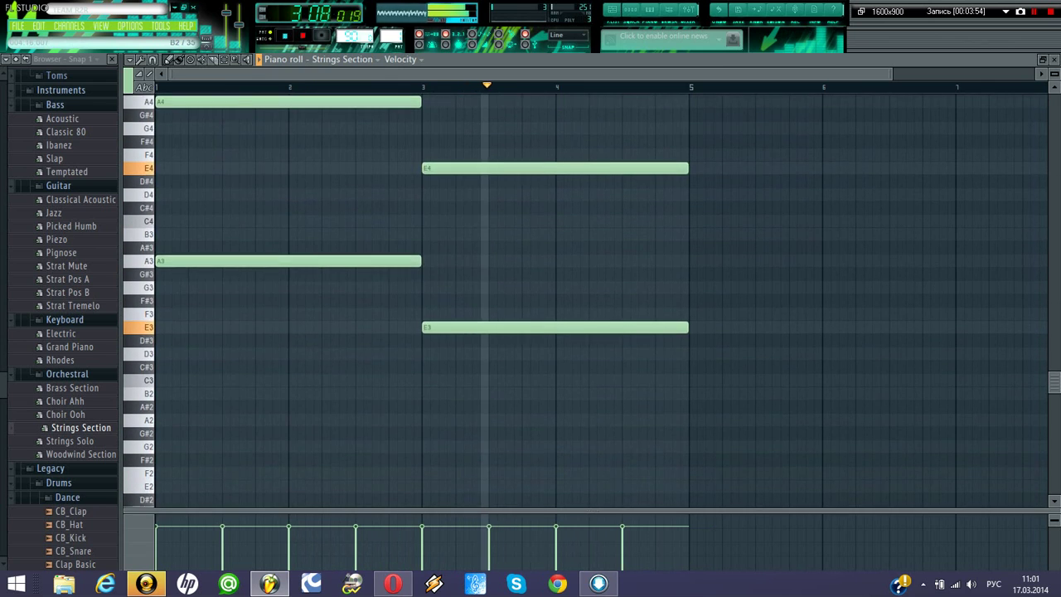
pyautogui.scroll(1, 586, 298)
pyautogui.press('space')
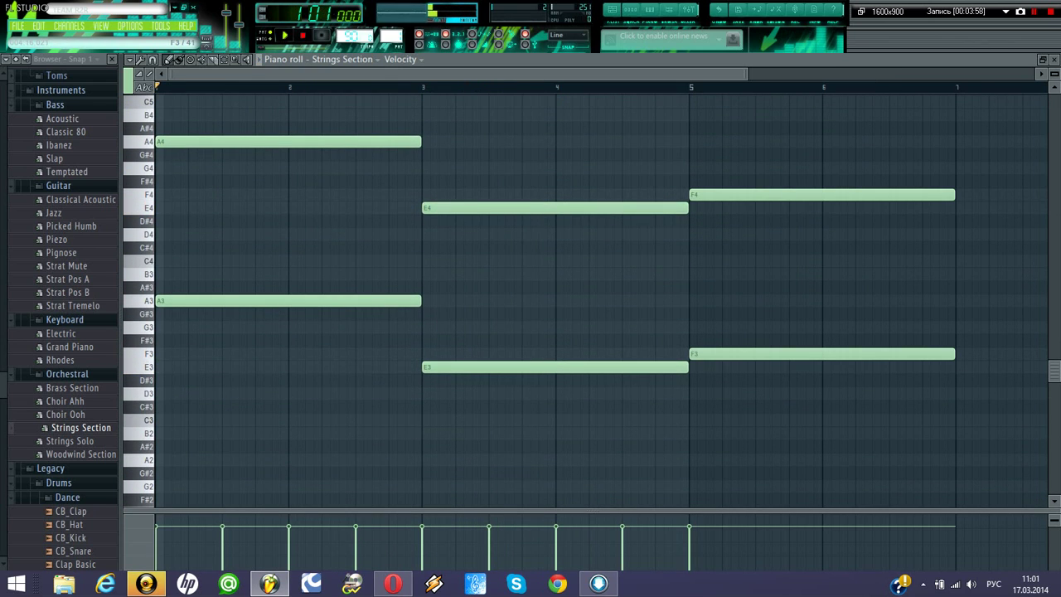
# - Add C4 and C3 bass notes starting at bar 7, with the C3 spanning bars 7 and 8
pyautogui.hscroll(3, 581, 299)
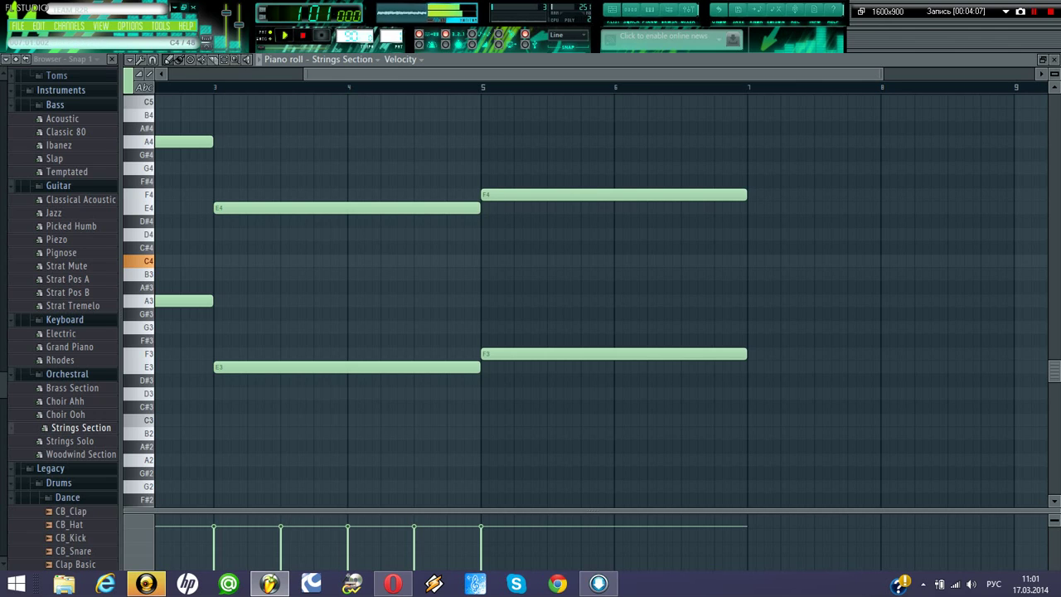
pyautogui.scroll(-3, 784, 282)
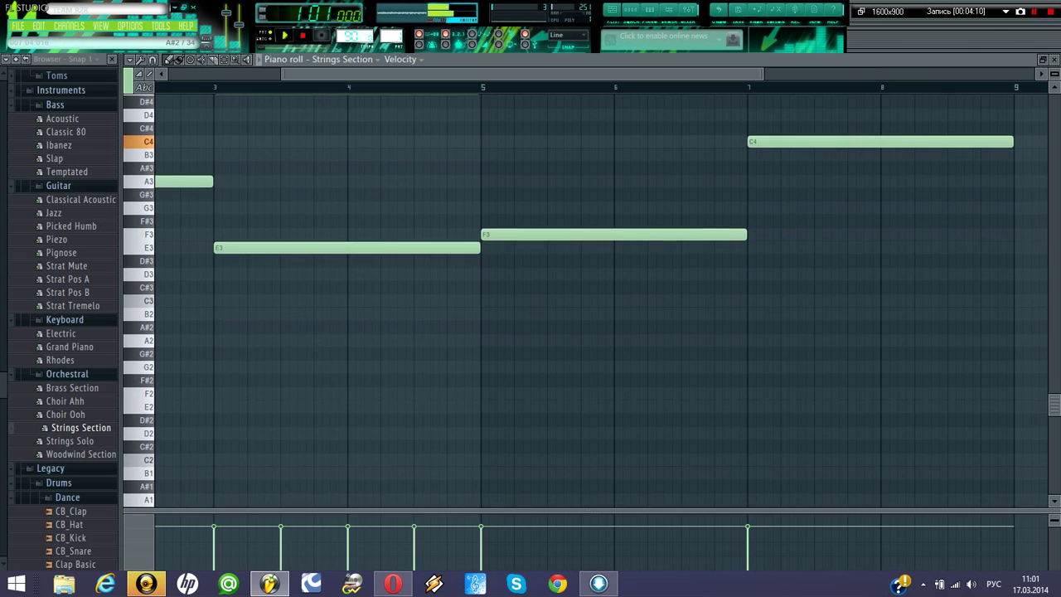
pyautogui.scroll(2, 783, 286)
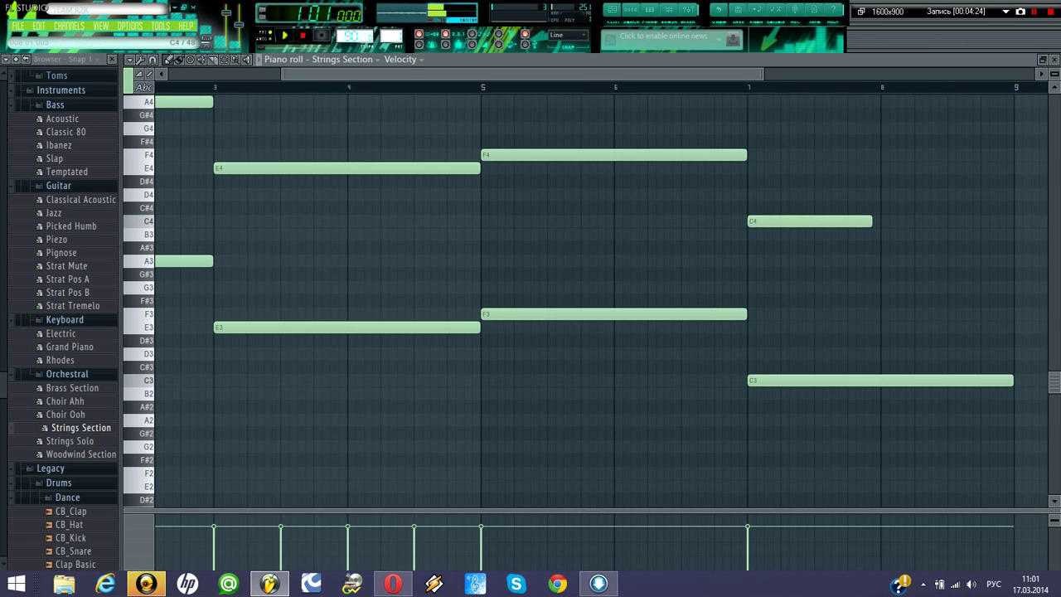
# - Extend the C4 note over bars 7 and 8 and add one-bar E5 and F5 notes above it
pyautogui.scroll(6, 585, 299)
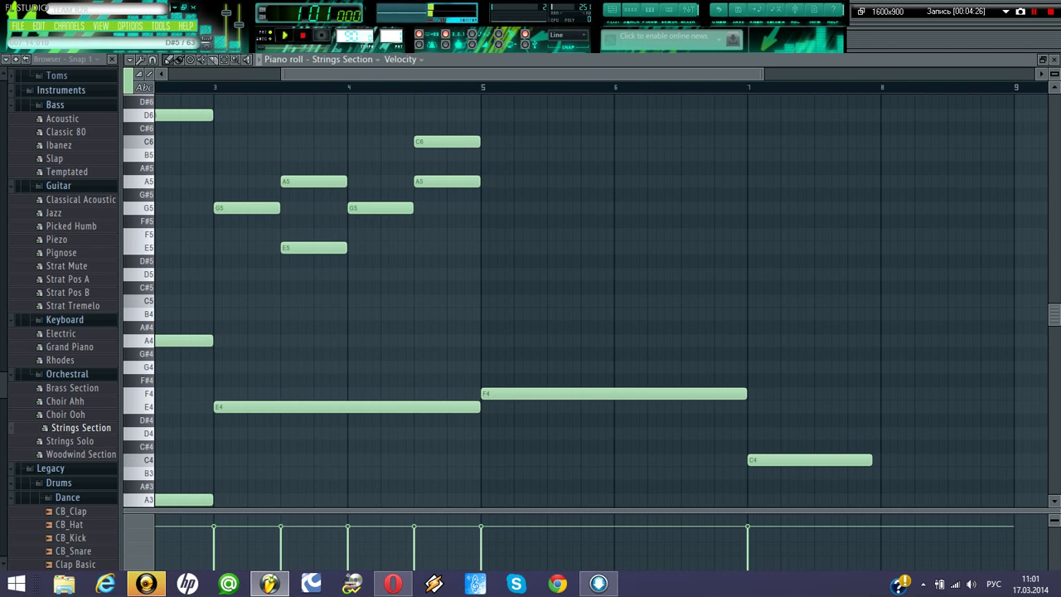
pyautogui.scroll(-3, 584, 299)
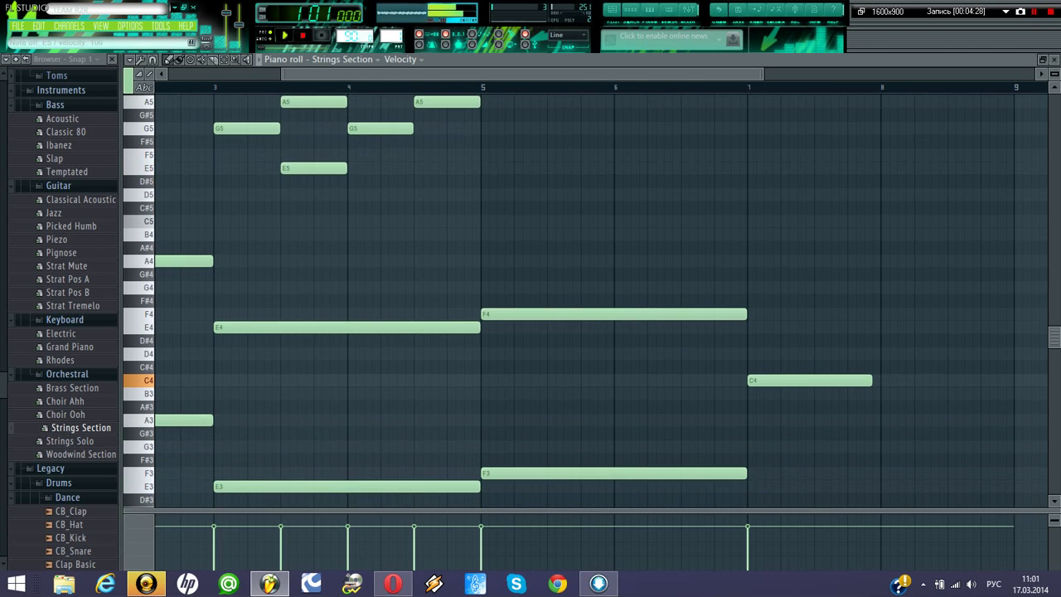
pyautogui.scroll(-6, 584, 298)
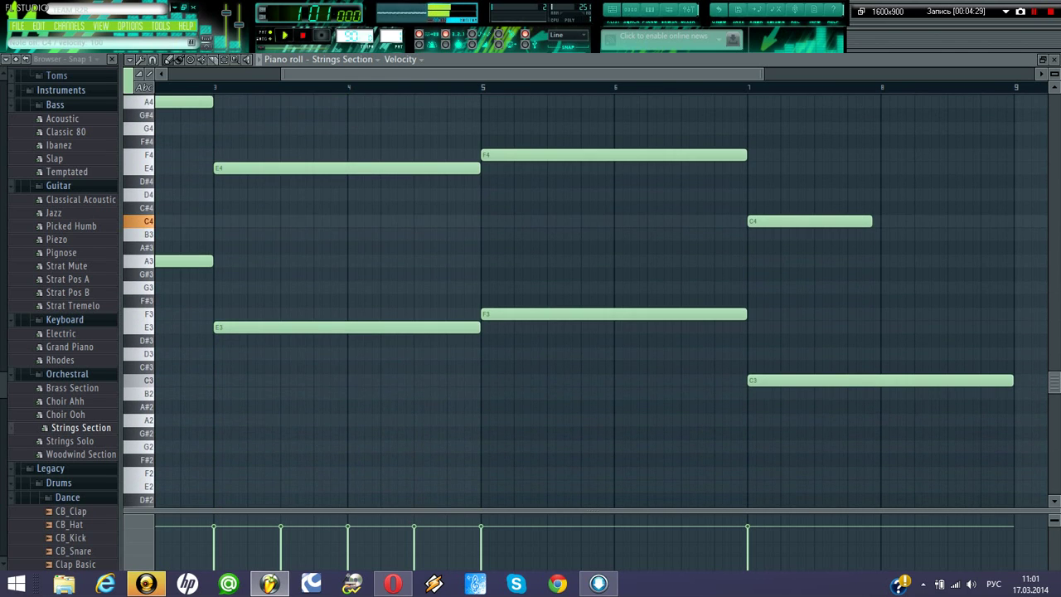
pyautogui.scroll(3, 584, 299)
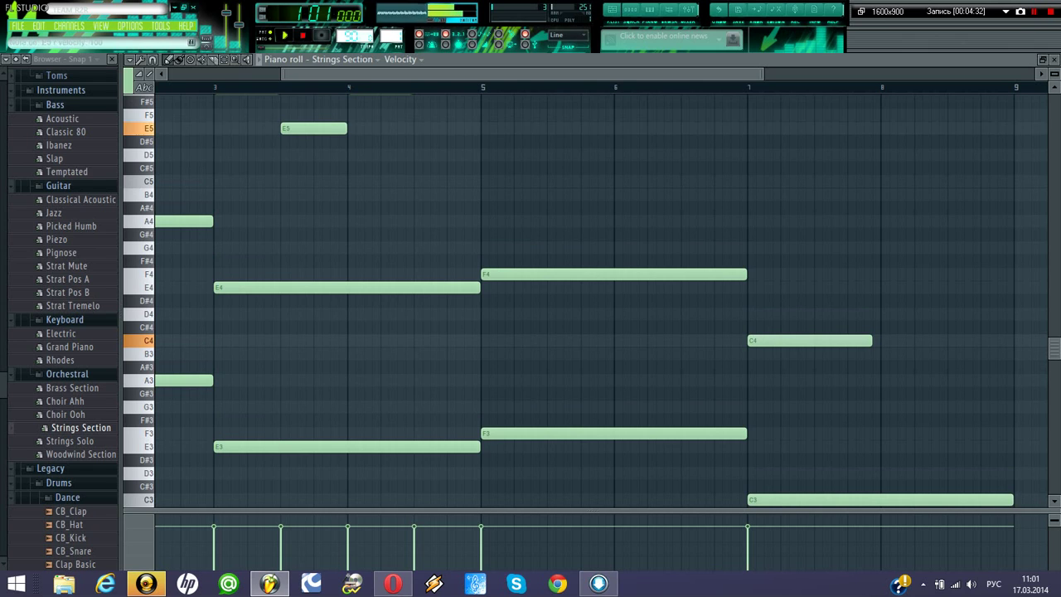
pyautogui.scroll(3, 585, 299)
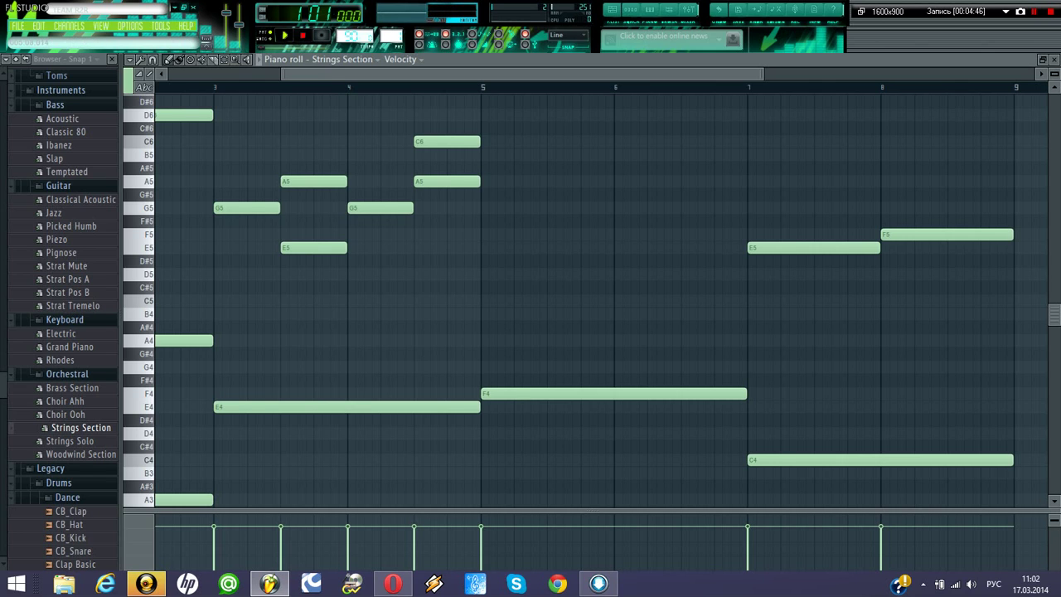
# - Play the pattern from the start and delete the D6 harmony note in bar 1 and the F6 in bar 2
pyautogui.moveTo(546, 74); pyautogui.dragTo(432, 73)
pyautogui.press('space')
pyautogui.scroll(3, 468, 235)
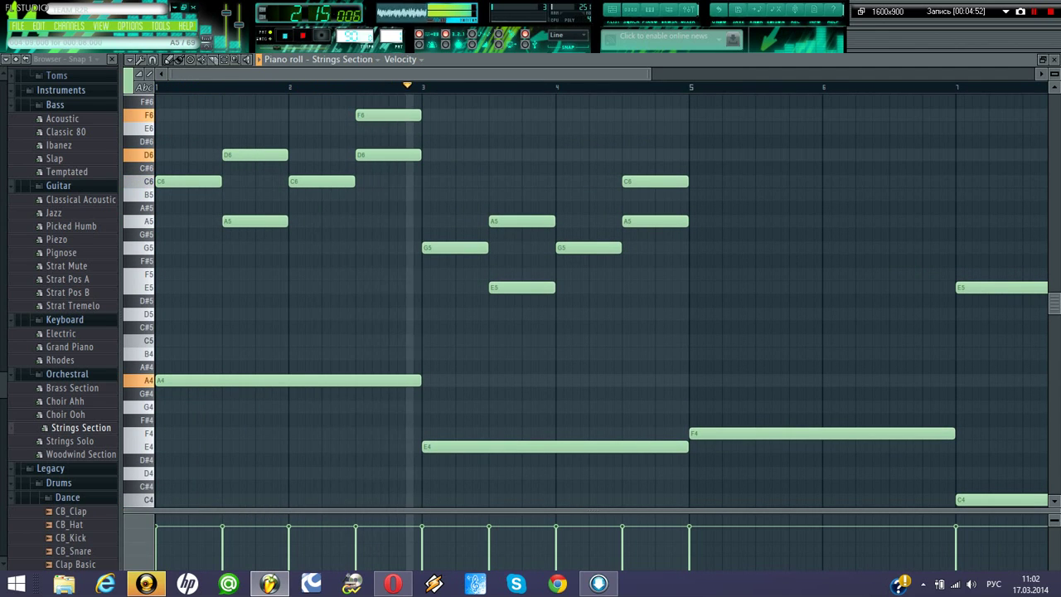
pyautogui.press('space')
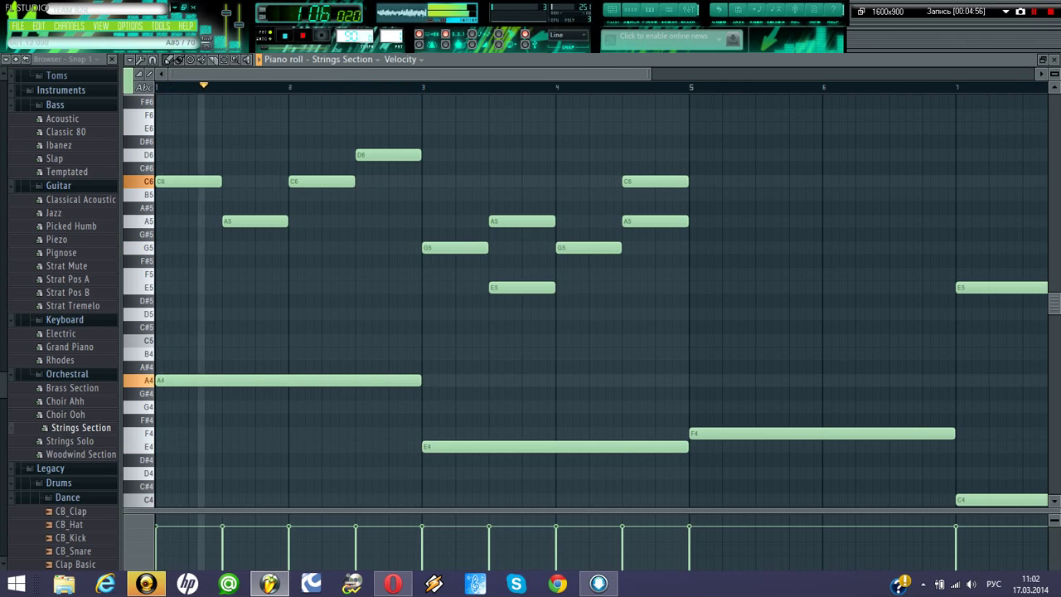
# - Shorten the opening C6 to a quarter bar and replace bar 1's A5 with a quarter-bar G5 directly following it
pyautogui.press('space')
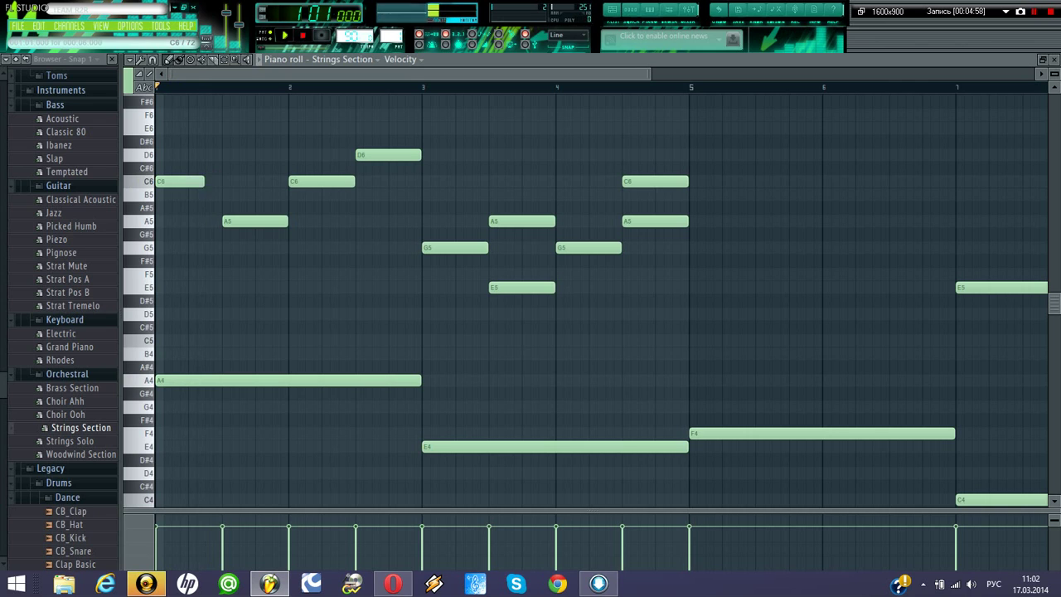
pyautogui.press('space')
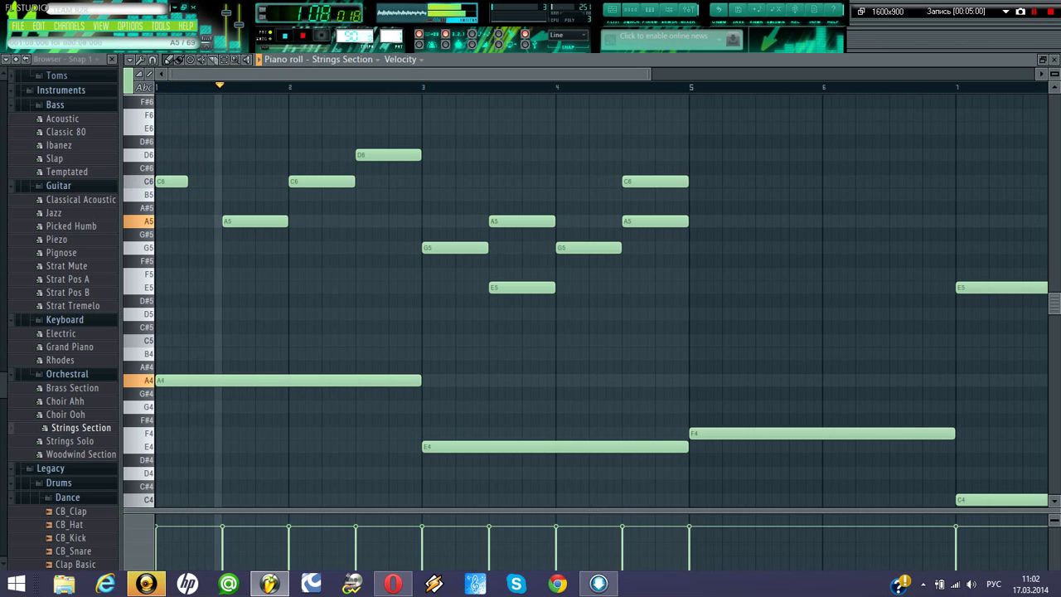
pyautogui.press('space')
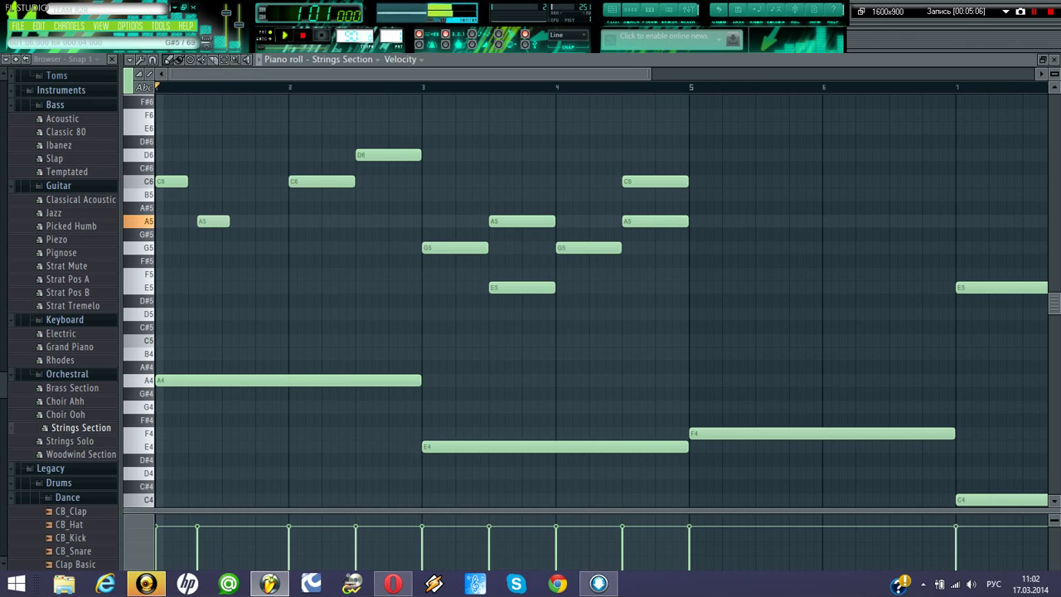
pyautogui.press('space')
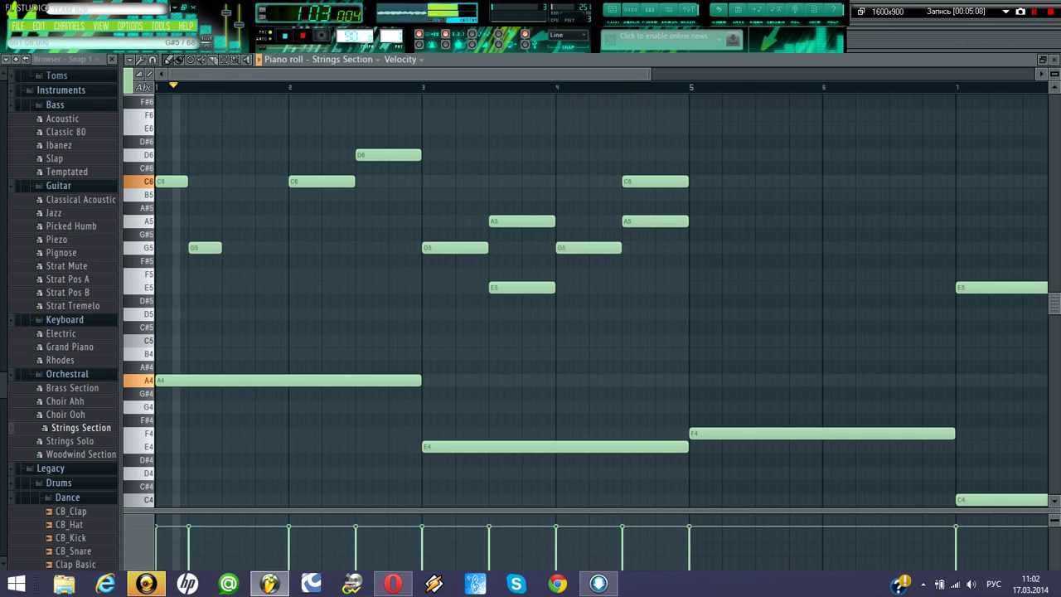
# - Add quarter-bar A5 and B5 notes to complete bar 1 and rework bar 2 into quarter-bar C6, B5, C6 and D6 notes
pyautogui.click(227, 221)
pyautogui.click(260, 195)
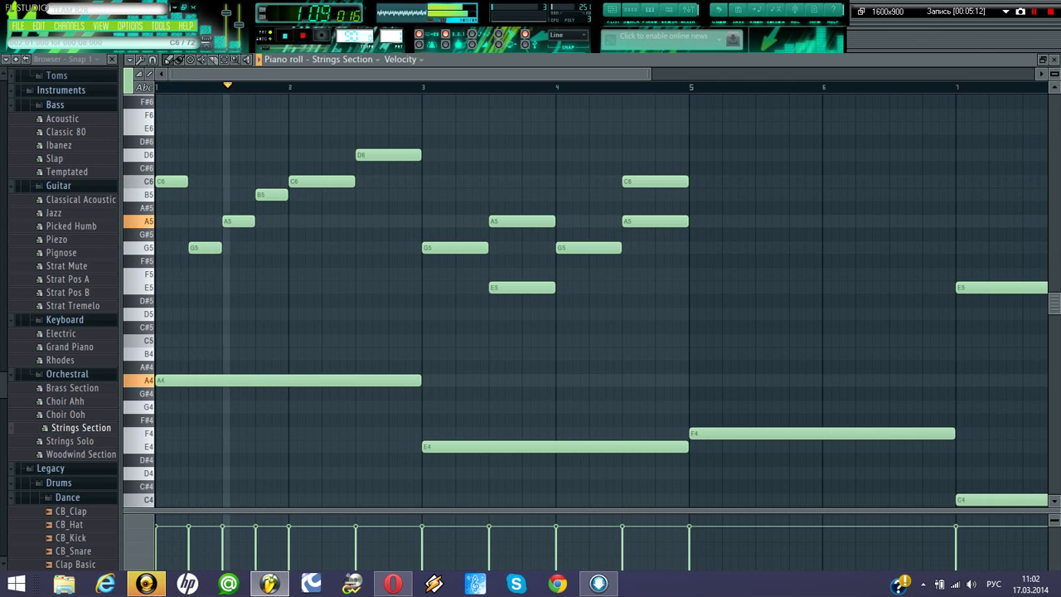
pyautogui.moveTo(353, 181); pyautogui.dragTo(320, 187)
pyautogui.press('m')
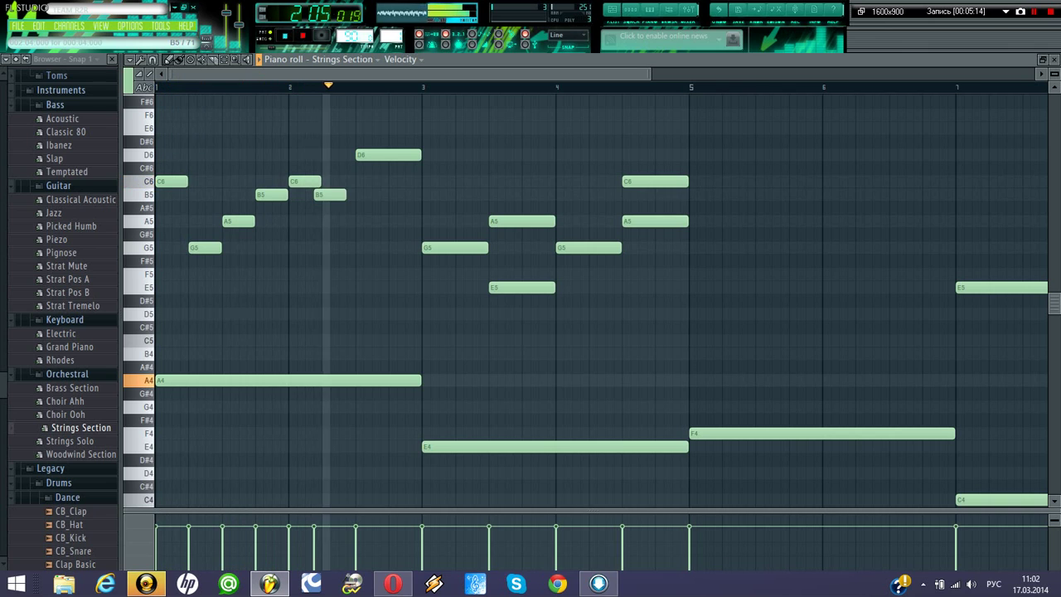
pyautogui.press('space')
pyautogui.press('space')
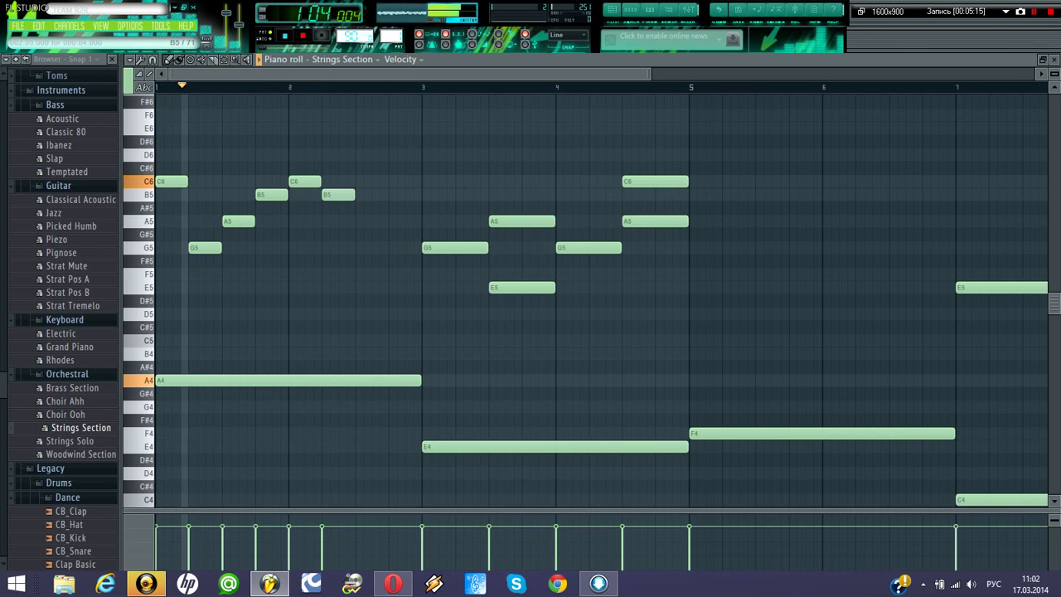
pyautogui.click(362, 181)
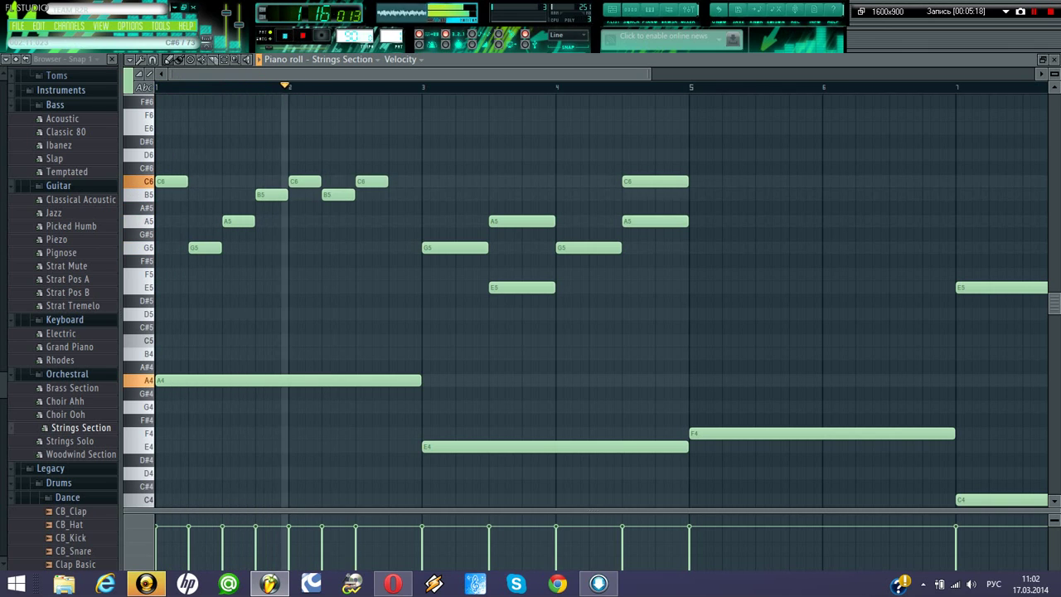
pyautogui.click(396, 155)
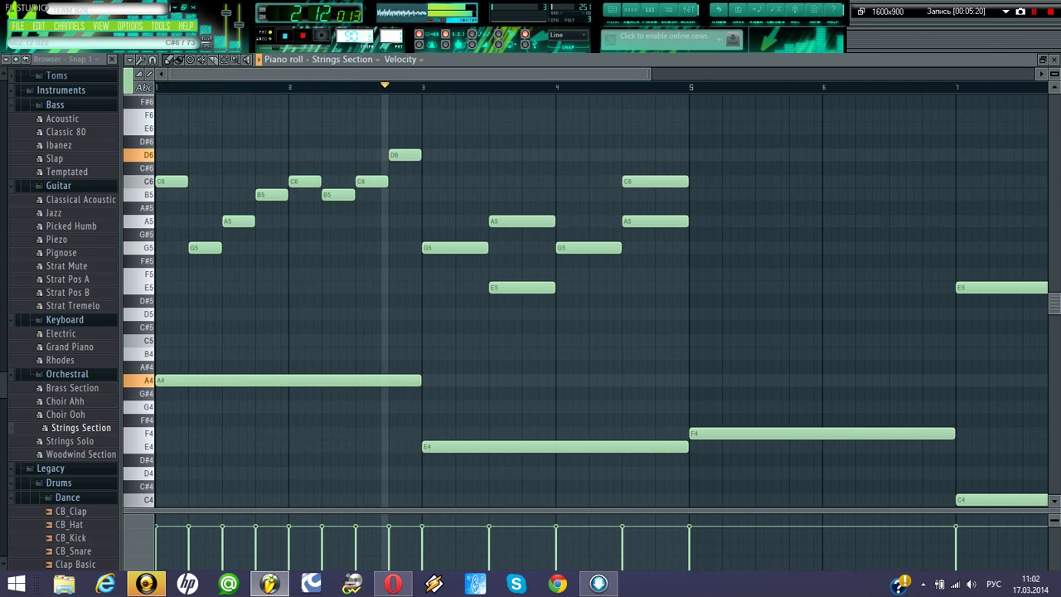
pyautogui.press('space')
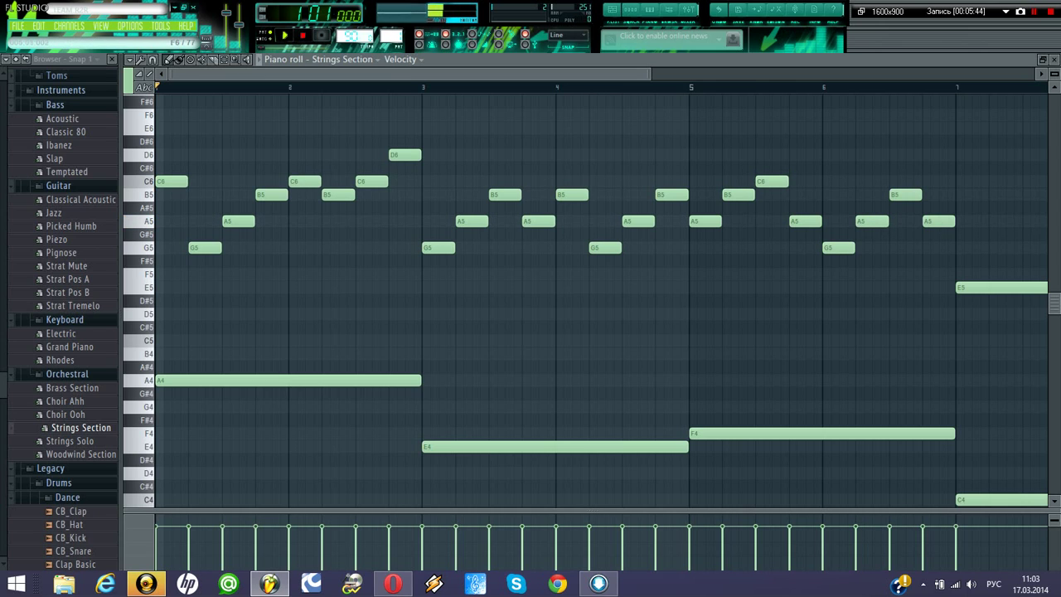
# - Shorten bar 8's F5 to a quarter bar and add quarter-bar G5, F5 and A5 notes after it
pyautogui.moveTo(636, 73); pyautogui.dragTo(770, 73)
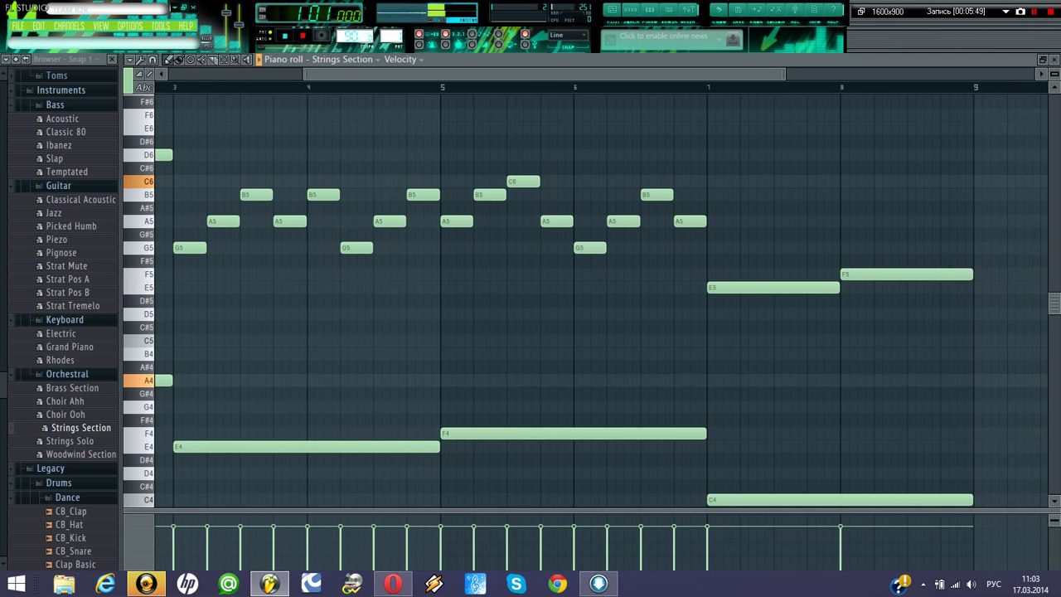
pyautogui.moveTo(771, 74); pyautogui.dragTo(635, 74)
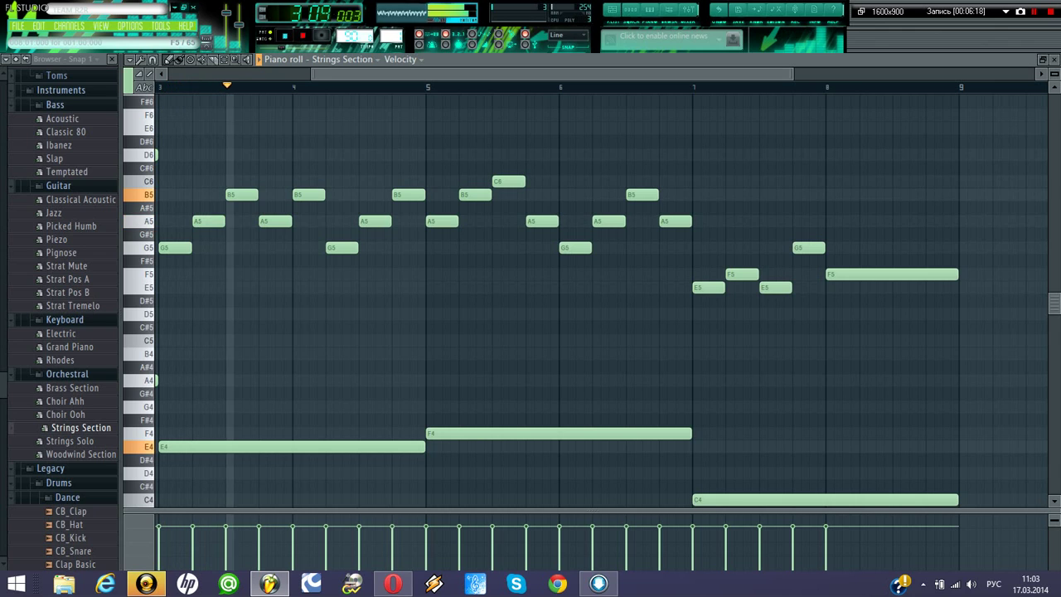
pyautogui.moveTo(875, 275); pyautogui.dragTo(859, 275)
pyautogui.click(864, 248)
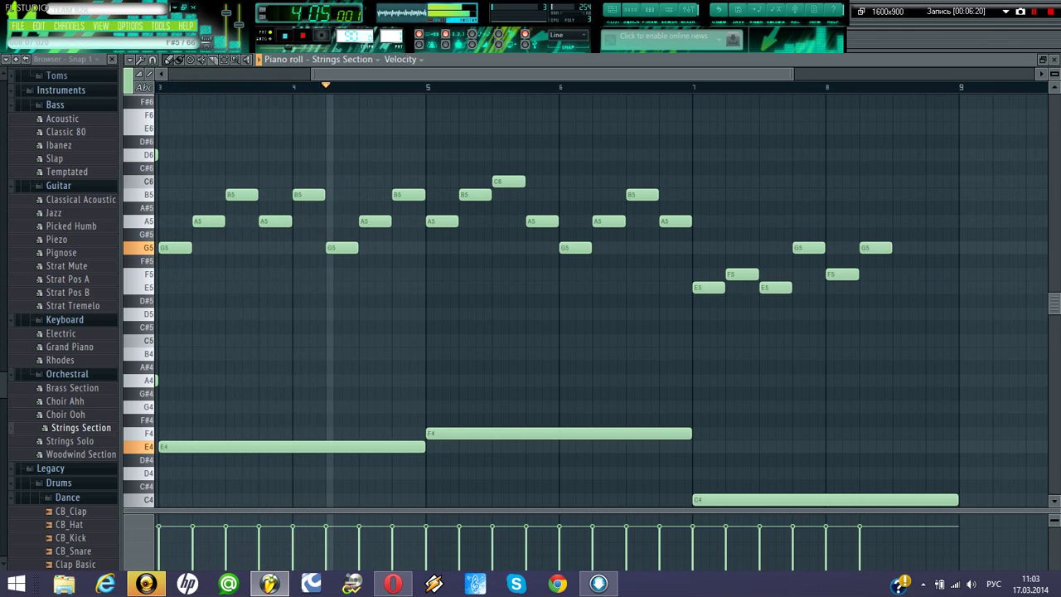
pyautogui.click(898, 275)
pyautogui.click(930, 221)
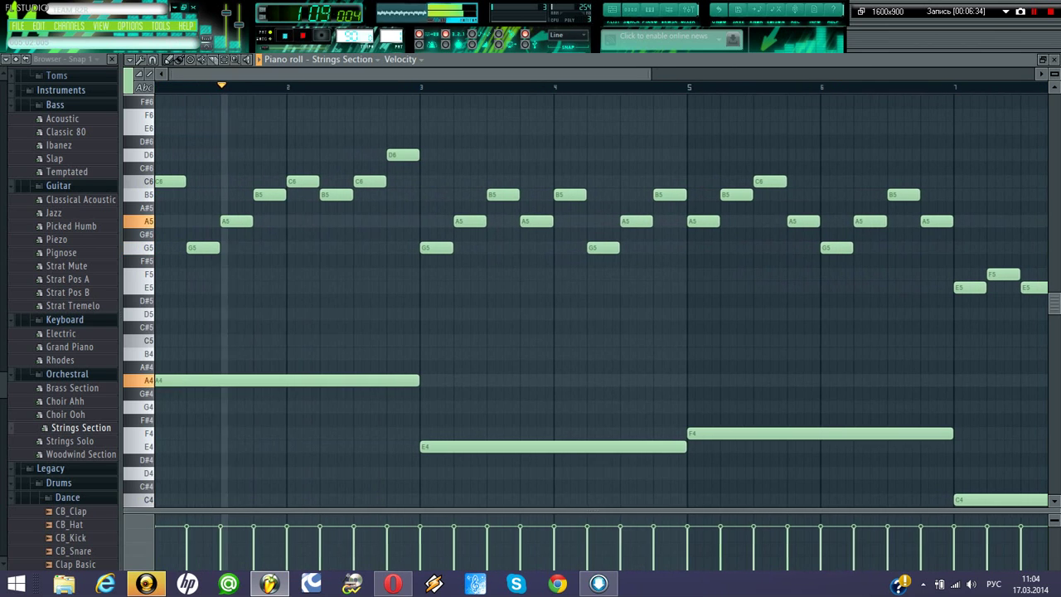
# - Transpose all notes of the strings pattern up 11 semitones and play the pattern
pyautogui.press('space')
pyautogui.scroll(-5, 701, 331)
pyautogui.scroll(-7, 826, 420)
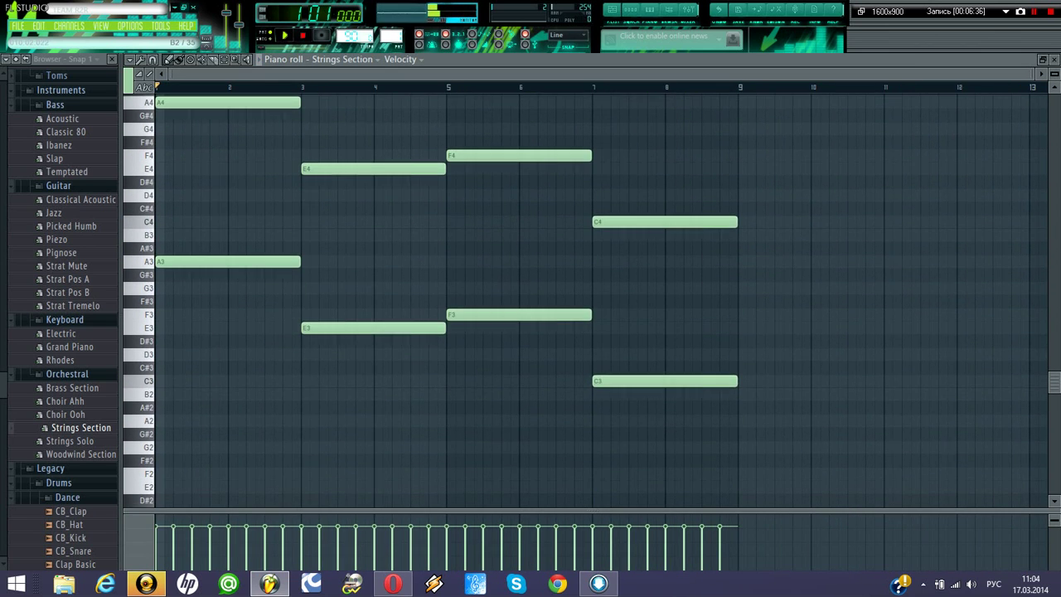
pyautogui.moveTo(817, 439); pyautogui.dragTo(151, 92)
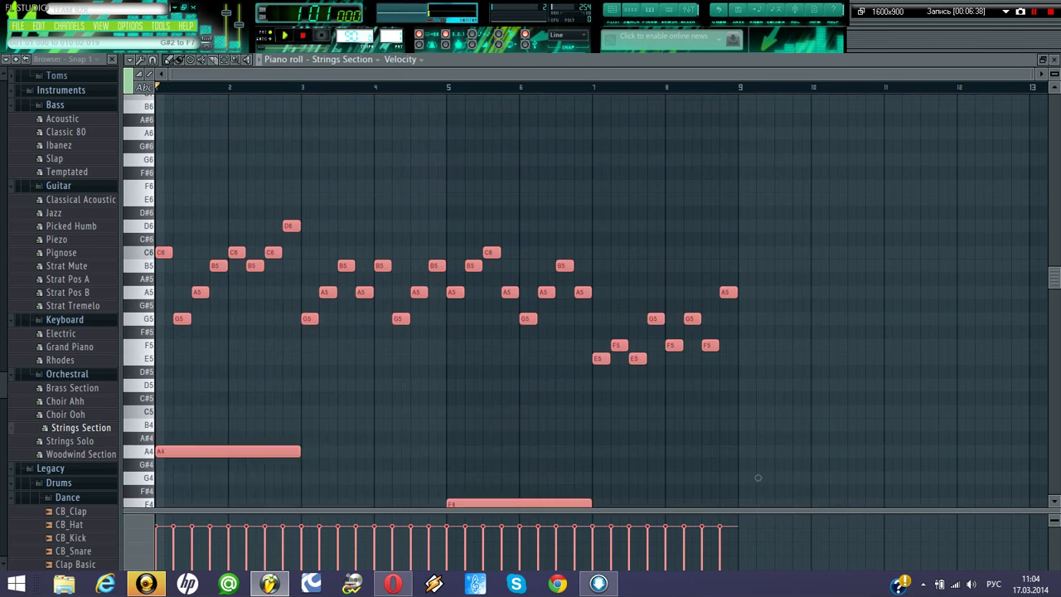
pyautogui.moveTo(757, 499); pyautogui.dragTo(758, 354)
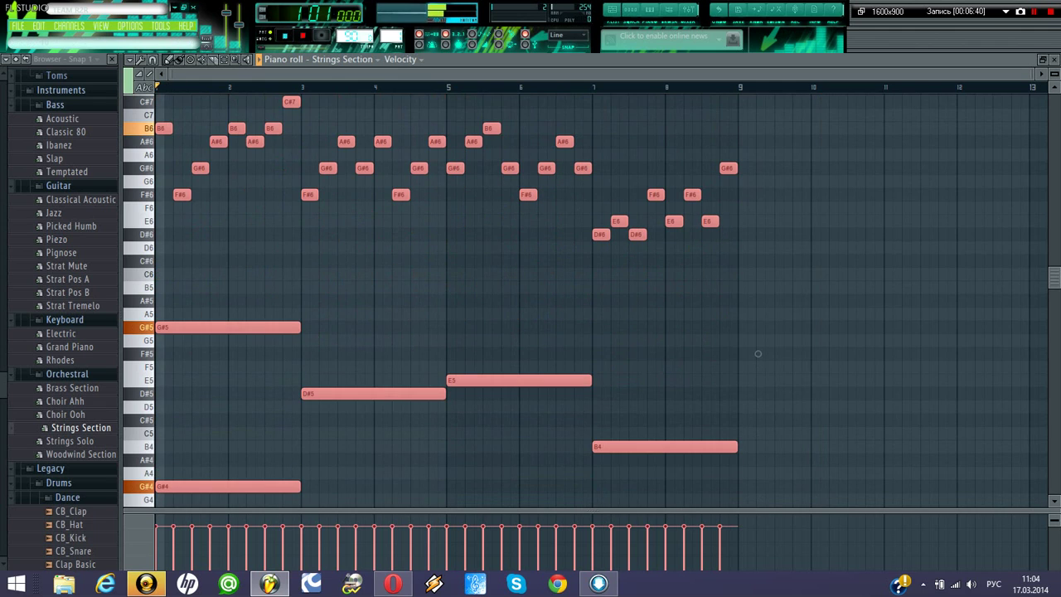
pyautogui.press('space')
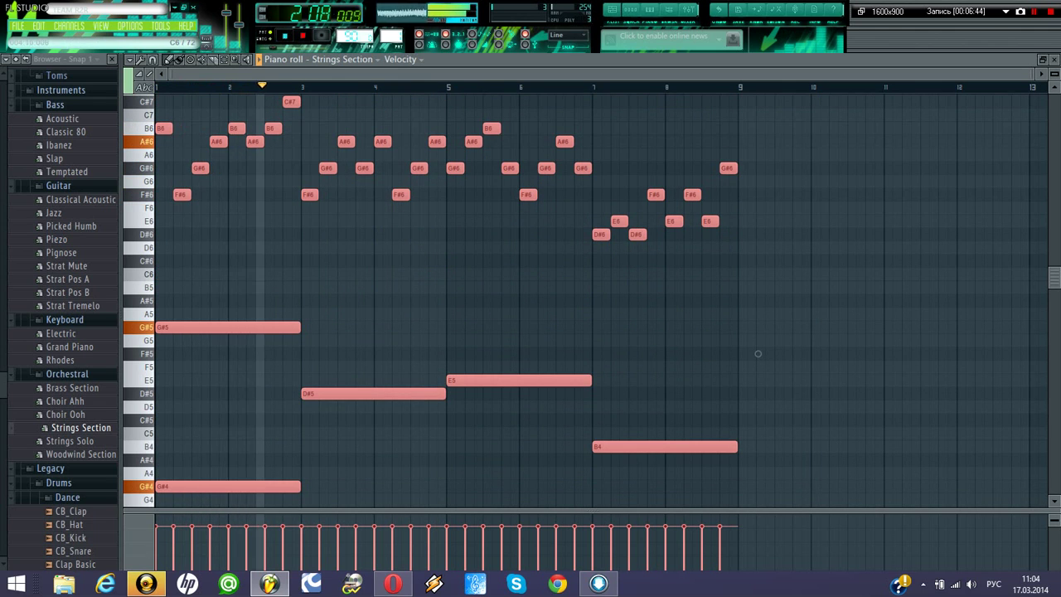
pyautogui.scroll(2, 757, 398)
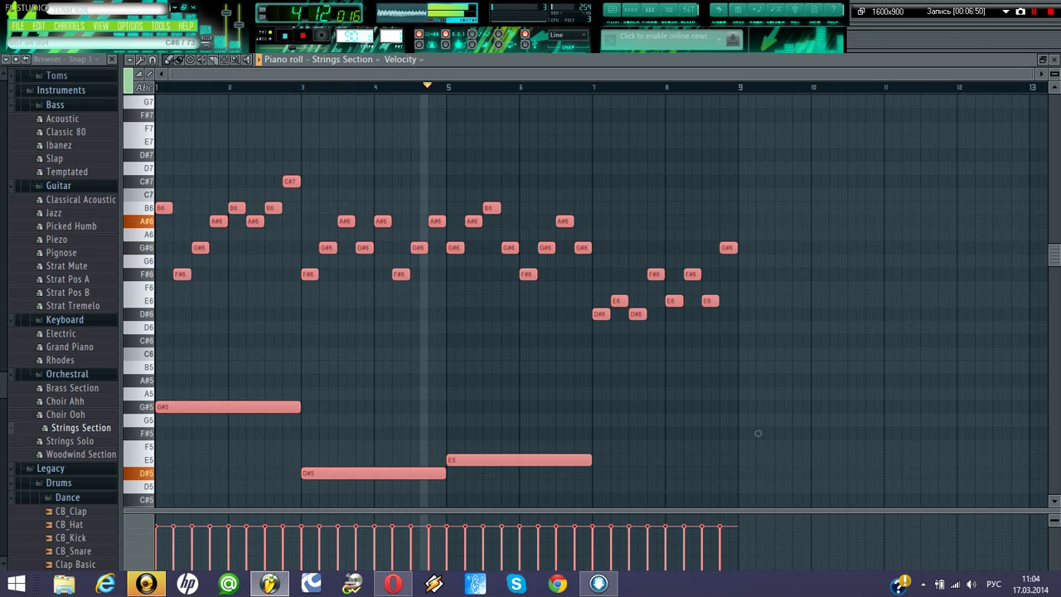
pyautogui.scroll(-4, 757, 433)
pyautogui.press('space')
# - Shorten all the two-bar bass notes by a quarter bar each and play the pattern
pyautogui.scroll(-6, 758, 325)
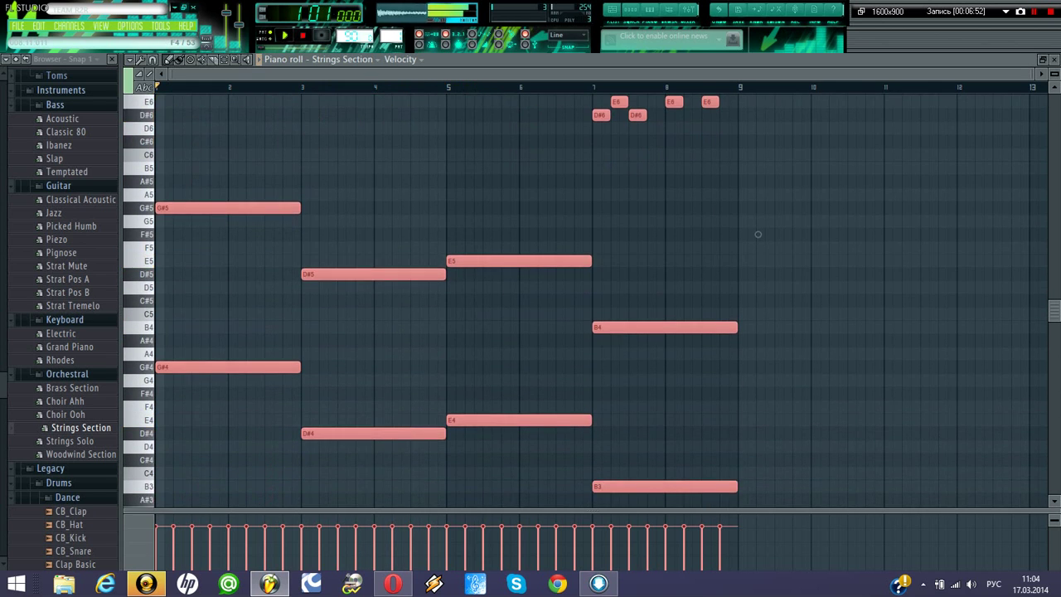
pyautogui.hotkey('ctrl', 'a')
pyautogui.moveTo(763, 481); pyautogui.dragTo(155, 110)
pyautogui.moveTo(758, 267); pyautogui.dragTo(739, 267)
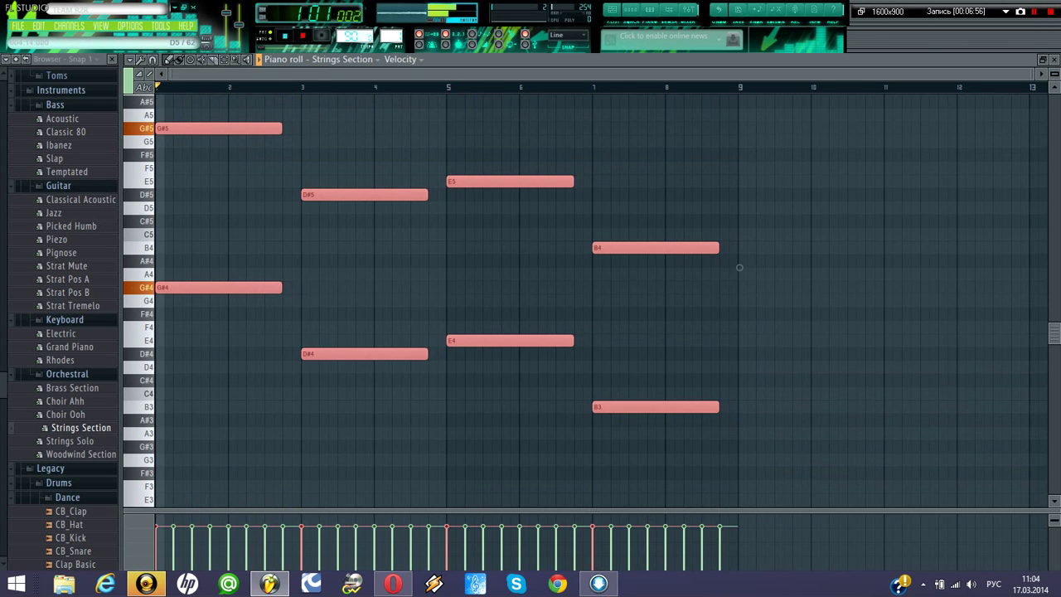
pyautogui.press('space')
pyautogui.scroll(6, 740, 267)
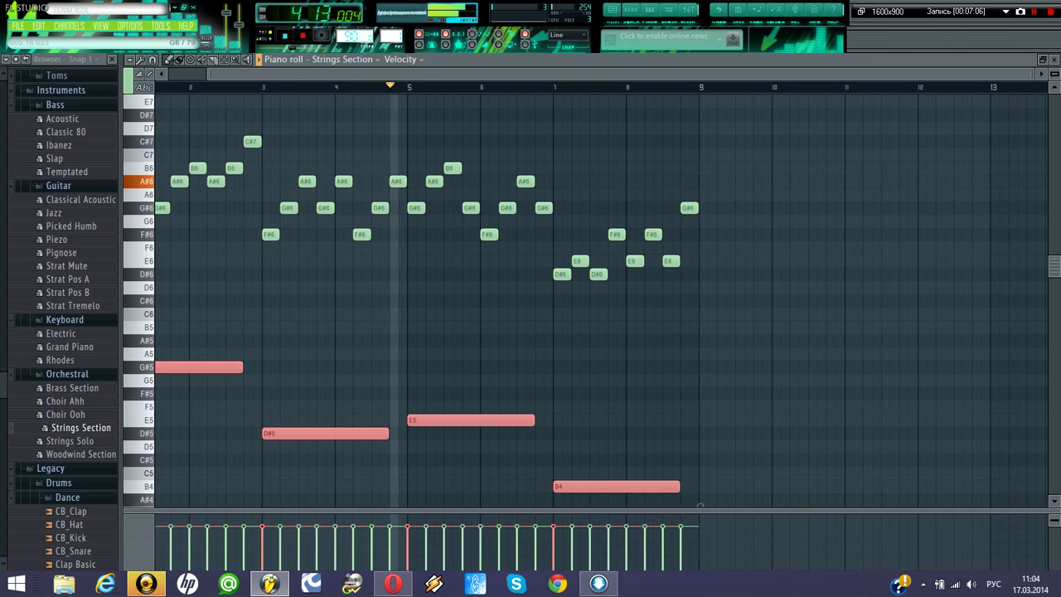
pyautogui.scroll(-3, 700, 498)
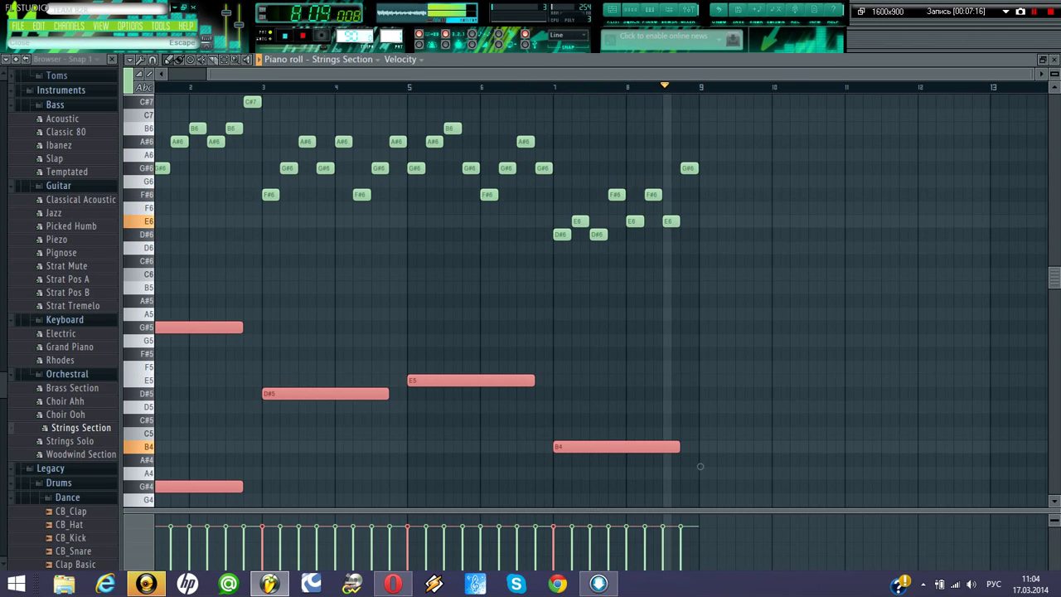
# - Close the strings piano roll and place Pattern 1 at bar 1 on Track 1 of the playlist
pyautogui.click(1054, 60)
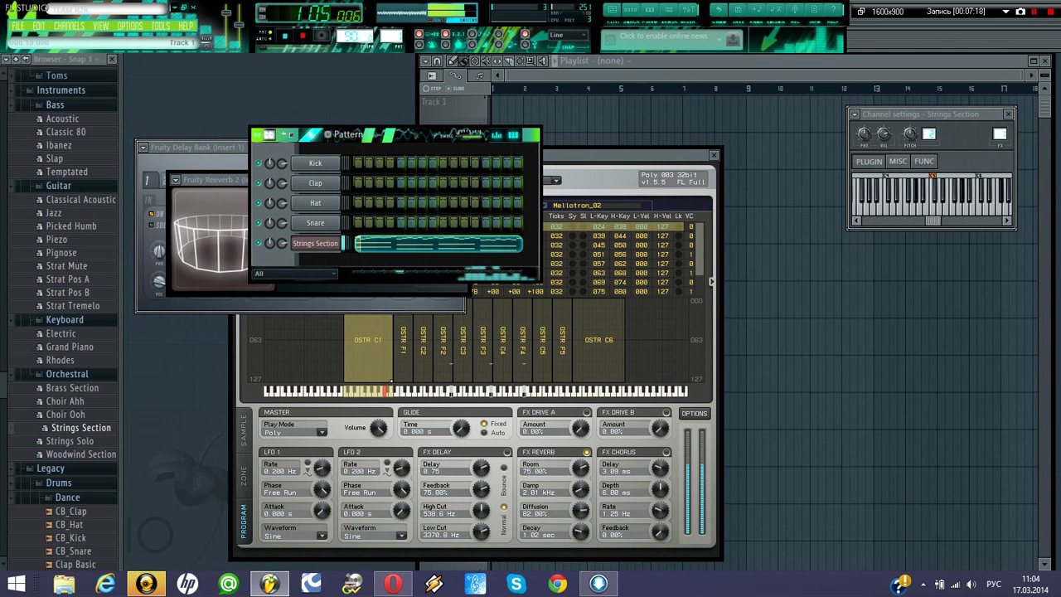
pyautogui.click(776, 136)
pyautogui.click(623, 149)
pyautogui.click(648, 170)
pyautogui.click(629, 222)
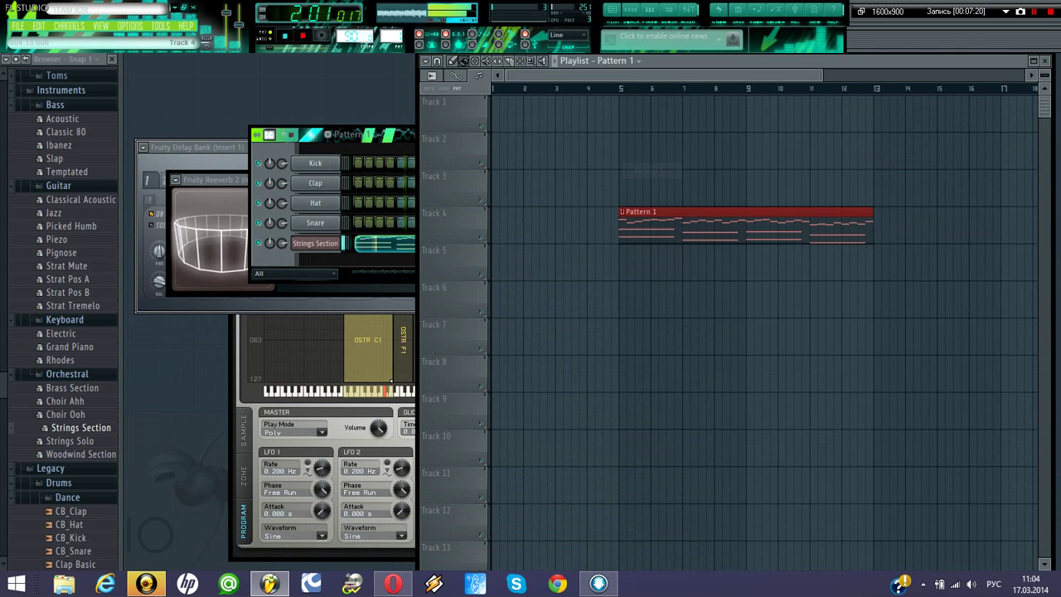
pyautogui.moveTo(630, 222); pyautogui.dragTo(499, 120)
pyautogui.press('space')
pyautogui.press('F6')
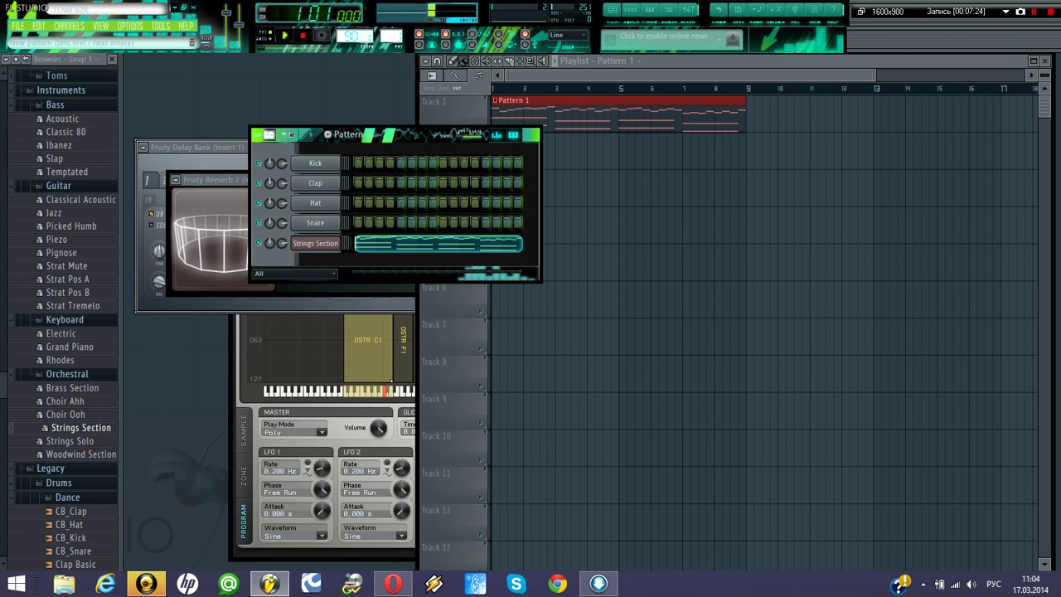
# - Create a new empty pattern named 2
pyautogui.press('F4')
pyautogui.write('2')
pyautogui.press('Return')
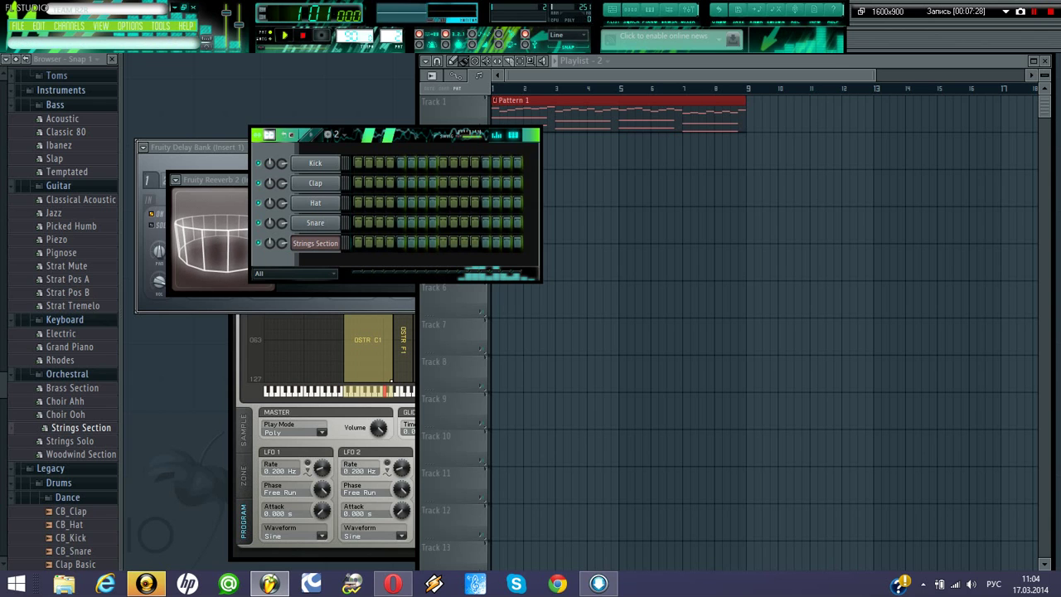
# - Add the HIP_Bass_2 instrument preset from the Bass instruments folder as a new channel
pyautogui.scroll(-20, 67, 340)
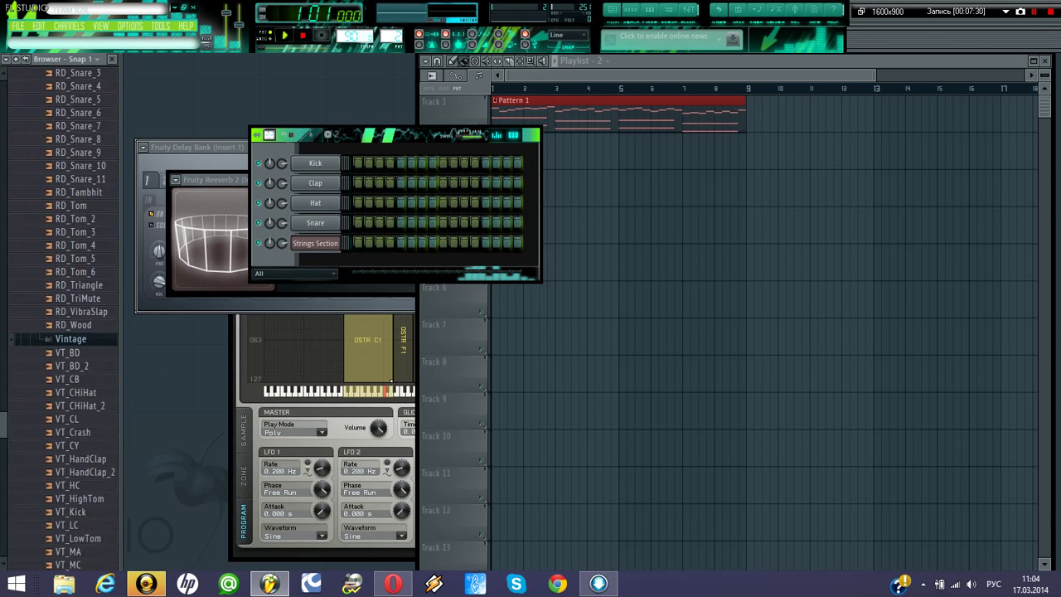
pyautogui.moveTo(4, 424); pyautogui.dragTo(3, 464)
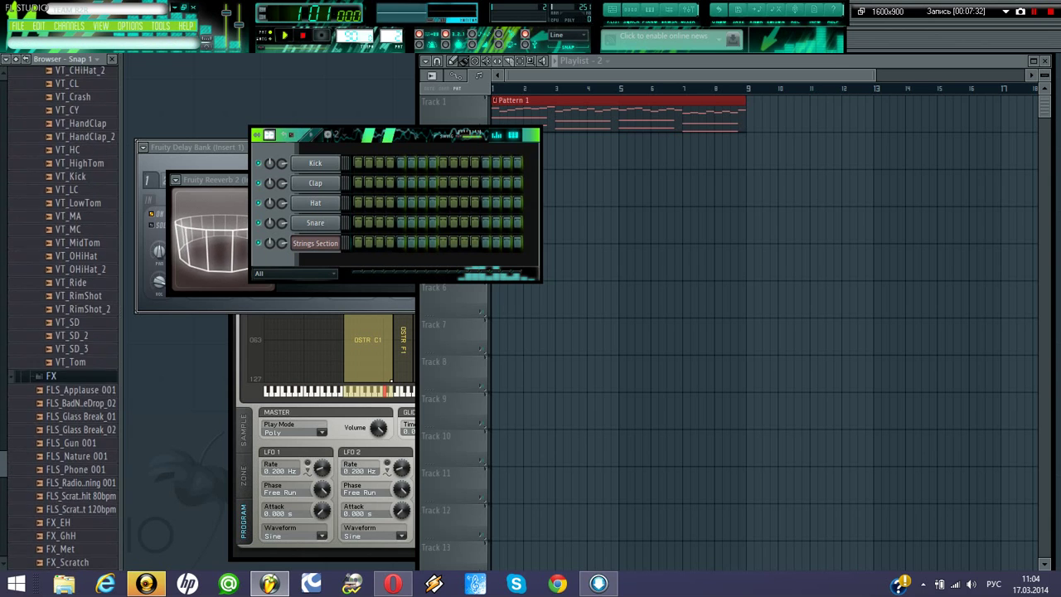
pyautogui.scroll(-8, 59, 318)
pyautogui.moveTo(219, 336); pyautogui.dragTo(323, 282)
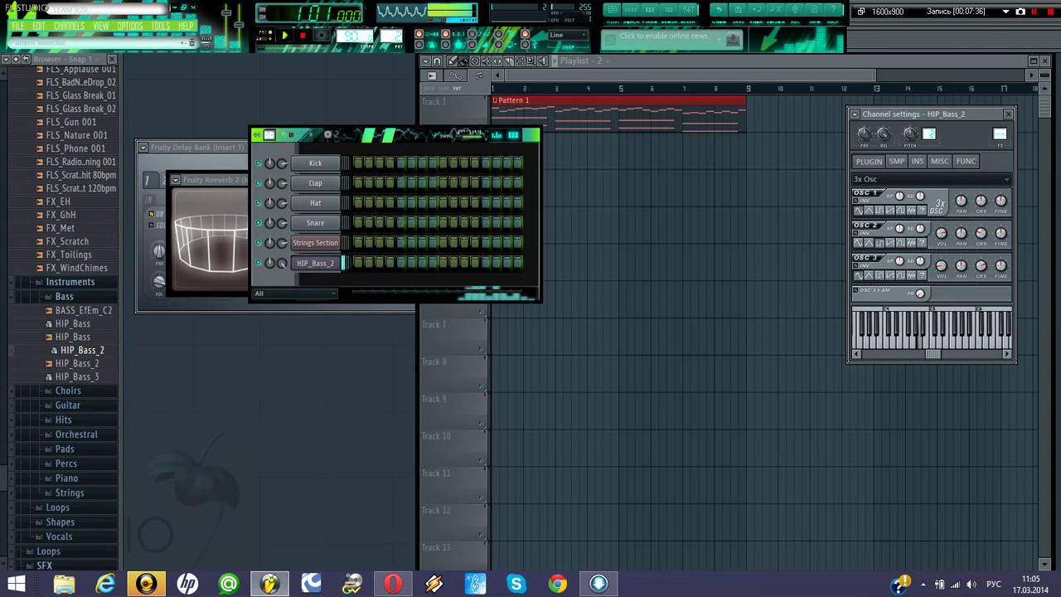
# - Copy the Strings Section notes from Pattern 1
pyautogui.click(334, 134)
pyautogui.click(355, 150)
pyautogui.rightClick(338, 237)
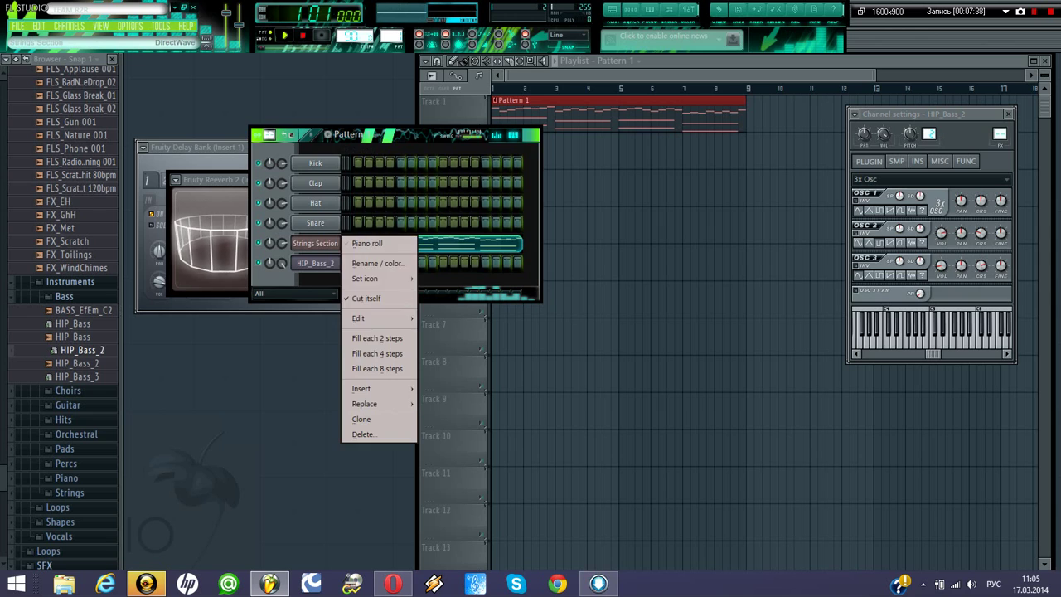
pyautogui.moveTo(378, 313)
pyautogui.click(437, 333)
# - Switch to pattern 2 and paste the copied strings notes into the HIP_Bass_2 channel
pyautogui.click(341, 135)
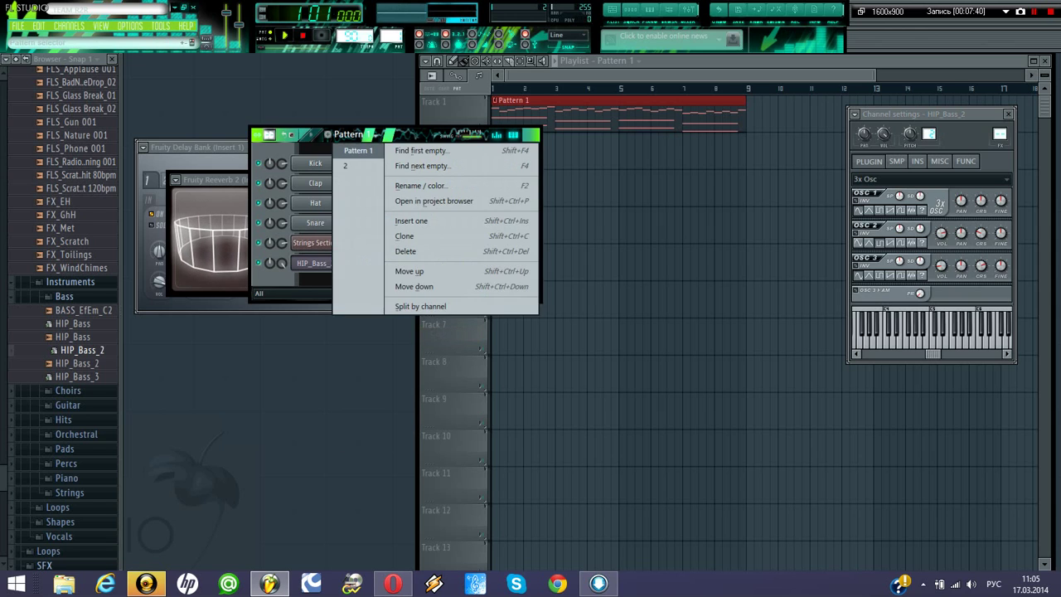
pyautogui.click(360, 165)
pyautogui.rightClick(339, 238)
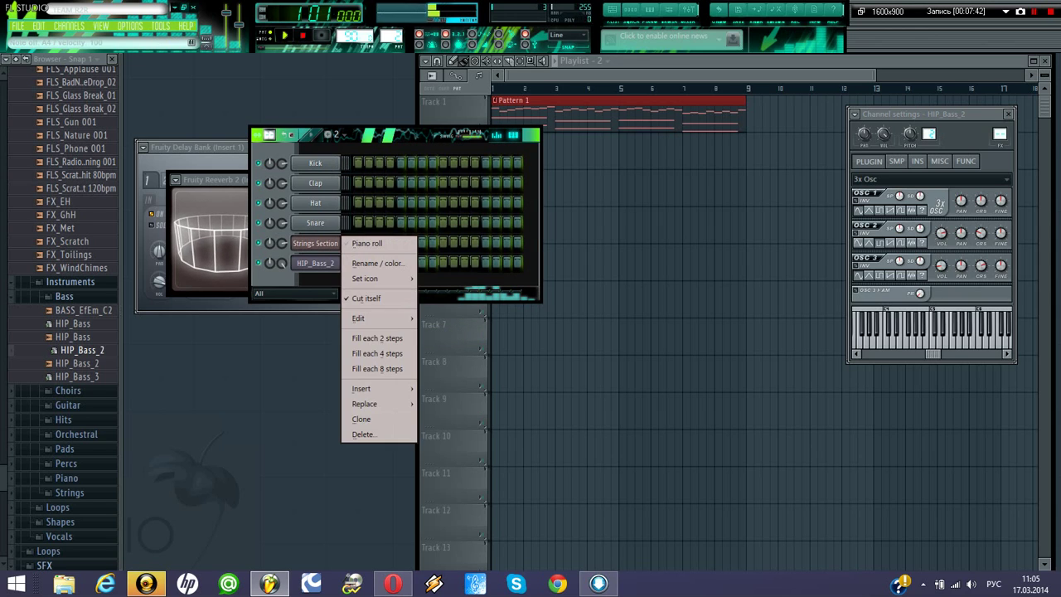
pyautogui.click(338, 263)
pyautogui.rightClick(338, 262)
pyautogui.click(367, 263)
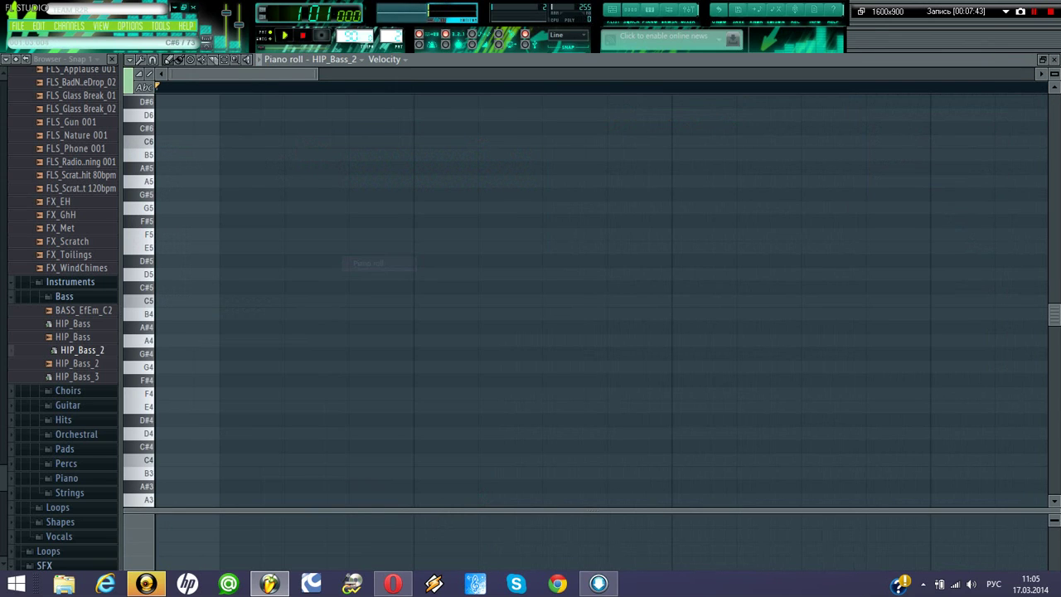
pyautogui.click(1054, 60)
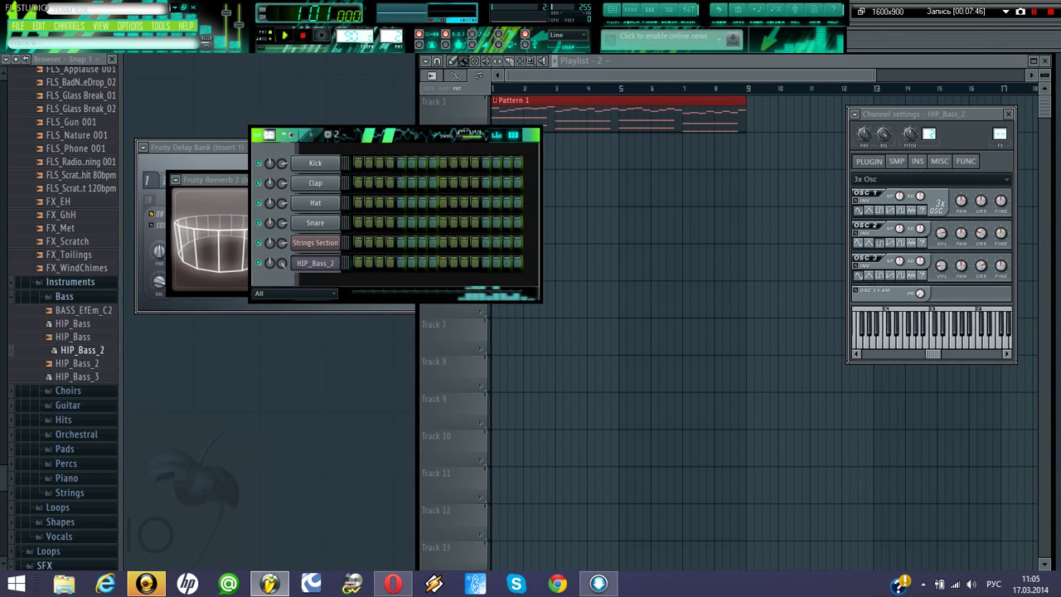
pyautogui.rightClick(341, 255)
pyautogui.moveTo(369, 354)
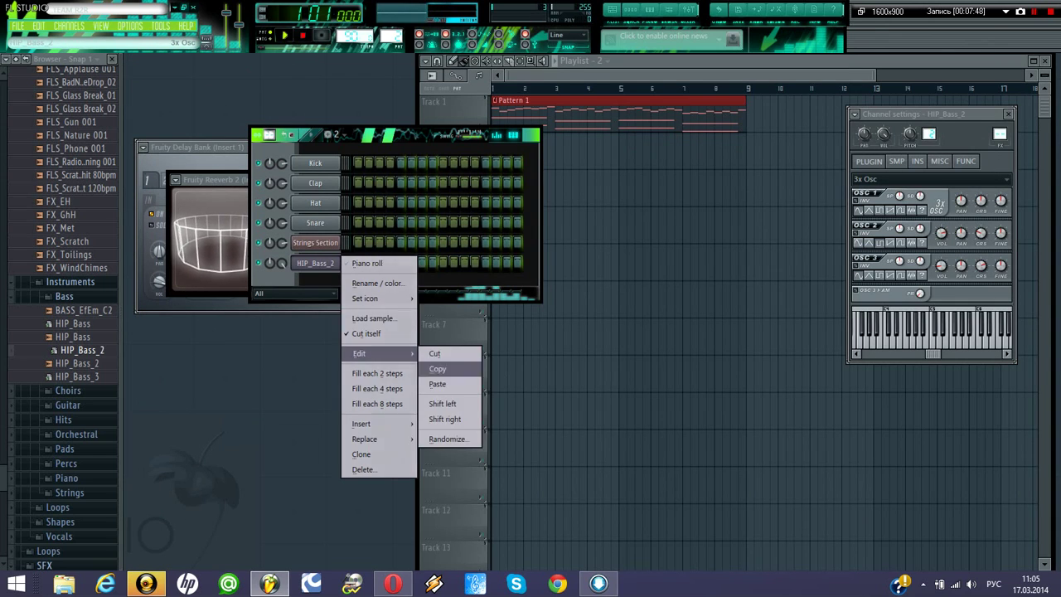
pyautogui.click(439, 384)
# - Open the HIP_Bass_2 channel's piano roll in pattern 2 with all eight bars in view
pyautogui.rightClick(340, 263)
pyautogui.click(367, 263)
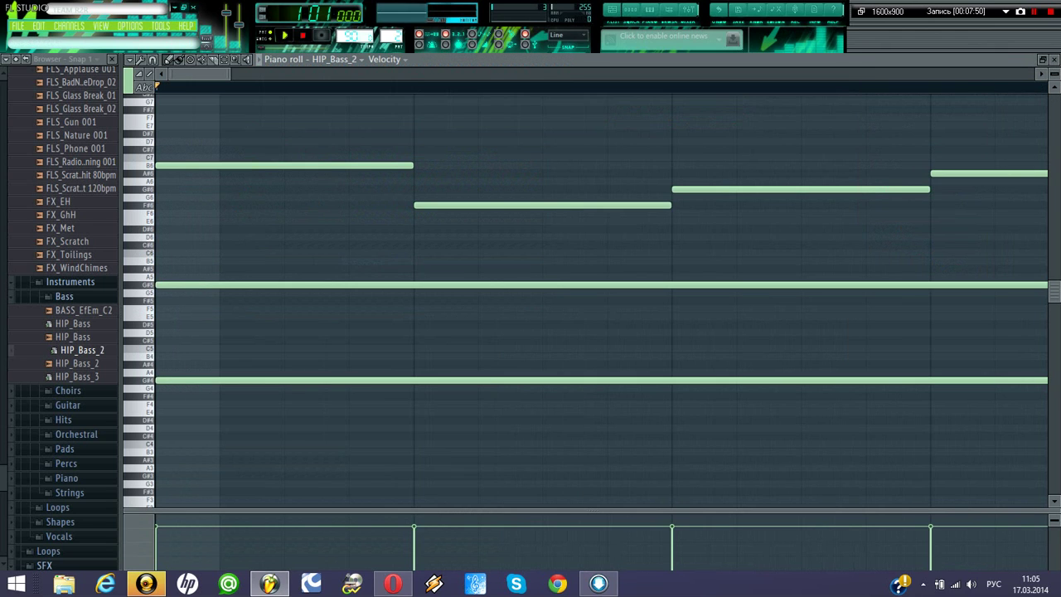
pyautogui.scroll(-5, 223, 365)
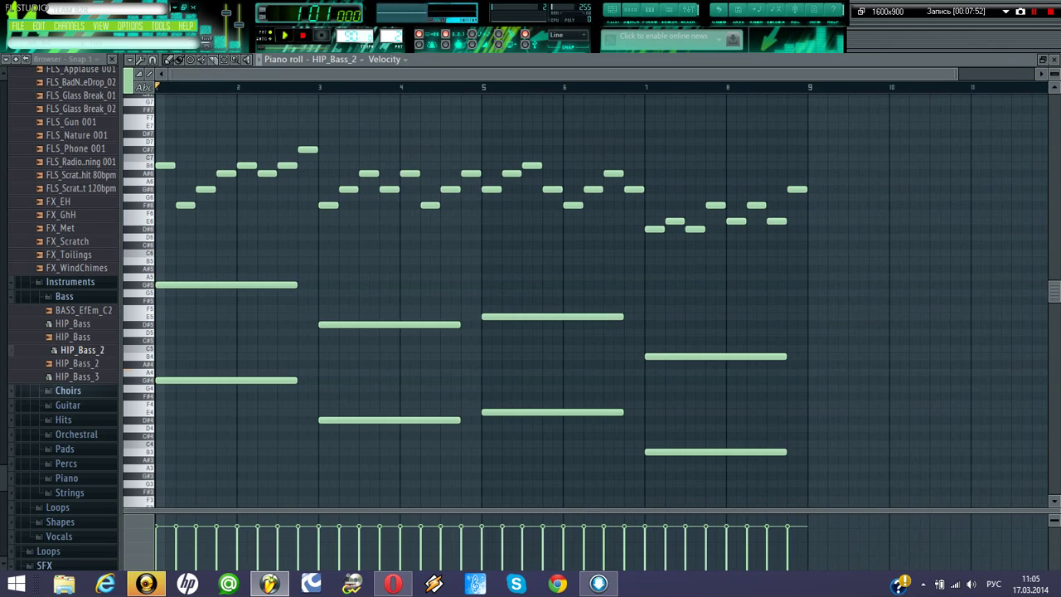
pyautogui.click(140, 380)
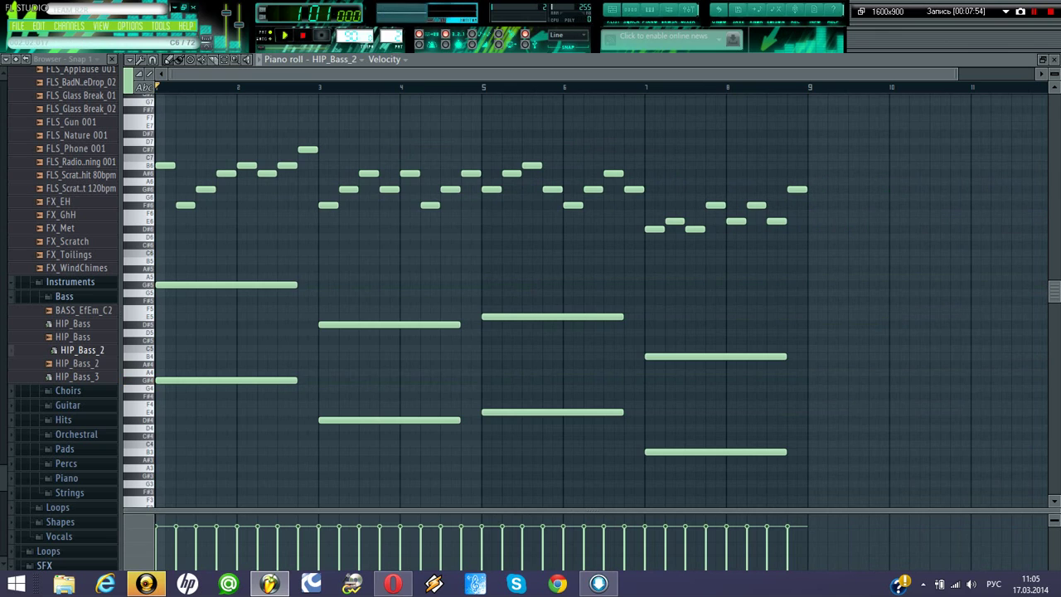
# - Delete every HIP_Bass_2 note except the four lowest long notes G#4, D#4, E4 and B3, and preview the result
pyautogui.rightClick(269, 285)
pyautogui.rightClick(410, 324)
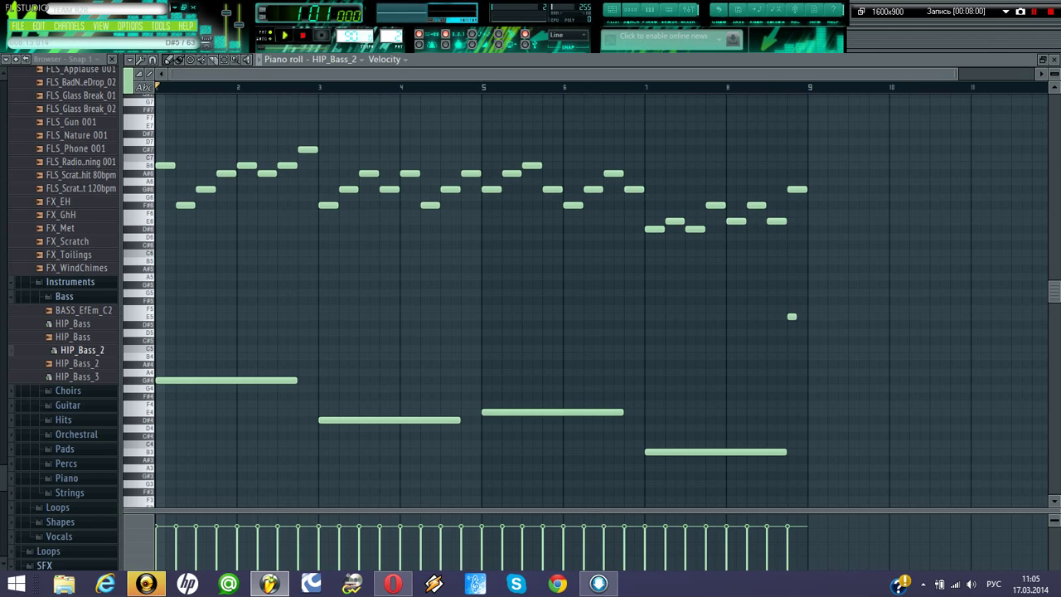
pyautogui.moveTo(825, 329); pyautogui.dragTo(156, 119)
pyautogui.press('Delete')
pyautogui.scroll(-3, 585, 300)
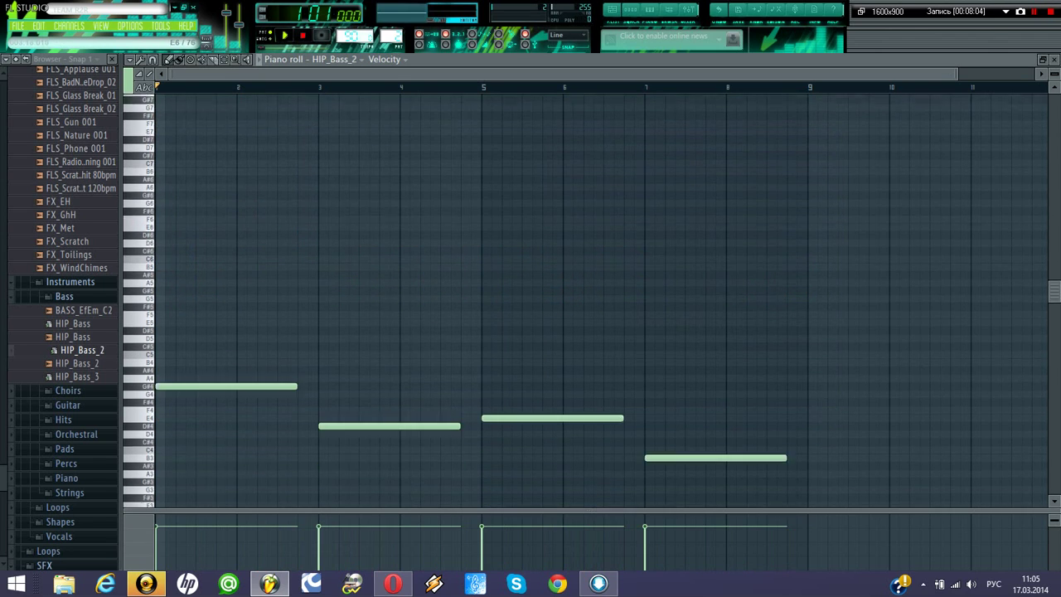
pyautogui.press('space')
pyautogui.press('space')
pyautogui.press('Escape')
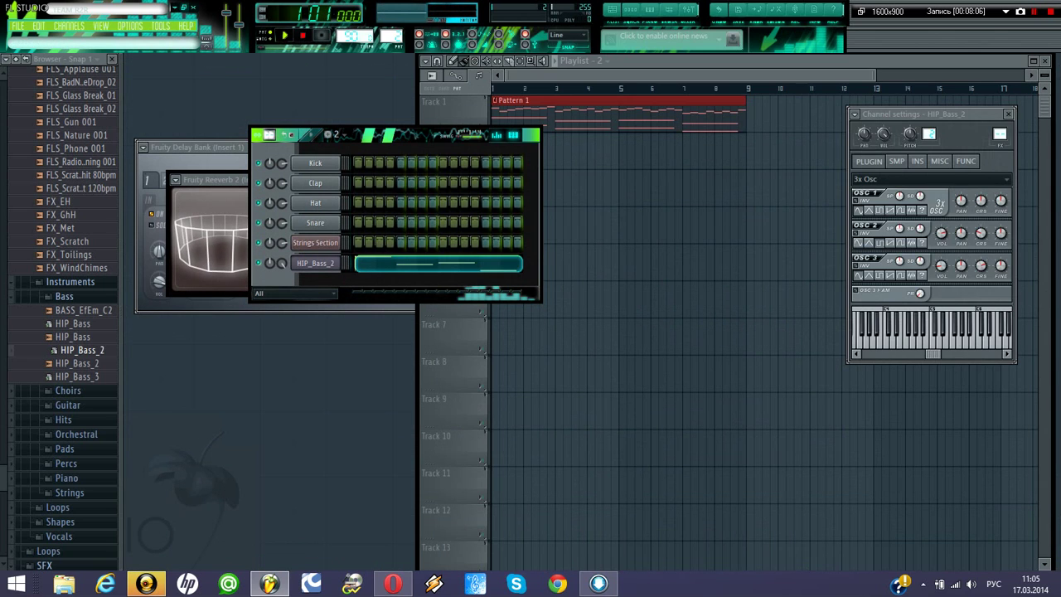
# - Place the pattern 2 clip on Track 2 at bar 1 under the Pattern 1 clip and play the song
pyautogui.click(633, 189)
pyautogui.moveTo(634, 189); pyautogui.dragTo(498, 151)
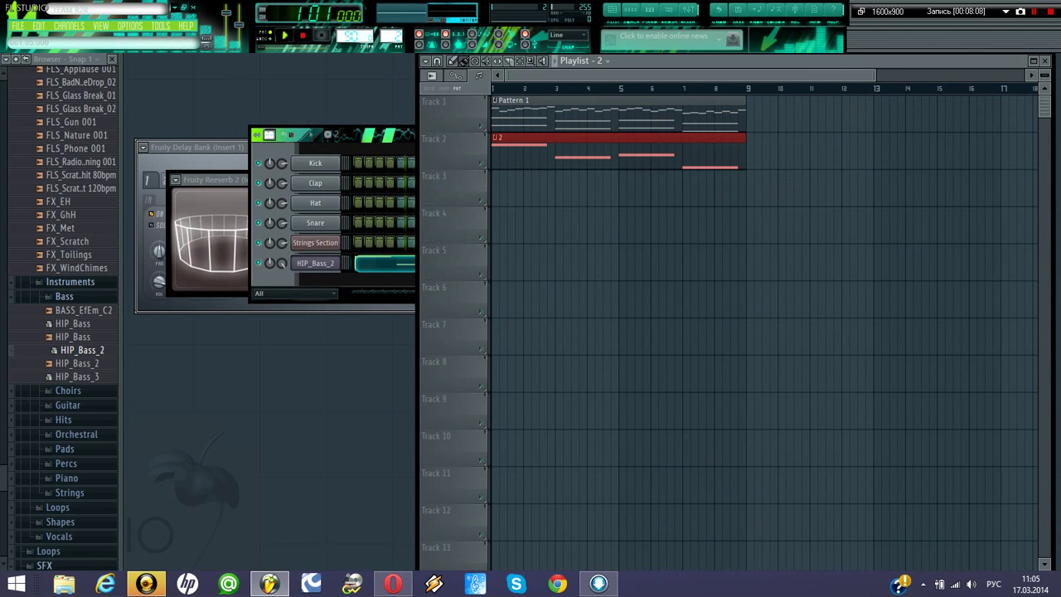
pyautogui.press('space')
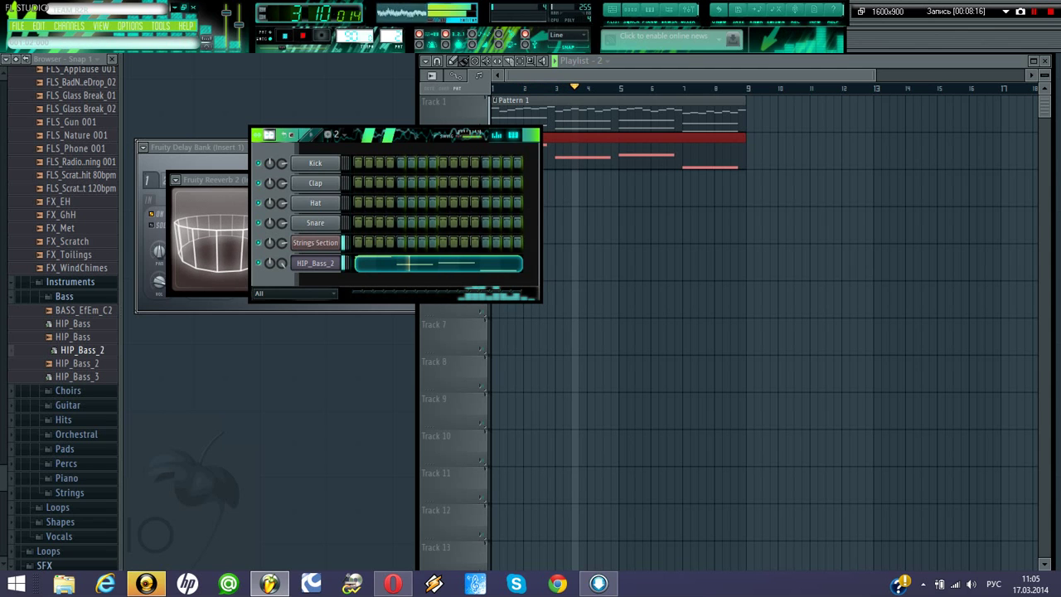
# - In the HIP_Bass_2 piano roll, add a short G#4 note filling the gap between the first long note and bar 3
pyautogui.rightClick(343, 257)
pyautogui.click(369, 263)
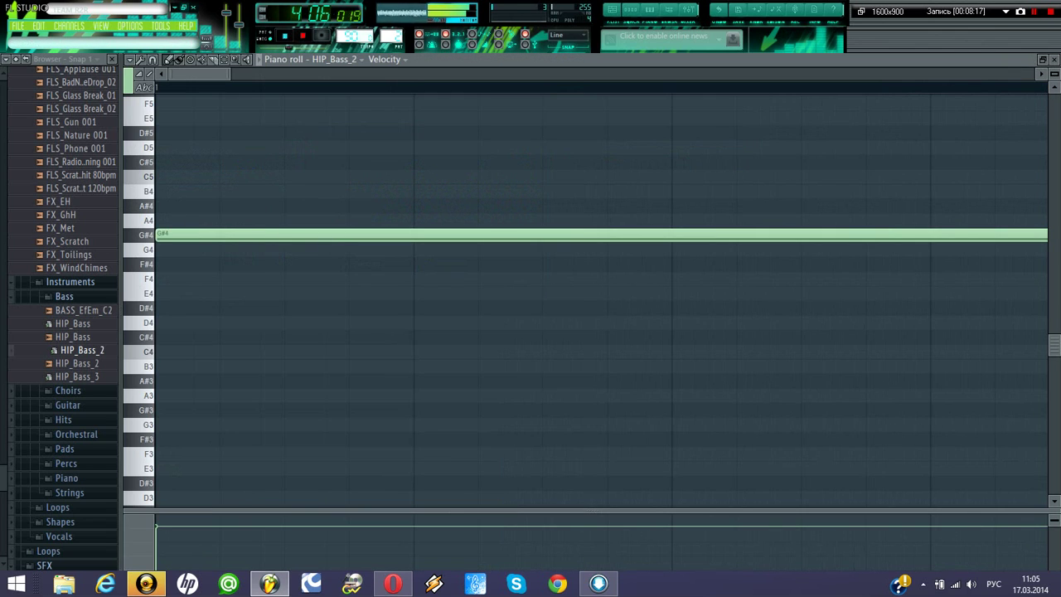
pyautogui.moveTo(230, 74); pyautogui.dragTo(872, 74)
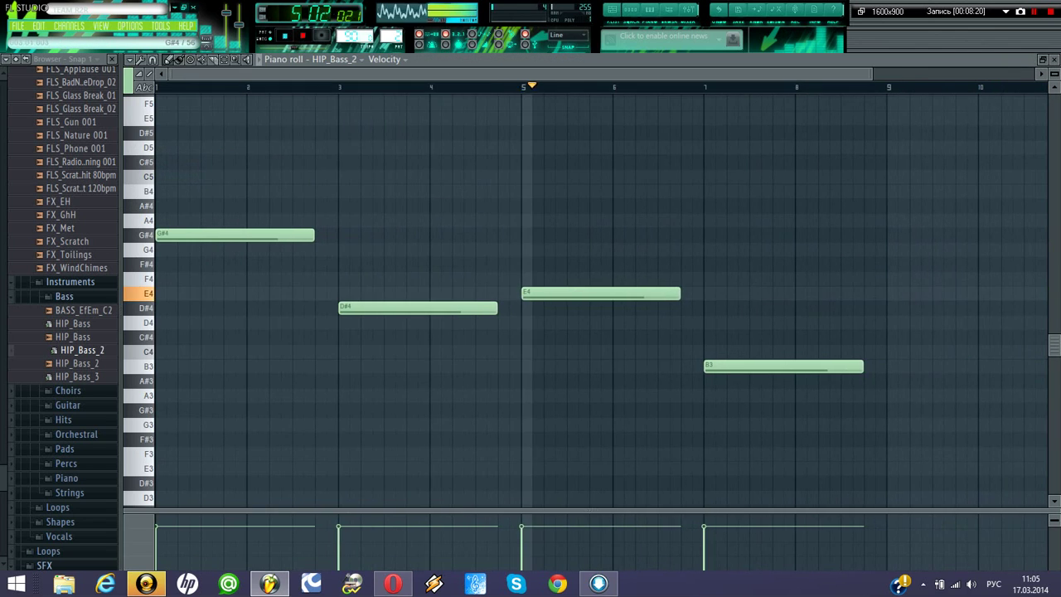
pyautogui.press('space')
pyautogui.press('space')
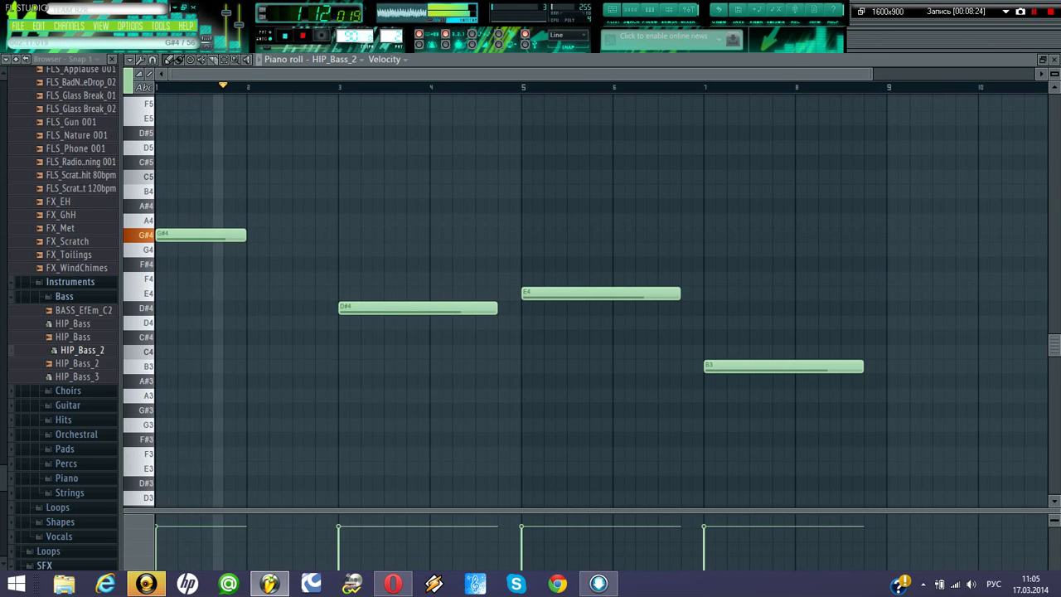
pyautogui.press('space')
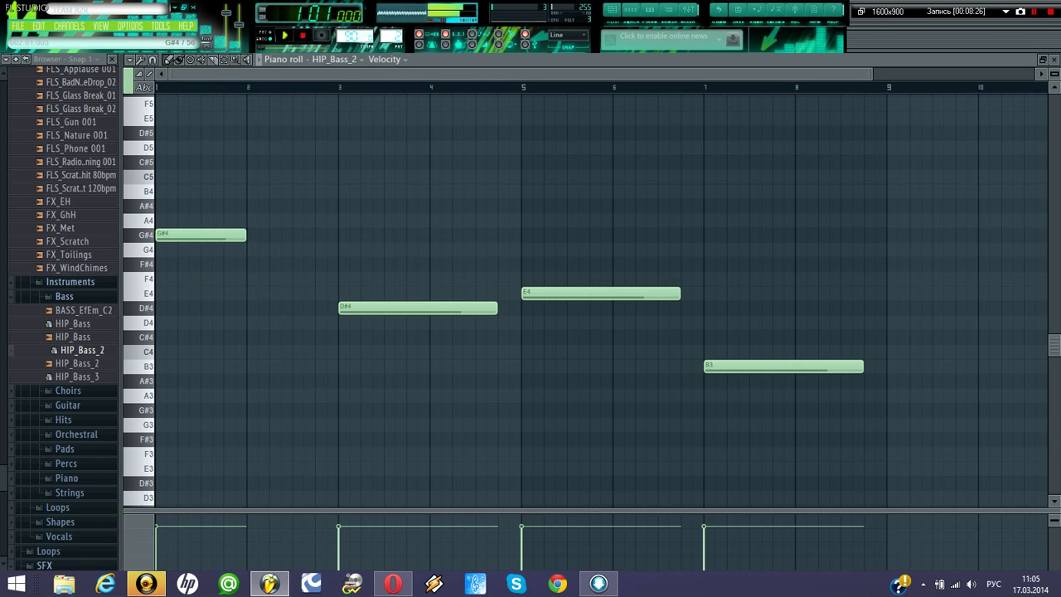
pyautogui.click(320, 235)
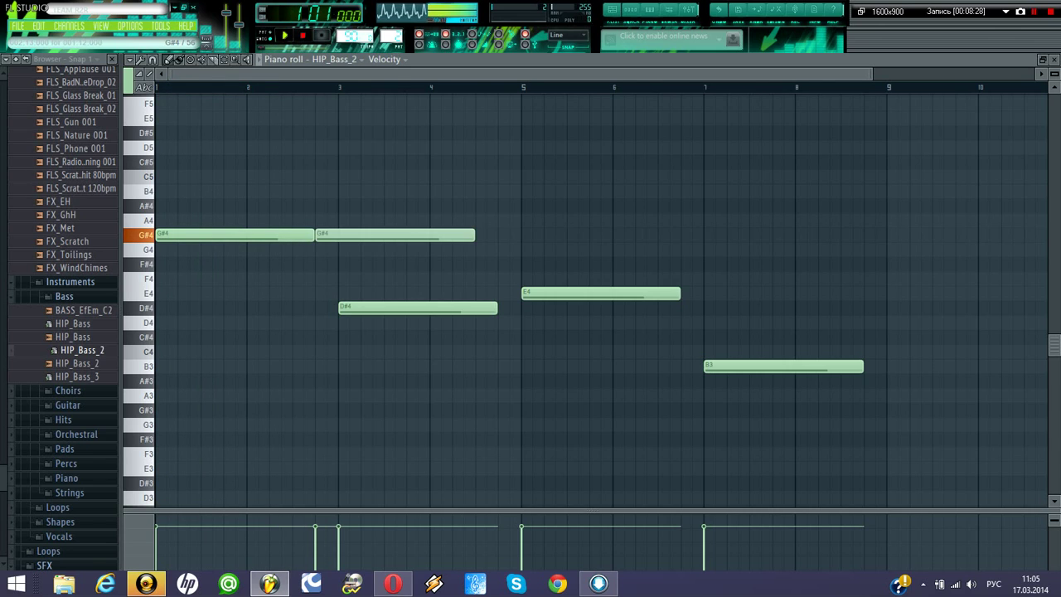
pyautogui.moveTo(449, 236); pyautogui.dragTo(336, 235)
pyautogui.press('space')
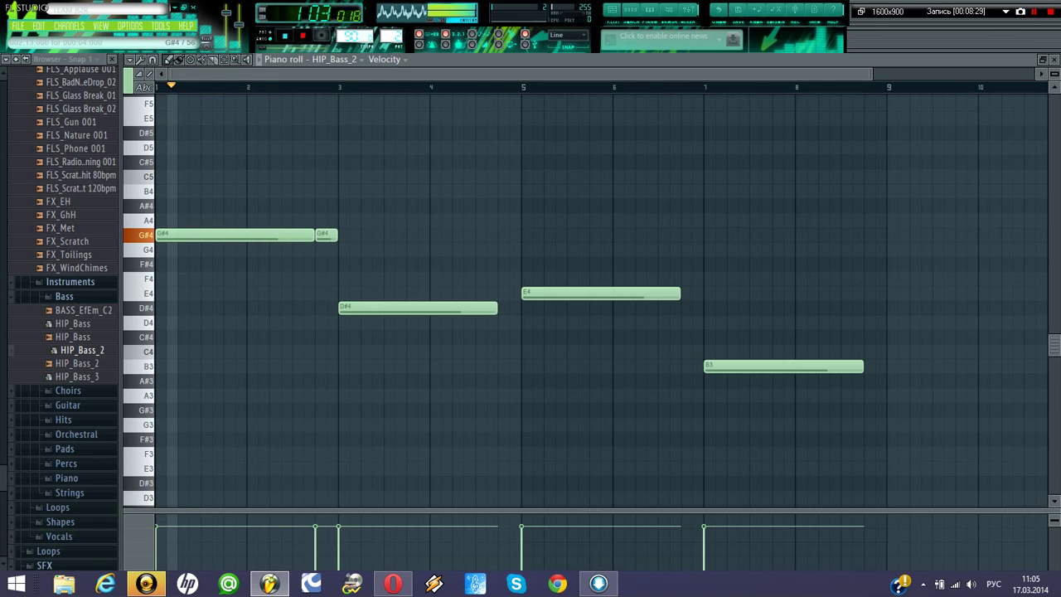
# - Add short D#4, E4 and B3 notes filling the gaps up to bars 5, 7 and 9, and close the piano roll
pyautogui.click(502, 307)
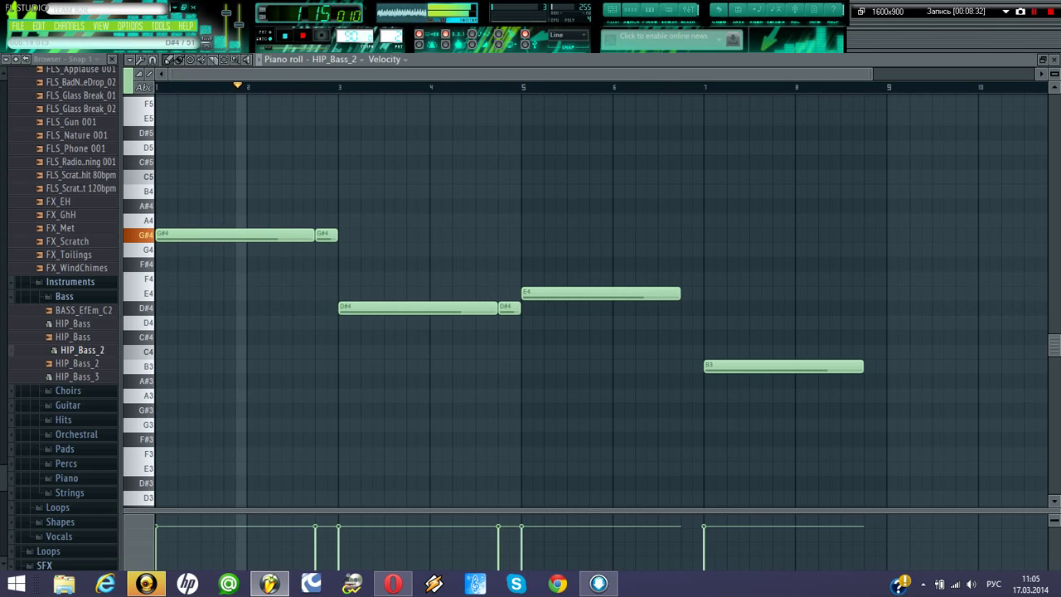
pyautogui.click(686, 293)
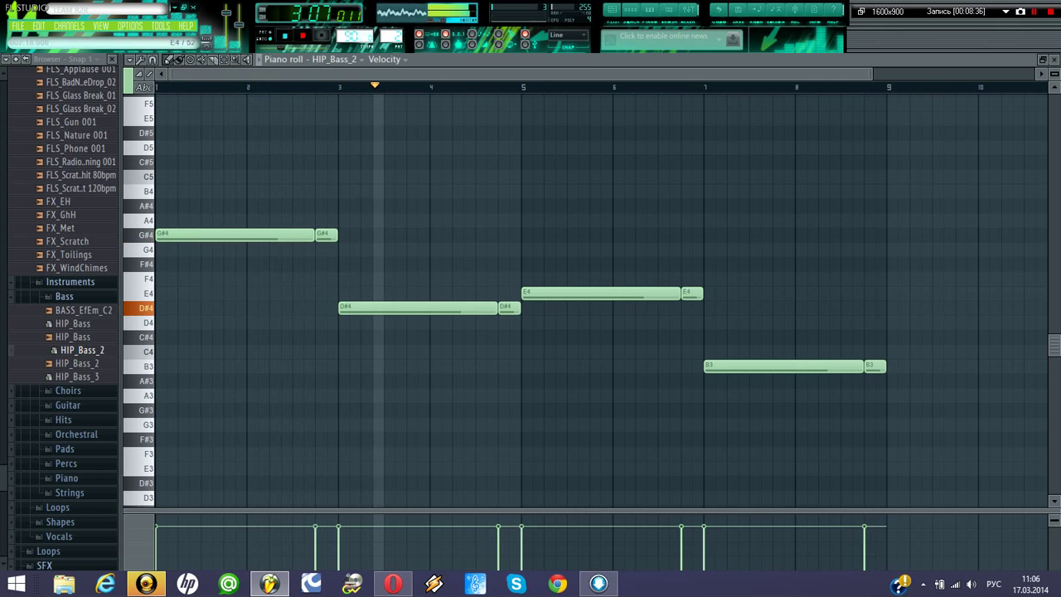
pyautogui.click(875, 366)
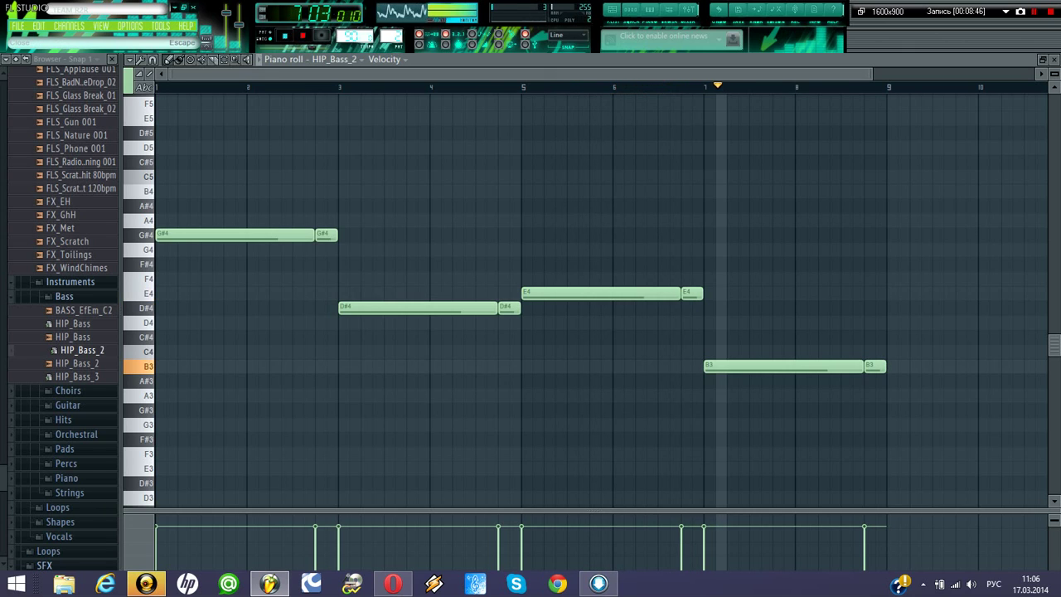
pyautogui.click(1054, 60)
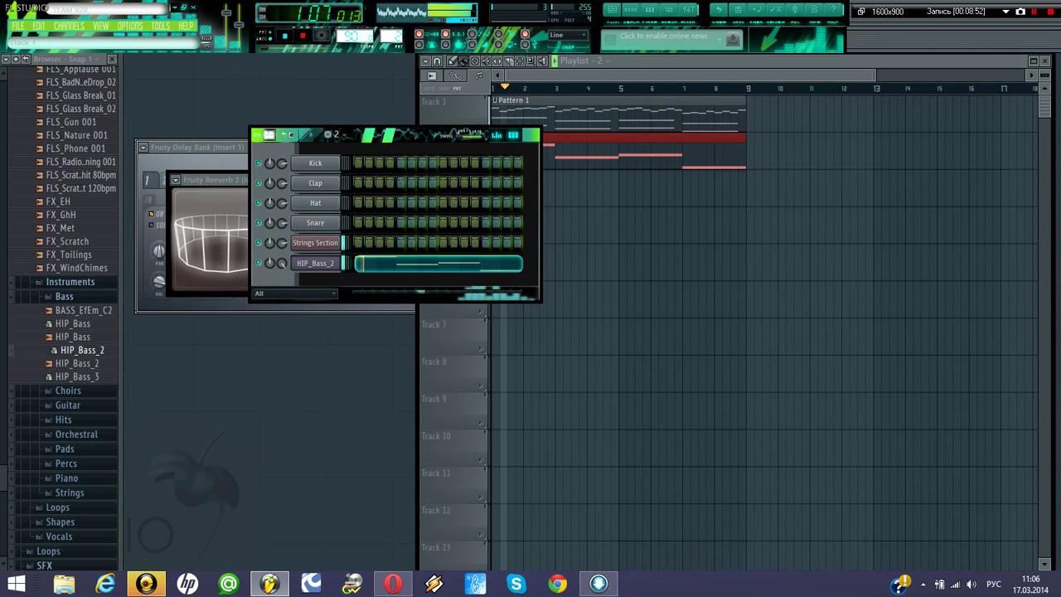
pyautogui.press('space')
# - Create a new empty pattern named 3
pyautogui.press('F4')
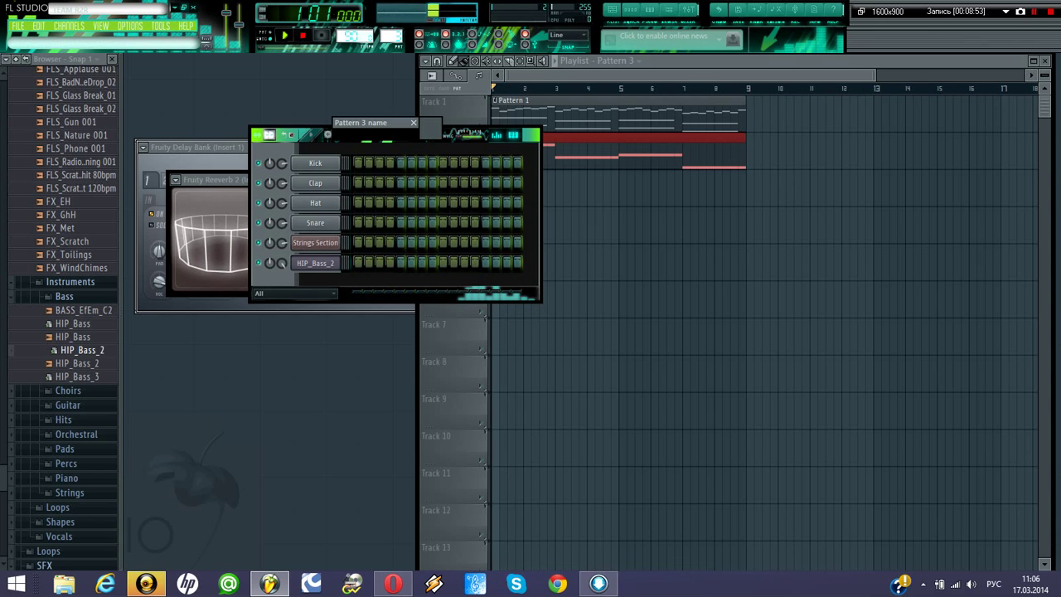
pyautogui.write('3')
pyautogui.press('Return')
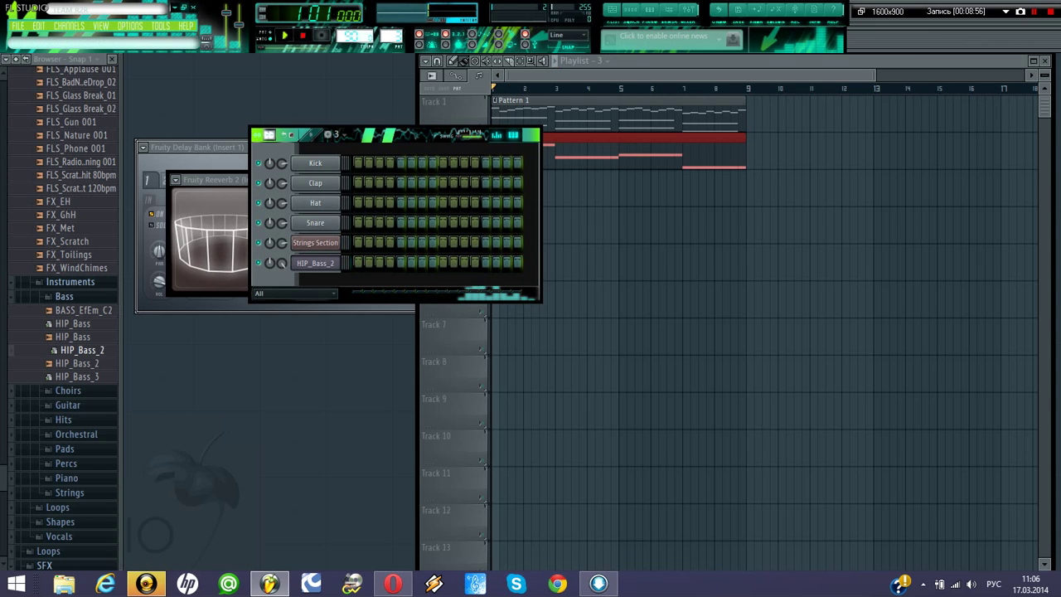
# - Insert a Nexus instrument as a new channel above Kick
pyautogui.rightClick(341, 159)
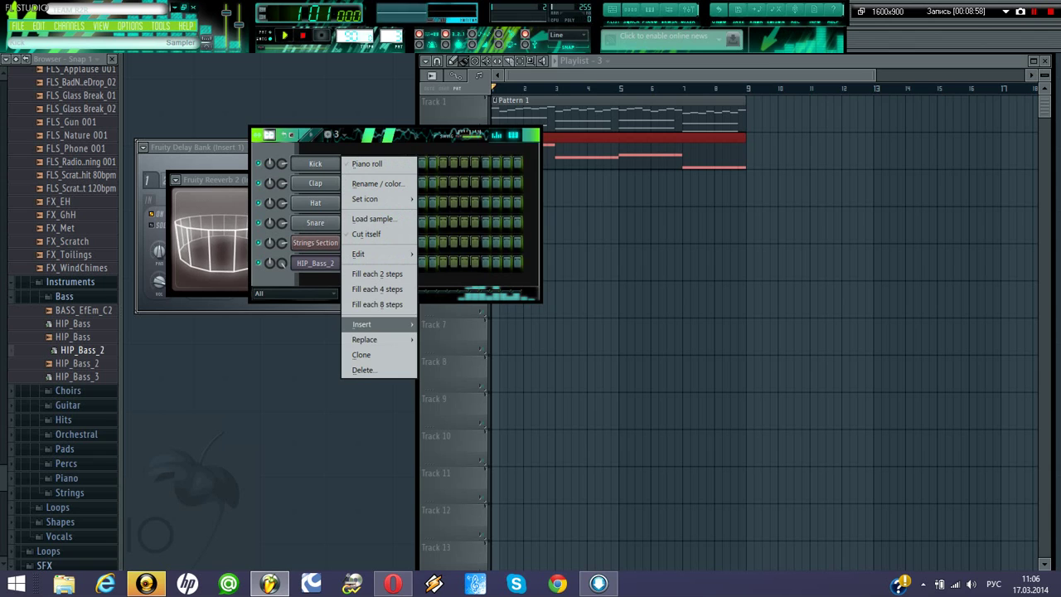
pyautogui.moveTo(362, 324)
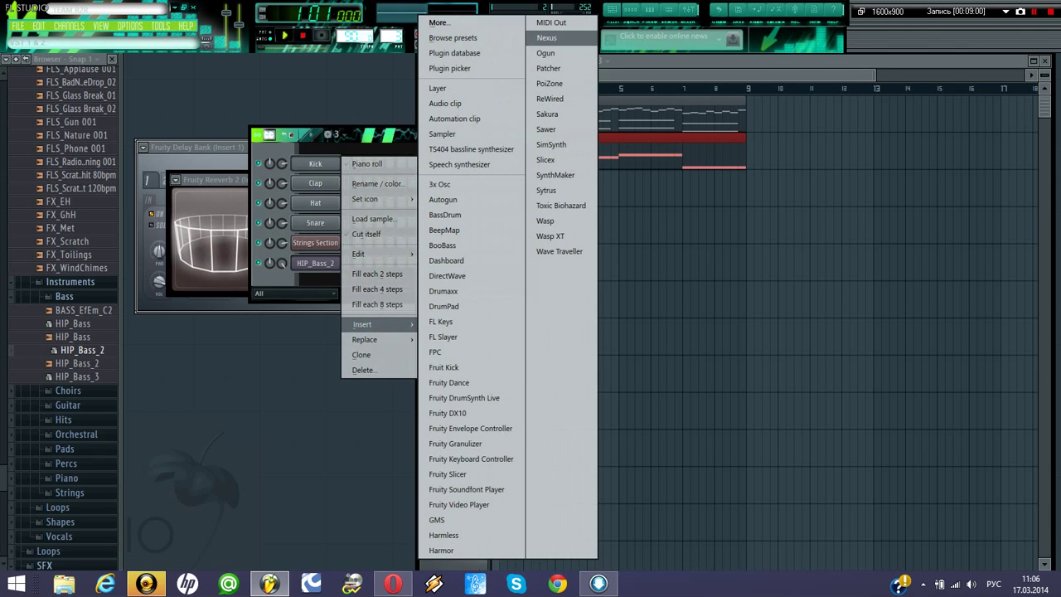
pyautogui.click(546, 37)
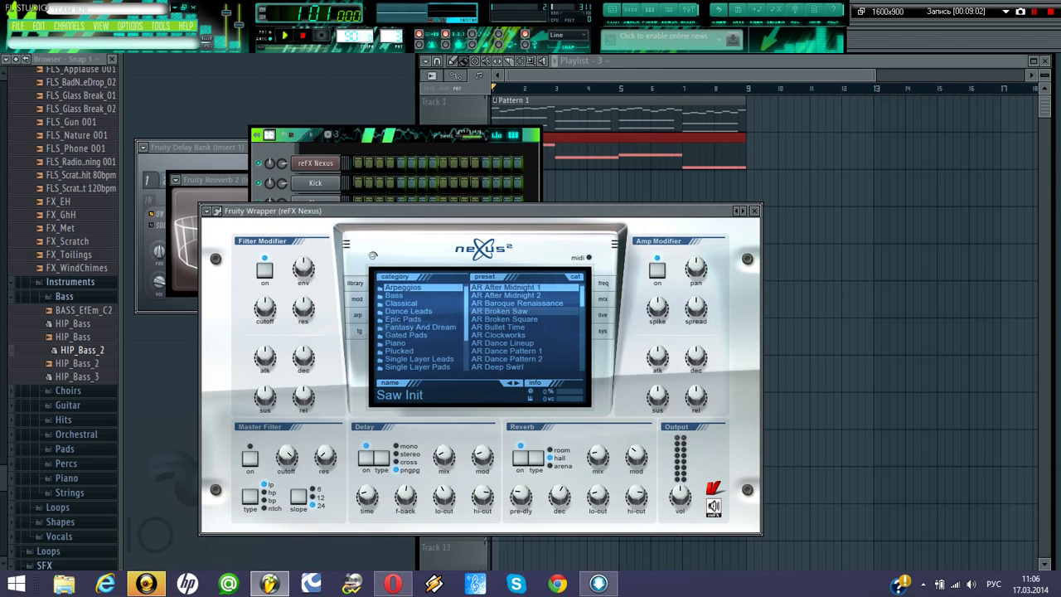
# - Open the Piano category in Nexus and try the PN Synthesized Piano 1 and PN Power Grand presets
pyautogui.click(397, 343)
pyautogui.scroll(-1, 414, 350)
pyautogui.scroll(-5, 522, 332)
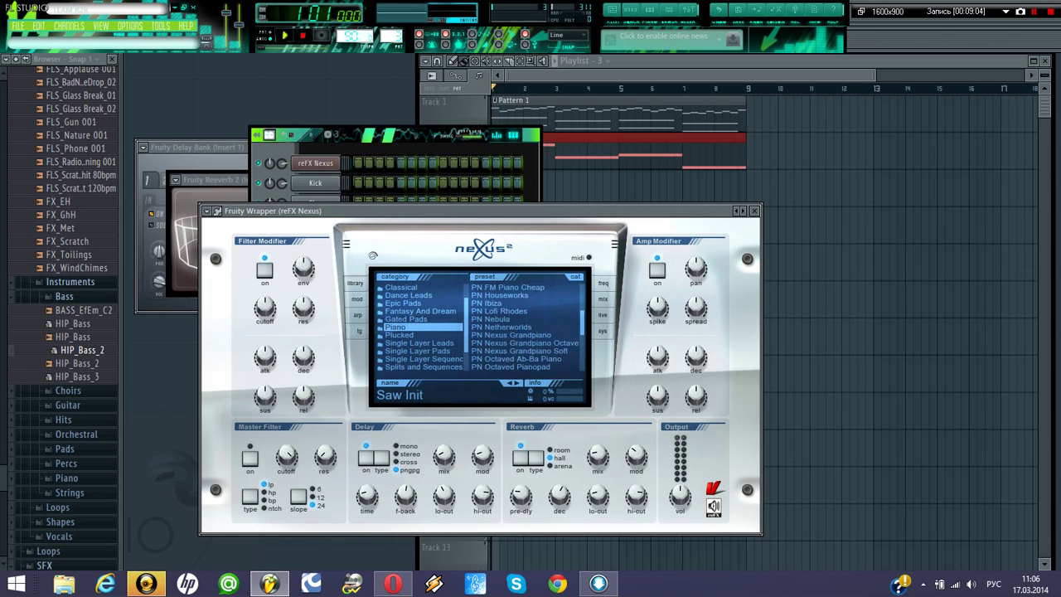
pyautogui.scroll(-5, 522, 328)
pyautogui.click(522, 328)
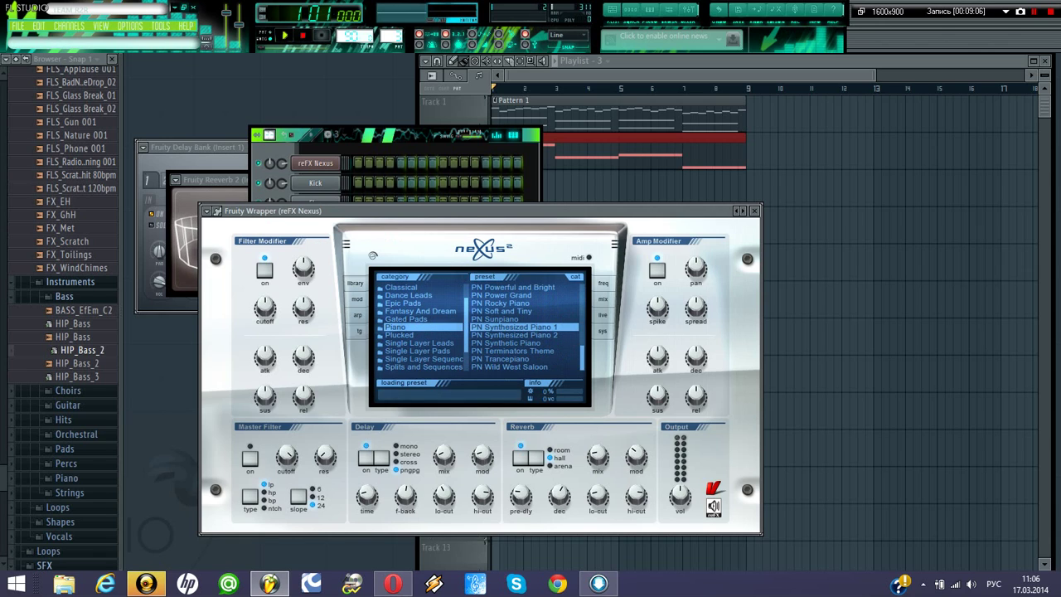
pyautogui.scroll(4, 512, 326)
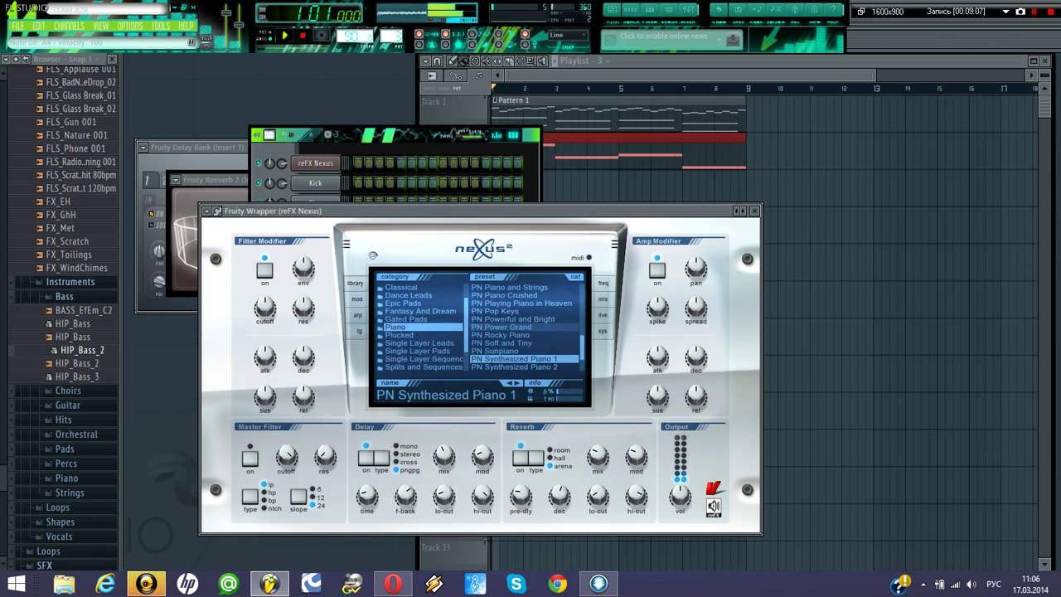
pyautogui.click(512, 327)
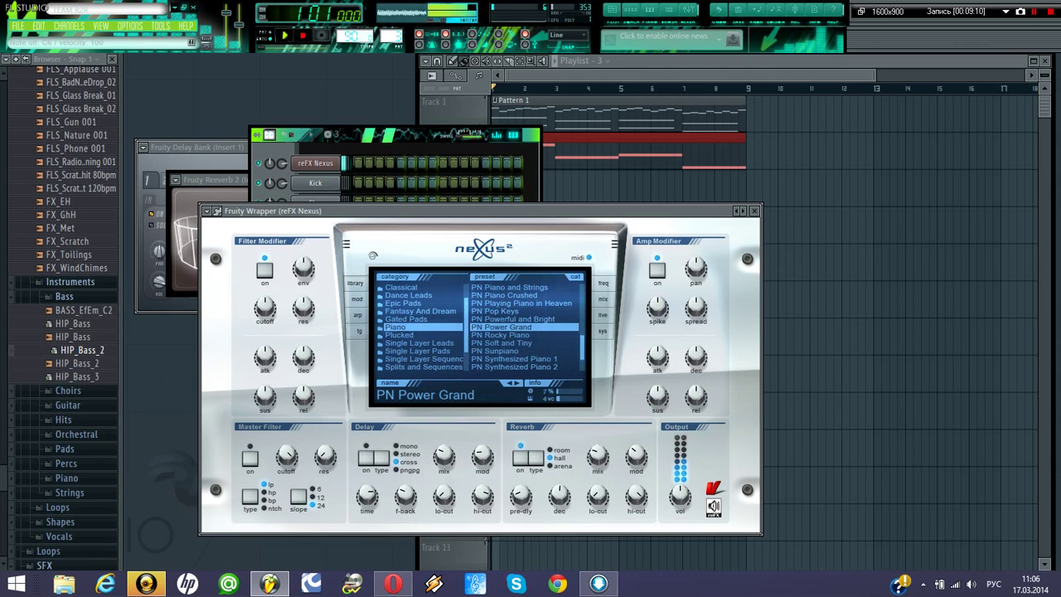
# - Audition the PN Ballad Epiano 1, 2 and 3 presets and the PN Ballad Grand Piano preset
pyautogui.scroll(15, 512, 327)
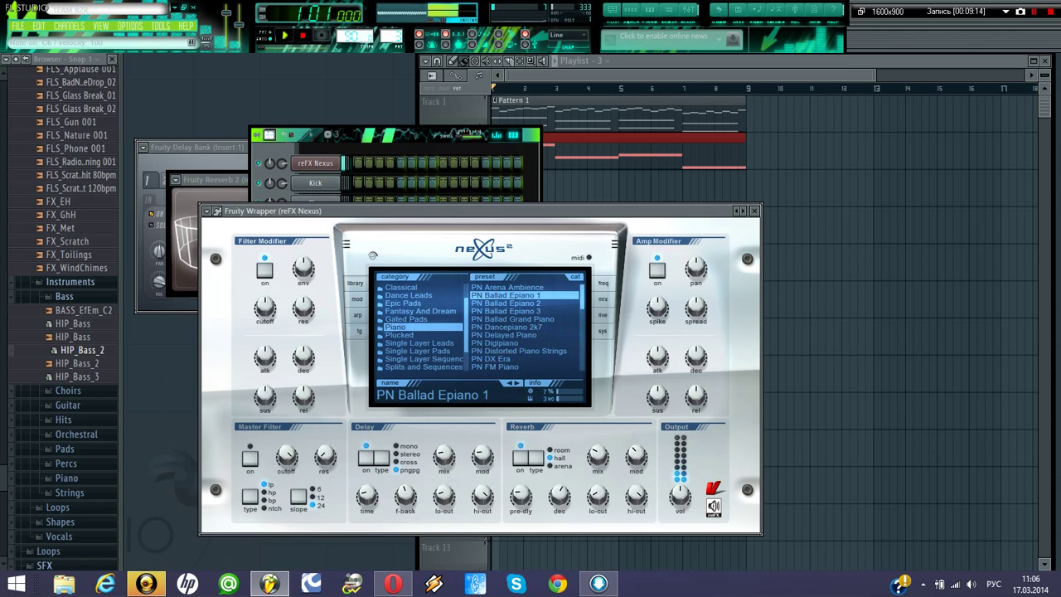
pyautogui.click(507, 304)
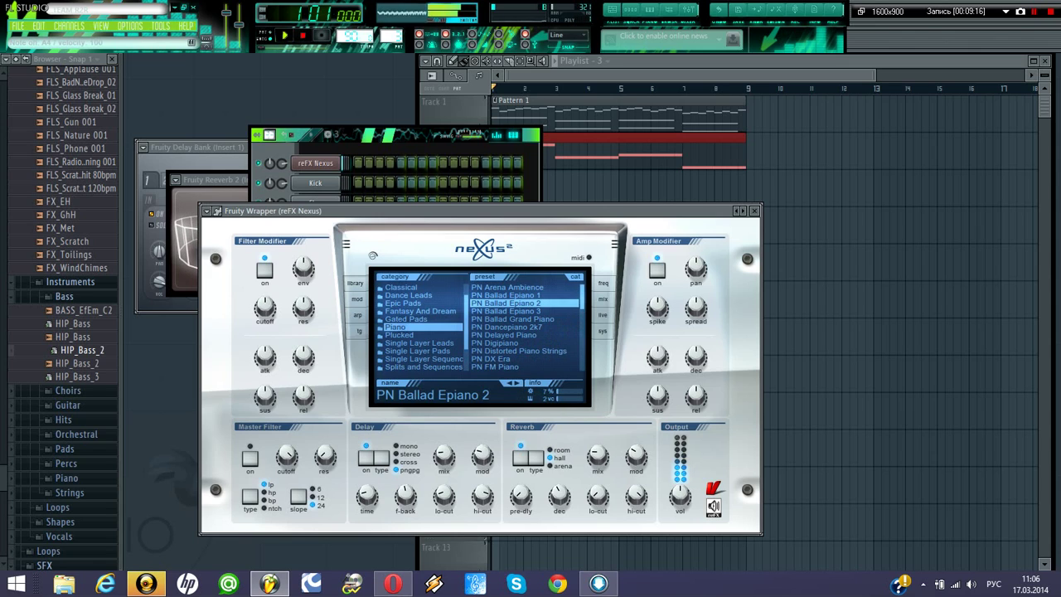
pyautogui.click(507, 311)
pyautogui.click(513, 319)
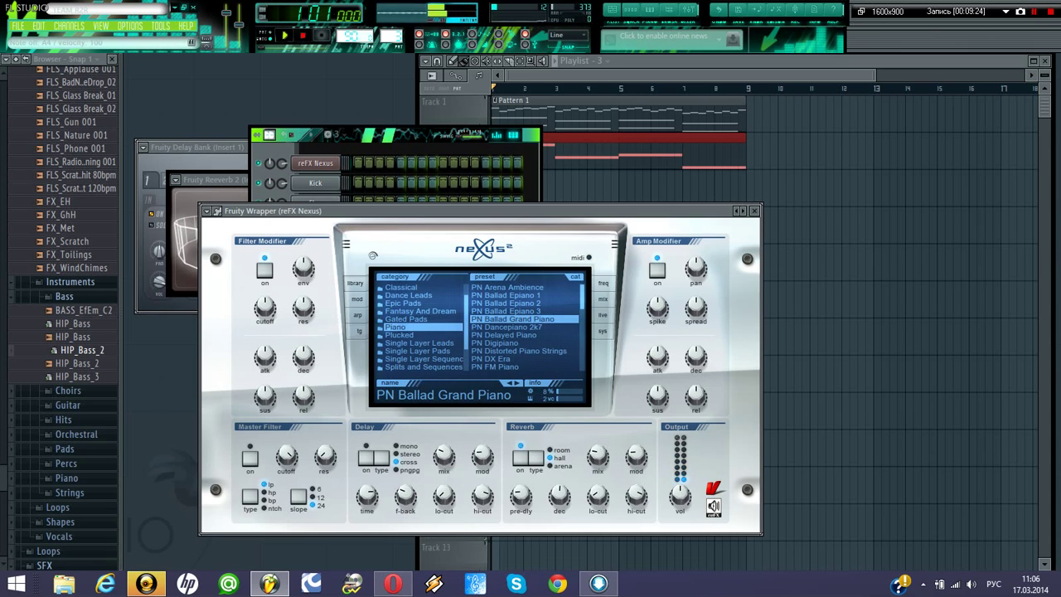
# - Paste the copied strings notes into the reFX Nexus channel in pattern 3
pyautogui.press('F6')
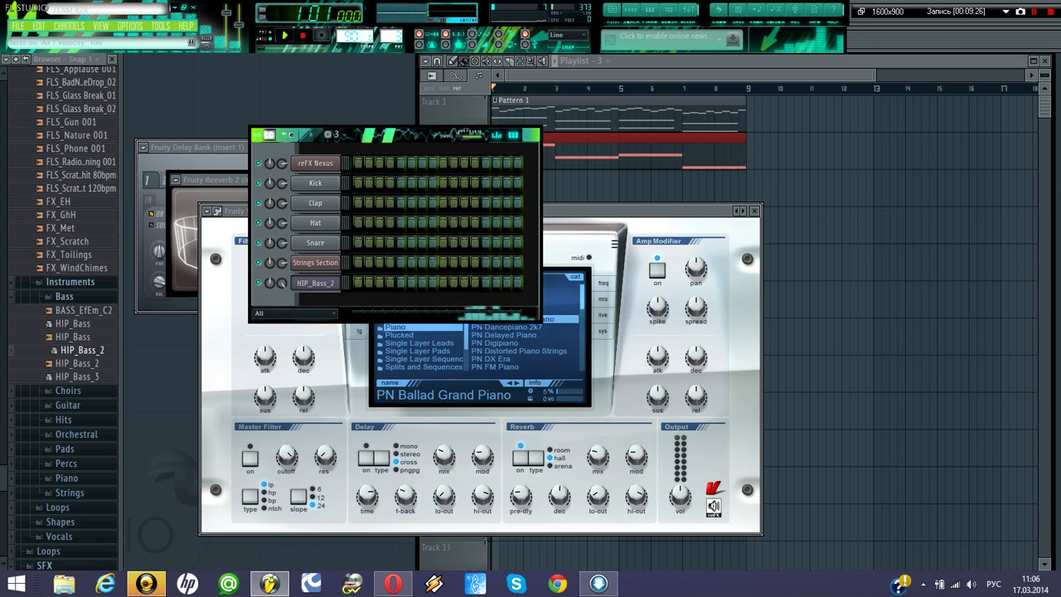
pyautogui.rightClick(335, 162)
pyautogui.moveTo(359, 239)
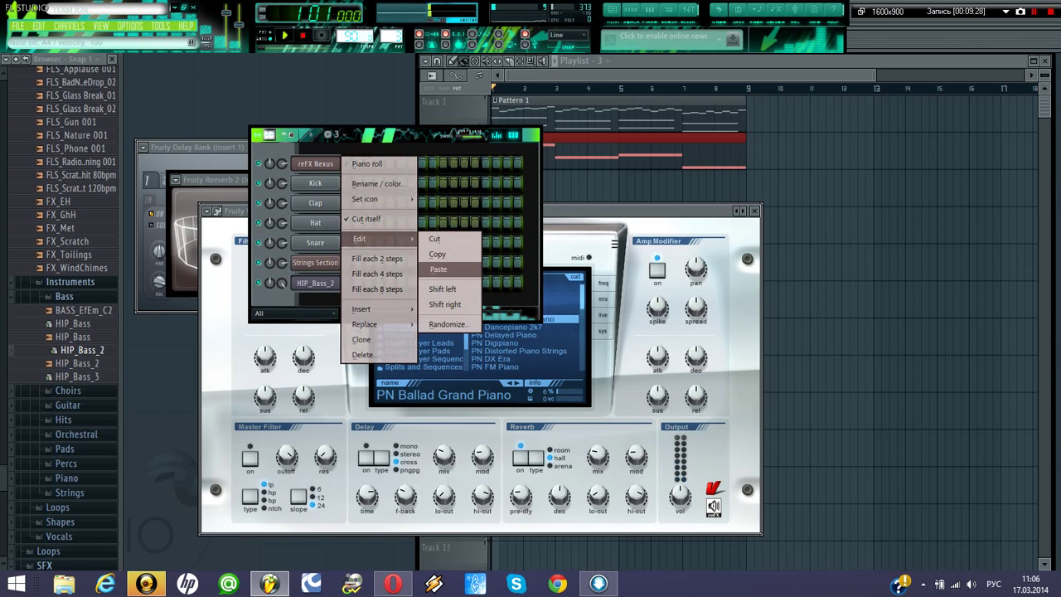
pyautogui.click(437, 269)
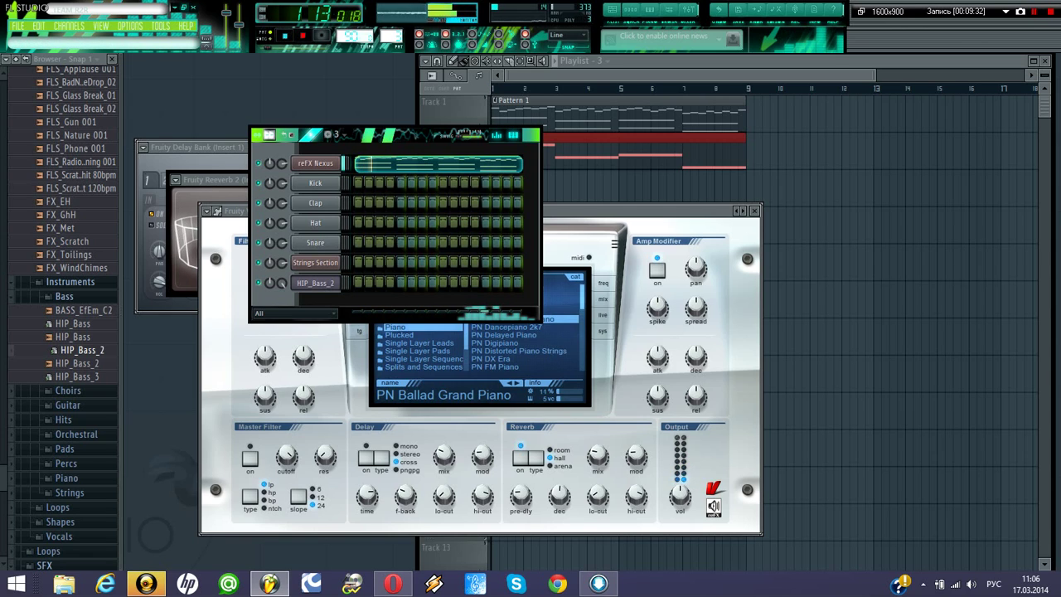
# - Play the pasted notes with the PN Dancepiano 2k7, PN Delayed Piano, PN Digipiano and PN Distorted Piano Strings presets in turn
pyautogui.click(515, 327)
pyautogui.press('space')
pyautogui.click(516, 327)
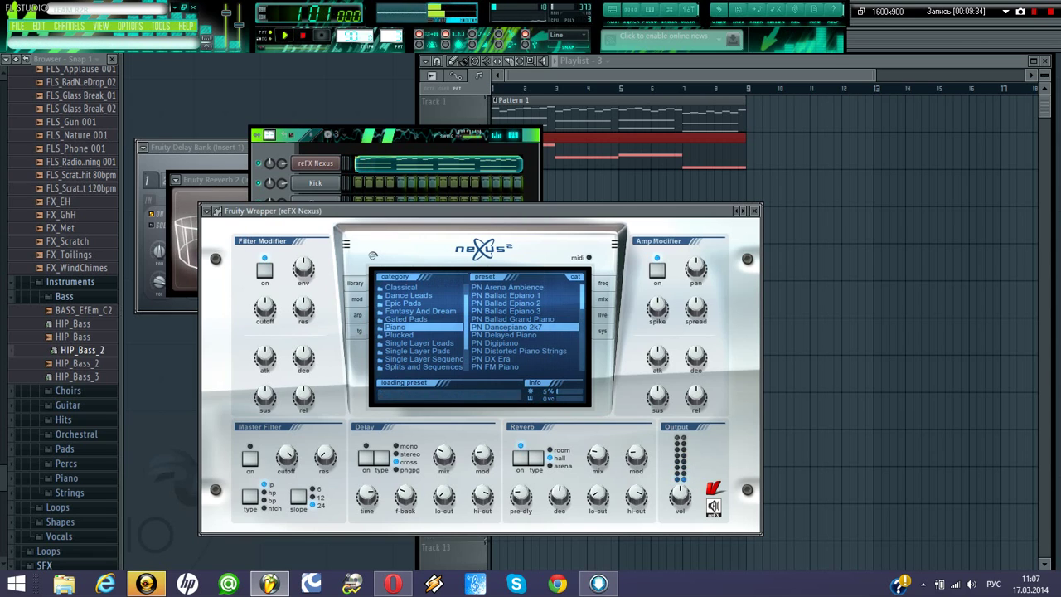
pyautogui.press('space')
pyautogui.press('space')
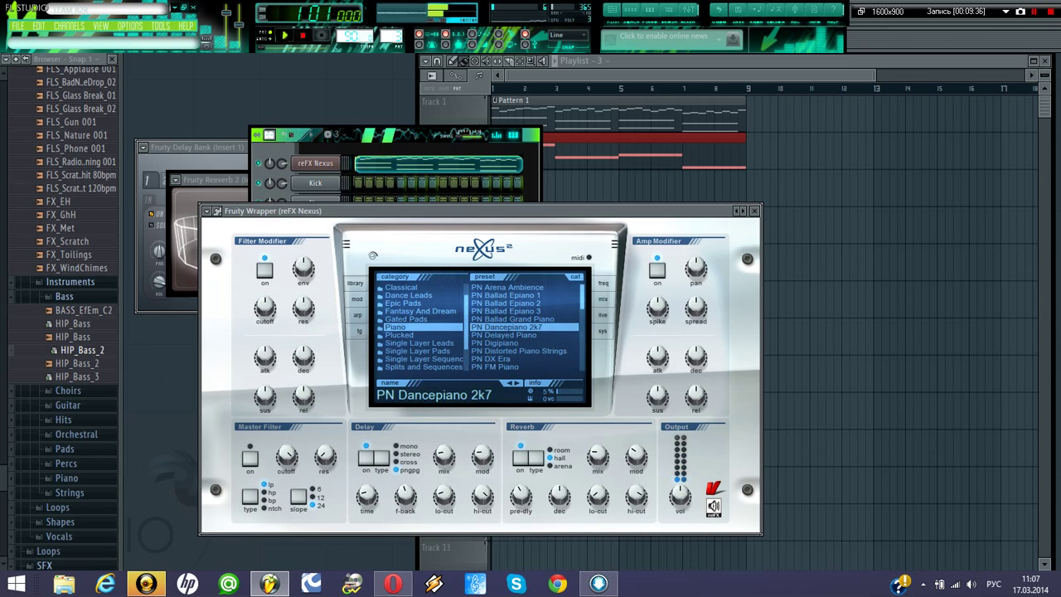
pyautogui.click(513, 335)
pyautogui.press('space')
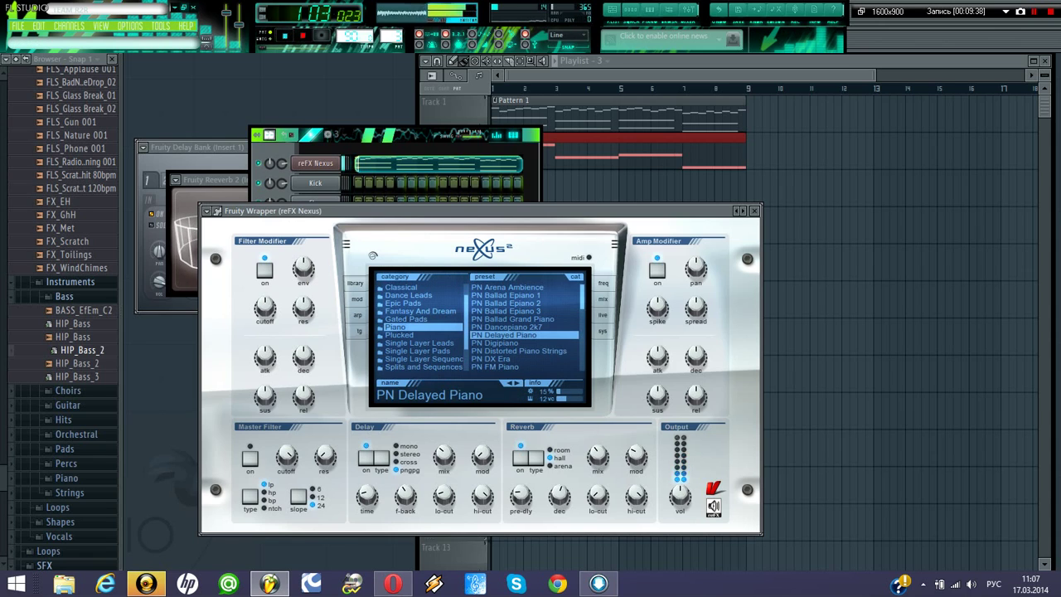
pyautogui.click(514, 343)
pyautogui.press('space')
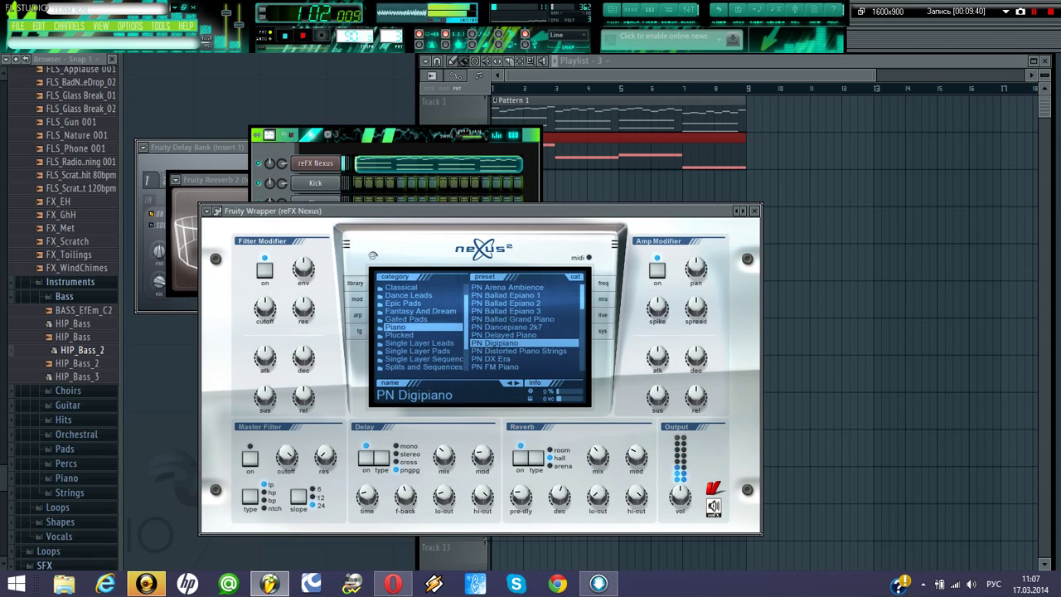
pyautogui.click(518, 351)
pyautogui.press('space')
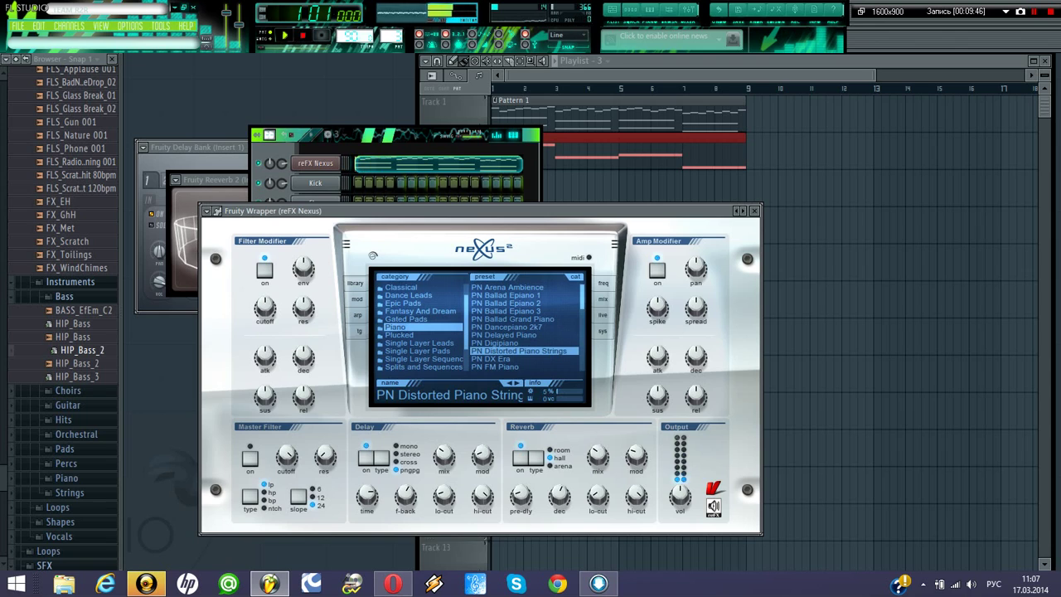
# - Audition the PN DX Era, PN FM Piano and PN FM Piano Cheap presets in Nexus with the pasted notes
pyautogui.click(516, 359)
pyautogui.press('space')
pyautogui.click(516, 367)
pyautogui.press('space')
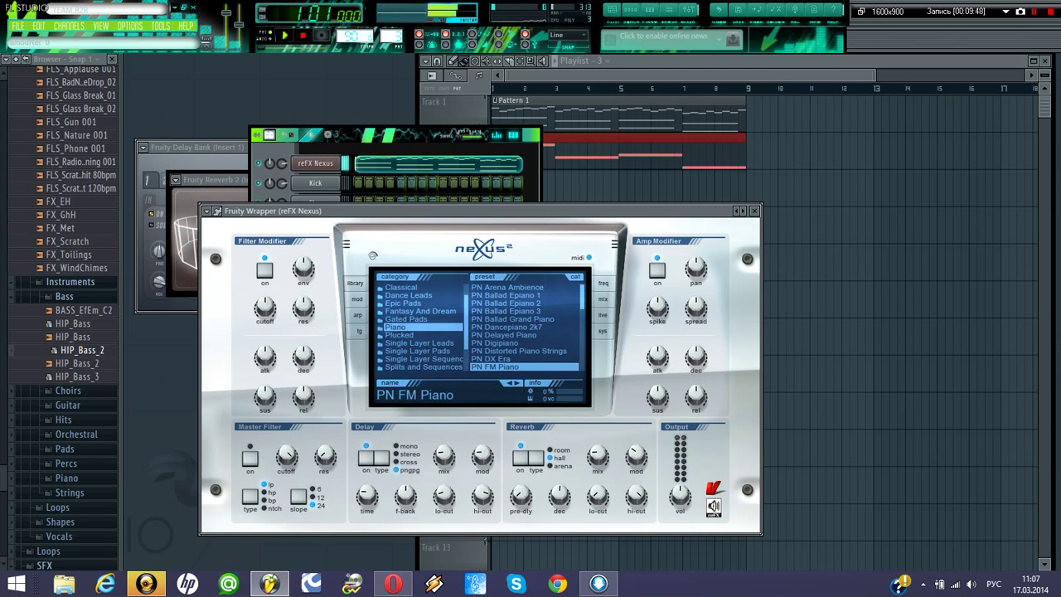
pyautogui.scroll(-2, 518, 351)
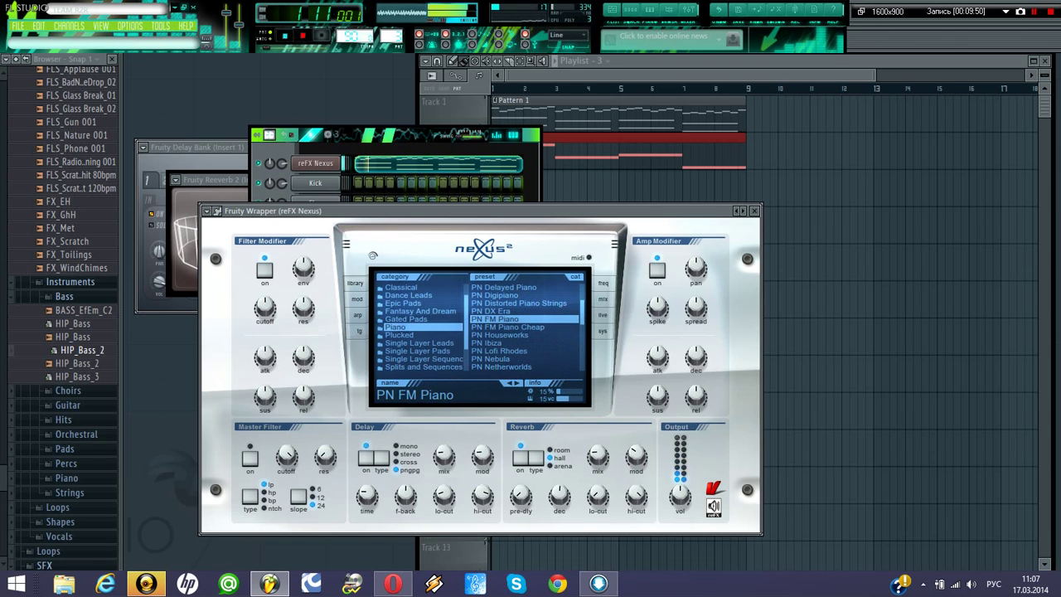
pyautogui.press('space')
pyautogui.click(515, 327)
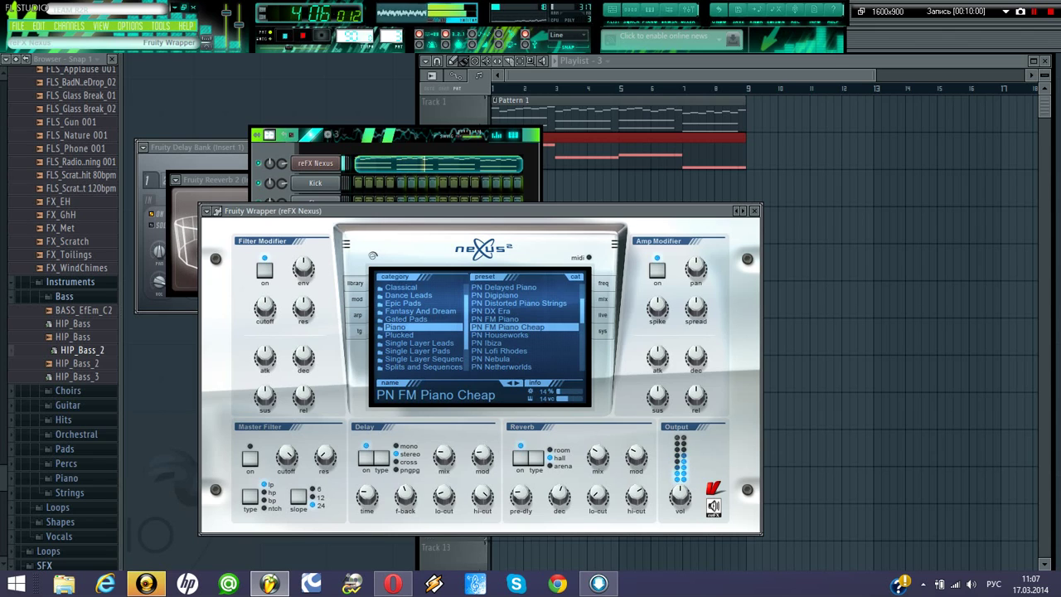
# - In the reFX Nexus piano roll, delete the upper melody notes on the downbeats of bars 1, 3, 4, 5, 7 and 8
pyautogui.rightClick(336, 164)
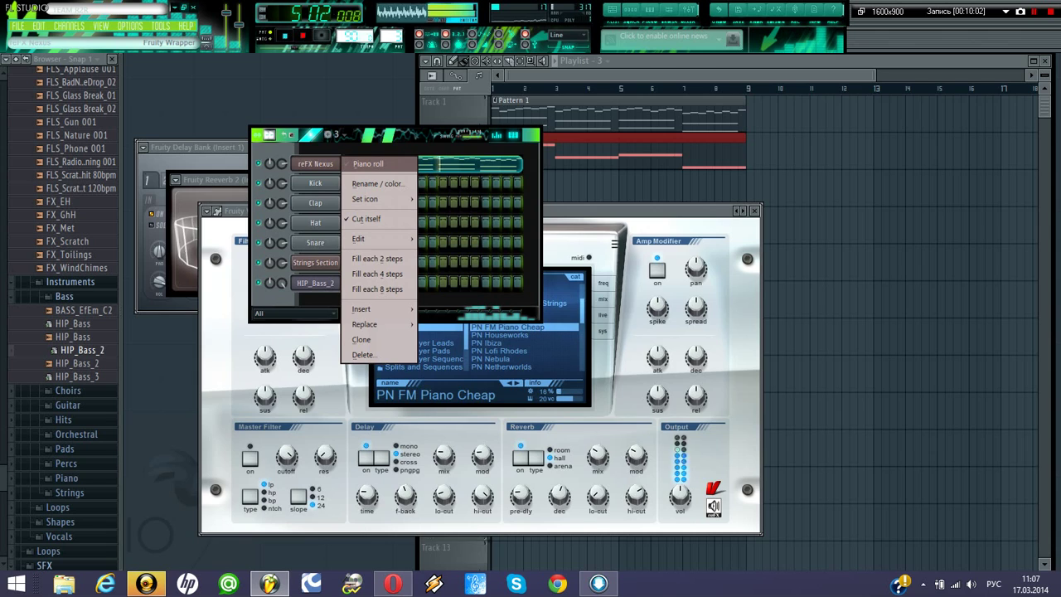
pyautogui.click(368, 163)
pyautogui.moveTo(230, 74); pyautogui.dragTo(905, 74)
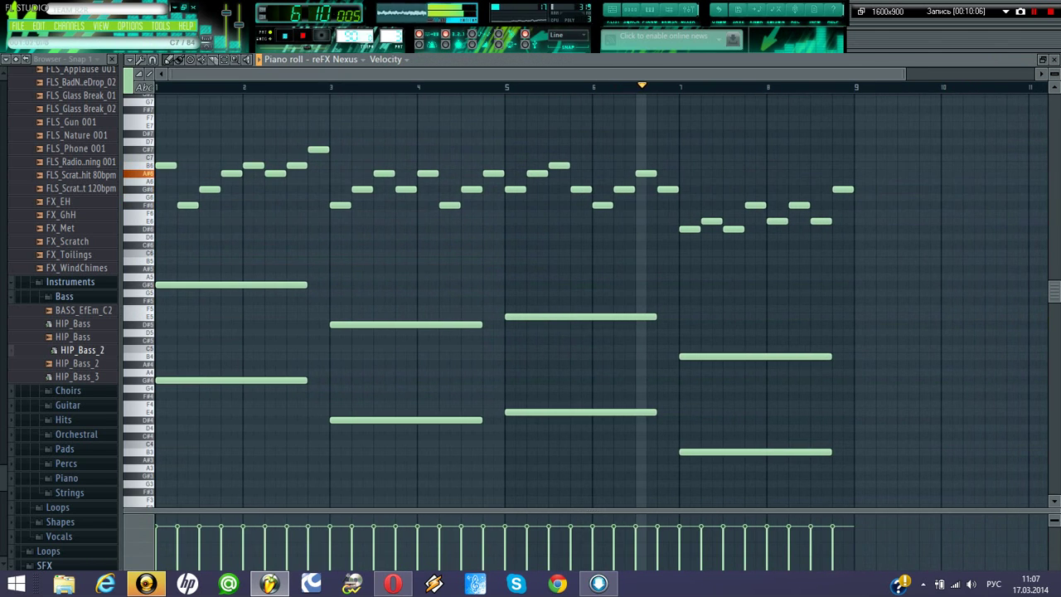
pyautogui.press('space')
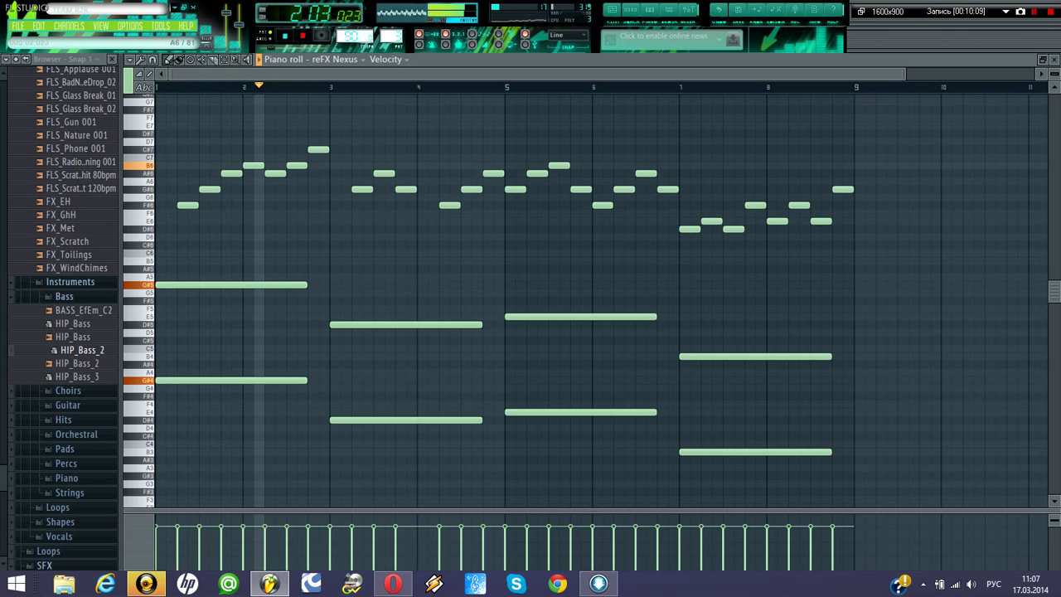
pyautogui.rightClick(690, 229)
pyautogui.rightClick(777, 221)
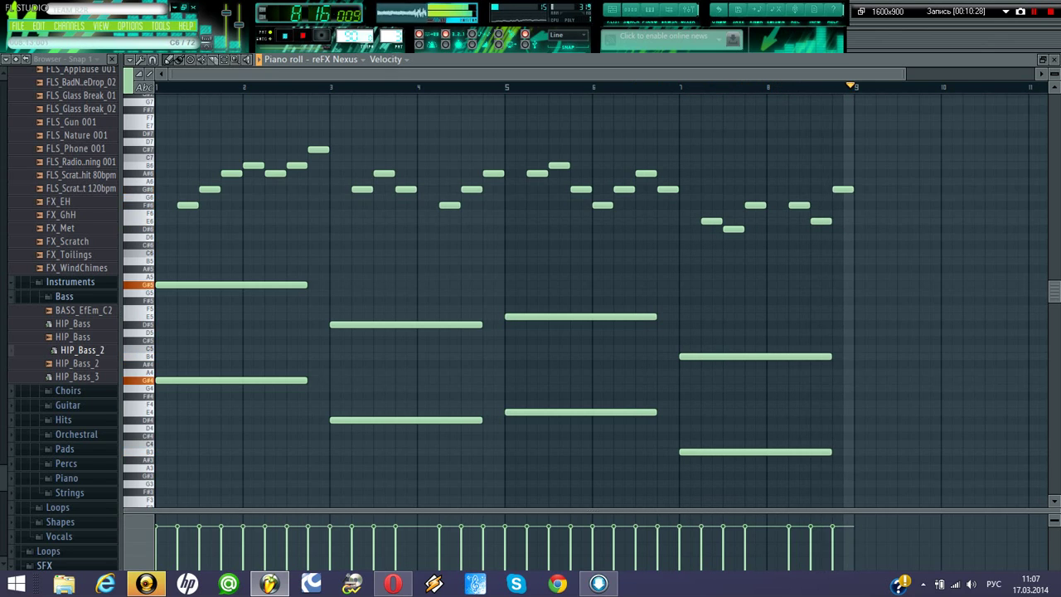
# - Select all the upper melody notes and shorten them to half their length, leaving the long chord notes alone
pyautogui.moveTo(852, 264); pyautogui.dragTo(458, 154)
pyautogui.hotkey('ctrl', 'a')
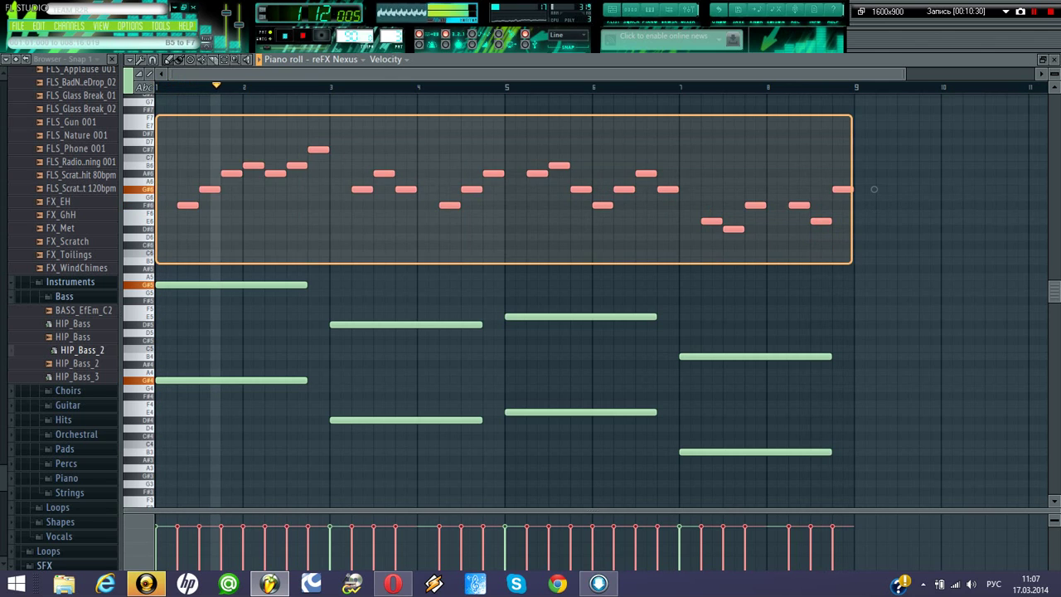
pyautogui.press('space')
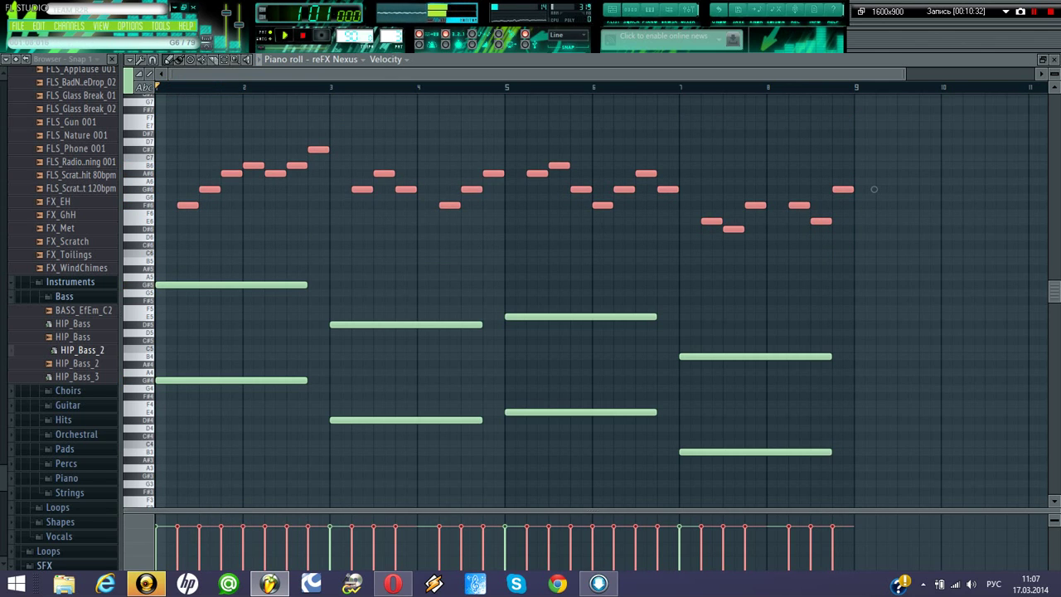
pyautogui.moveTo(873, 189); pyautogui.dragTo(862, 189)
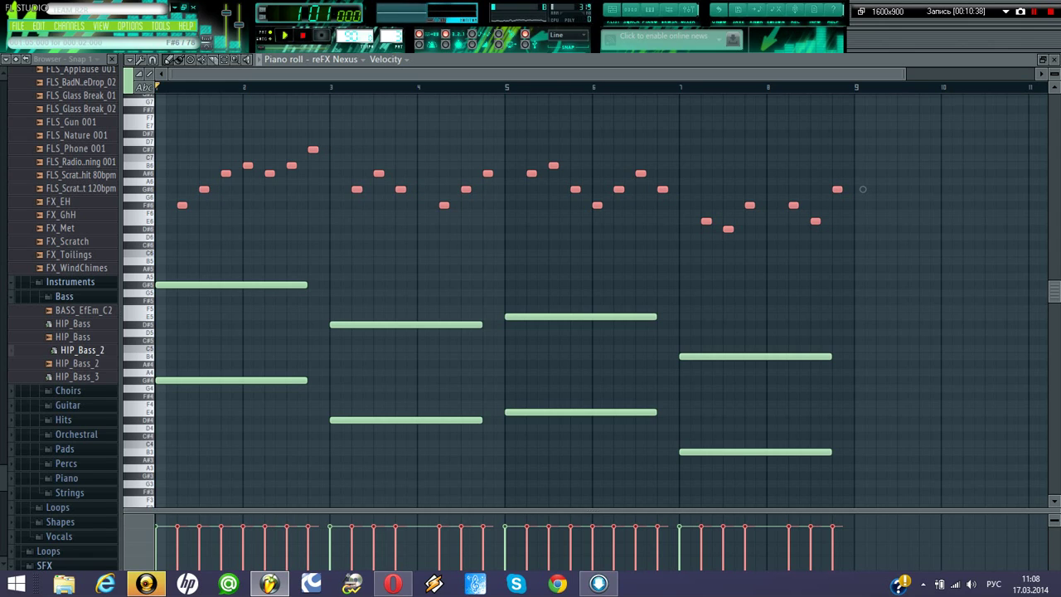
# - Try a duplicate of the upper melody two semitones below the original, and delete the copy
pyautogui.moveTo(862, 189)
pyautogui.keyDown('shift'); pyautogui.mouseDown()
pyautogui.moveTo(873, 189)
pyautogui.moveTo(841, 173)
pyautogui.moveTo(841, 197)
pyautogui.moveTo(851, 197)
pyautogui.mouseUp(); pyautogui.keyUp('shift')
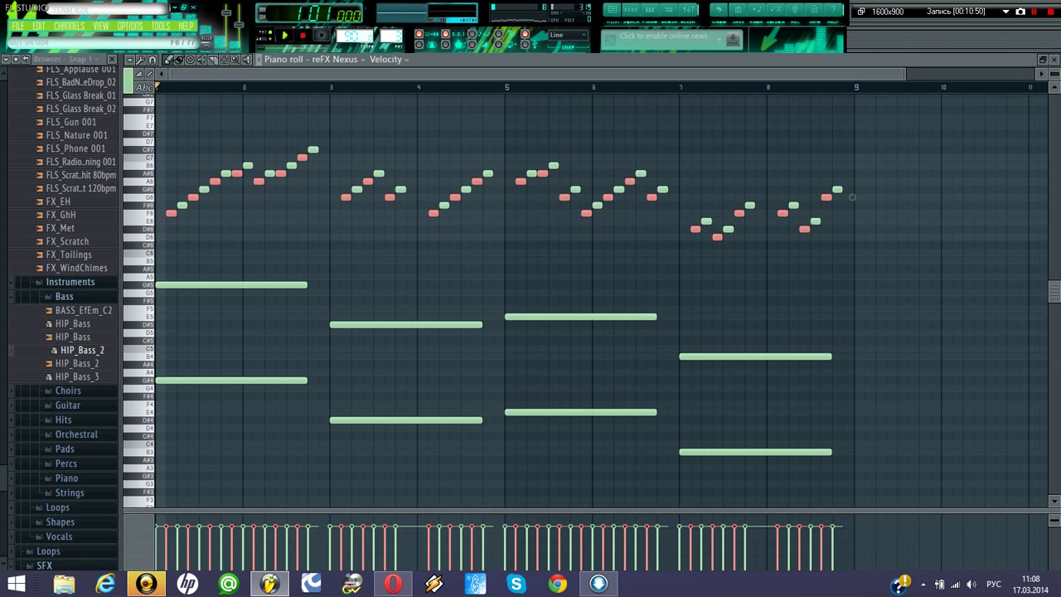
pyautogui.moveTo(851, 196)
pyautogui.mouseDown()
pyautogui.moveTo(840, 213)
pyautogui.moveTo(862, 205)
pyautogui.mouseUp()
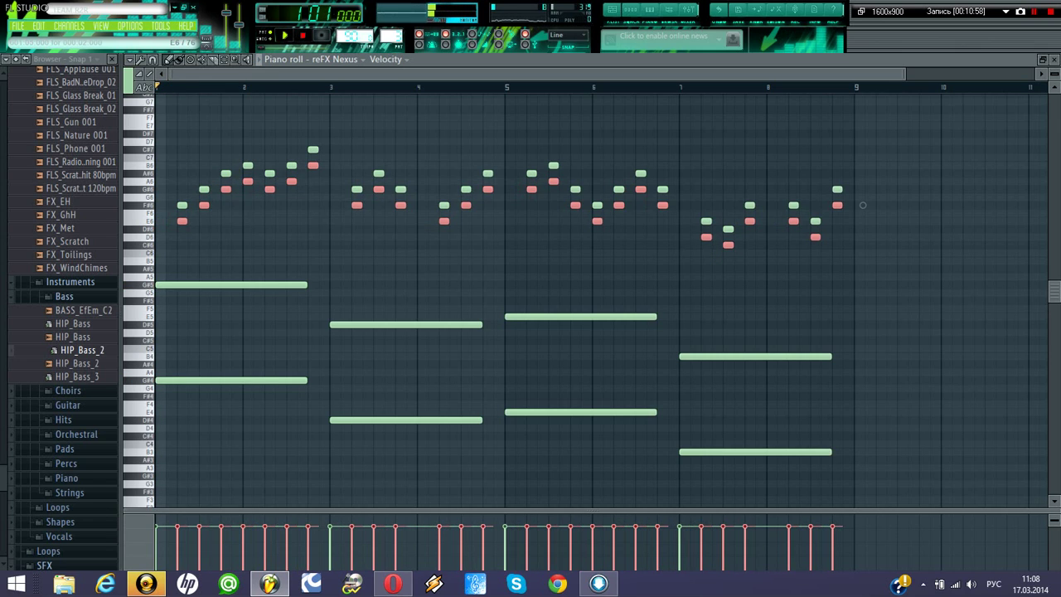
pyautogui.press('Delete')
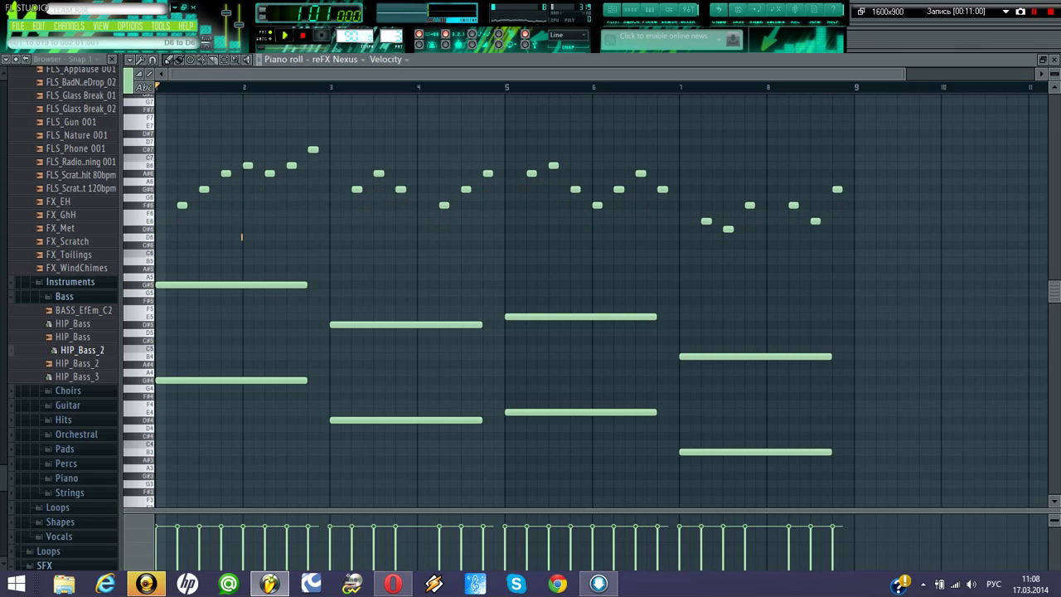
# - Try a copy of the first three melody notes at different timings and pitches in bar 1, and remove it
pyautogui.moveTo(242, 237); pyautogui.dragTo(159, 156)
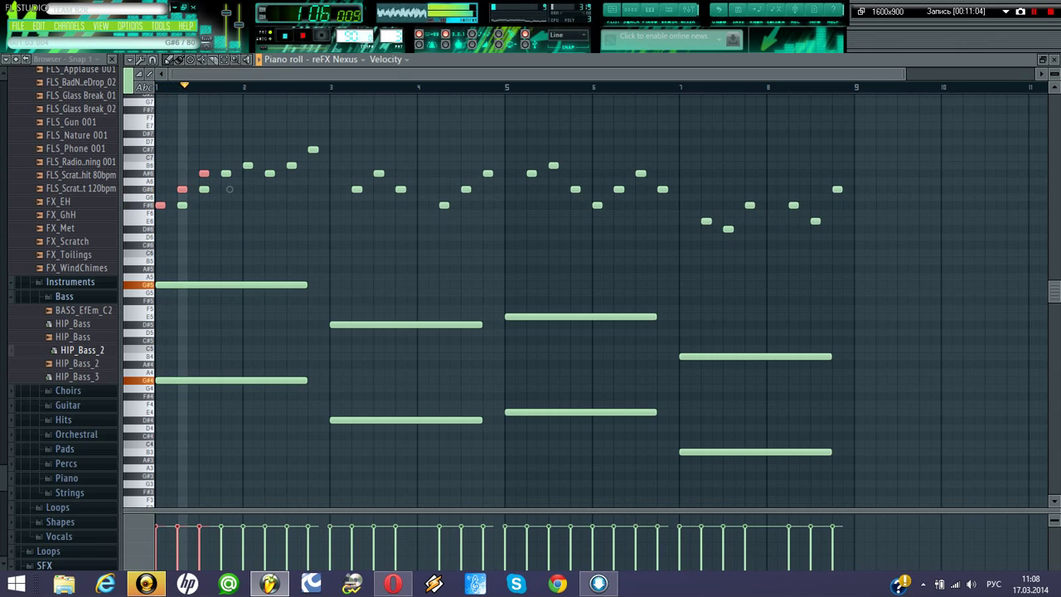
pyautogui.press('space')
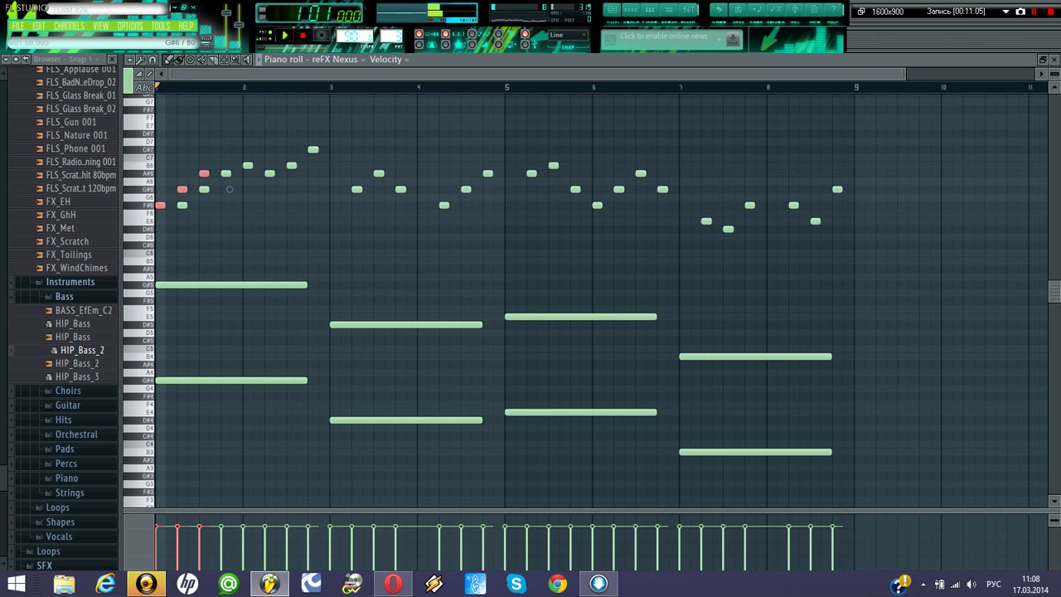
pyautogui.moveTo(229, 189); pyautogui.dragTo(241, 189)
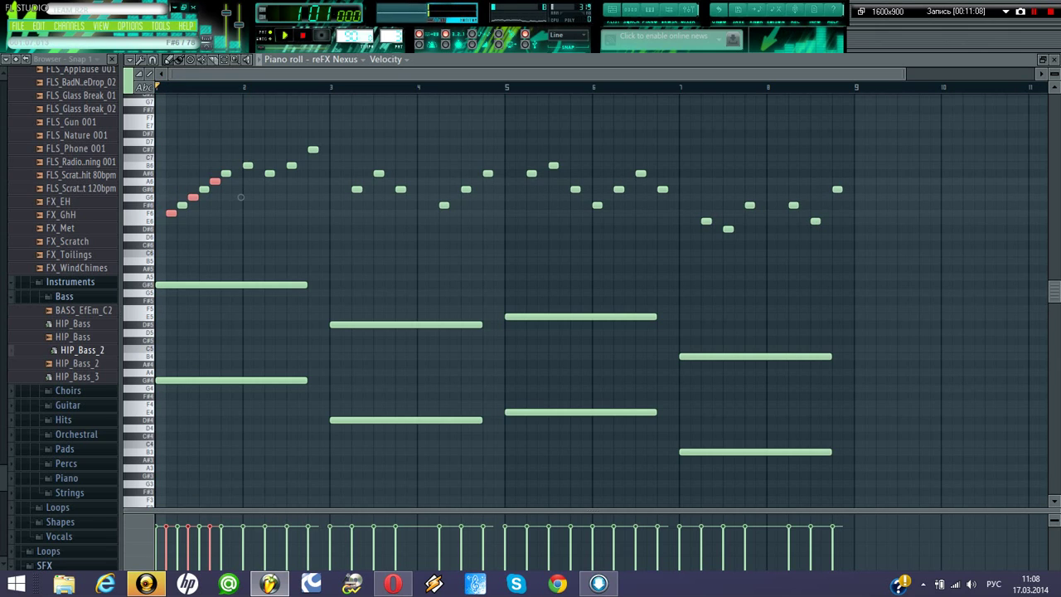
pyautogui.press('space')
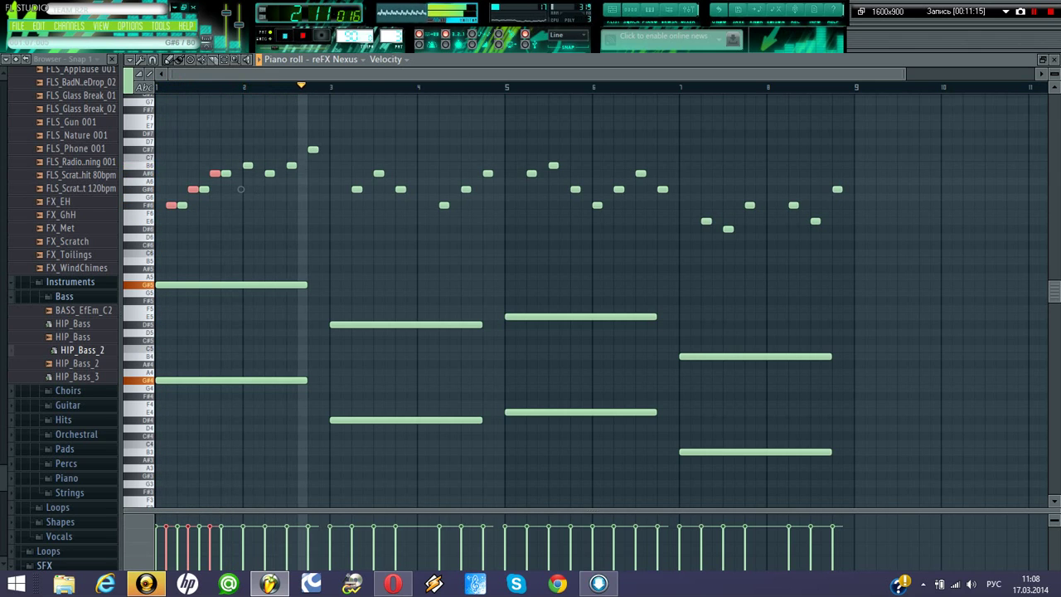
pyautogui.hotkey('shift', 'Down')
pyautogui.press('space')
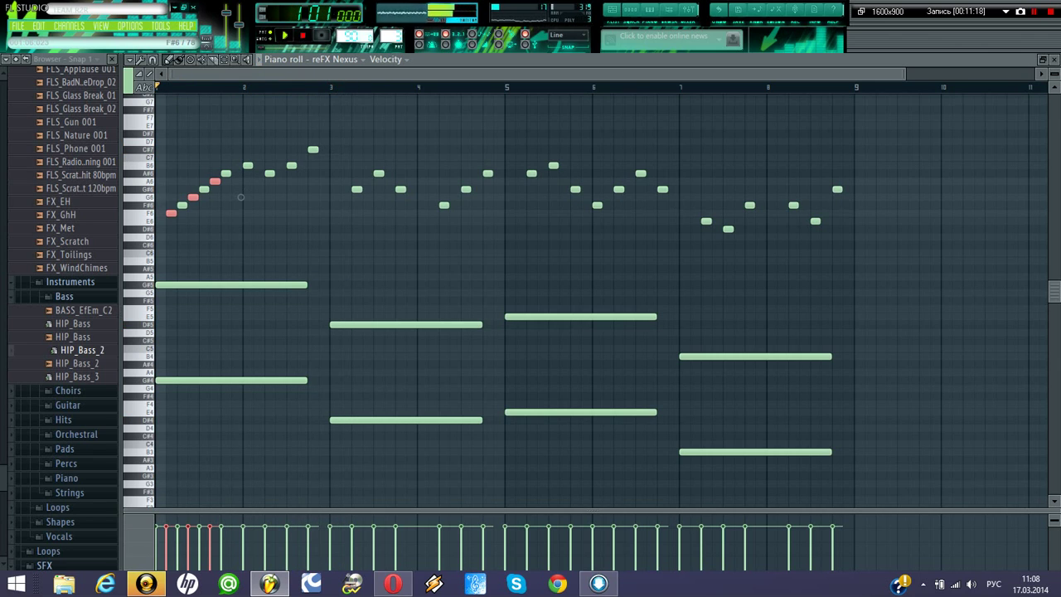
pyautogui.moveTo(241, 197); pyautogui.dragTo(263, 213)
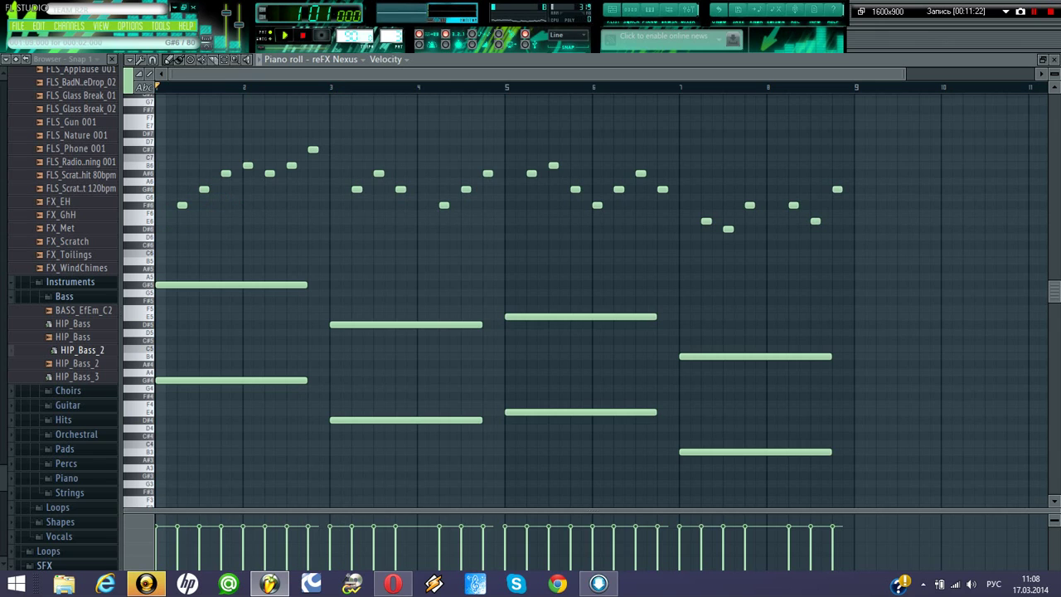
# - Try high accent notes at E8 in bar 1 and D8 in bar 2 during playback, and close the piano roll
pyautogui.scroll(5, 199, 249)
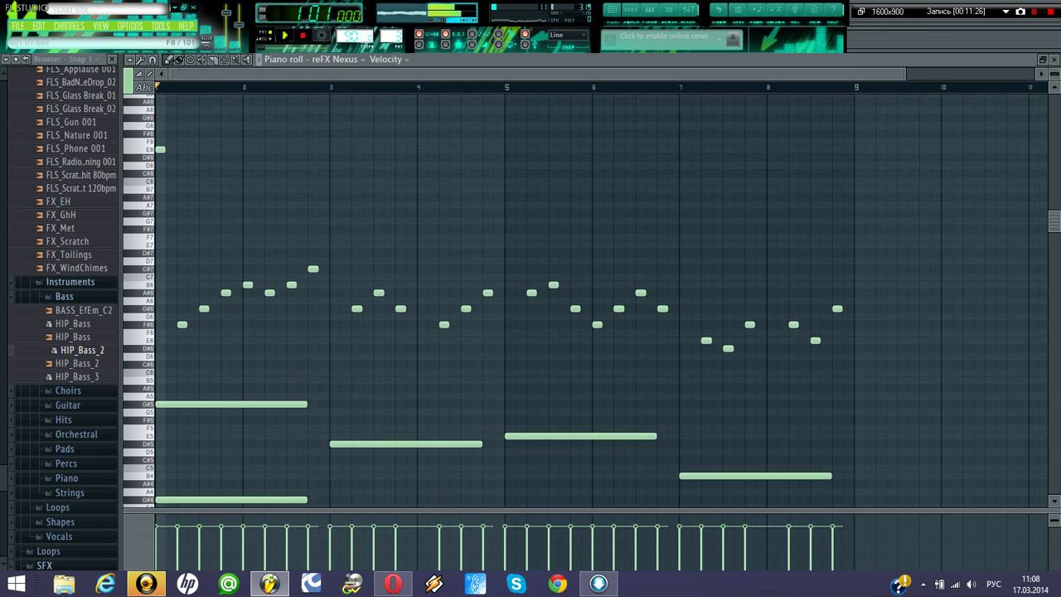
pyautogui.press('space')
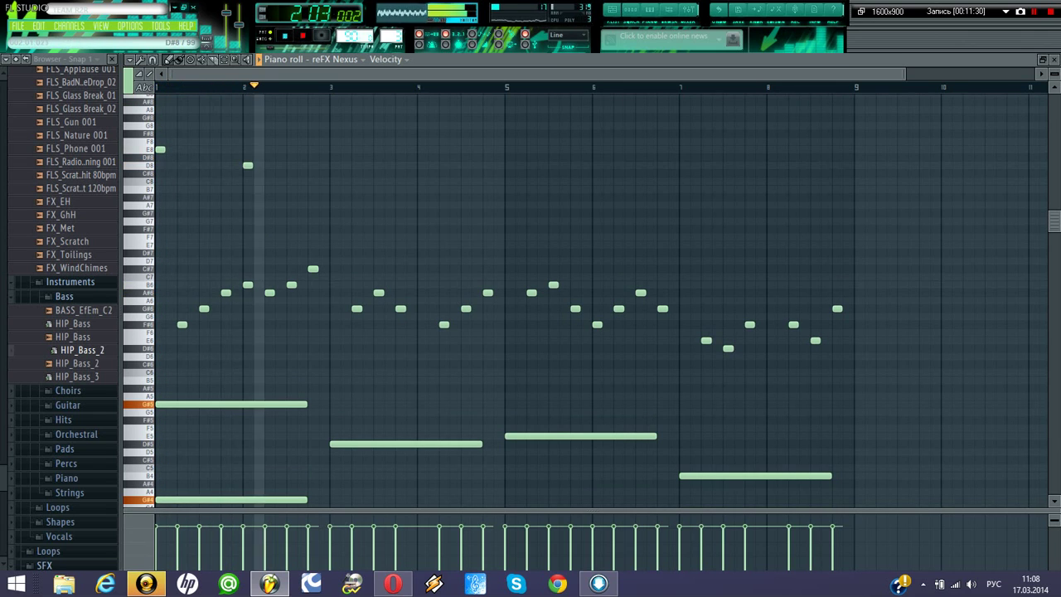
pyautogui.press('space')
pyautogui.press('Escape')
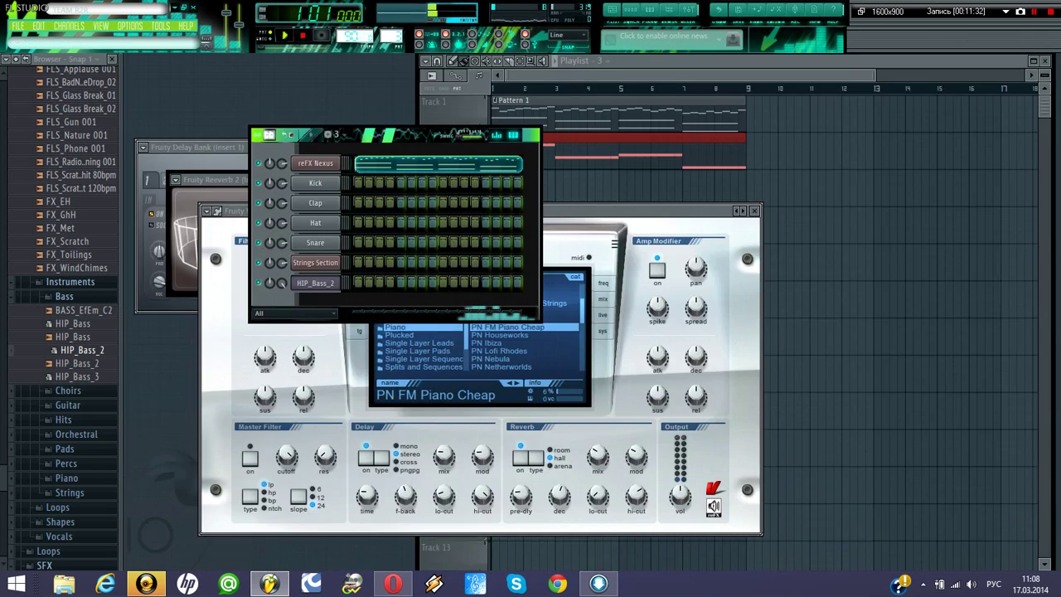
# - Load the PN Nexus Grandpiano preset, play the pattern with it, and reopen the reFX Nexus piano roll
pyautogui.click(315, 163)
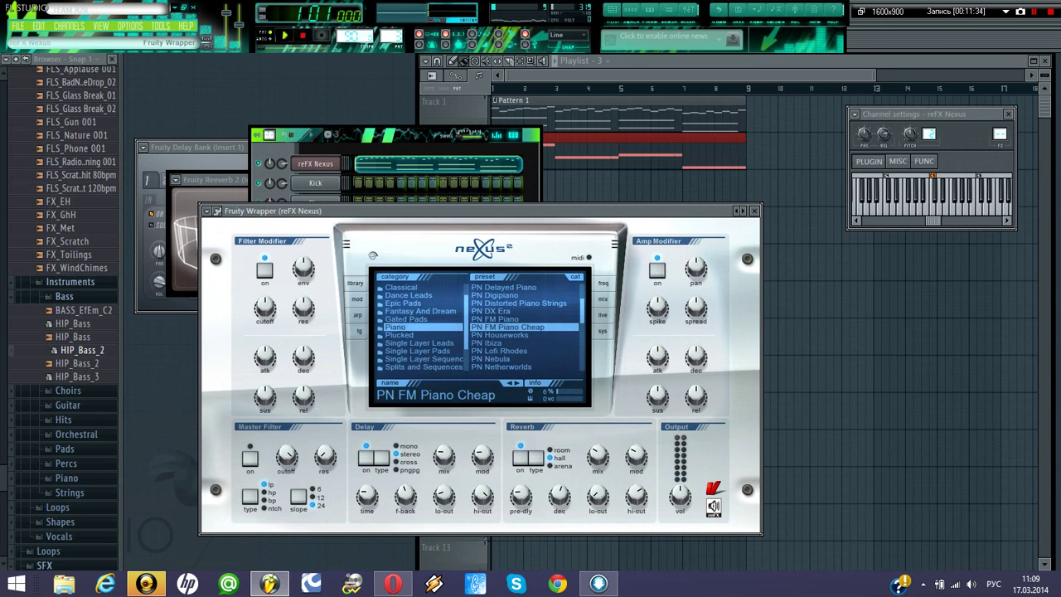
pyautogui.scroll(-3, 524, 332)
pyautogui.click(524, 319)
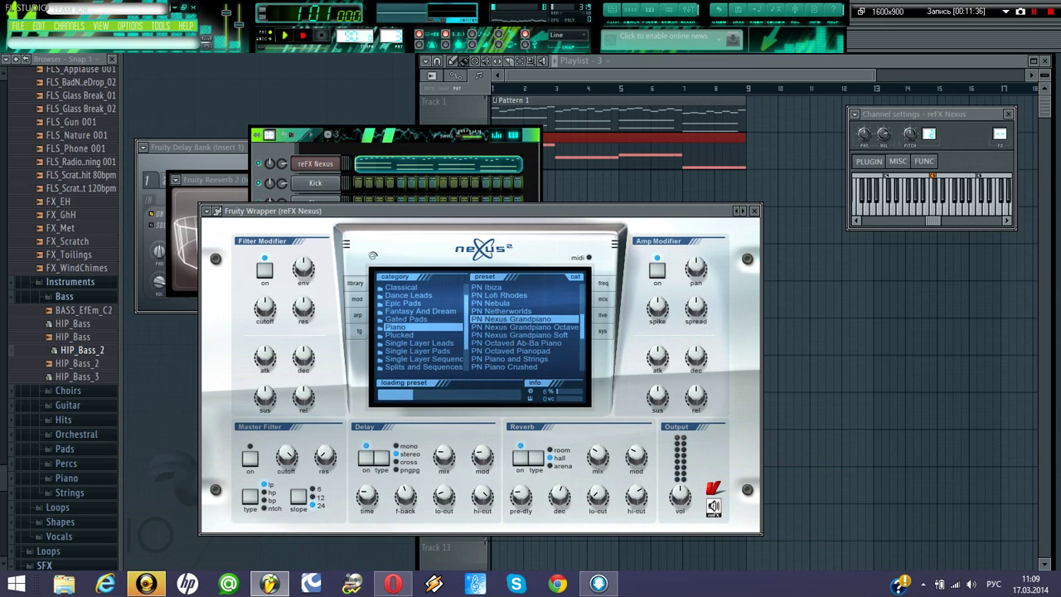
pyautogui.press('space')
pyautogui.click(319, 150)
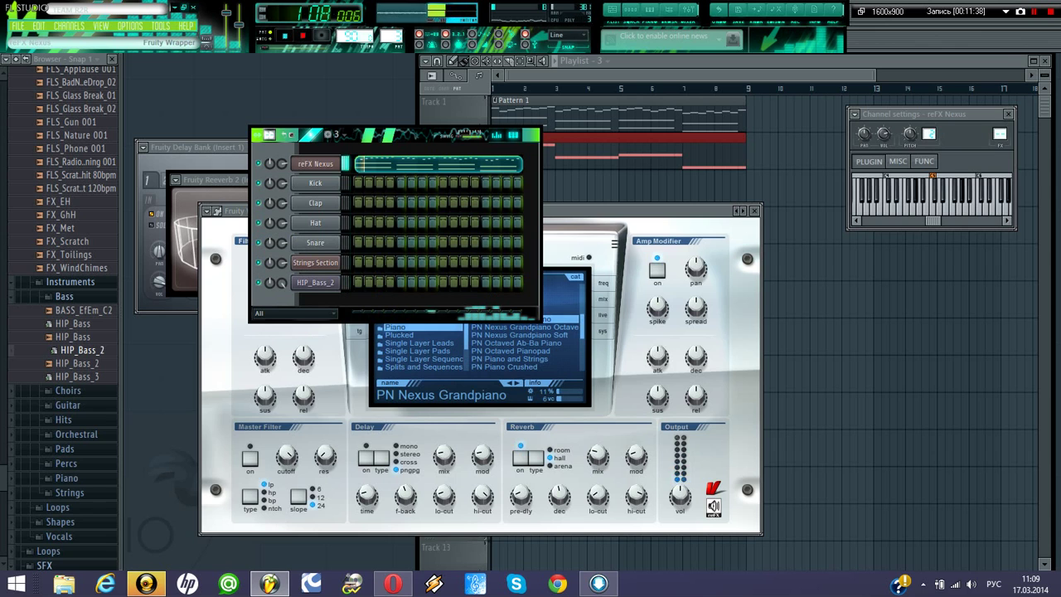
pyautogui.rightClick(317, 163)
pyautogui.click(366, 163)
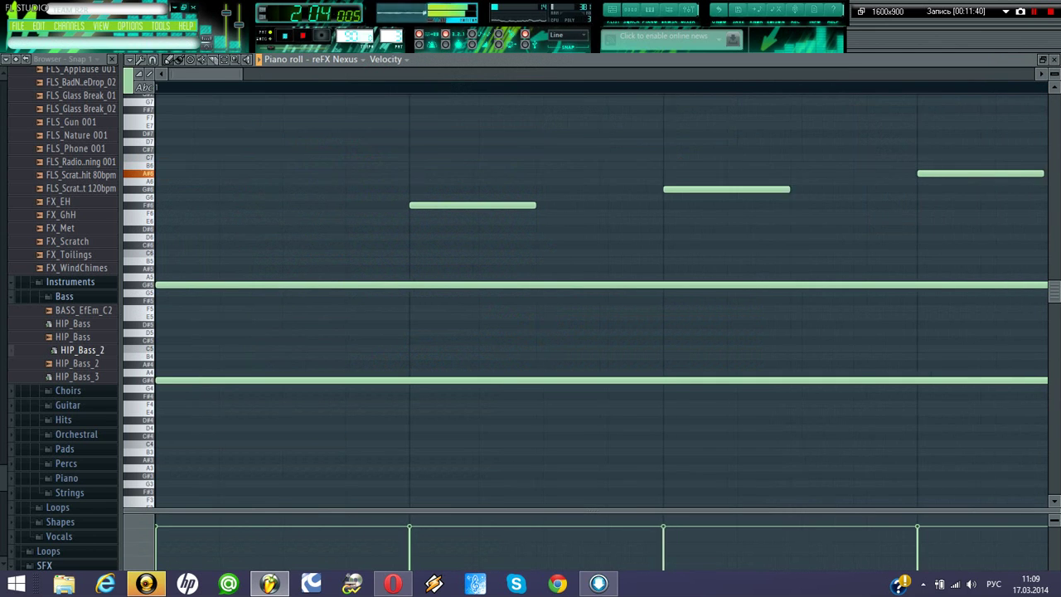
# - Place five short C#8 notes above the melody, from the start of bar 1 to early bar 2, checking them with playback
pyautogui.scroll(5, 581, 298)
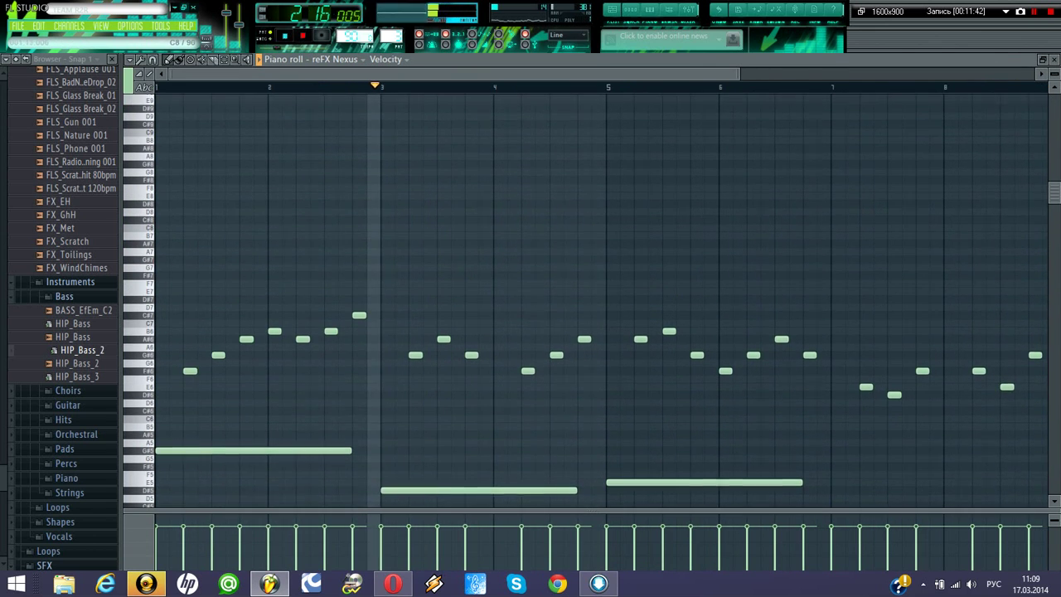
pyautogui.press('space')
pyautogui.scroll(1, 580, 298)
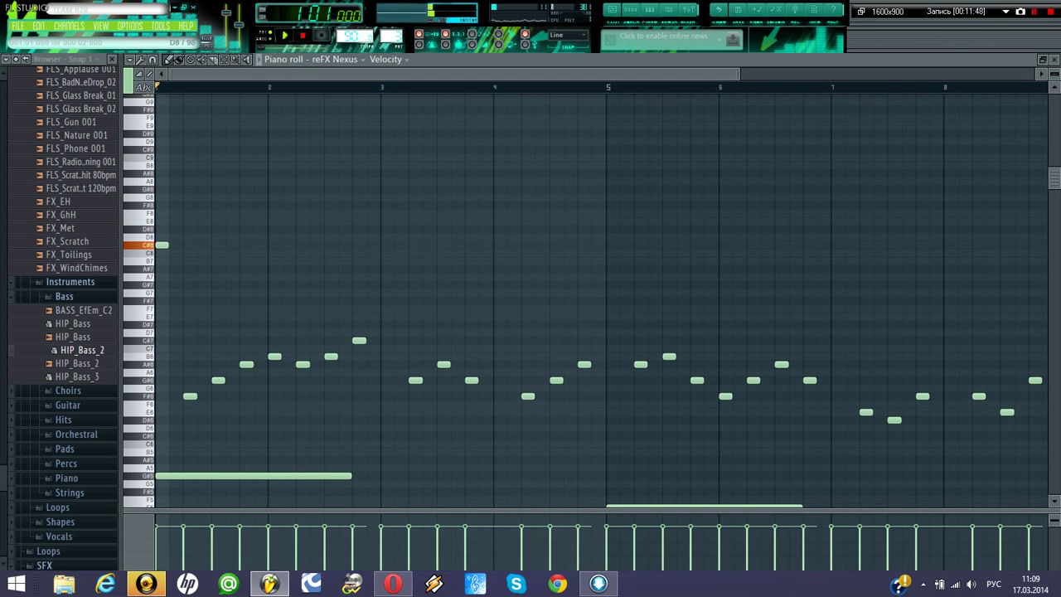
pyautogui.press('space')
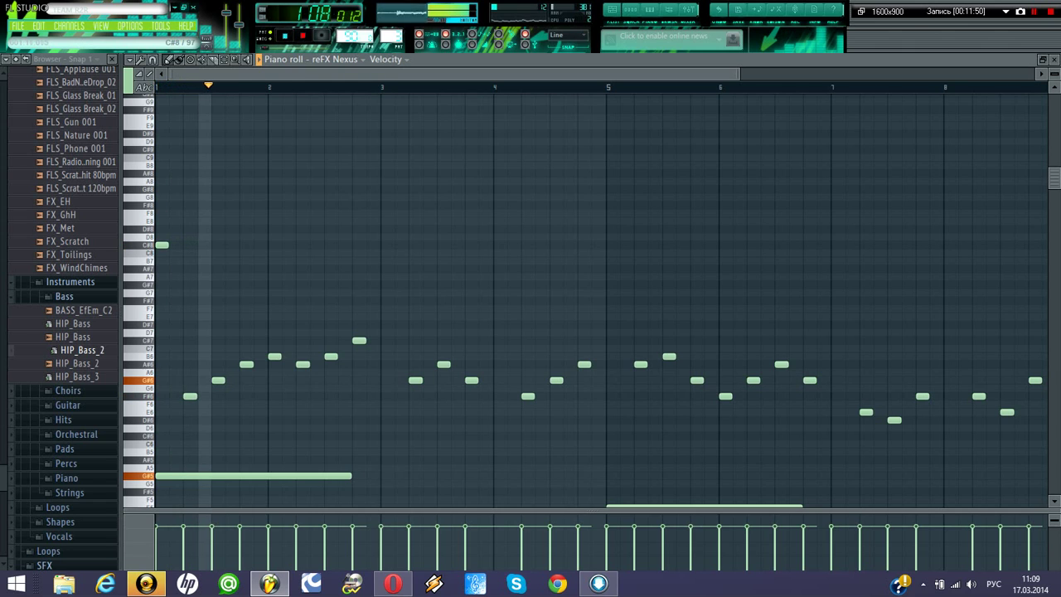
pyautogui.press('space')
pyautogui.click(204, 245)
pyautogui.press('space')
pyautogui.click(230, 246)
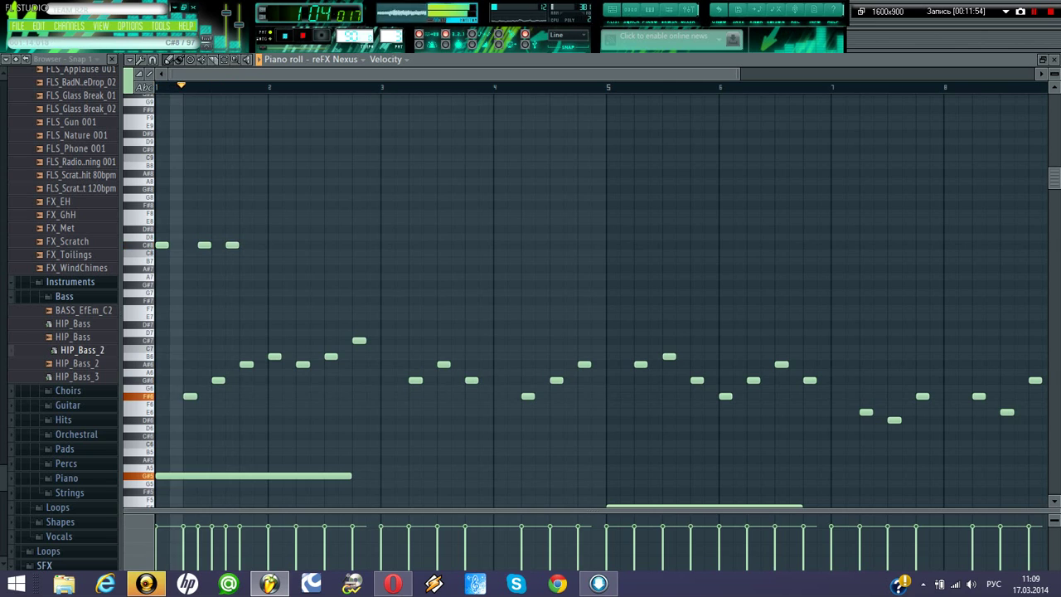
pyautogui.press('2')
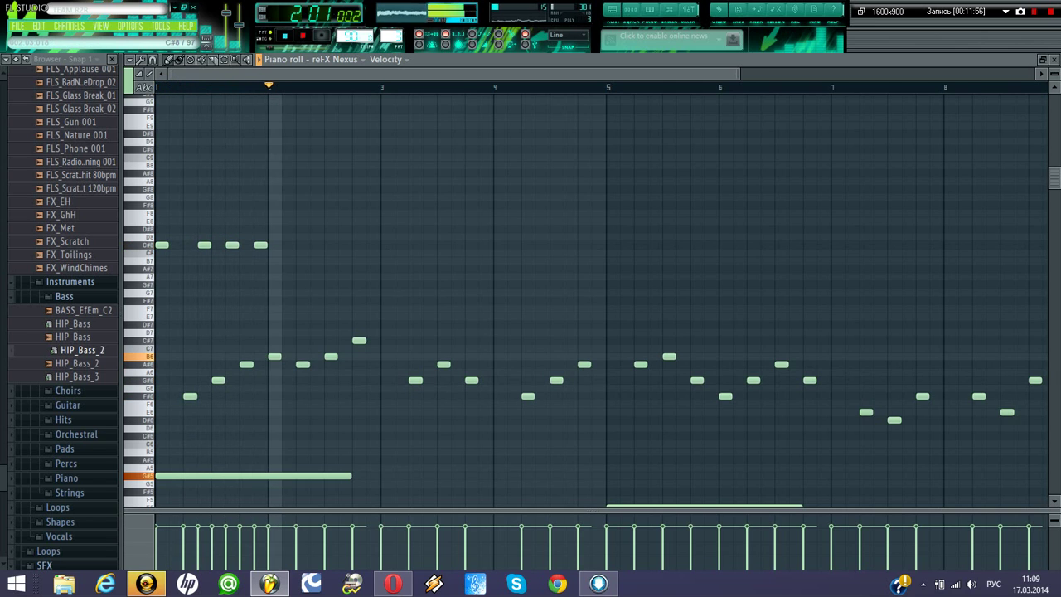
pyautogui.press('space')
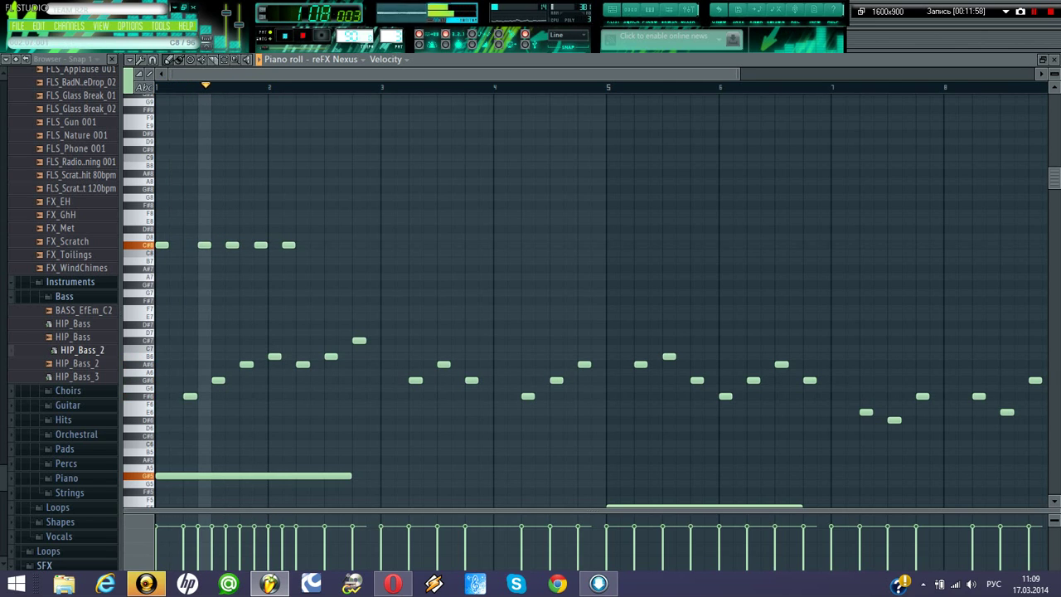
# - Try C8 and B7 after the C#8 notes in bar 2, remove them, and place a B7 note directly after the last C#8
pyautogui.click(316, 253)
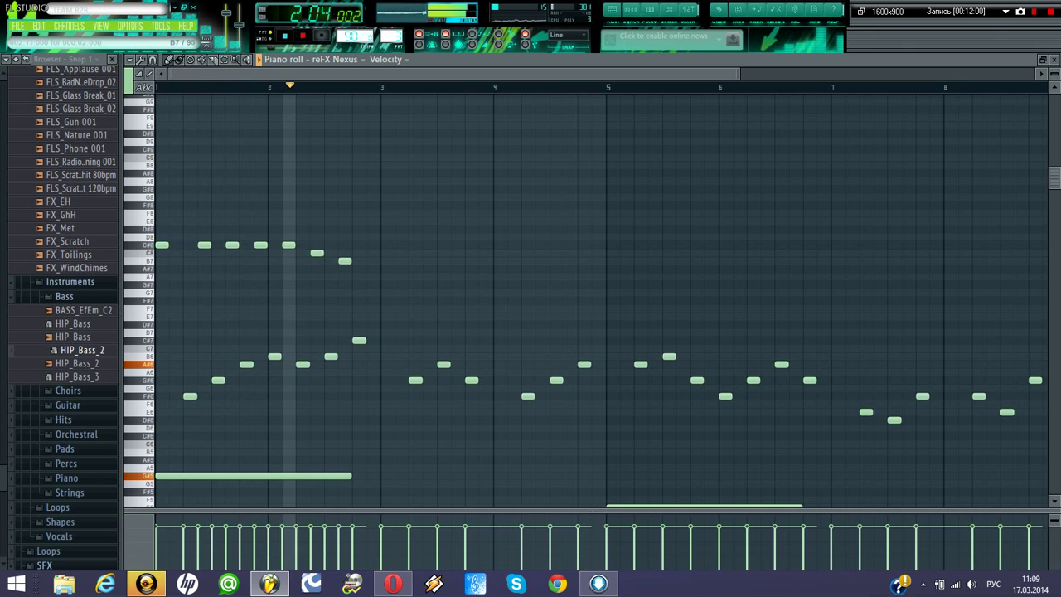
pyautogui.press('m')
pyautogui.press('space')
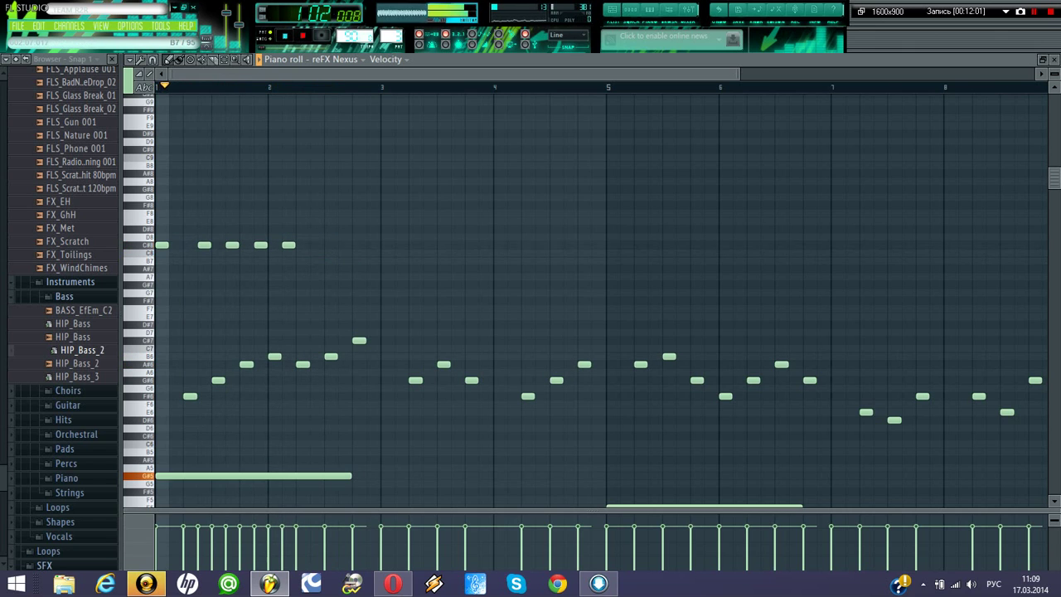
pyautogui.click(316, 261)
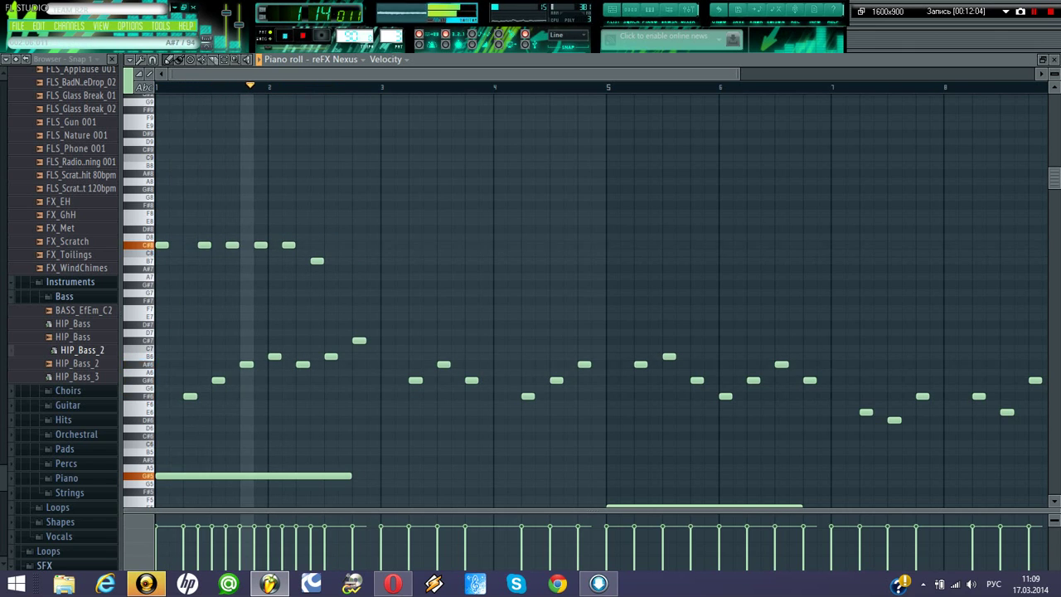
# - Continue the upper line with A#7 and G#7 at the end of bar 2, then three G#7 notes and an A#7 in bar 3
pyautogui.press('j')
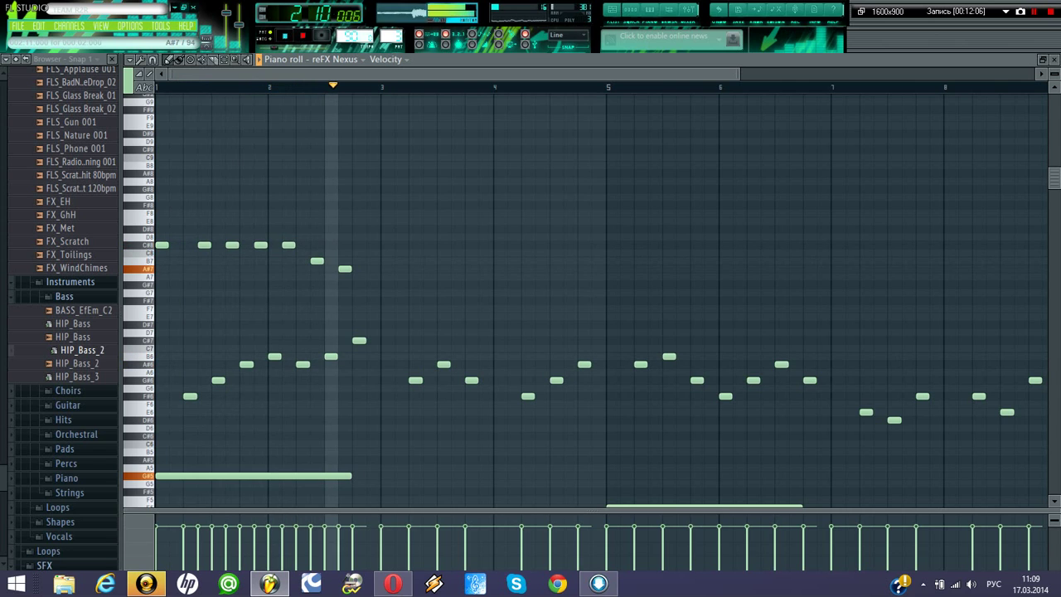
pyautogui.press('h')
pyautogui.press('space')
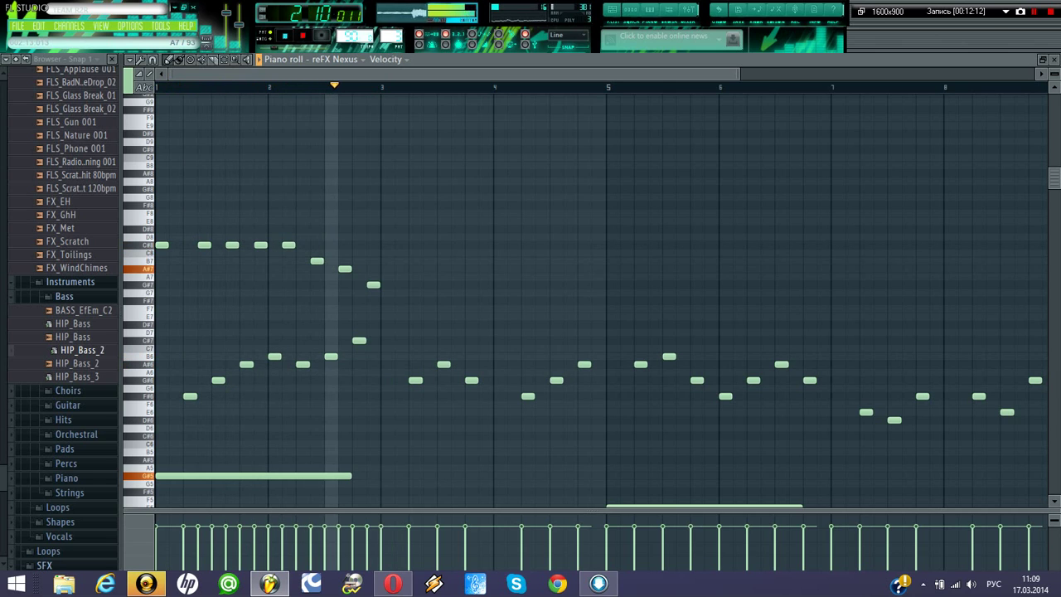
pyautogui.press('space')
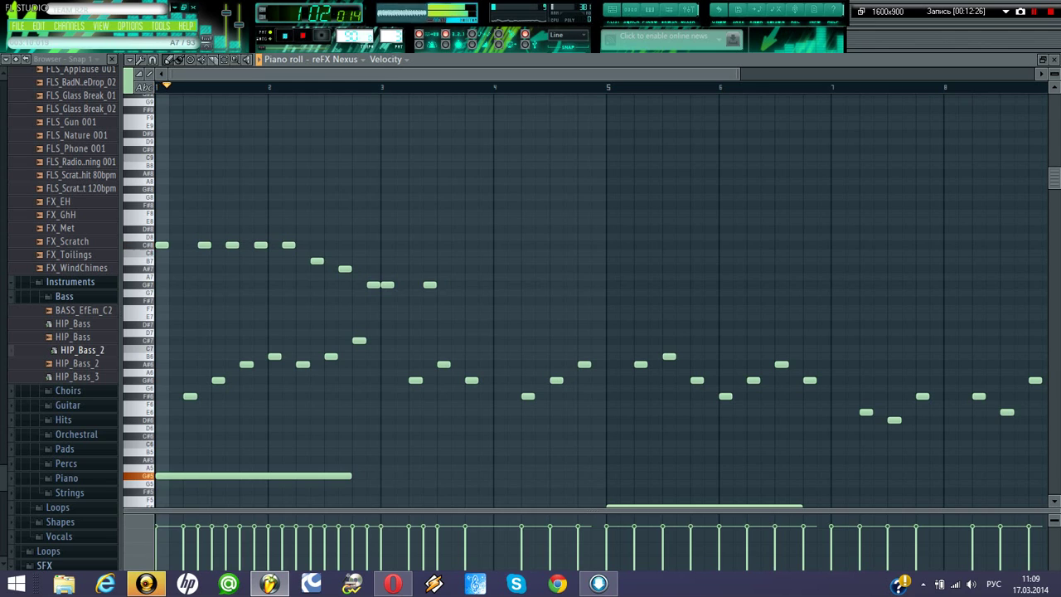
pyautogui.click(456, 284)
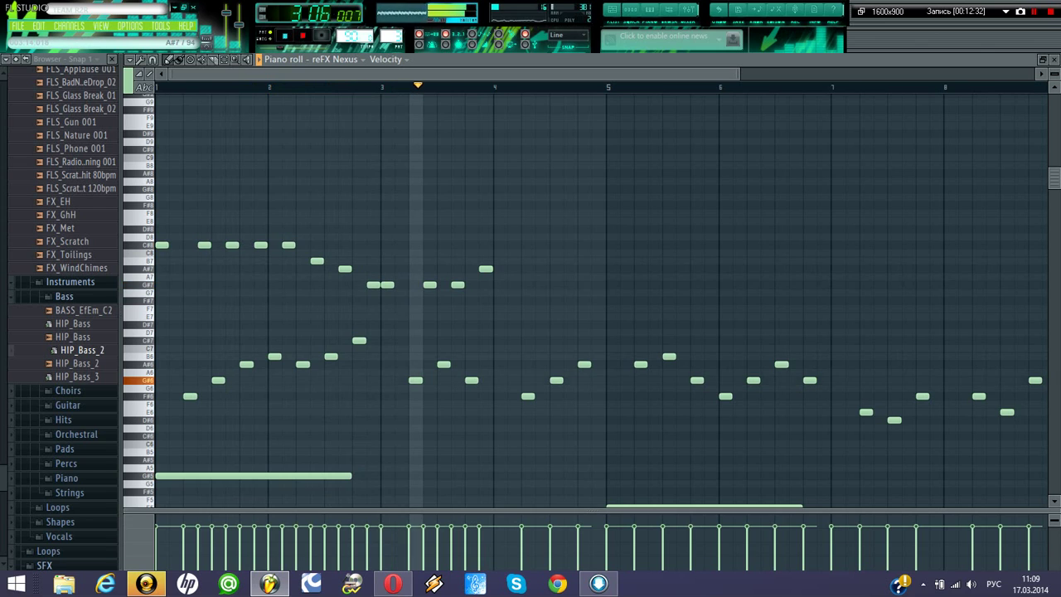
# - Place three G#7 notes and an A#7 in bar 4, plus a G#7 at the start of bar 5, checking with playback
pyautogui.press('space')
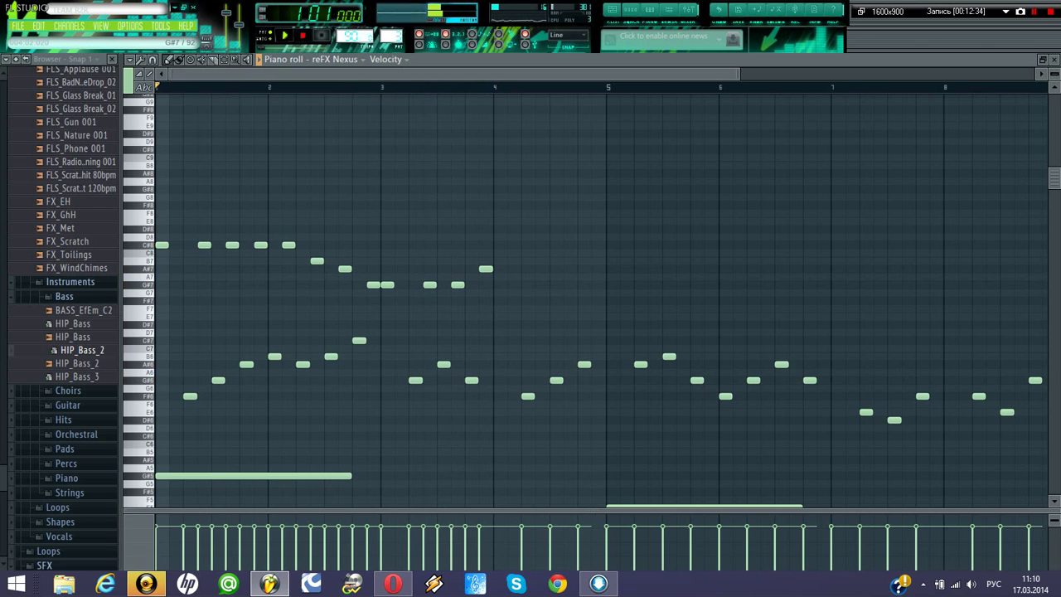
pyautogui.press('space')
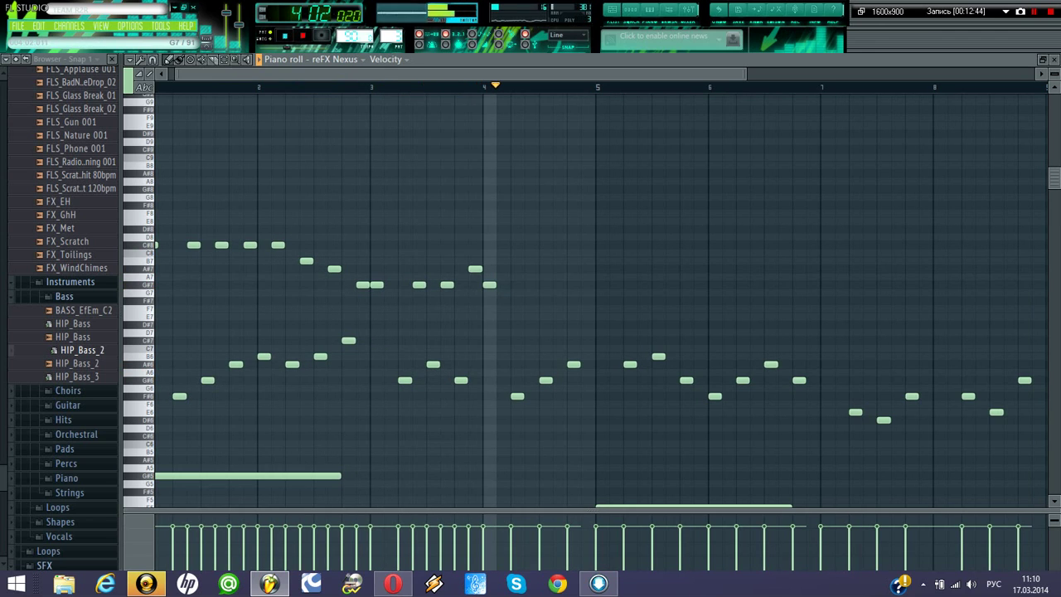
pyautogui.press('space')
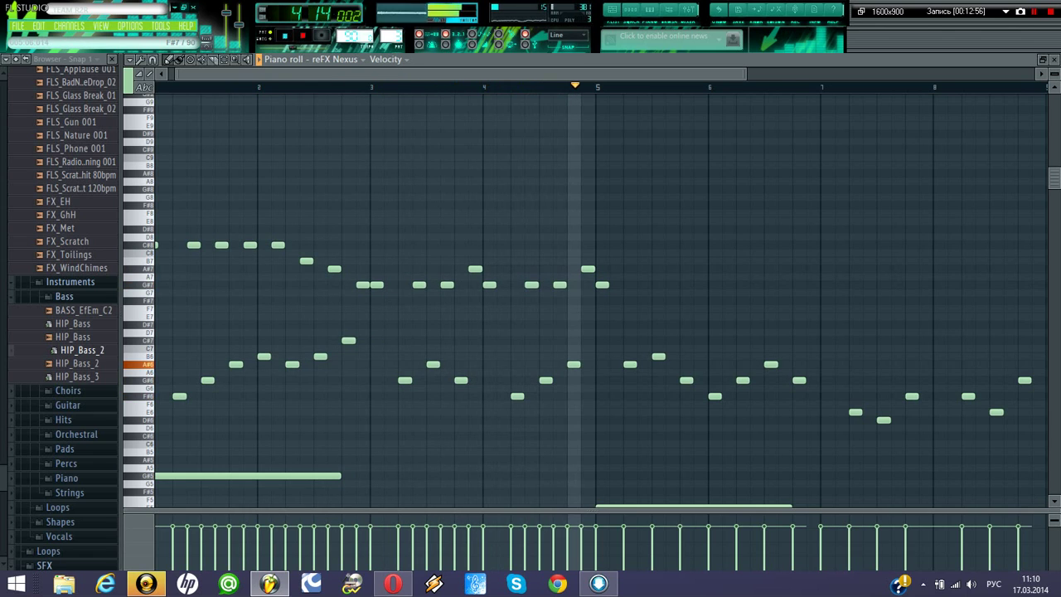
# - Add two short F#7 notes in the upper line of bar 5 and play the pattern to check them
pyautogui.click(643, 301)
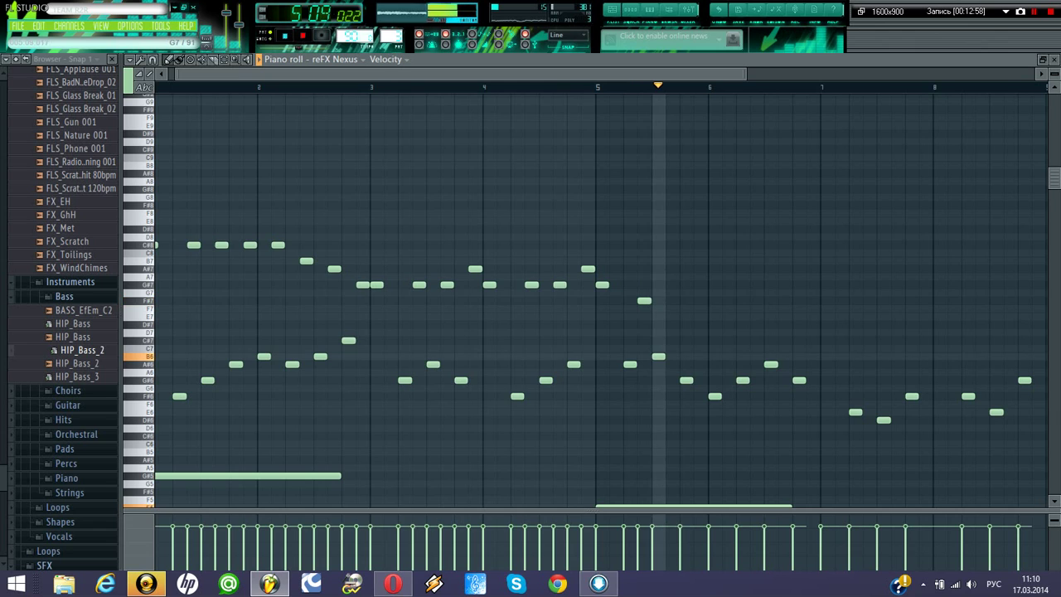
pyautogui.click(670, 300)
pyautogui.press('space')
pyautogui.press('space')
# - Start playback from bar 5, replace the second F#7 there with G#7, and add an A#7 at the bar's end
pyautogui.click(599, 102)
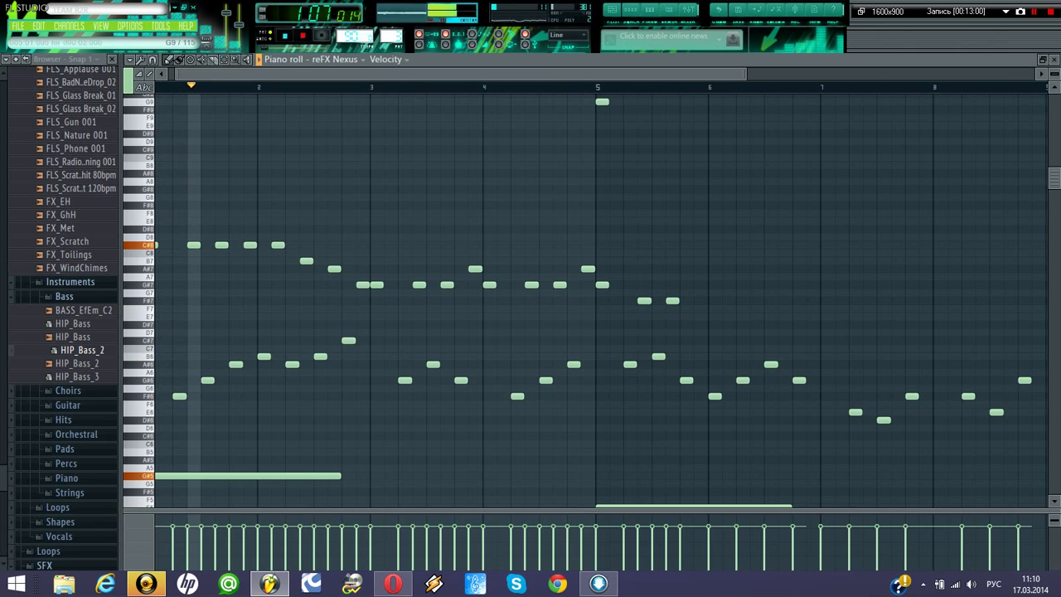
pyautogui.rightClick(600, 102)
pyautogui.click(597, 87)
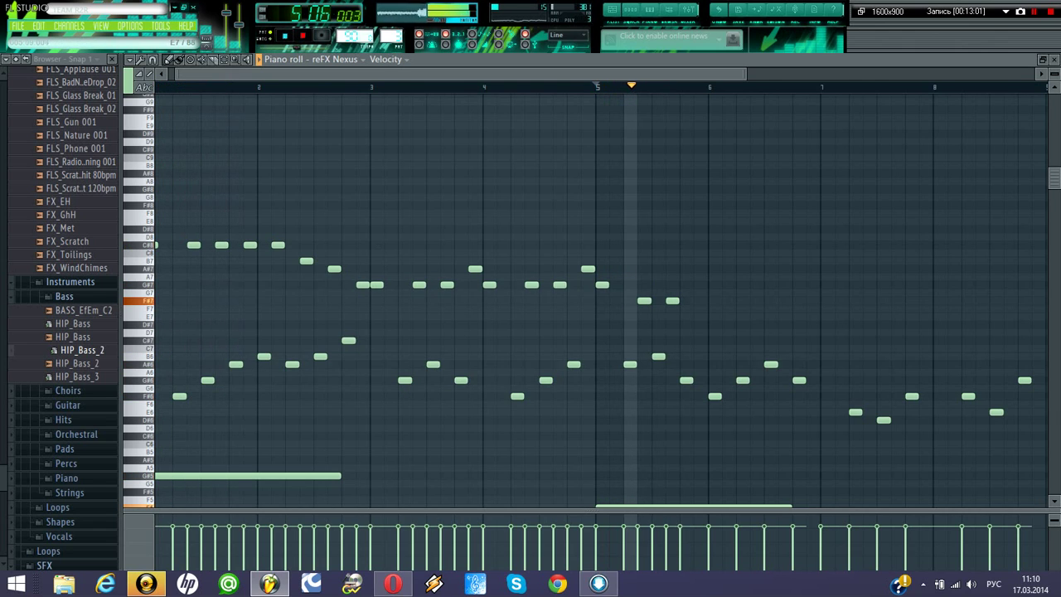
pyautogui.press('space')
pyautogui.click(671, 284)
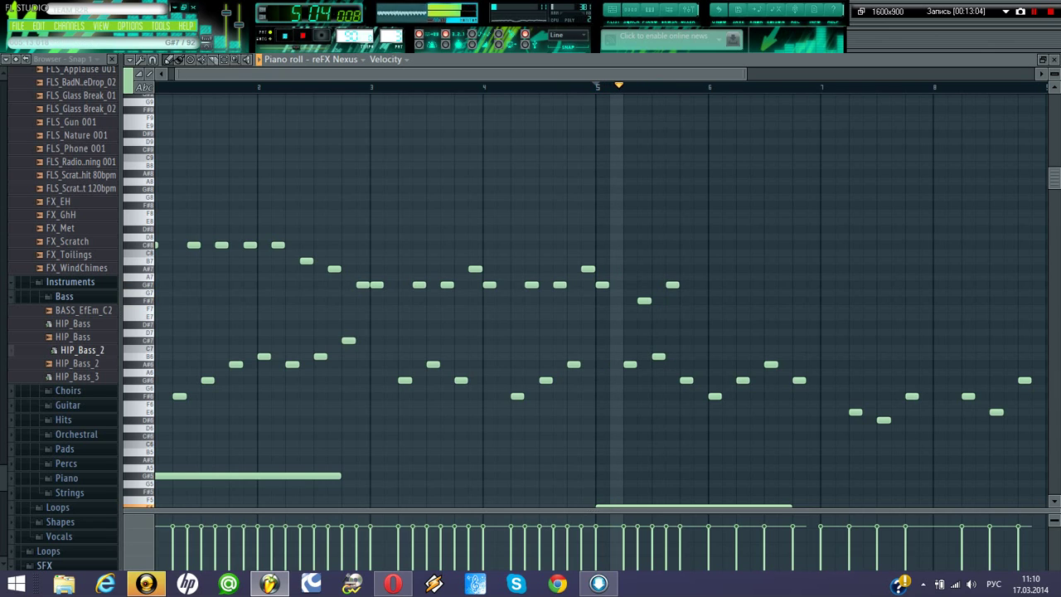
pyautogui.press('space')
pyautogui.click(698, 268)
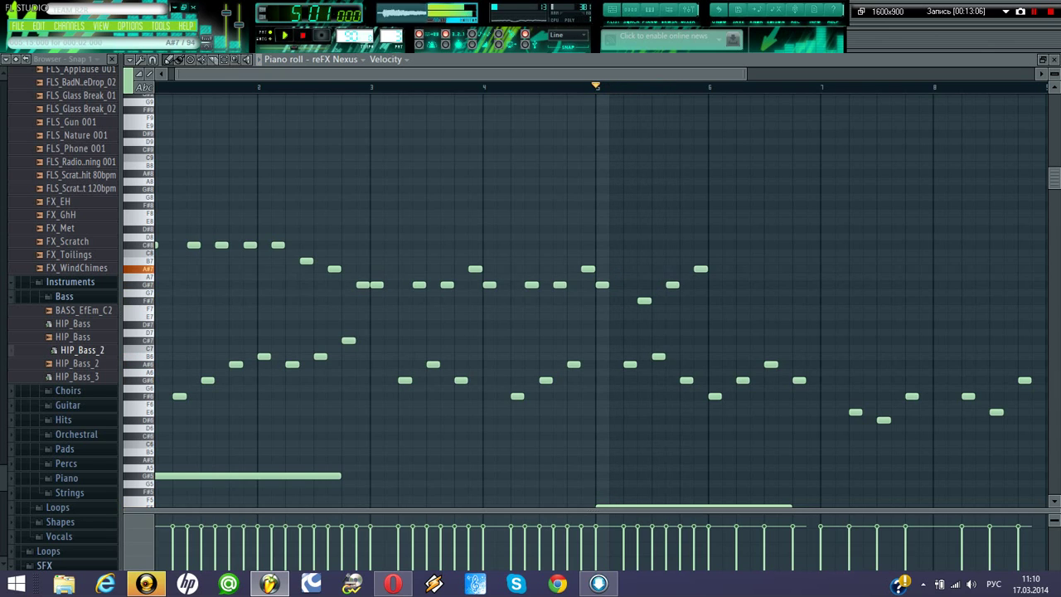
pyautogui.press('space')
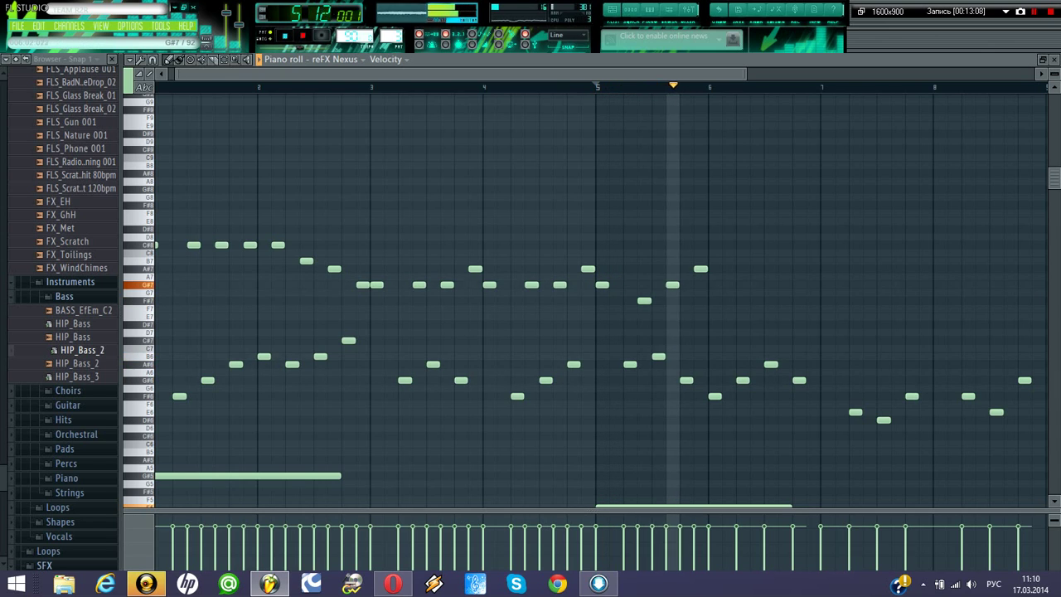
# - Place G#7, F#7, G#7 and A#7 in bar 6 and a D#7 at the start of bar 7
pyautogui.press('h')
pyautogui.press('g')
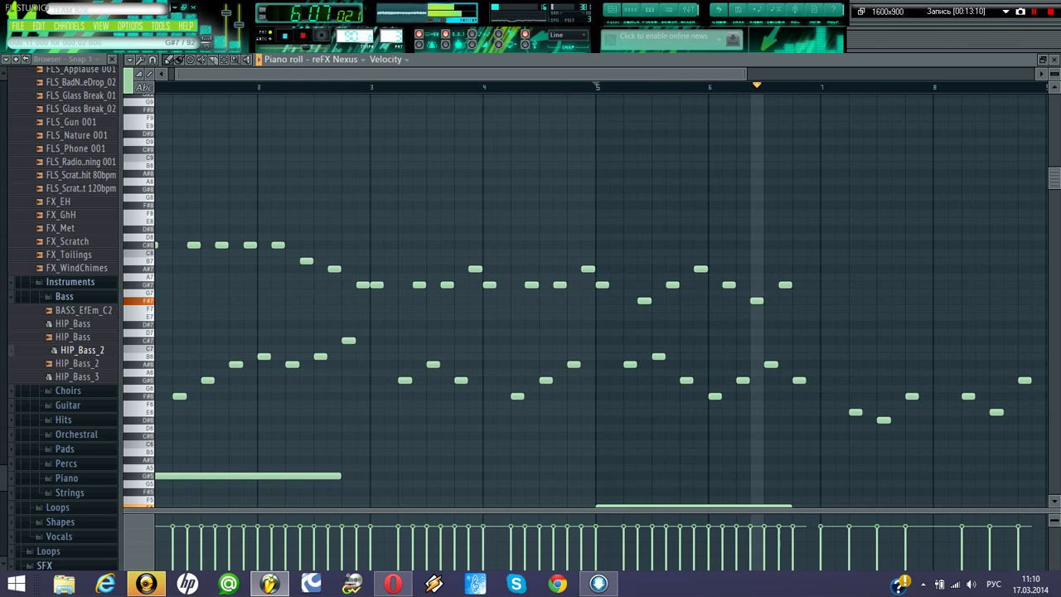
pyautogui.press('h')
pyautogui.press('j')
pyautogui.press('space')
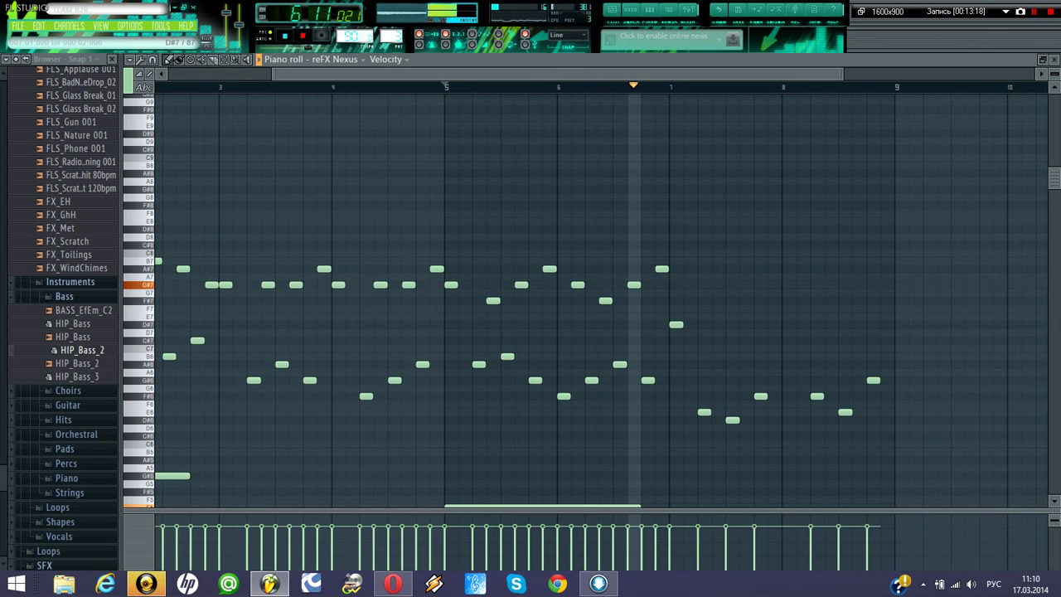
# - Complete the upper line with C#7, C#7 and D#7 in bar 7 and F#7, G#7, A#7 and C#8 in bar 8
pyautogui.click(718, 341)
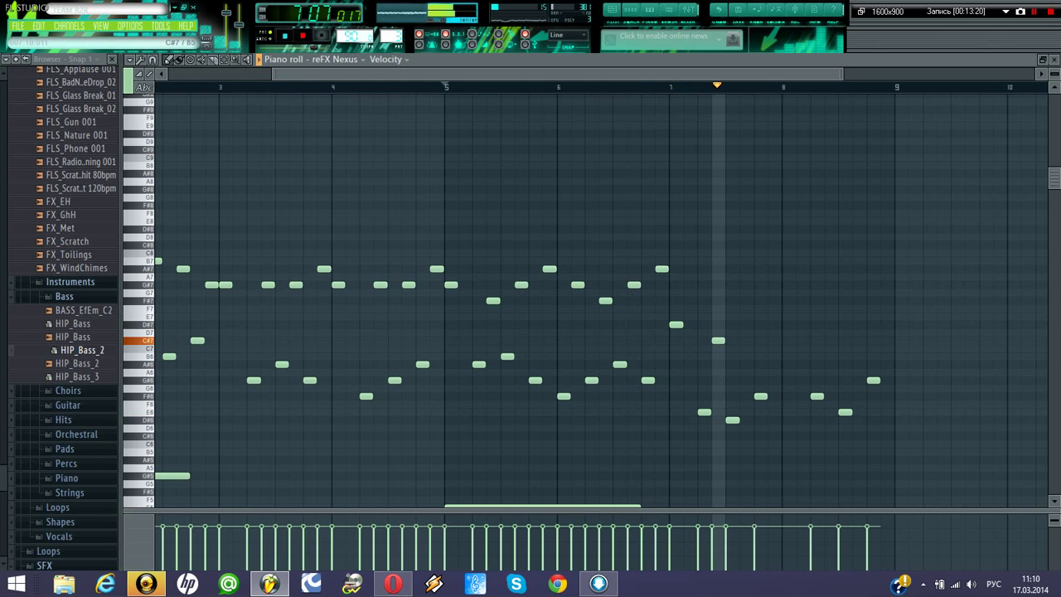
pyautogui.press('space')
pyautogui.press('space')
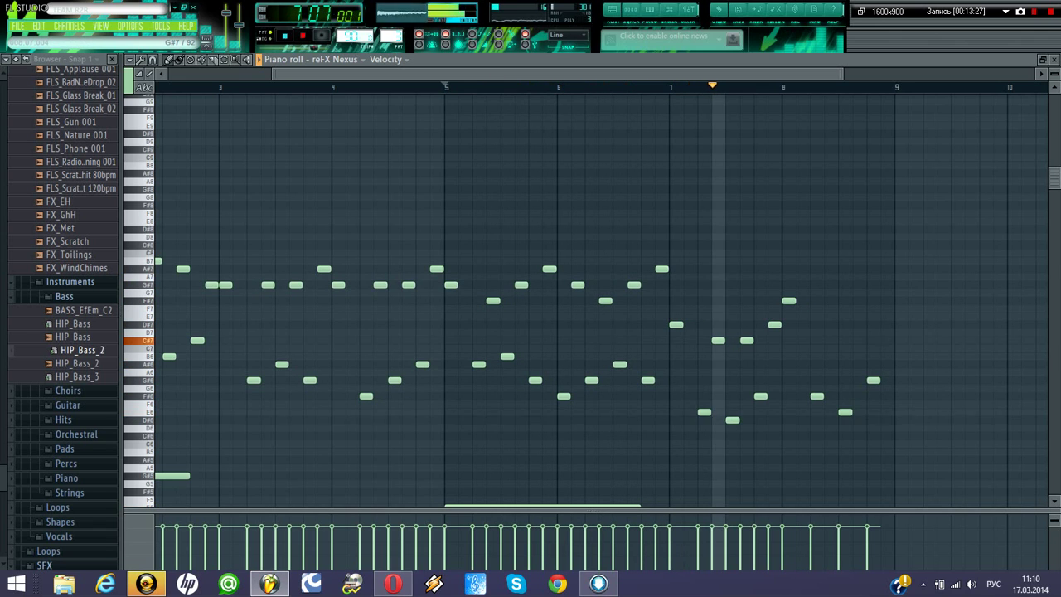
pyautogui.click(828, 285)
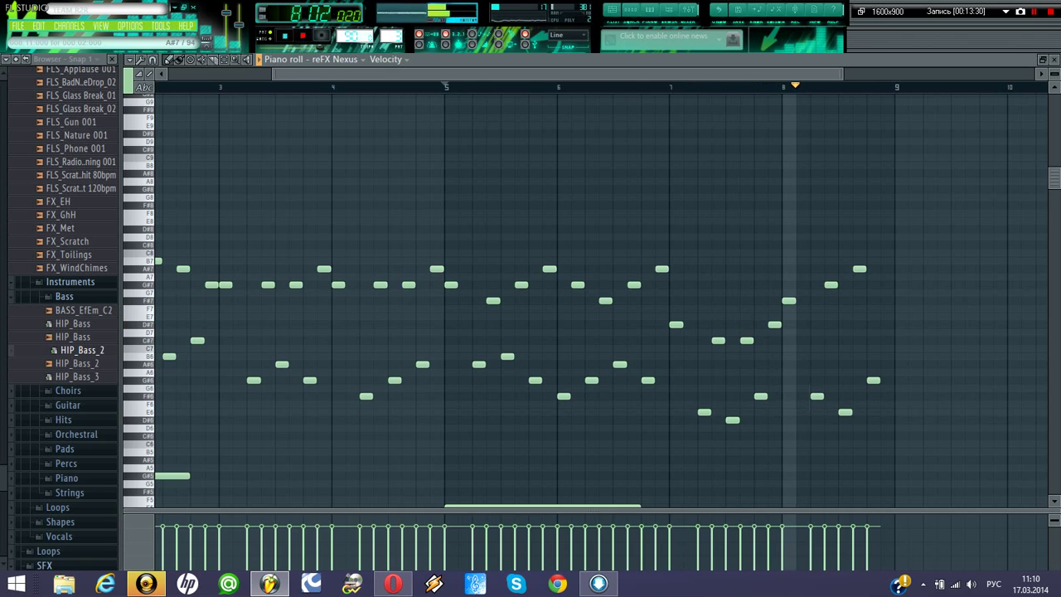
pyautogui.click(886, 245)
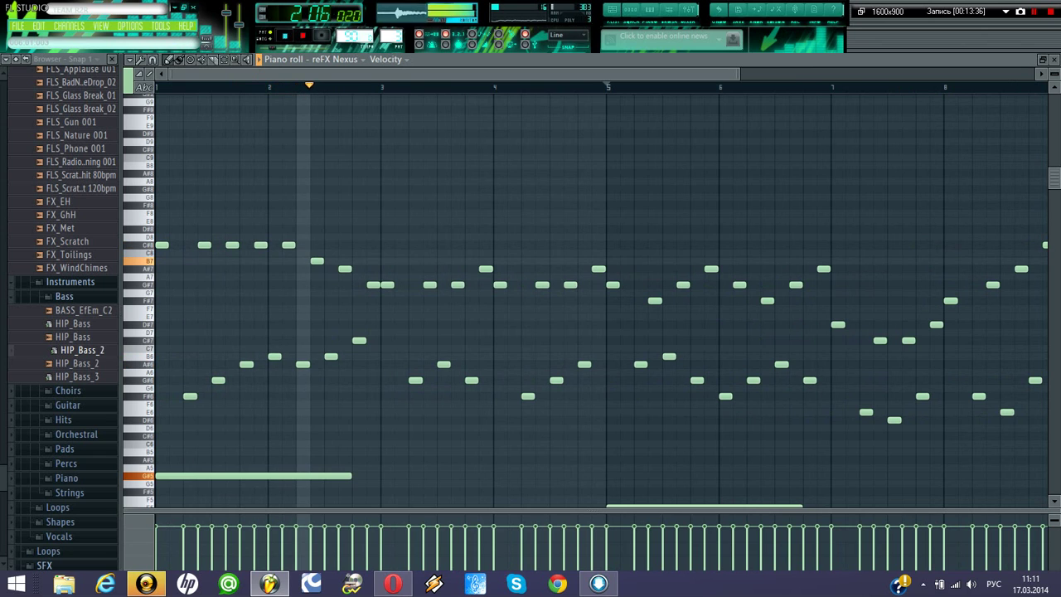
# - Close the piano roll, place pattern 3 on Track 3 of the playlist from bar 1, and play the full arrangement
pyautogui.scroll(-5, 580, 298)
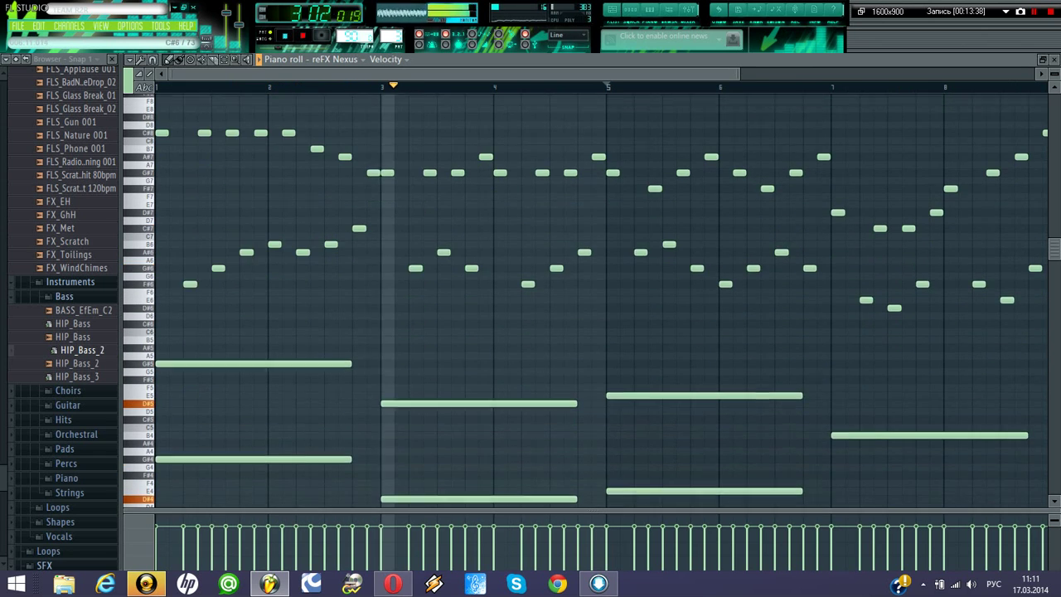
pyautogui.press('F7')
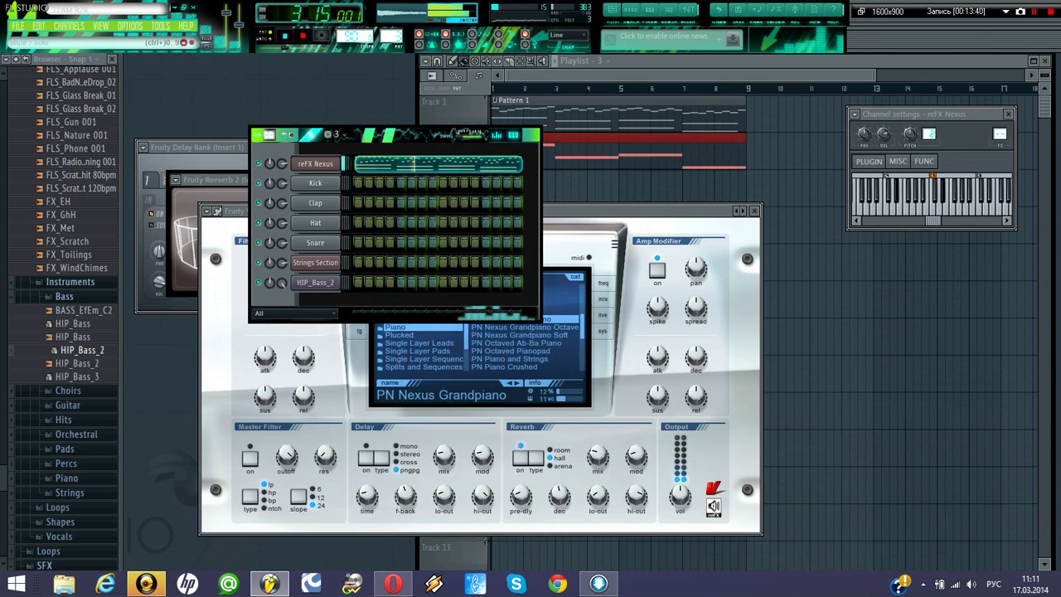
pyautogui.moveTo(895, 336); pyautogui.dragTo(497, 189)
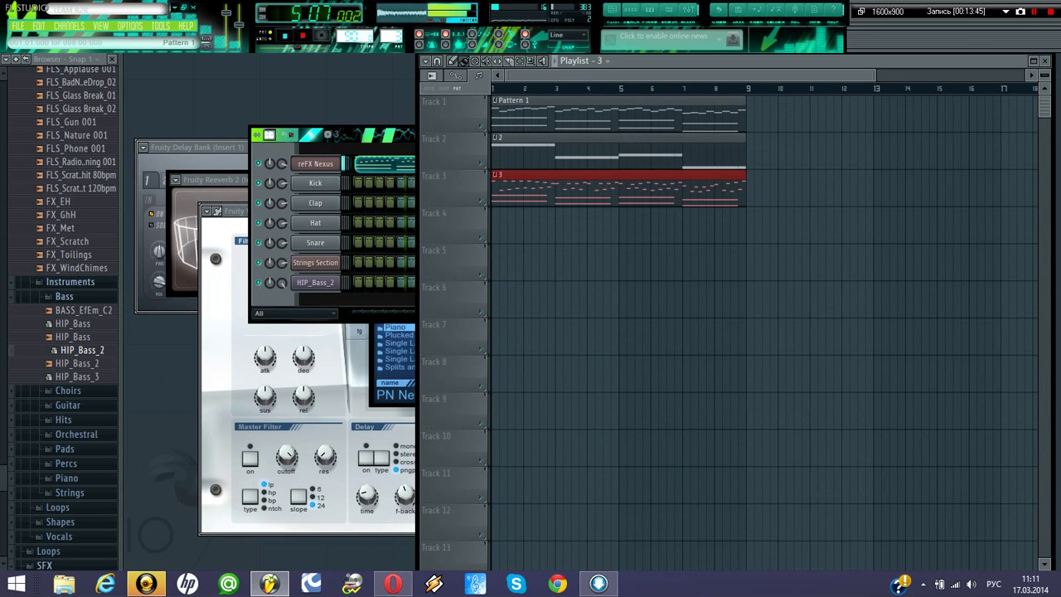
pyautogui.press('space')
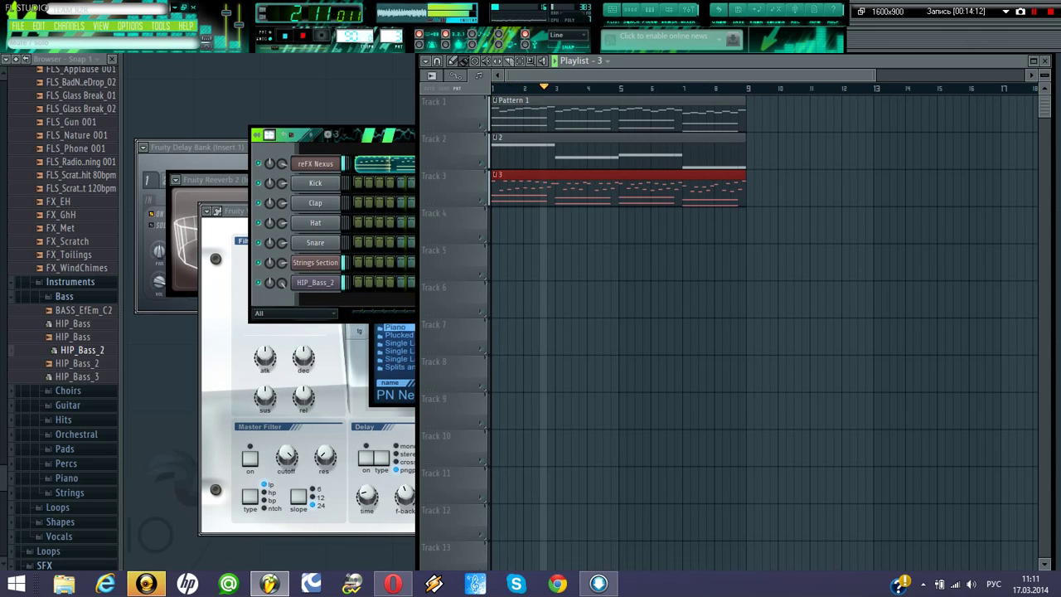
pyautogui.press('space')
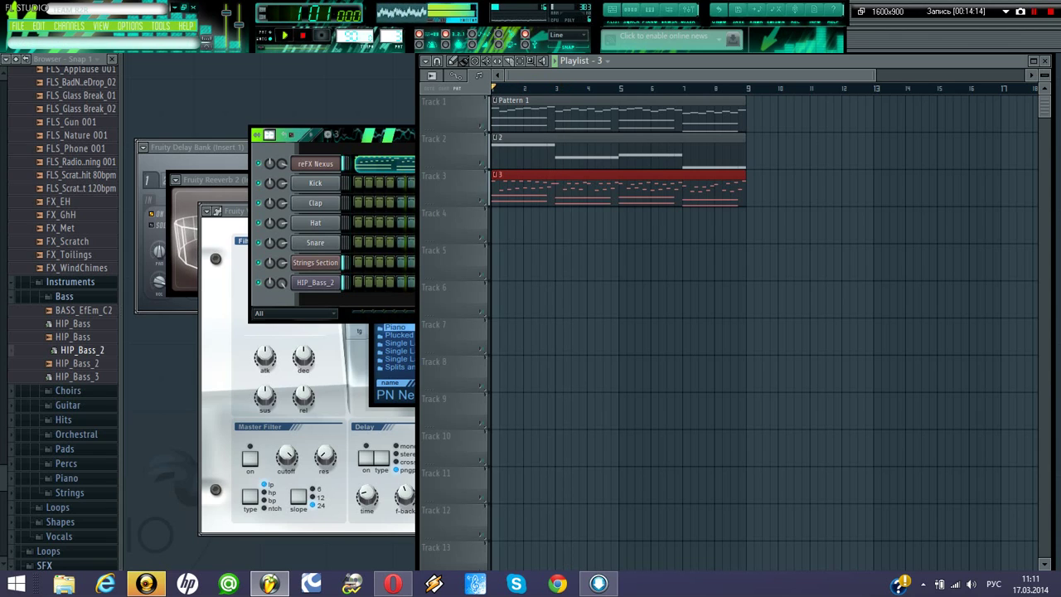
# - Create a new pattern named 4 and insert a second Nexus channel below the first one
pyautogui.press('F4')
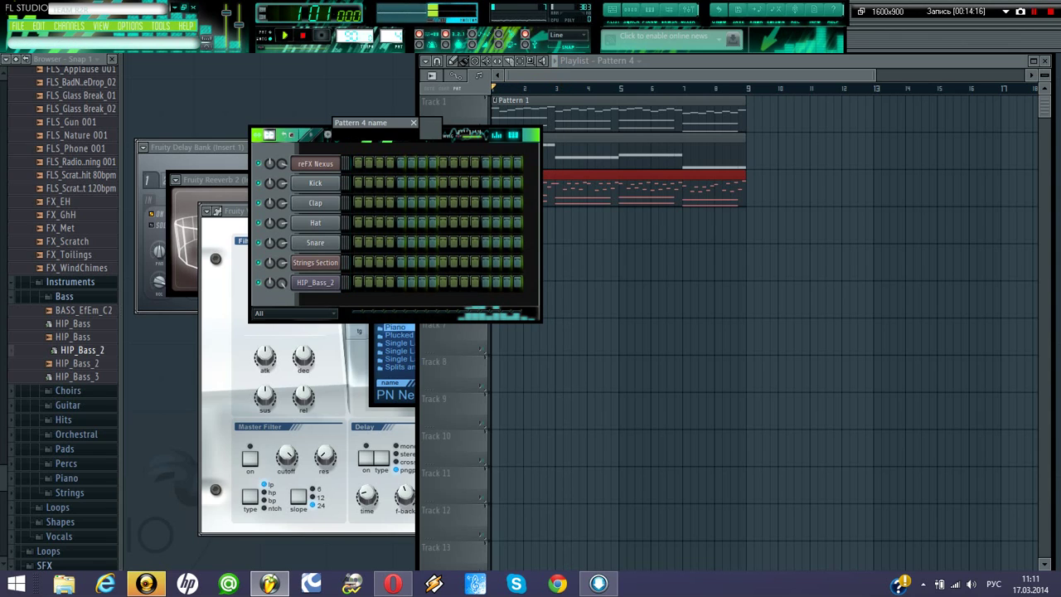
pyautogui.press('Return')
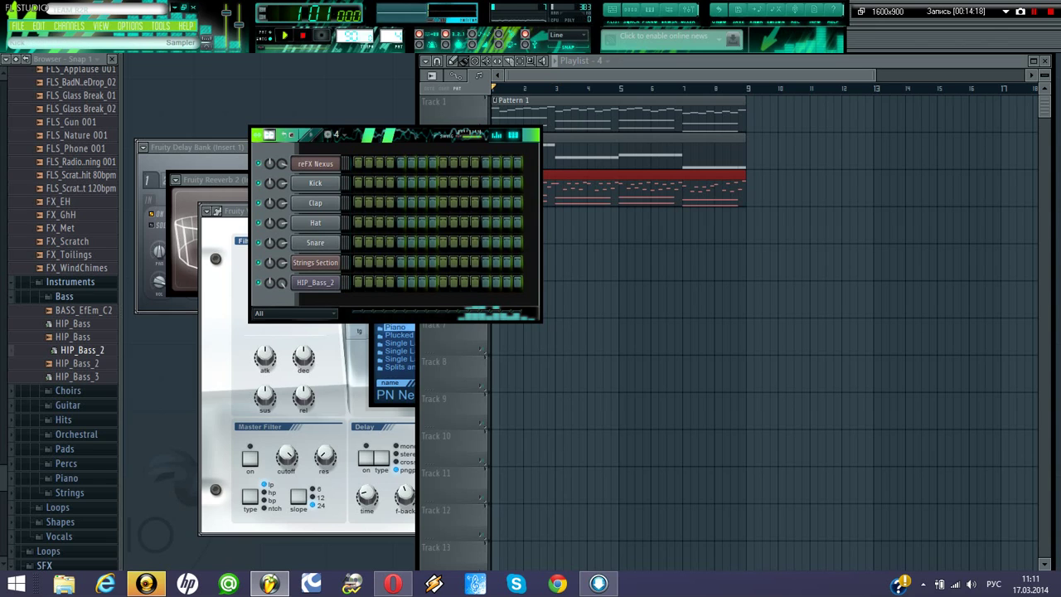
pyautogui.rightClick(338, 178)
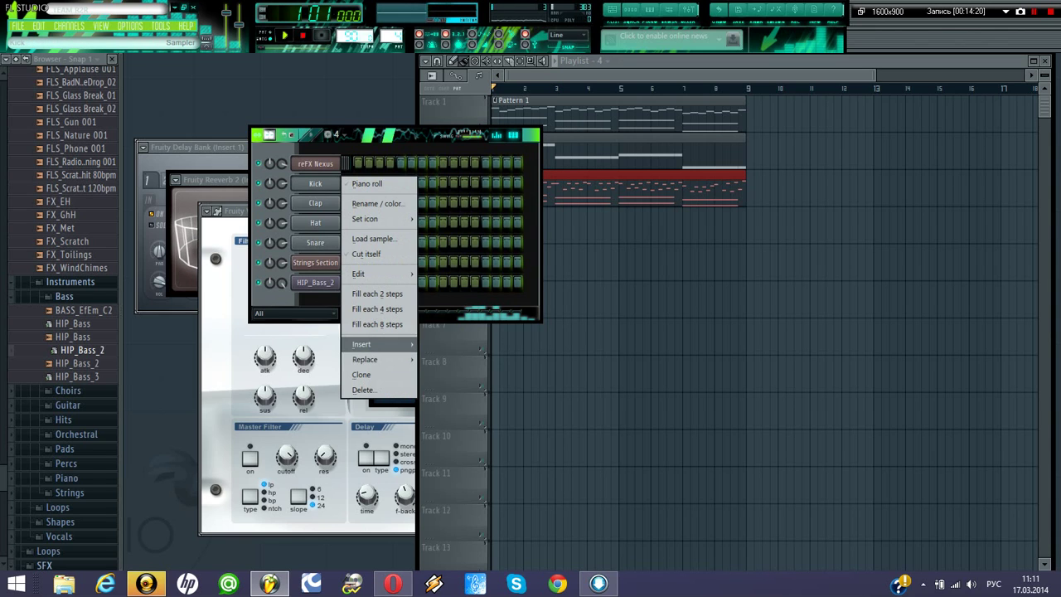
pyautogui.moveTo(362, 344)
pyautogui.click(547, 37)
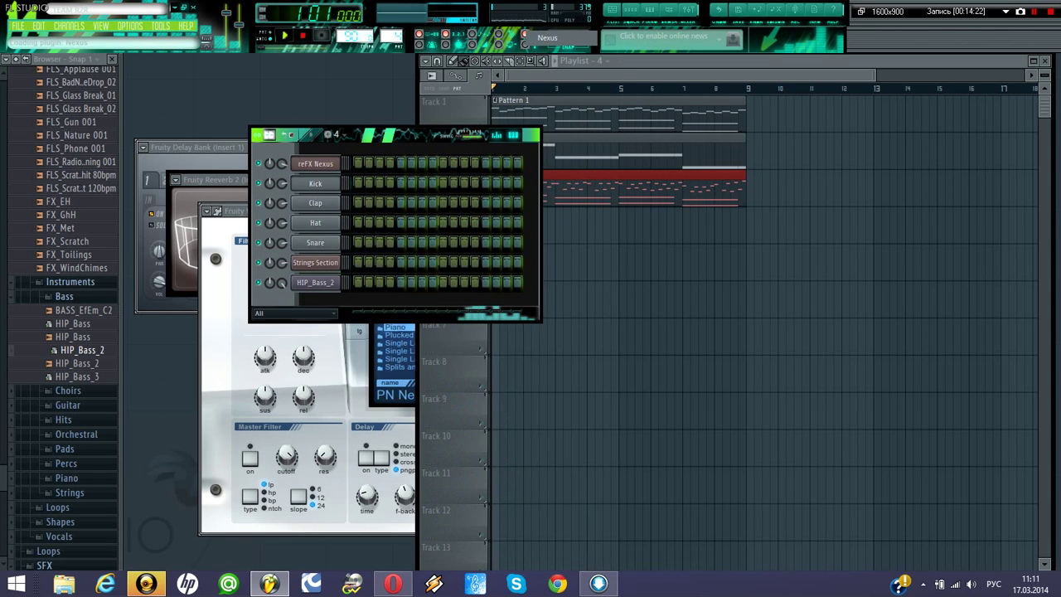
# - In the new Nexus's Classical category, audition WW Dance Piccolo and load the WW Karate Kid preset
pyautogui.click(435, 335)
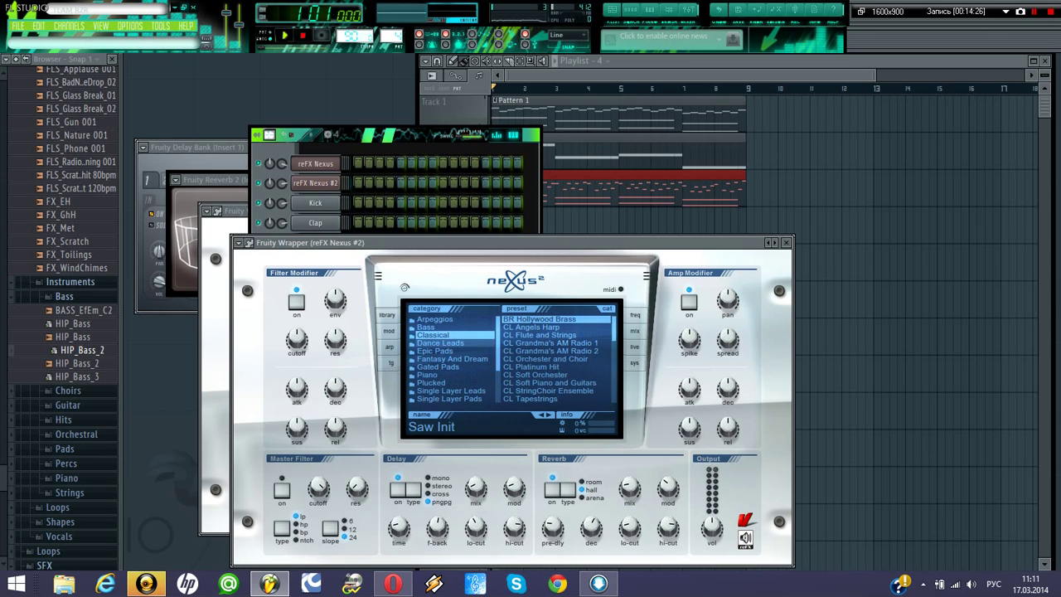
pyautogui.scroll(-6, 534, 375)
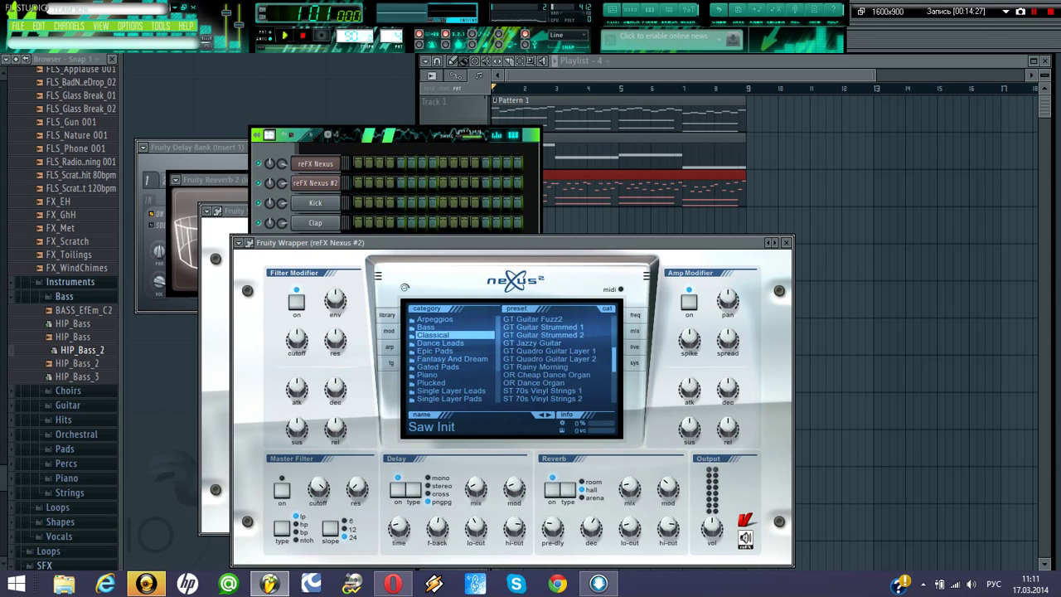
pyautogui.click(535, 366)
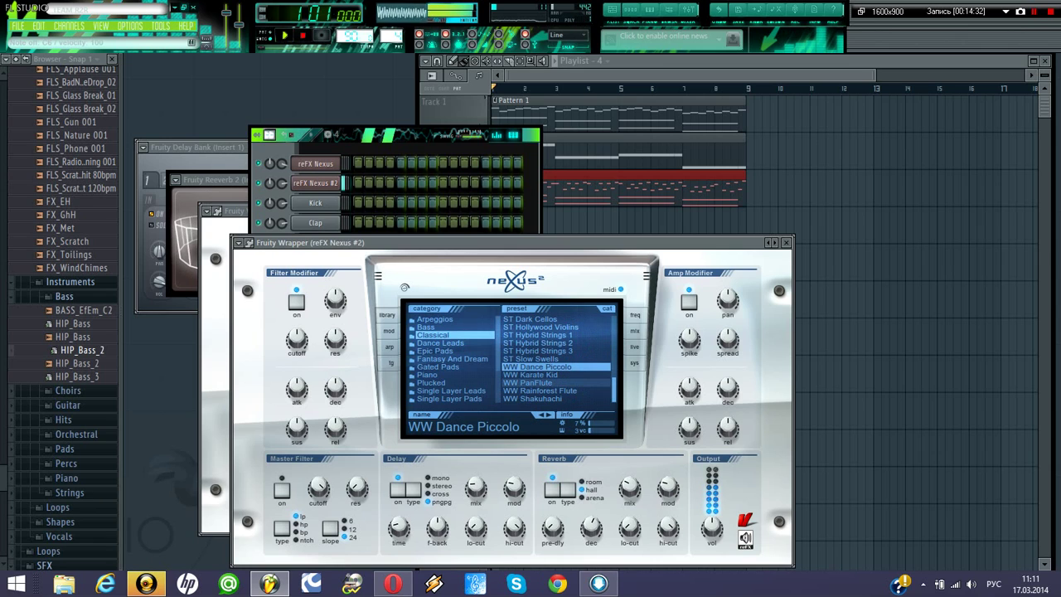
pyautogui.click(534, 375)
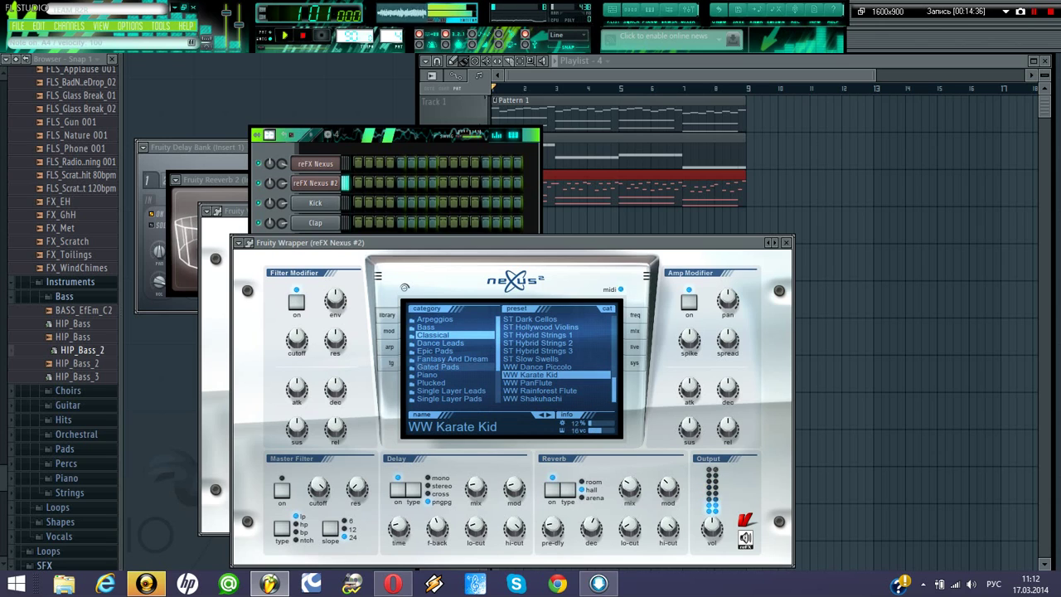
pyautogui.scroll(-2, 452, 364)
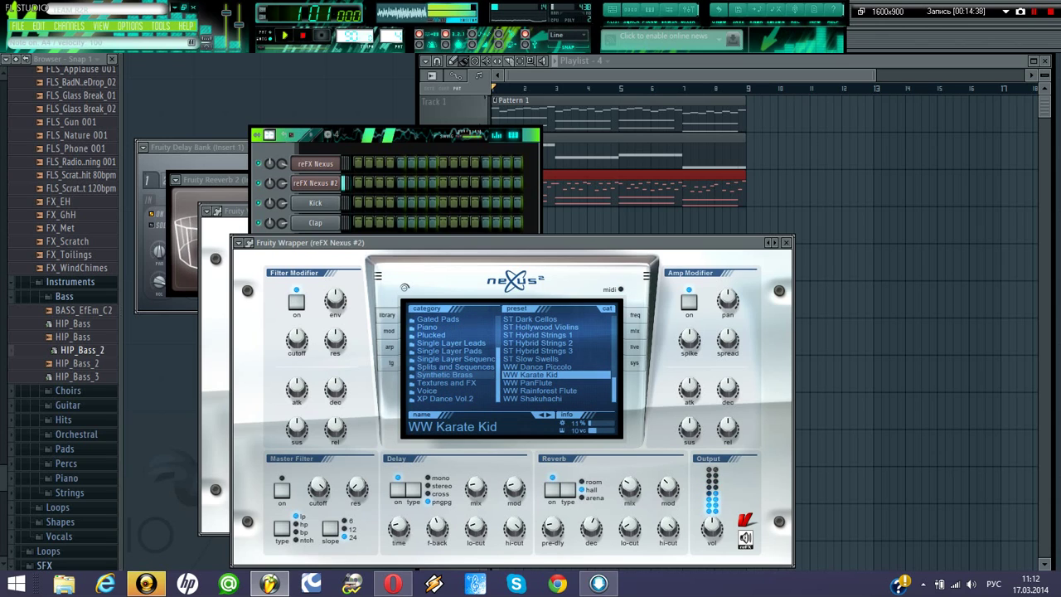
pyautogui.moveTo(690, 388)
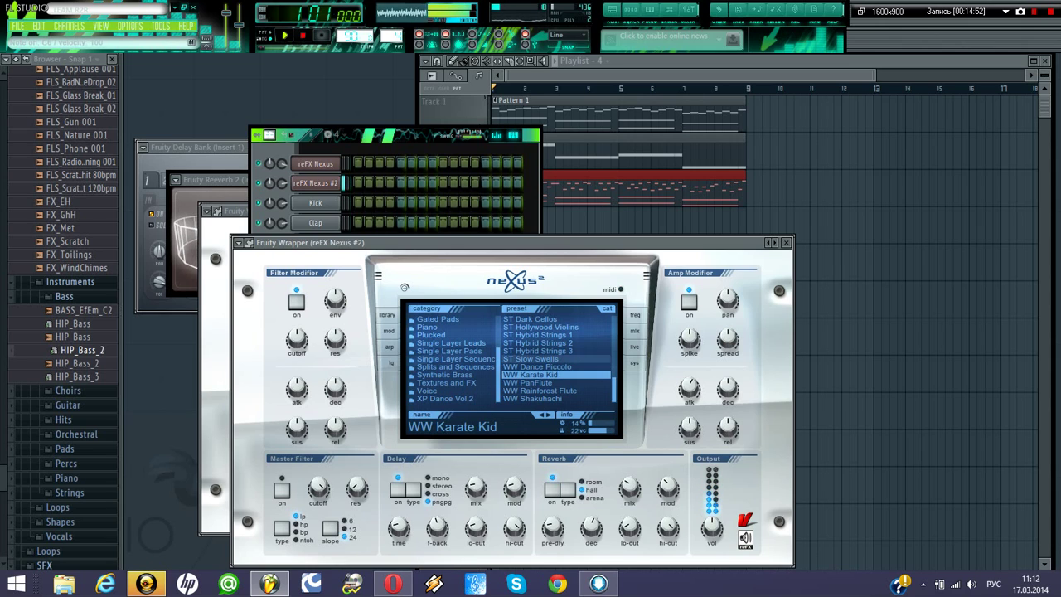
# - Paste the copied notes into the reFX Nexus #2 channel and play pattern 4
pyautogui.click(390, 151)
pyautogui.rightClick(343, 179)
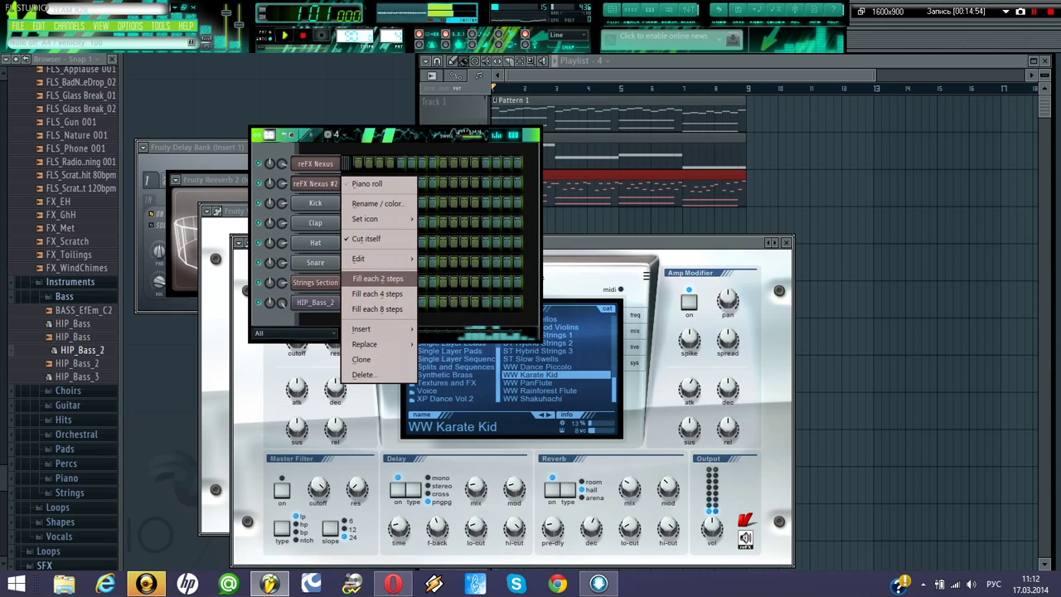
pyautogui.moveTo(390, 259)
pyautogui.click(443, 285)
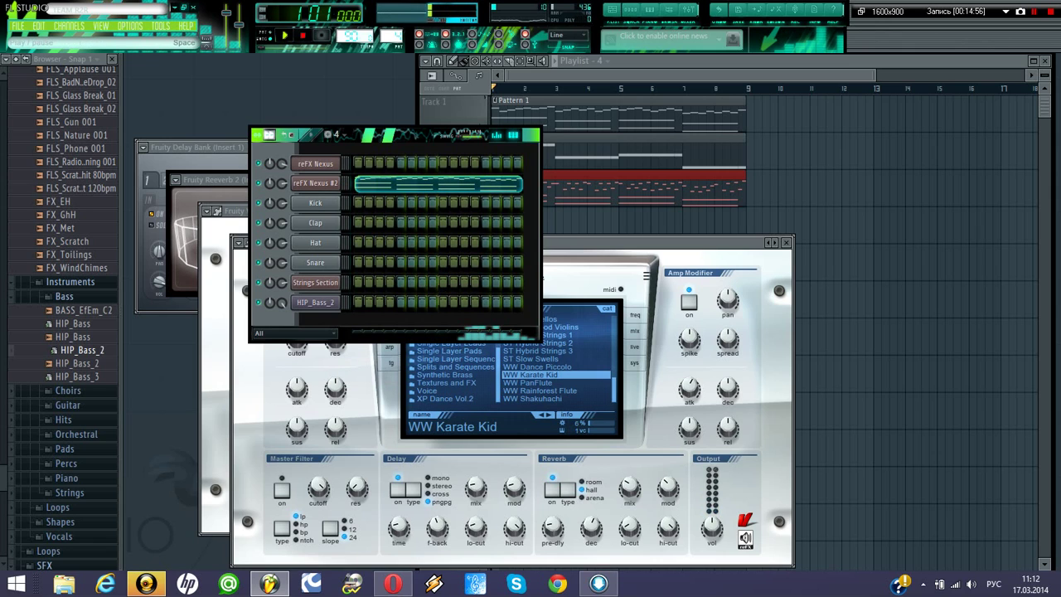
pyautogui.press('space')
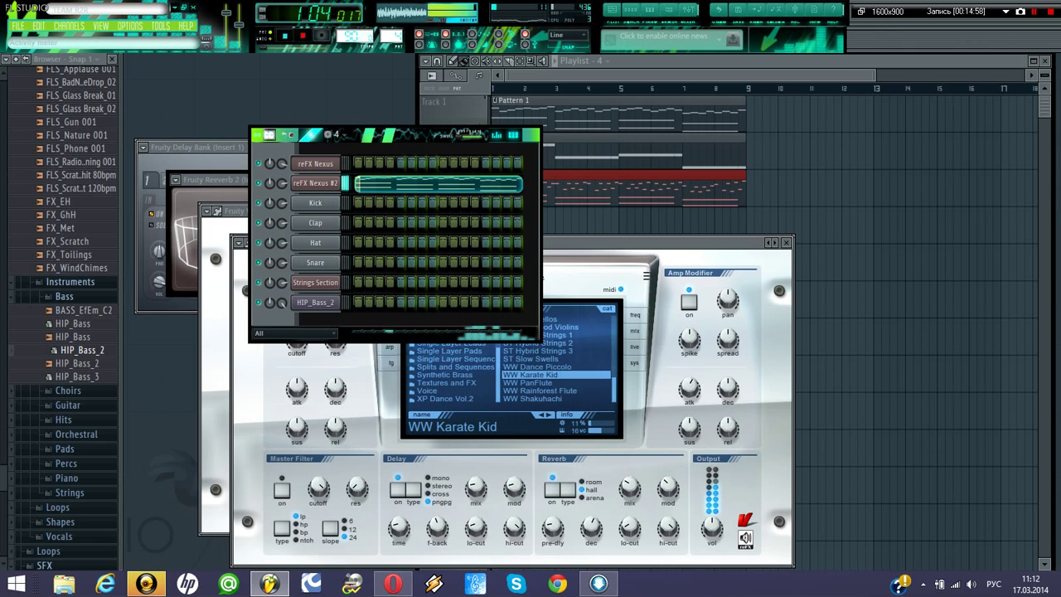
# - In the reFX Nexus #2 piano roll, delete the short upper notes in bars 1 and 2 and lengthen the opening B6 to one bar
pyautogui.rightClick(358, 184)
pyautogui.click(369, 186)
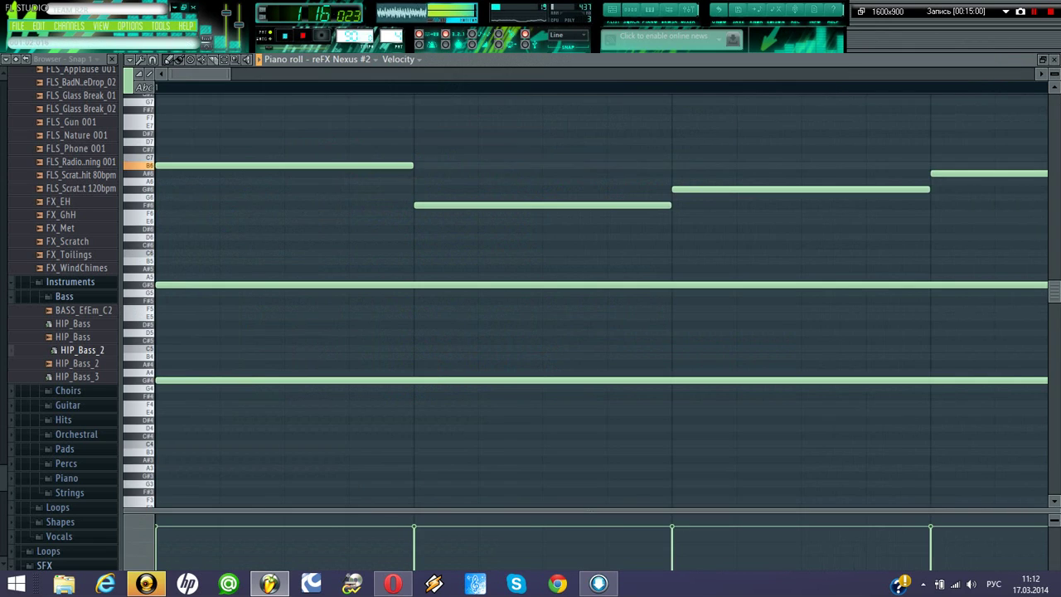
pyautogui.moveTo(229, 74); pyautogui.dragTo(833, 74)
pyautogui.press('space')
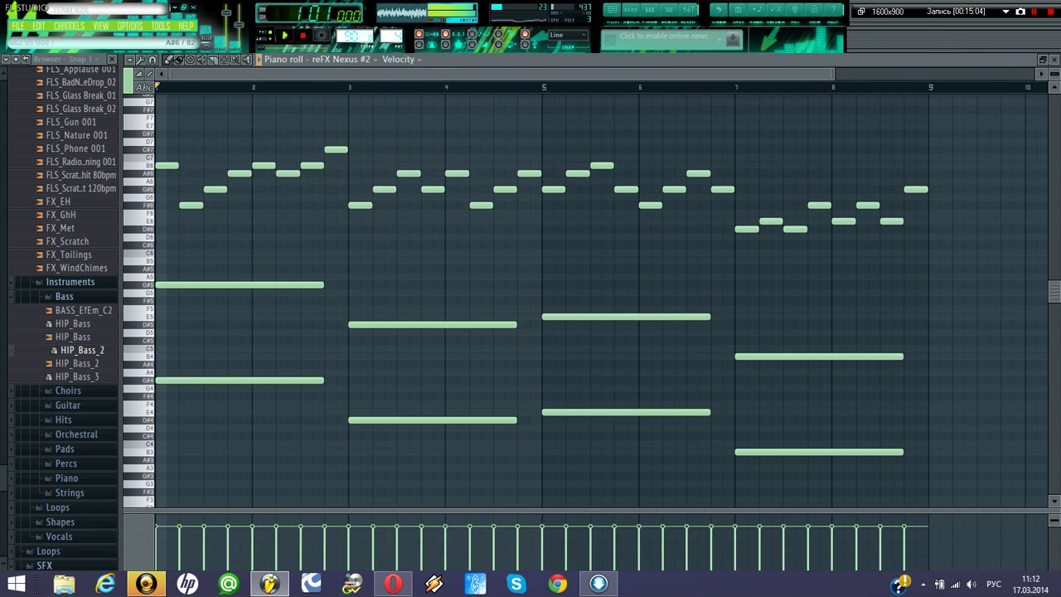
pyautogui.rightClick(239, 173)
pyautogui.rightClick(215, 189)
pyautogui.rightClick(191, 205)
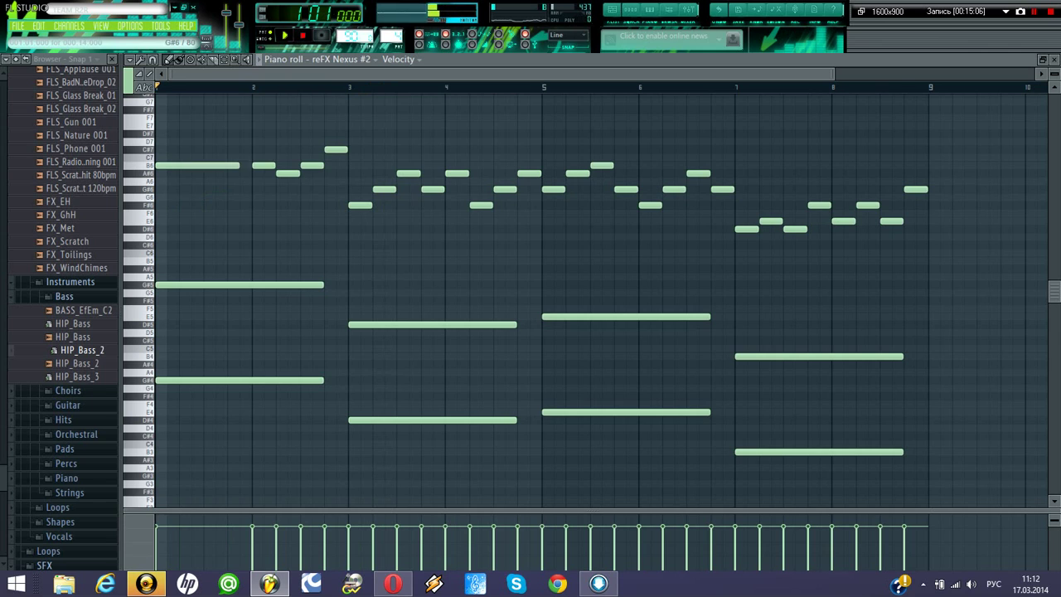
pyautogui.rightClick(263, 166)
pyautogui.press('space')
pyautogui.rightClick(287, 173)
pyautogui.rightClick(311, 165)
pyautogui.rightClick(336, 150)
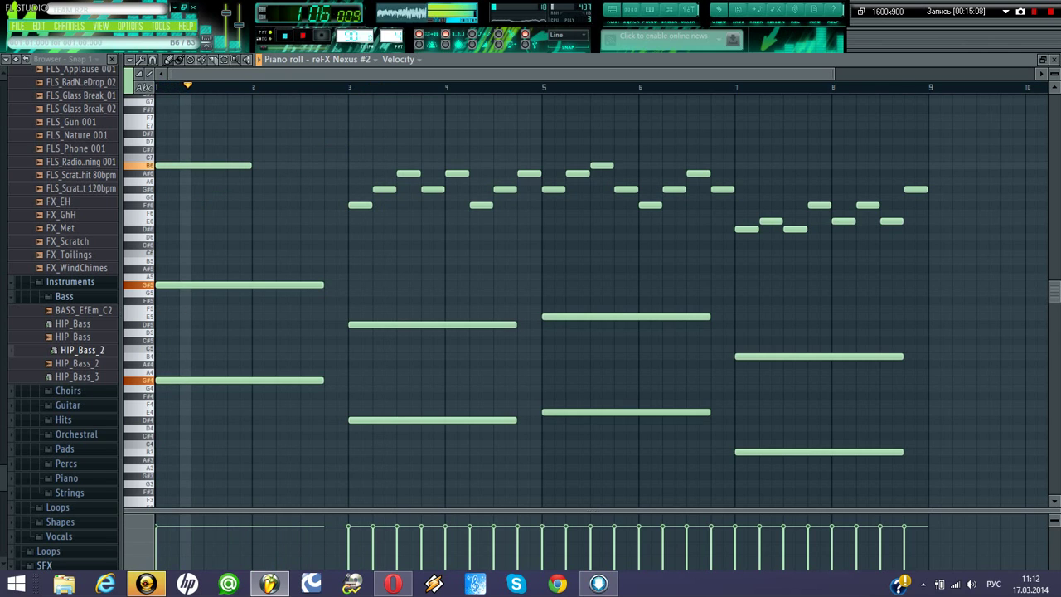
# - Add a one-bar C#7 in bar 2 and replace the short upper notes in bar 3 with a one-bar D#7
pyautogui.hotkey('ctrl', 'z')
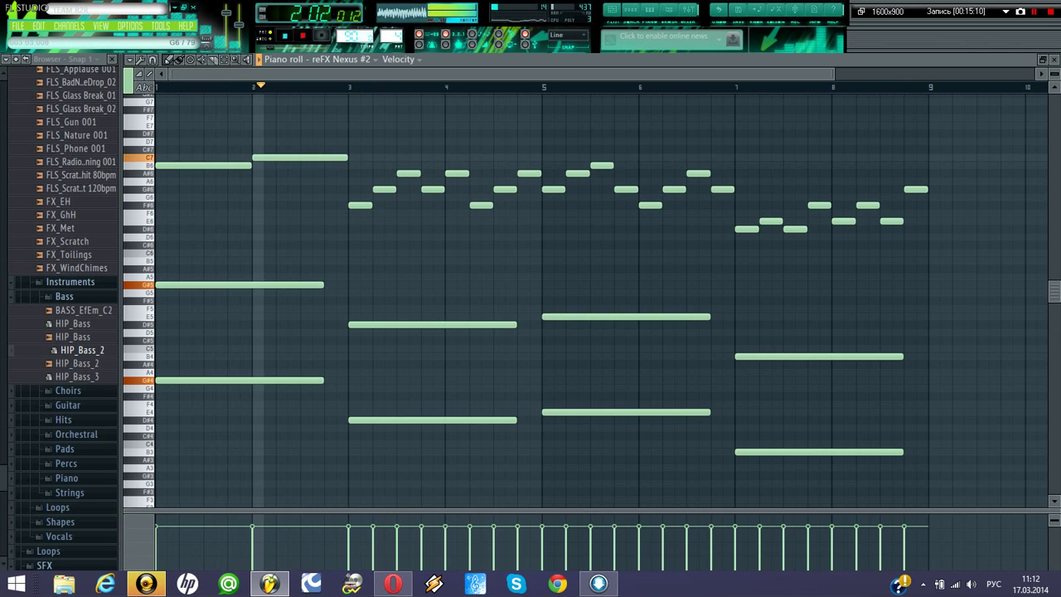
pyautogui.press('space')
pyautogui.hotkey('ctrl', 'z')
pyautogui.press('space')
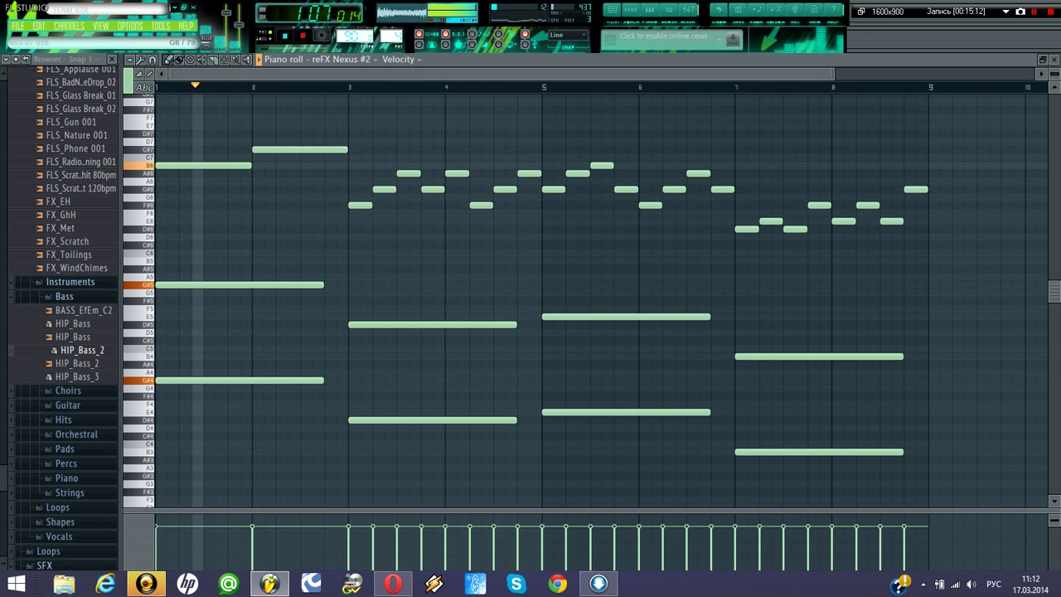
pyautogui.hotkey('ctrl', 'z')
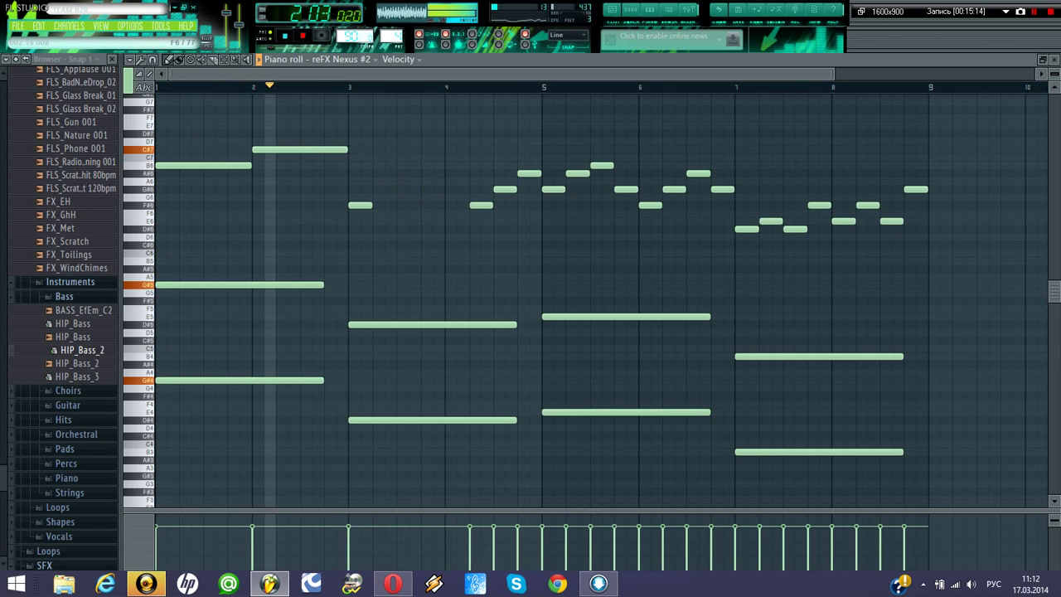
pyautogui.hotkey('ctrl', 'z')
pyautogui.click(357, 134)
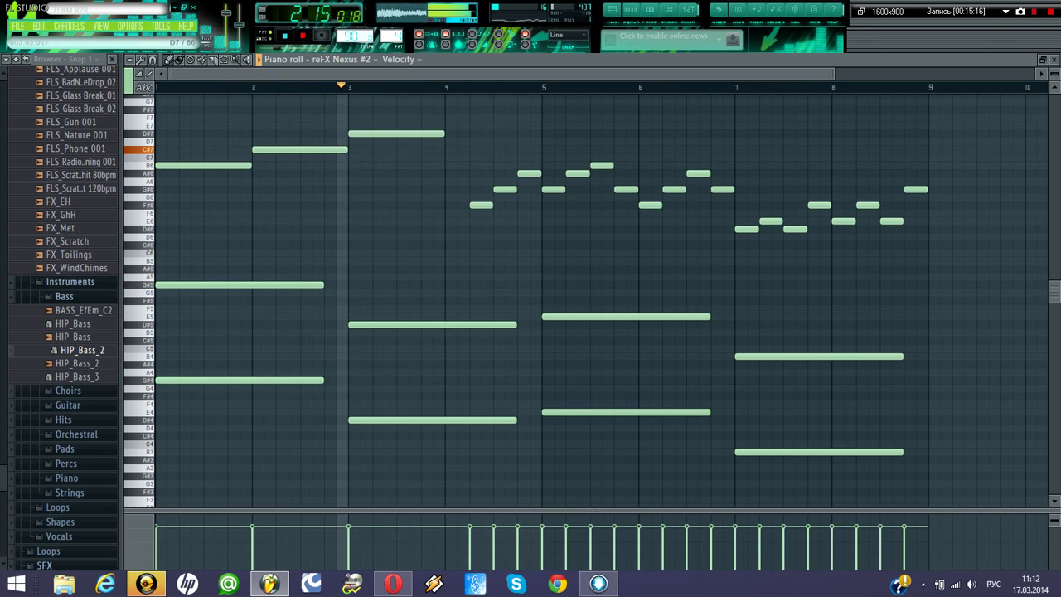
# - Replace the short upper notes in bars 4, 5 and 6 with one-bar notes F#7, A#6 and C#7
pyautogui.hotkey('ctrl', 'z')
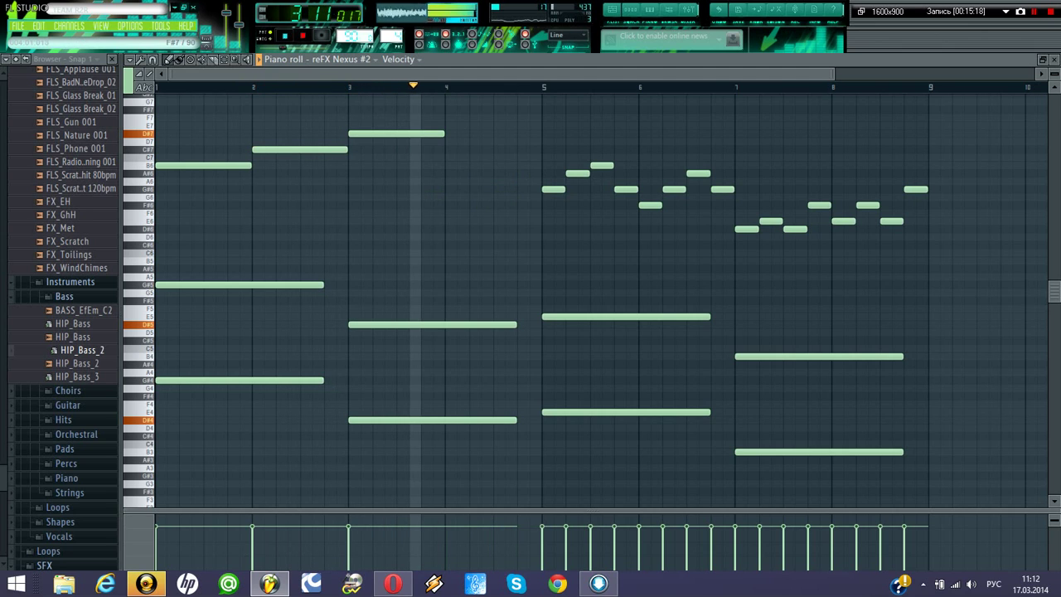
pyautogui.hotkey('ctrl', 'z')
pyautogui.hotkey('ctrl', 'z')
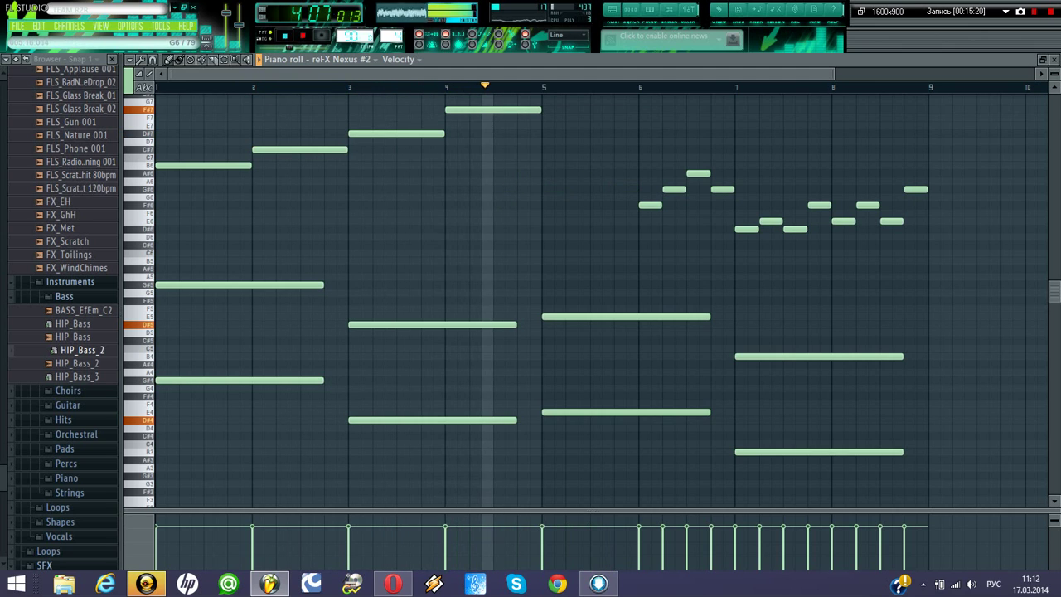
pyautogui.hotkey('ctrl', 'z')
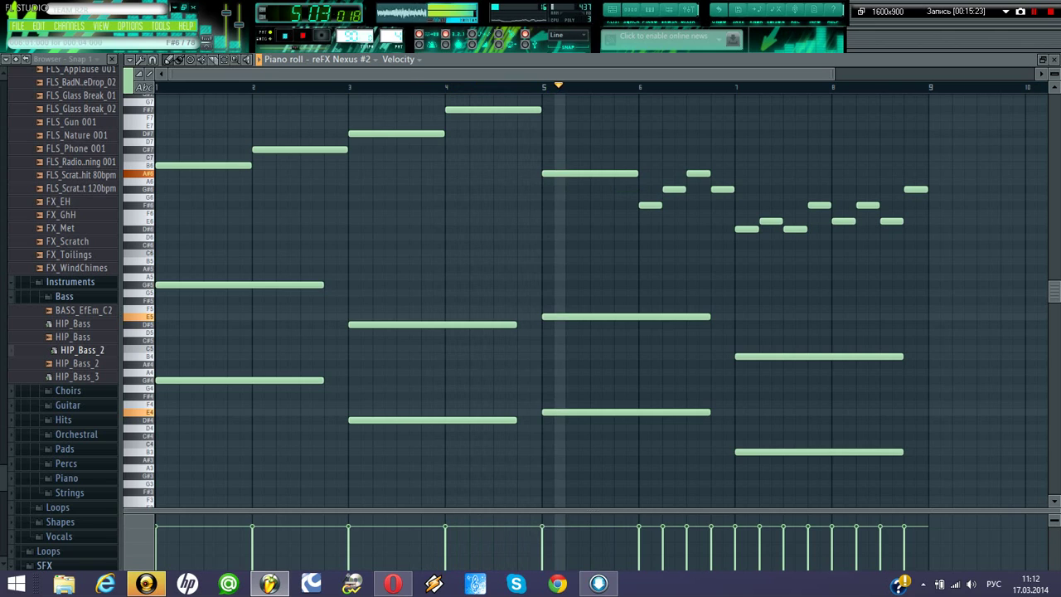
pyautogui.hotkey('ctrl', 'z')
pyautogui.hotkey('ctrl', 'z')
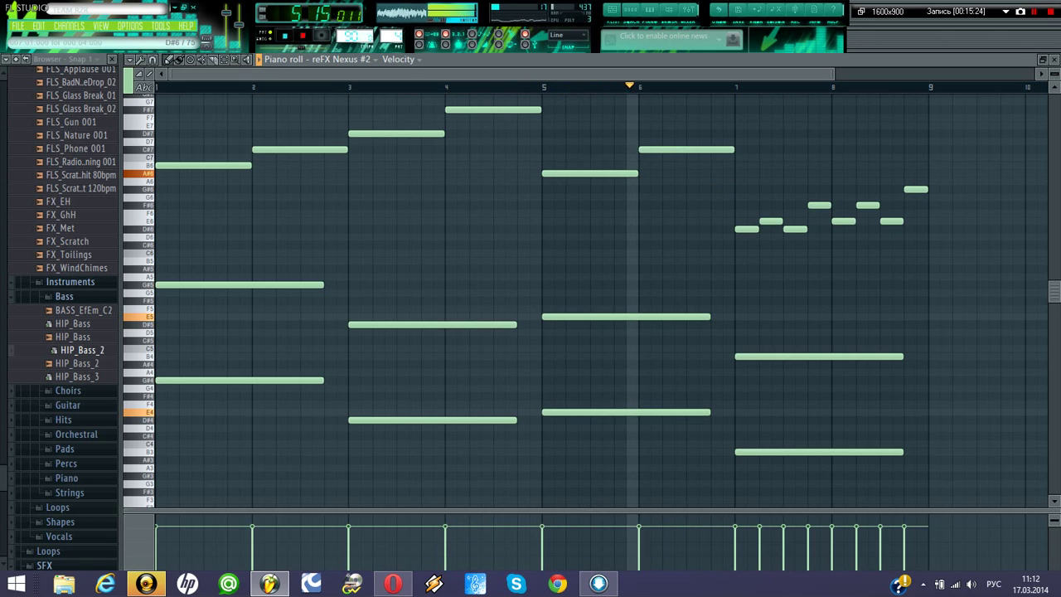
# - Replace the short upper notes in bars 7 and 8 with one-bar notes A#6 and G#6
pyautogui.hotkey('ctrl', 'z')
pyautogui.rightClick(796, 228)
pyautogui.rightClick(819, 205)
pyautogui.rightClick(844, 221)
pyautogui.rightClick(867, 206)
pyautogui.rightClick(892, 222)
pyautogui.rightClick(915, 190)
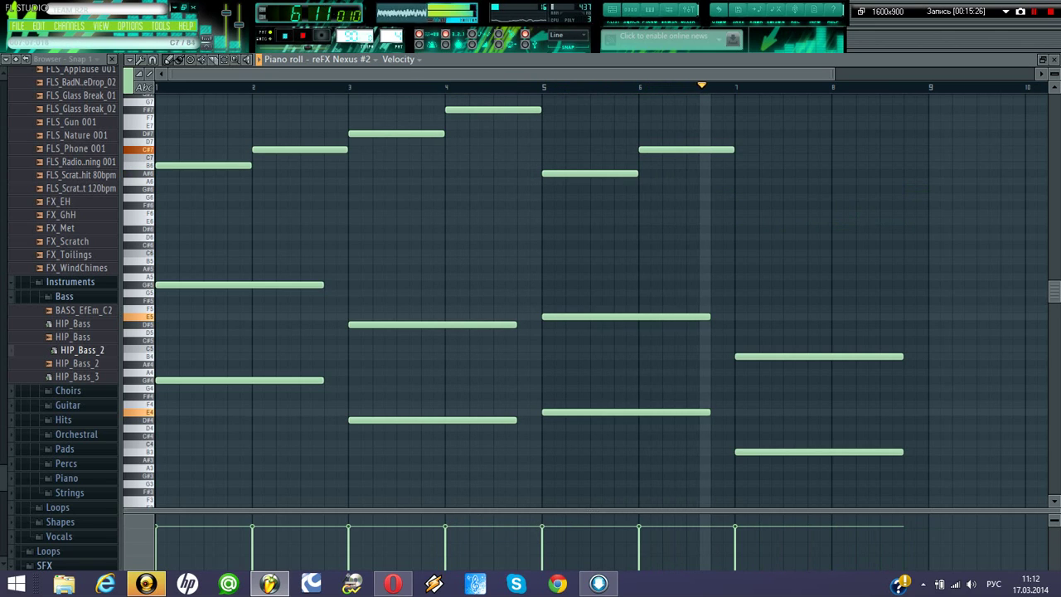
pyautogui.click(743, 173)
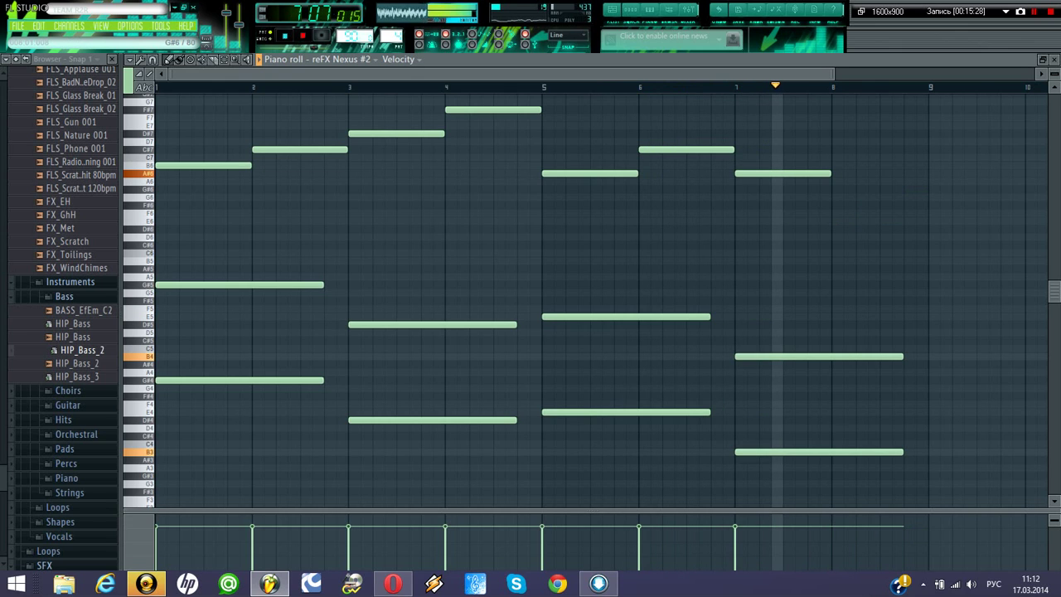
pyautogui.click(838, 190)
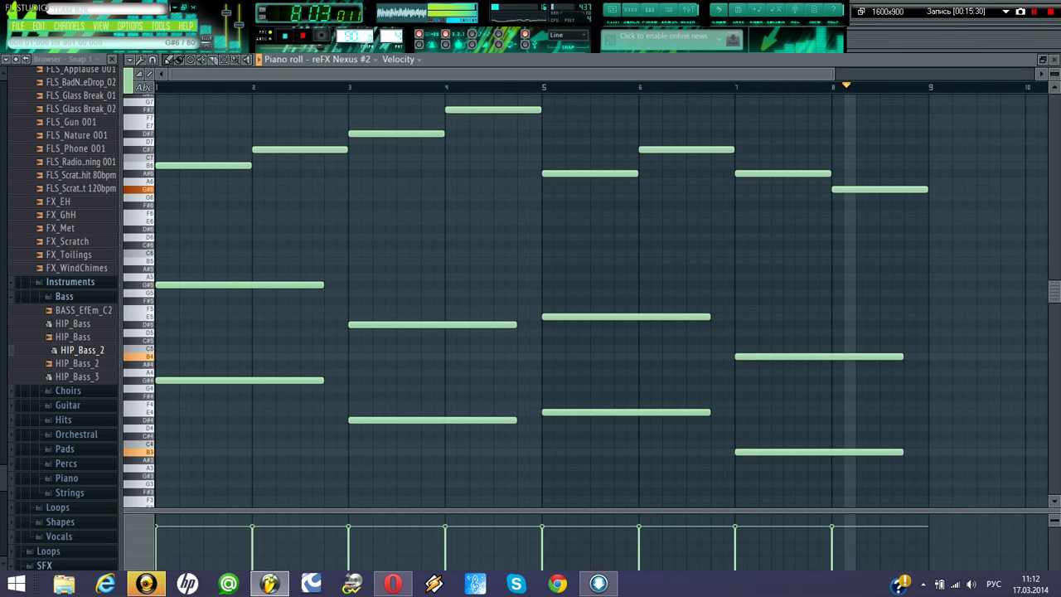
pyautogui.scroll(2, 908, 255)
pyautogui.scroll(5, 585, 300)
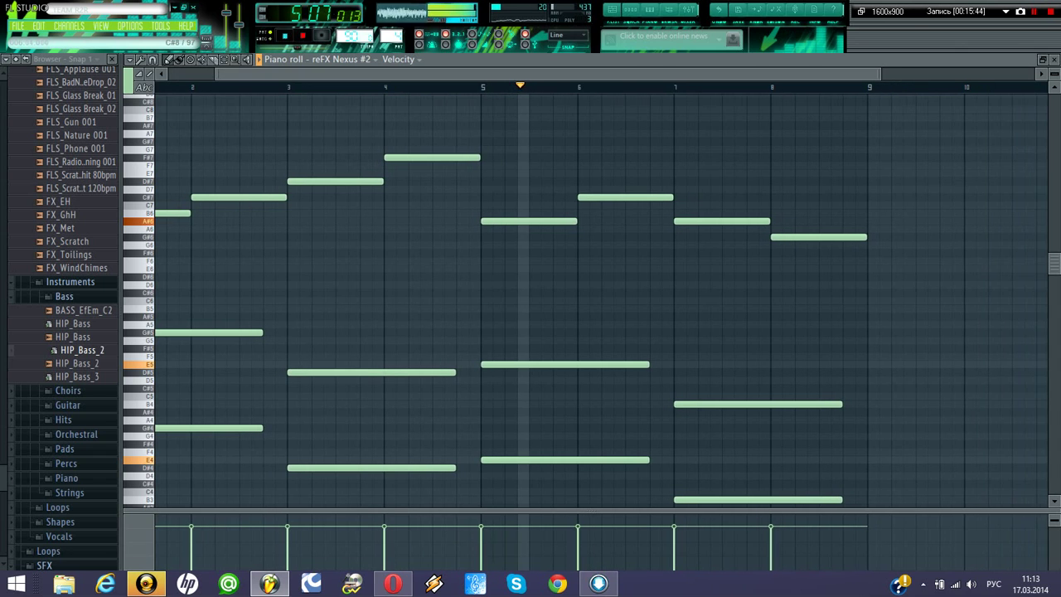
# - Place pattern 4 on Track 4 of the playlist from bar 1 and adjust the reFX Nexus #2 channel volume during playback
pyautogui.click(1054, 60)
pyautogui.press('space')
pyautogui.moveTo(887, 263); pyautogui.dragTo(497, 219)
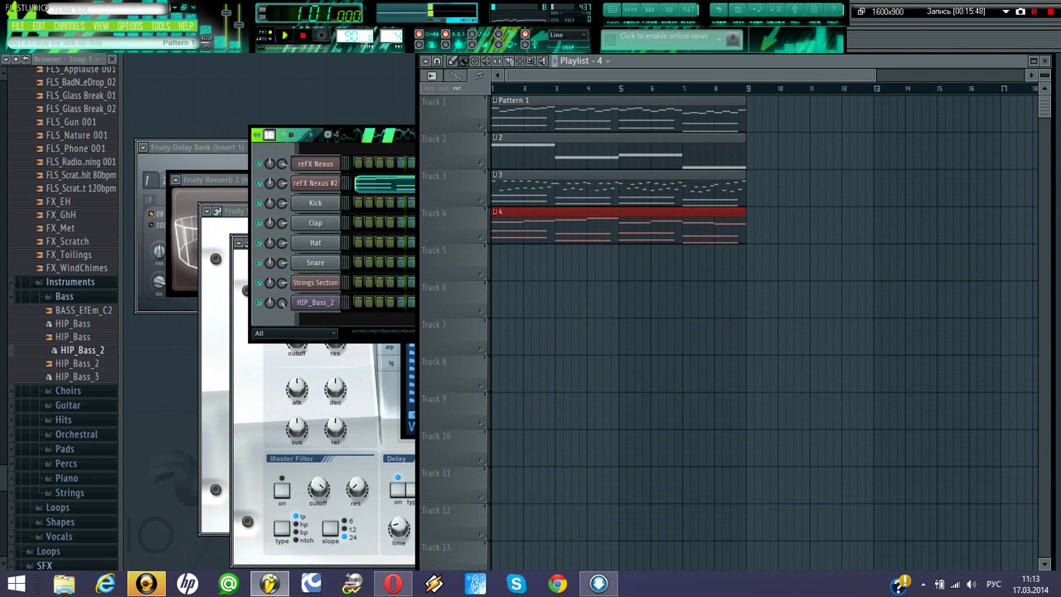
pyautogui.press('space')
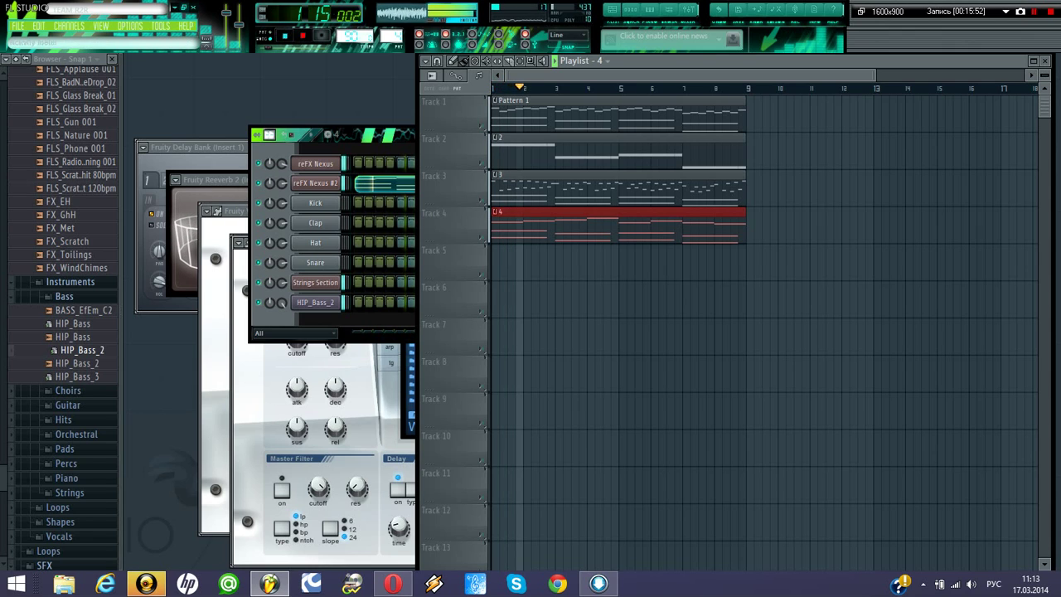
pyautogui.moveTo(281, 183); pyautogui.dragTo(282, 184)
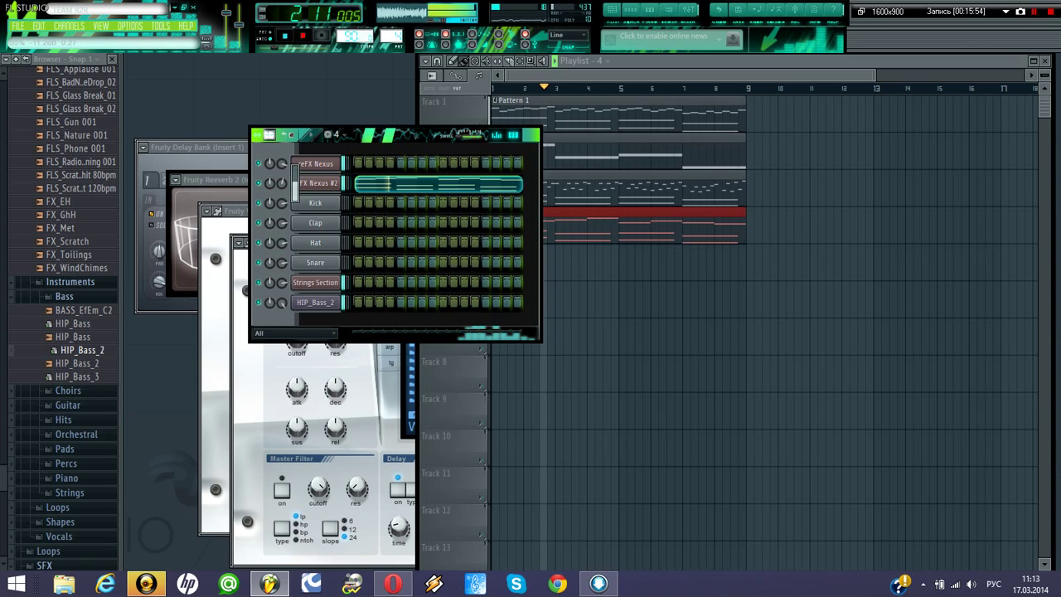
pyautogui.press('F5')
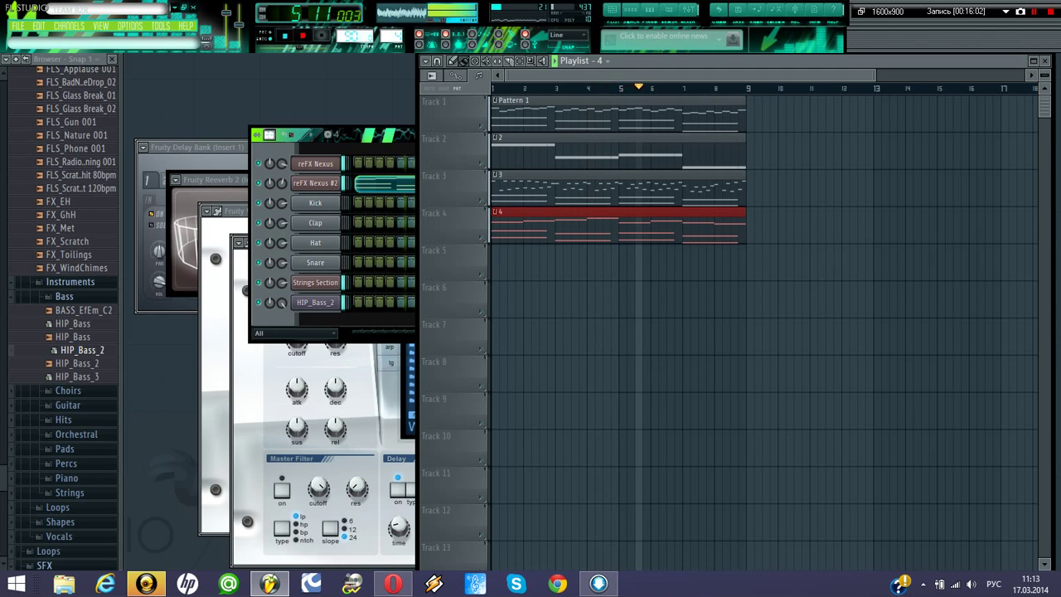
# - In pattern 3, delete the upper line of notes from C#7 upward in the first reFX Nexus channel's piano roll
pyautogui.click(335, 135)
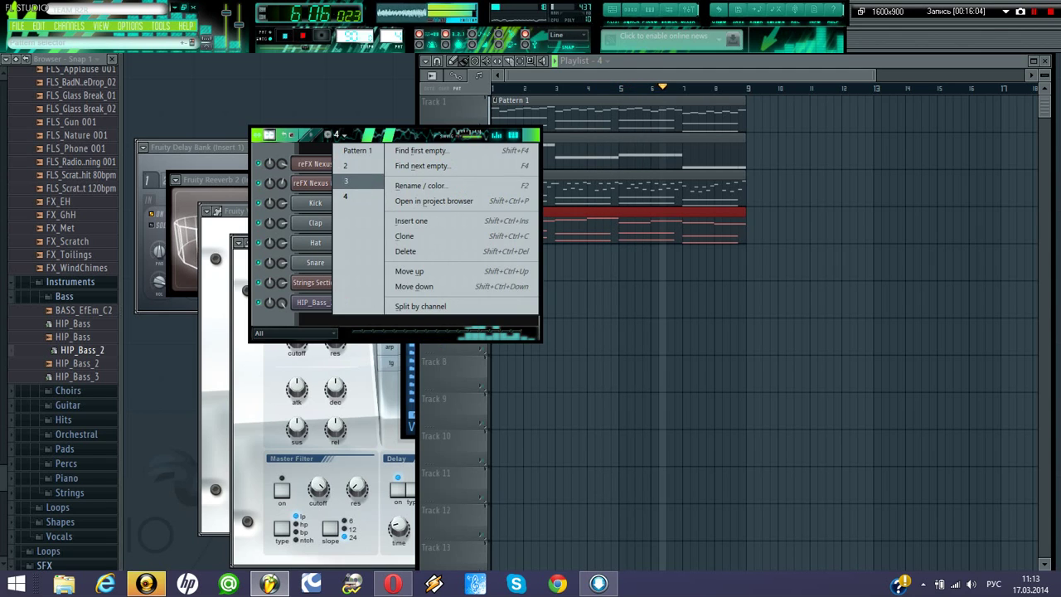
pyautogui.click(352, 181)
pyautogui.press('space')
pyautogui.rightClick(315, 164)
pyautogui.click(368, 164)
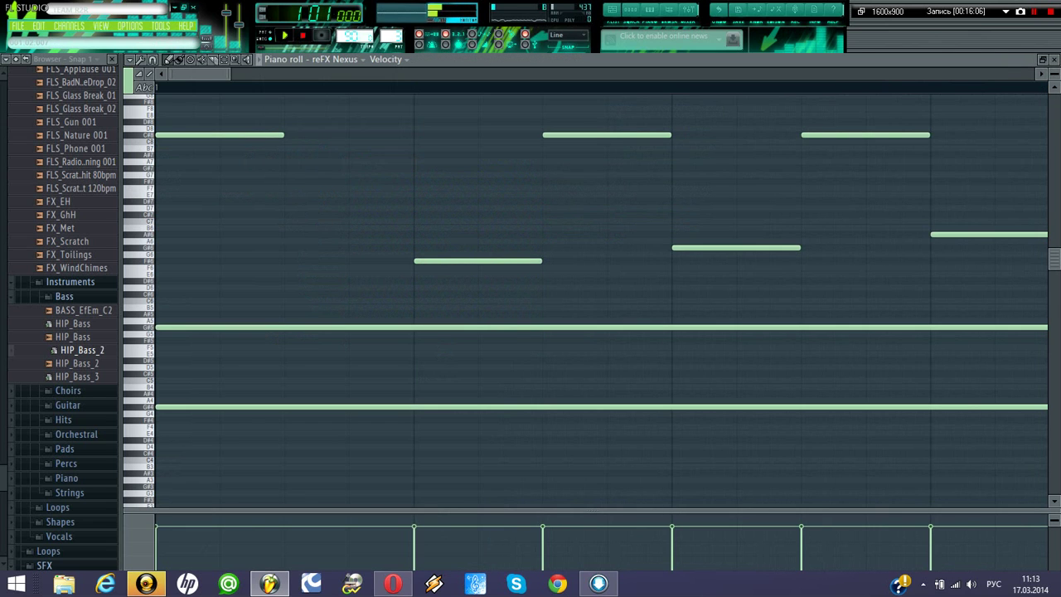
pyautogui.moveTo(229, 74); pyautogui.dragTo(1040, 74)
pyautogui.scroll(1, 669, 128)
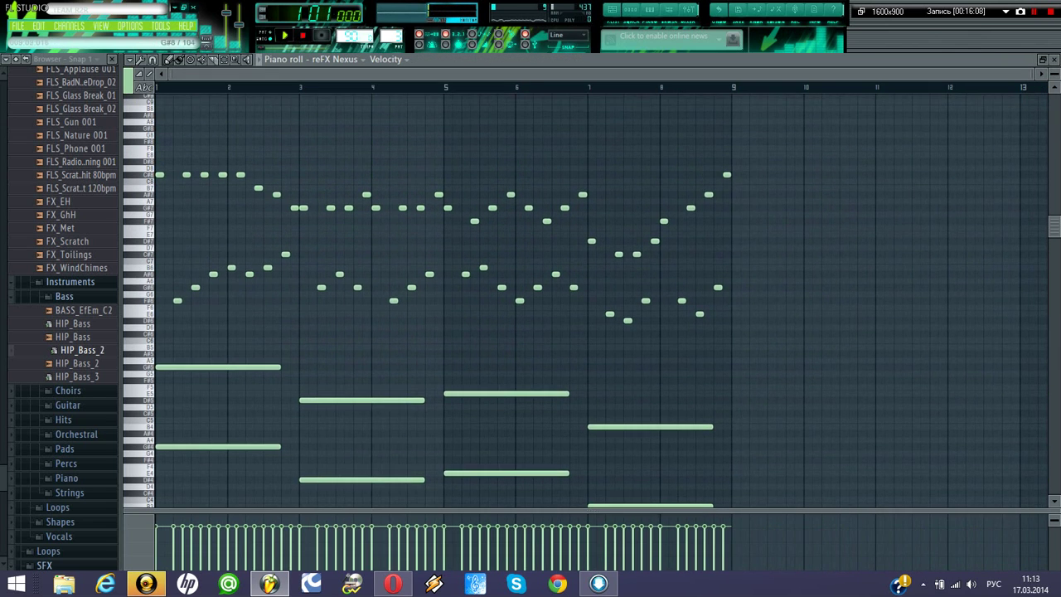
pyautogui.moveTo(734, 113); pyautogui.dragTo(155, 258)
pyautogui.press('Delete')
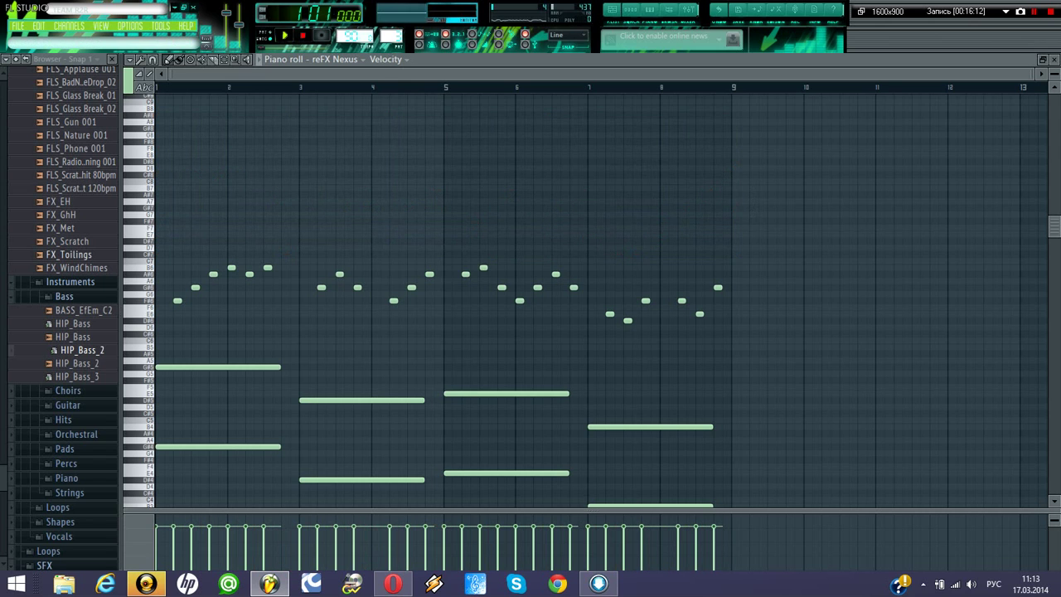
# - Play the full arrangement with the thinned-out pattern 3 and close the piano roll
pyautogui.press('space')
pyautogui.click(1054, 60)
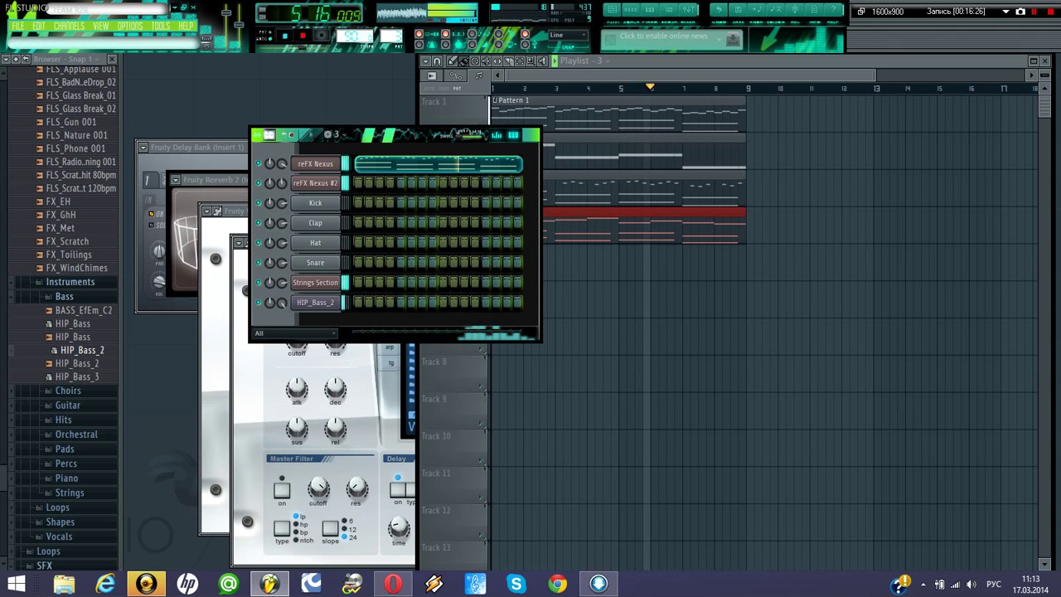
pyautogui.moveTo(619, 75)
pyautogui.mouseDown()
pyautogui.moveTo(641, 75)
pyautogui.moveTo(619, 76)
pyautogui.mouseUp()
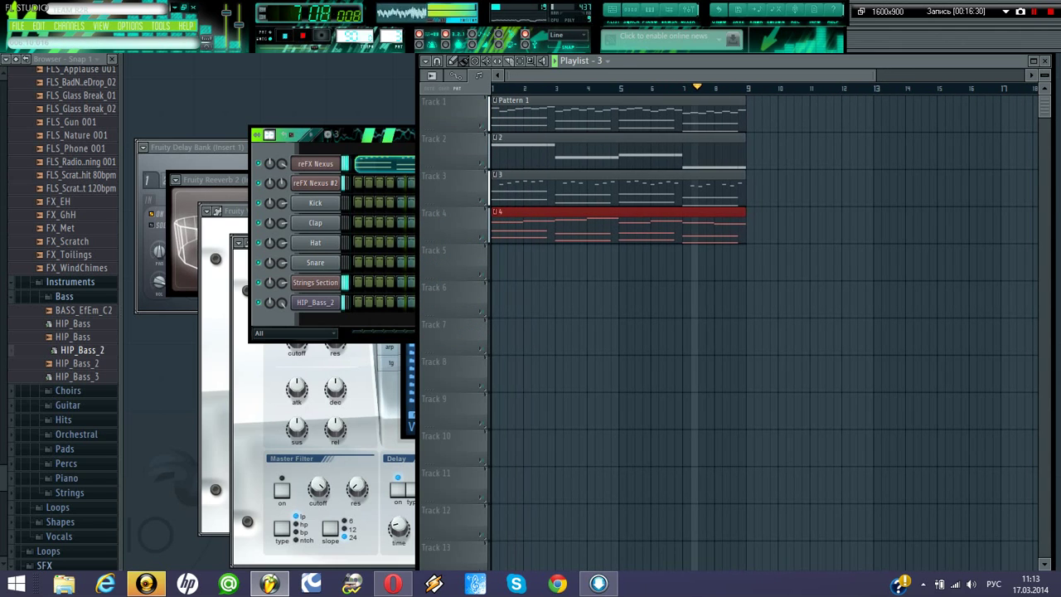
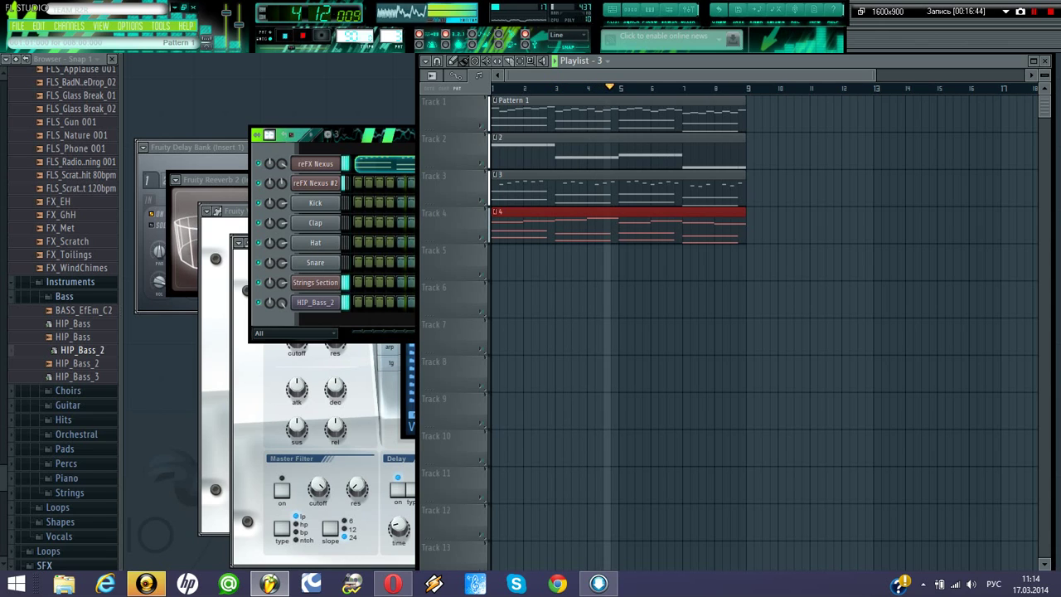
pyautogui.click(391, 37)
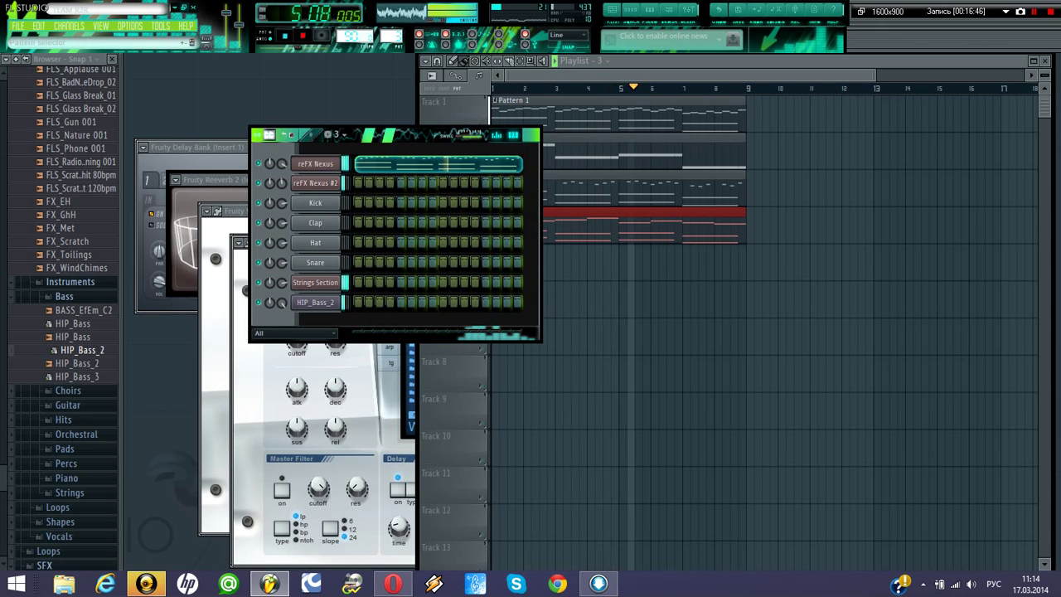
# - In pattern 4, audition the VO Synthetic Wires voice preset in reFX Nexus #2 and load VO Jupiter Station instead
pyautogui.rightClick(335, 135)
pyautogui.click(351, 196)
pyautogui.press('space')
pyautogui.click(315, 184)
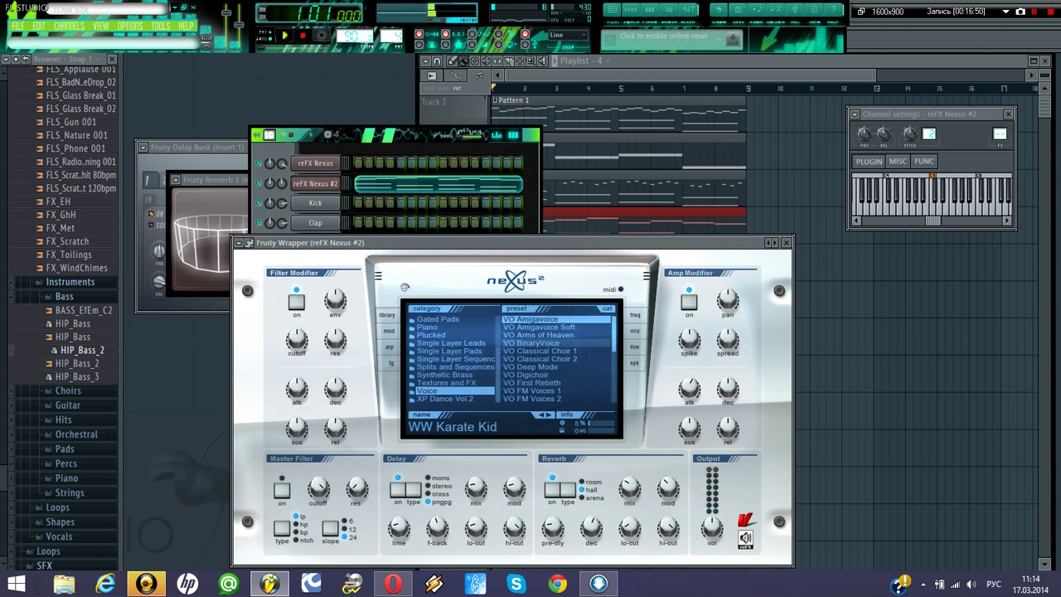
pyautogui.scroll(-4, 539, 343)
pyautogui.click(538, 350)
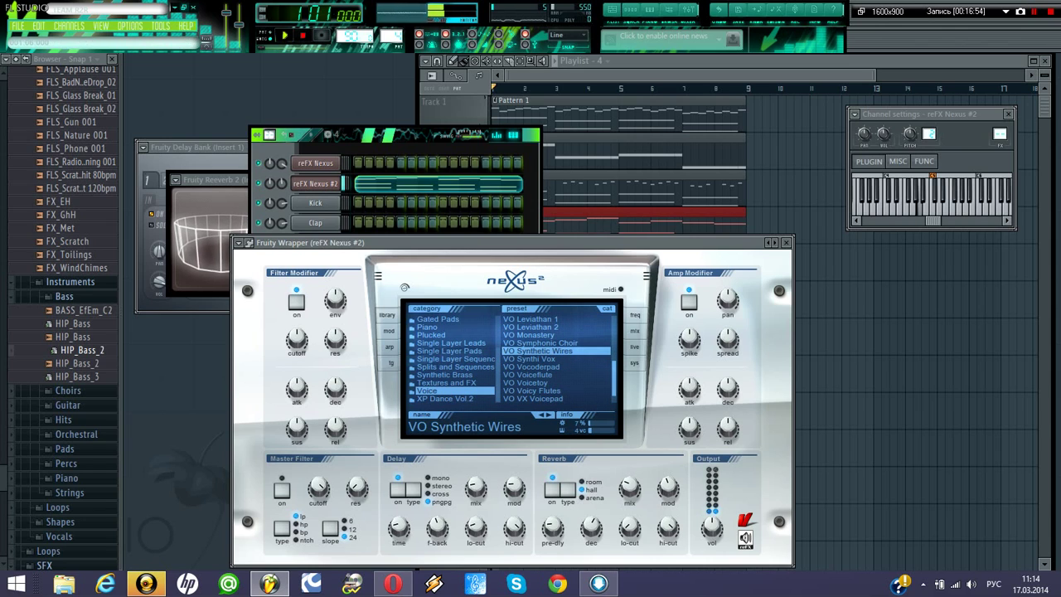
pyautogui.scroll(5, 551, 371)
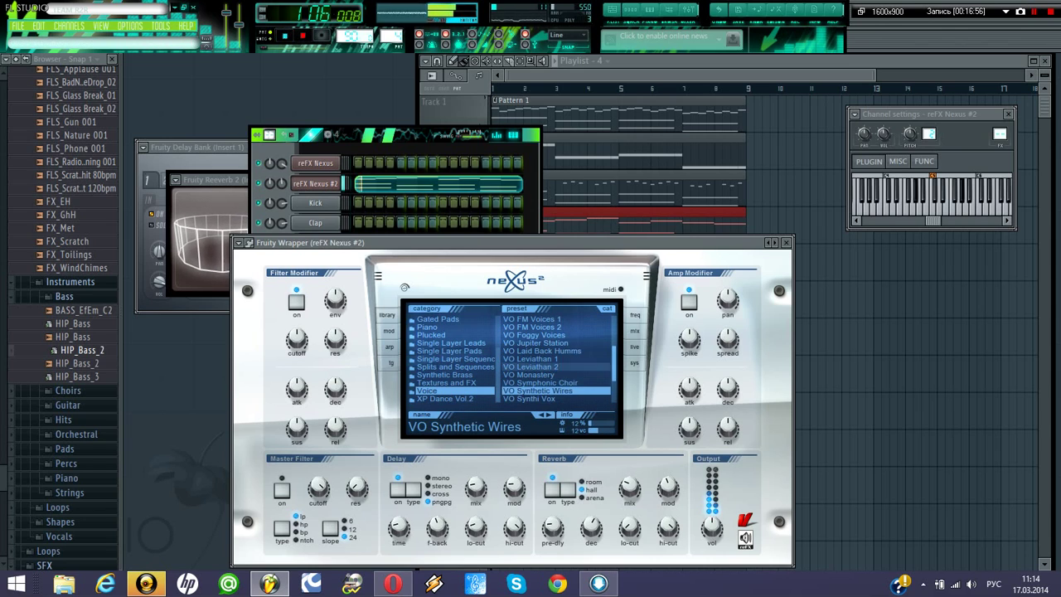
pyautogui.click(551, 343)
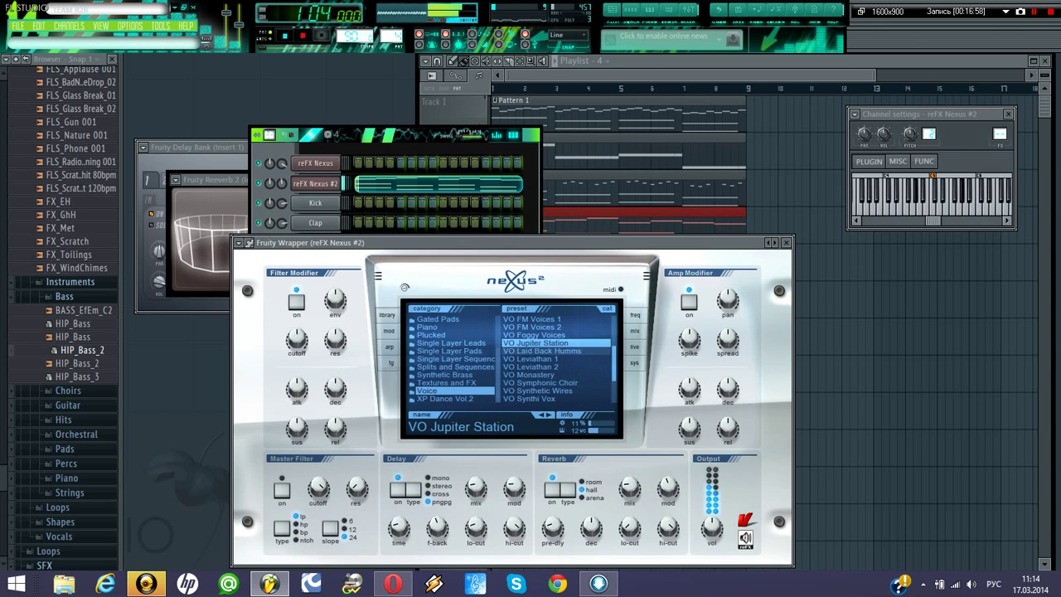
pyautogui.scroll(2, 557, 358)
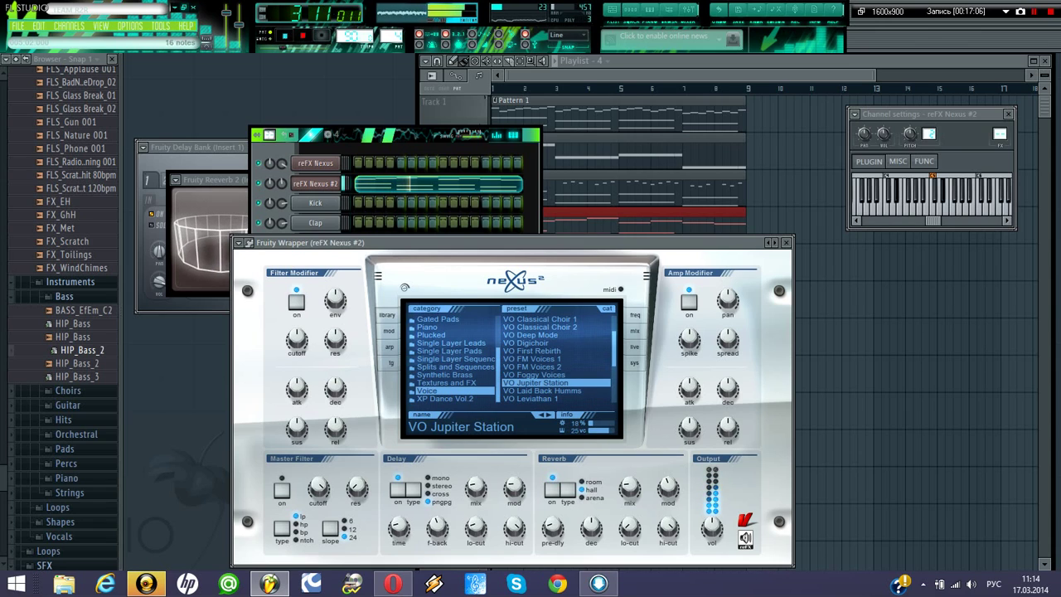
# - Adjust the reFX Nexus #2 channel volume while playing pattern 4 and the full arrangement, and stop playback
pyautogui.click(318, 149)
pyautogui.moveTo(282, 183); pyautogui.dragTo(282, 187)
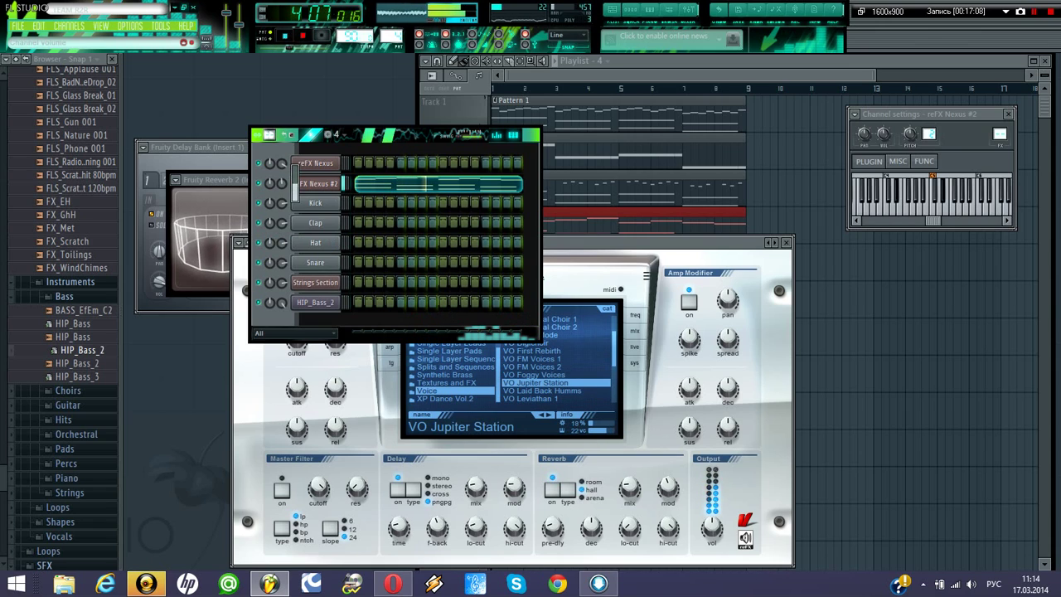
pyautogui.press('F5')
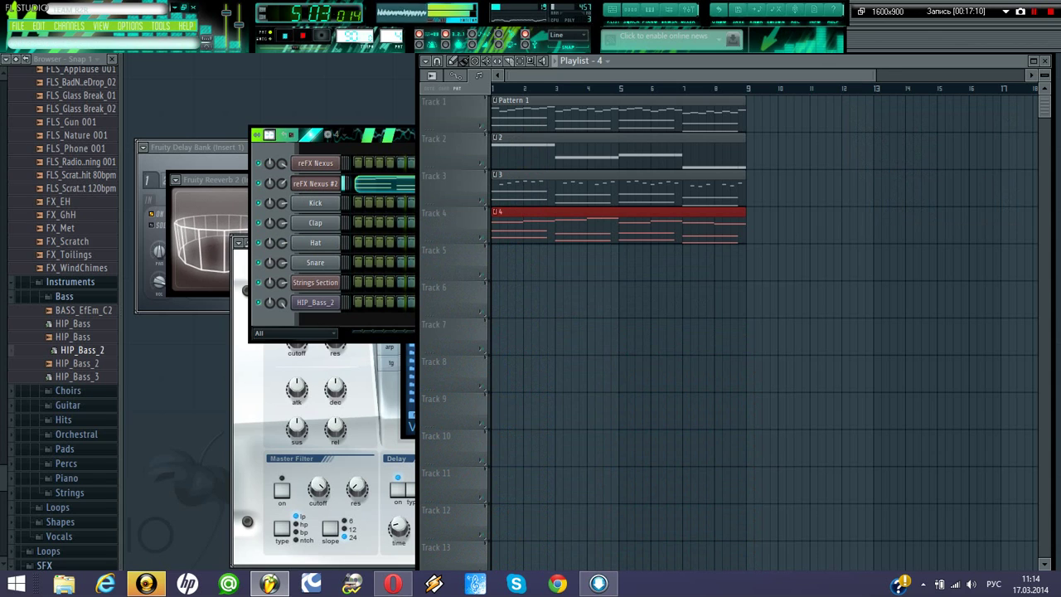
pyautogui.press('space')
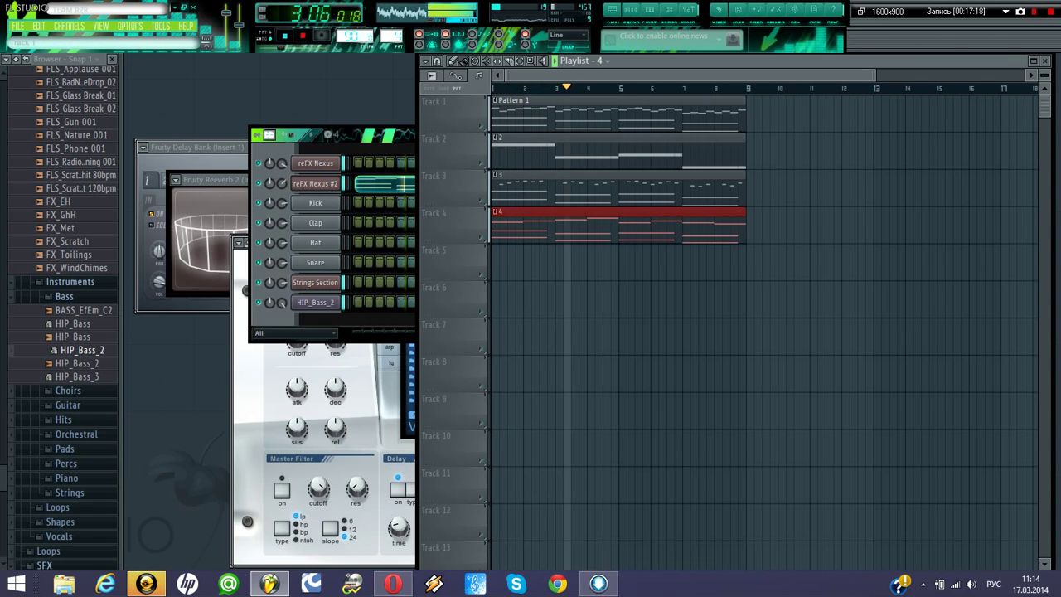
pyautogui.moveTo(282, 183); pyautogui.dragTo(282, 184)
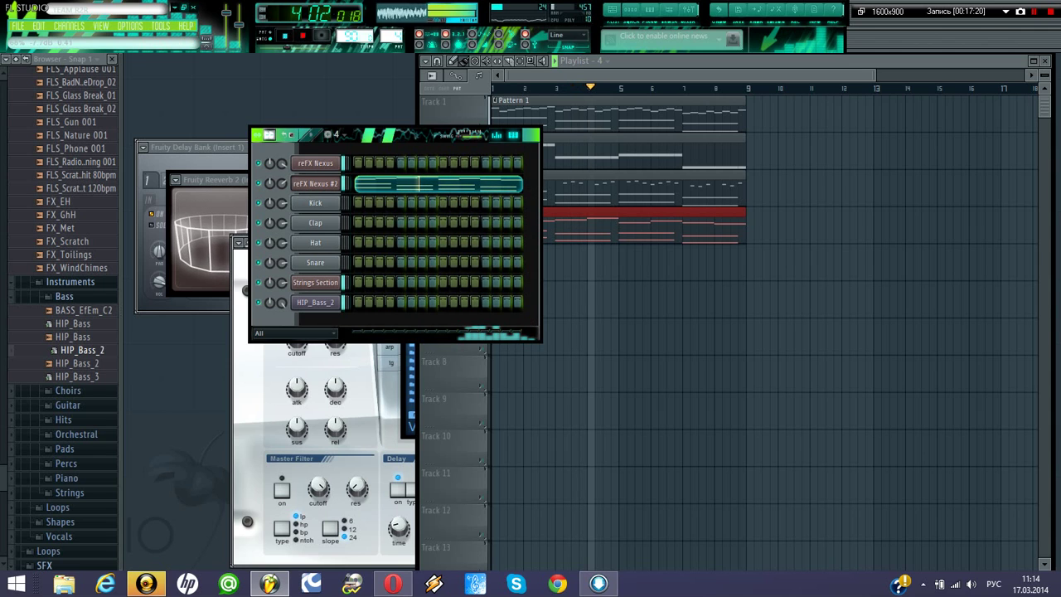
pyautogui.moveTo(646, 332)
pyautogui.mouseDown()
pyautogui.moveTo(602, 332)
pyautogui.moveTo(645, 331)
pyautogui.mouseUp()
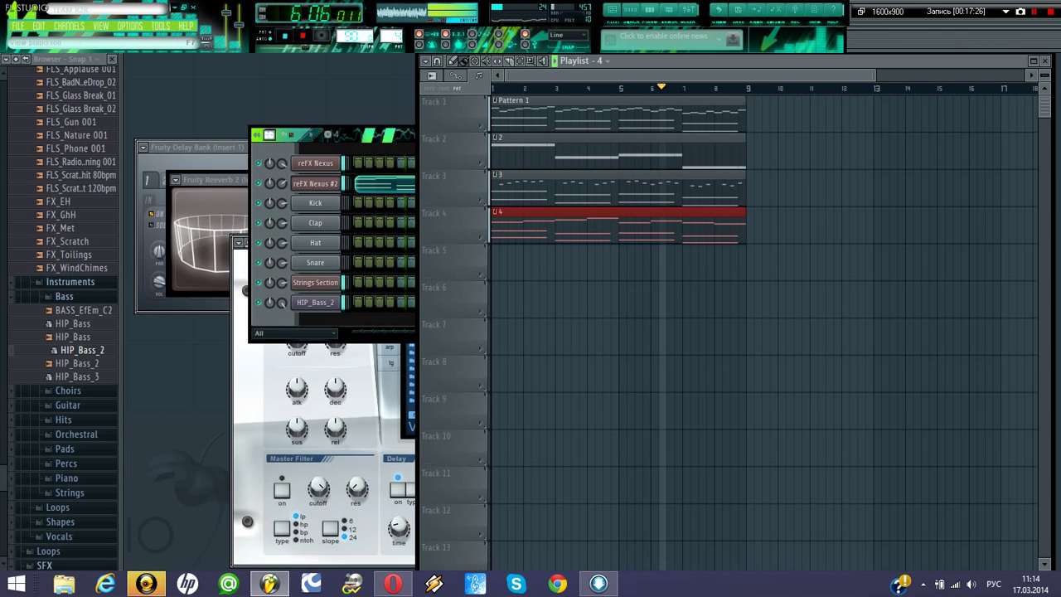
pyautogui.press('F6')
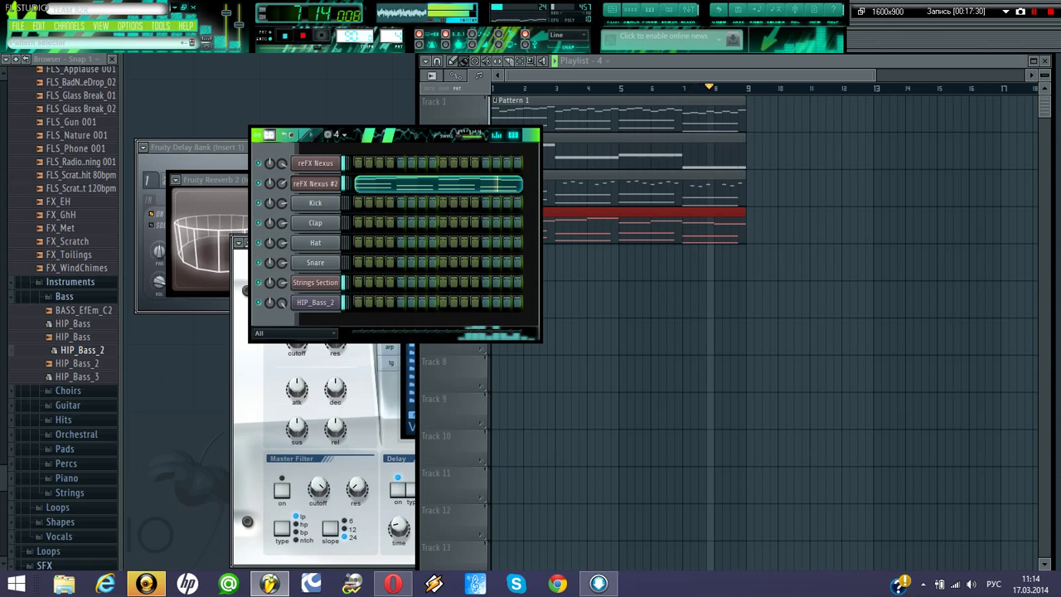
pyautogui.press('F5')
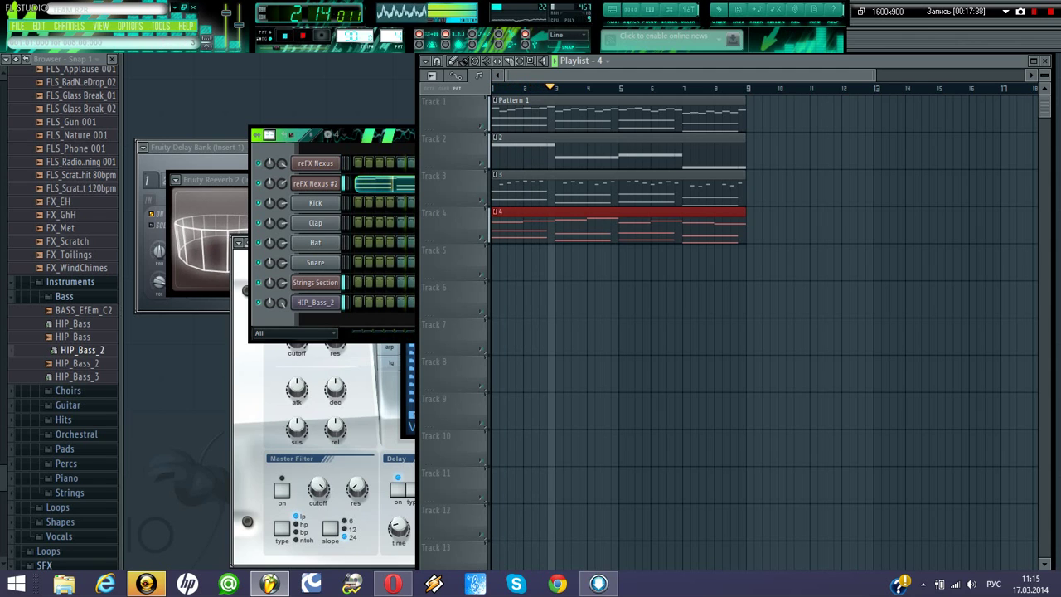
pyautogui.press('space')
# - Create an empty pattern 5 and move the channel rack slightly higher in the workspace
pyautogui.click(364, 135)
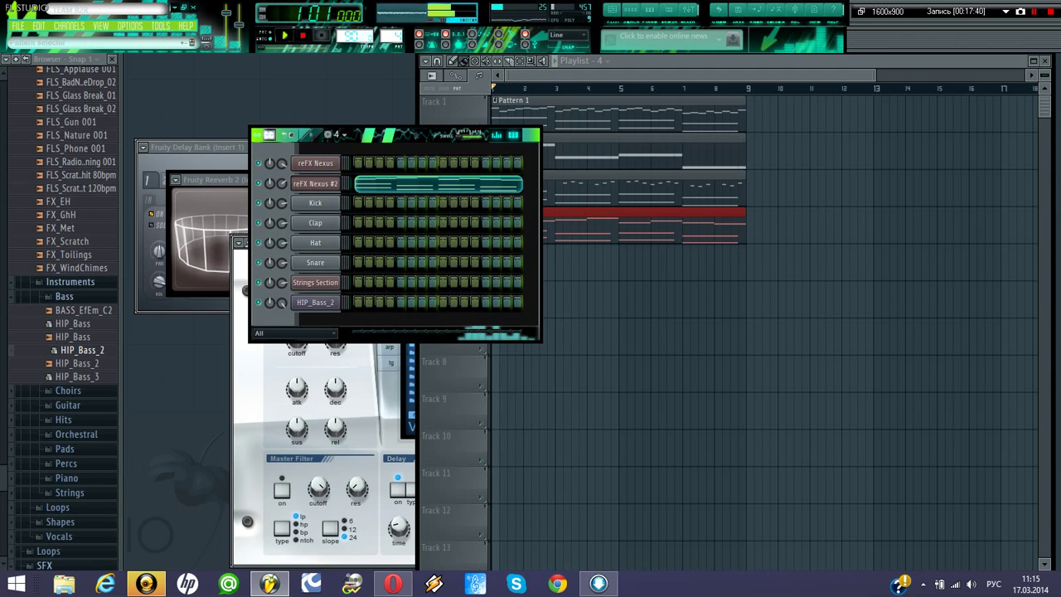
pyautogui.click(339, 135)
pyautogui.click(358, 151)
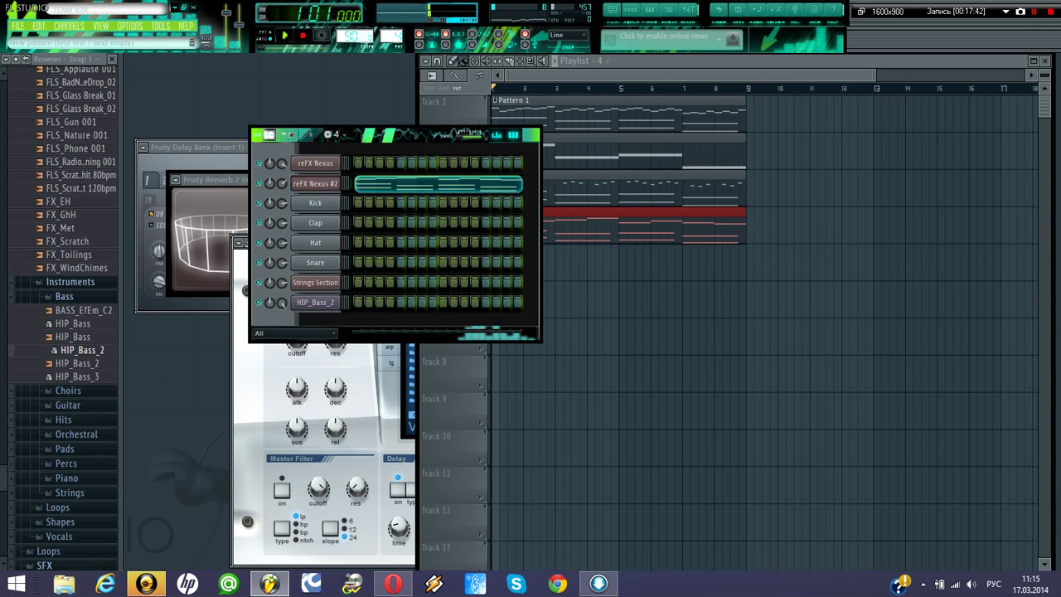
pyautogui.press('F4')
pyautogui.press('Return')
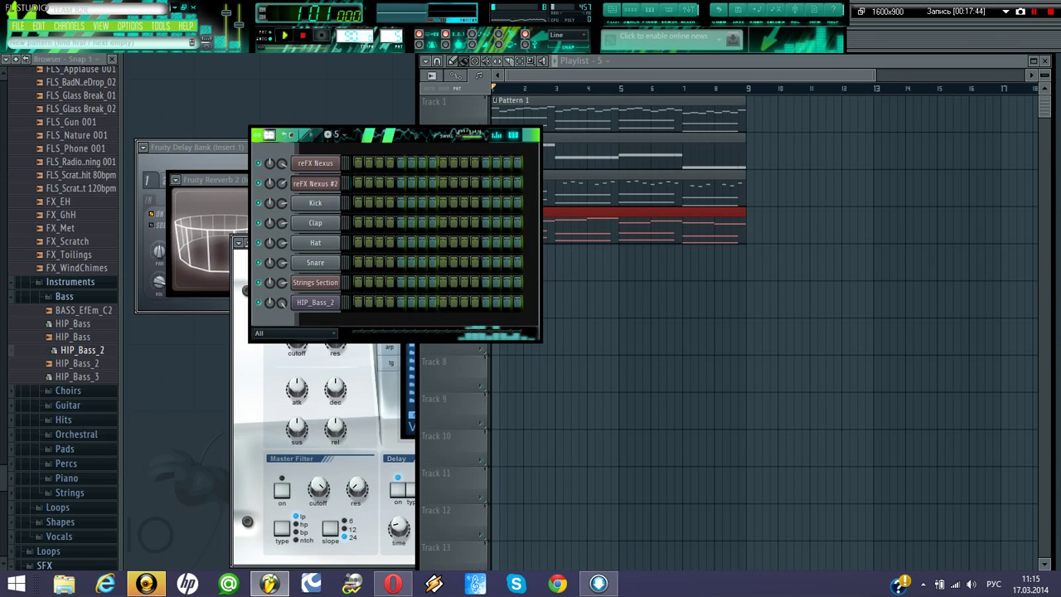
pyautogui.moveTo(407, 135); pyautogui.dragTo(414, 109)
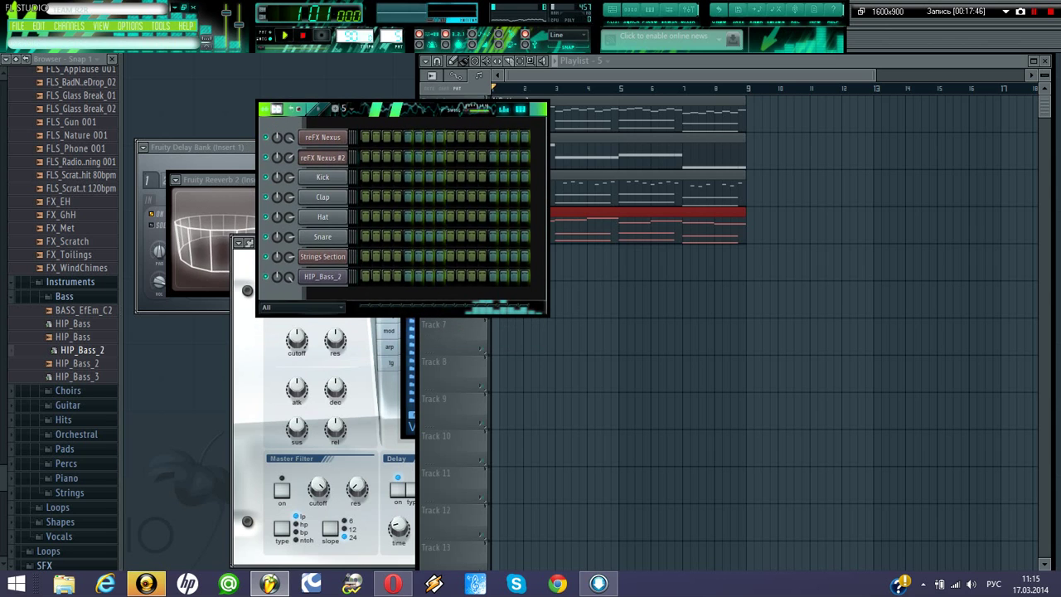
# - Browse the drum kits and audition several FPC kick samples, including FPC 7 Kick
pyautogui.moveTo(3, 443); pyautogui.dragTo(3, 349)
pyautogui.scroll(15, 63, 318)
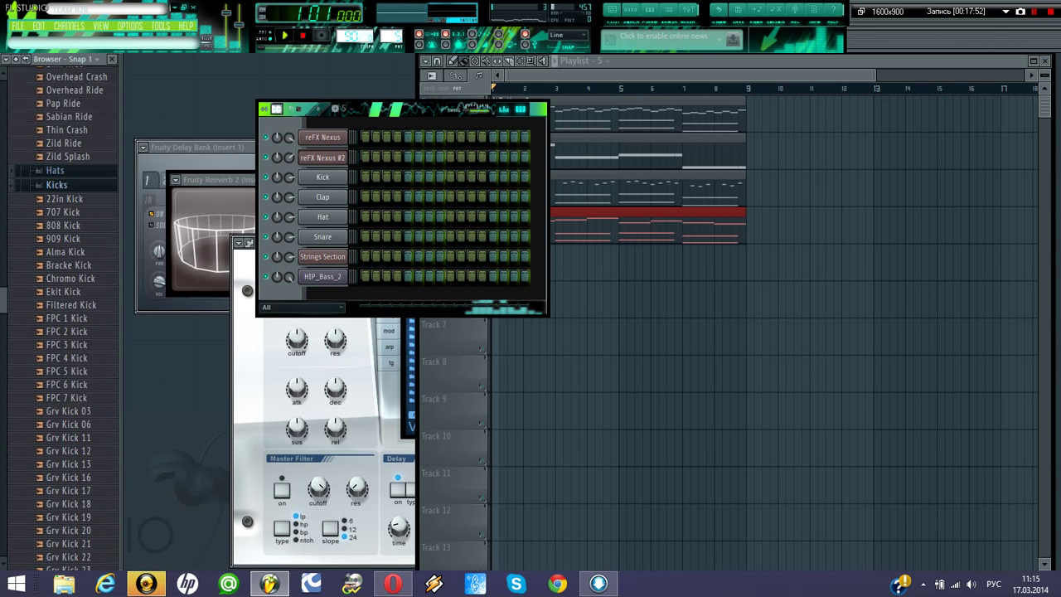
pyautogui.click(68, 349)
pyautogui.click(68, 336)
pyautogui.click(68, 322)
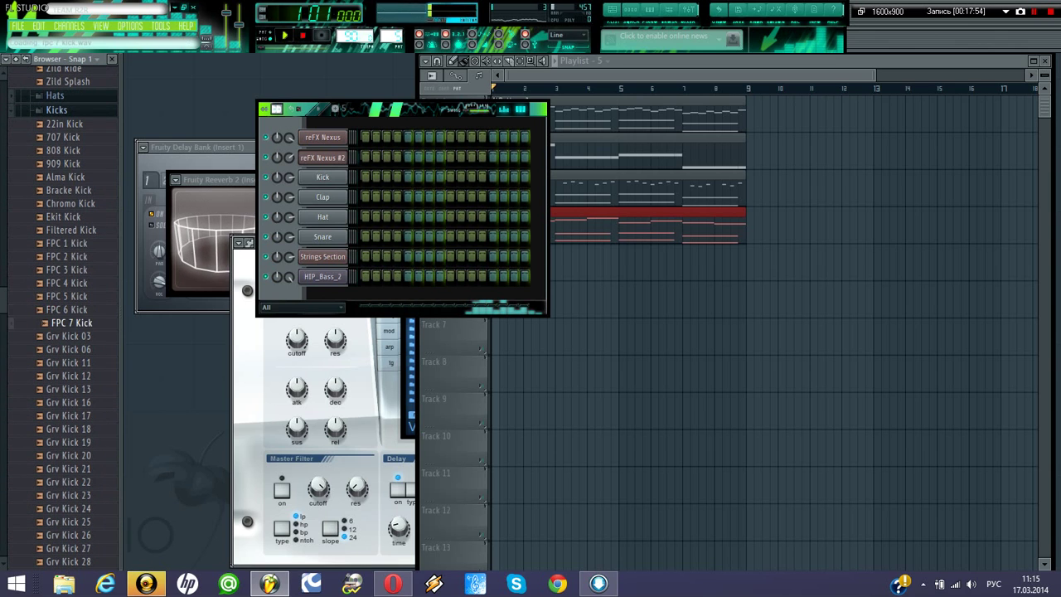
pyautogui.scroll(3, 69, 304)
pyautogui.scroll(15, 63, 318)
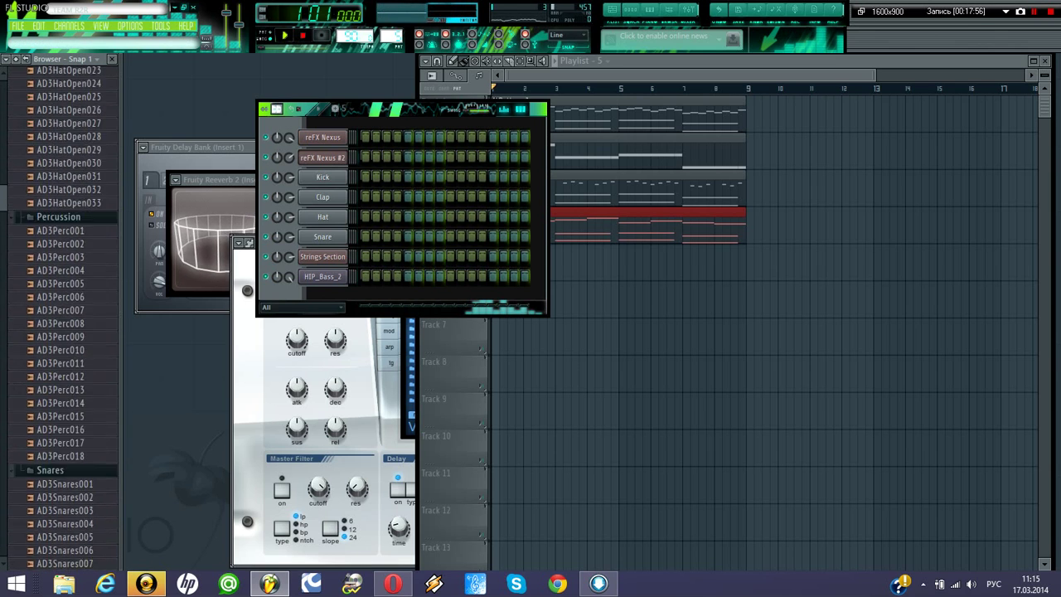
# - Audition the AD3 snares and replace the Snare channel's sample with AD3Snares042
pyautogui.scroll(-20, 66, 398)
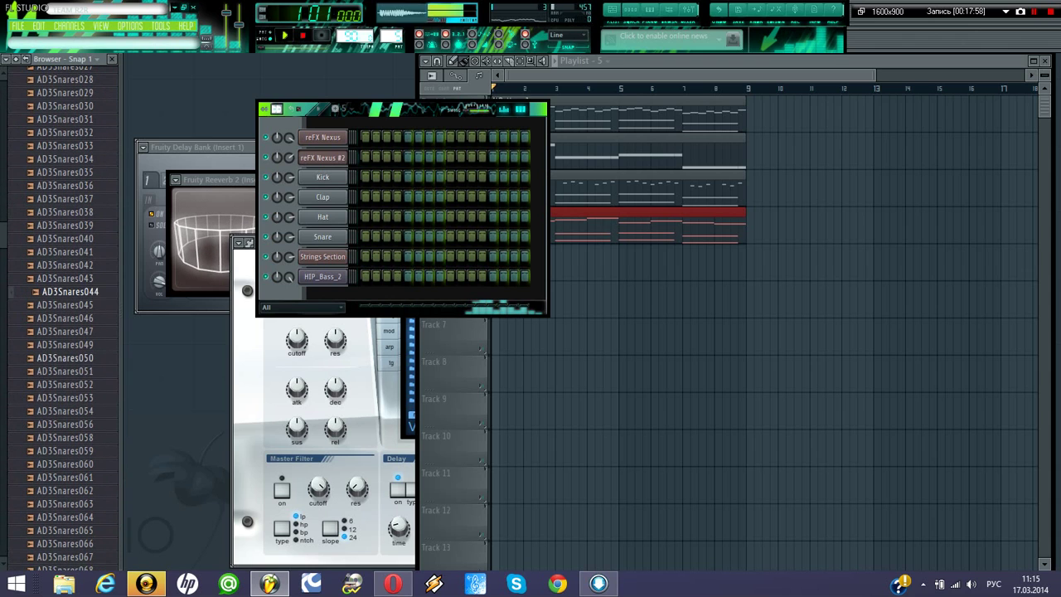
pyautogui.click(66, 252)
pyautogui.click(67, 265)
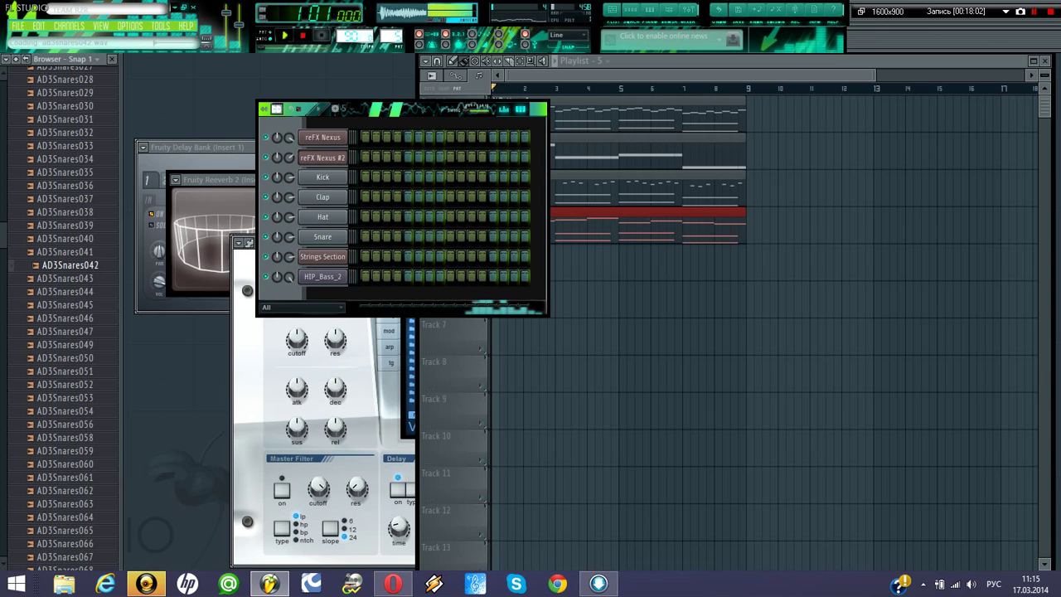
pyautogui.moveTo(69, 265); pyautogui.dragTo(269, 249)
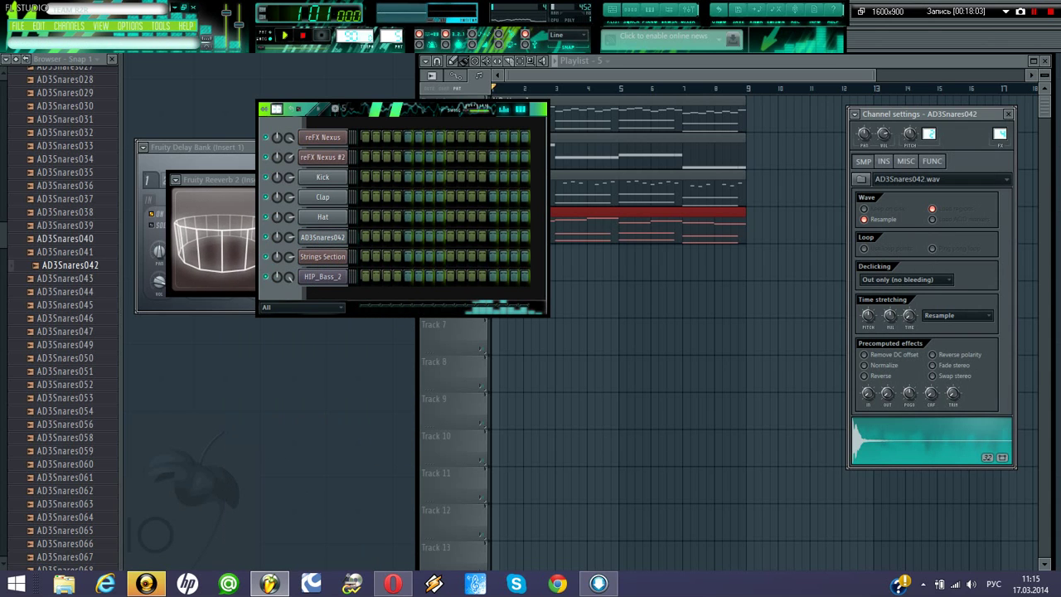
# - Audition the AD3 percussion samples and replace the Clap channel's sample with AD3Perc018
pyautogui.scroll(15, 59, 318)
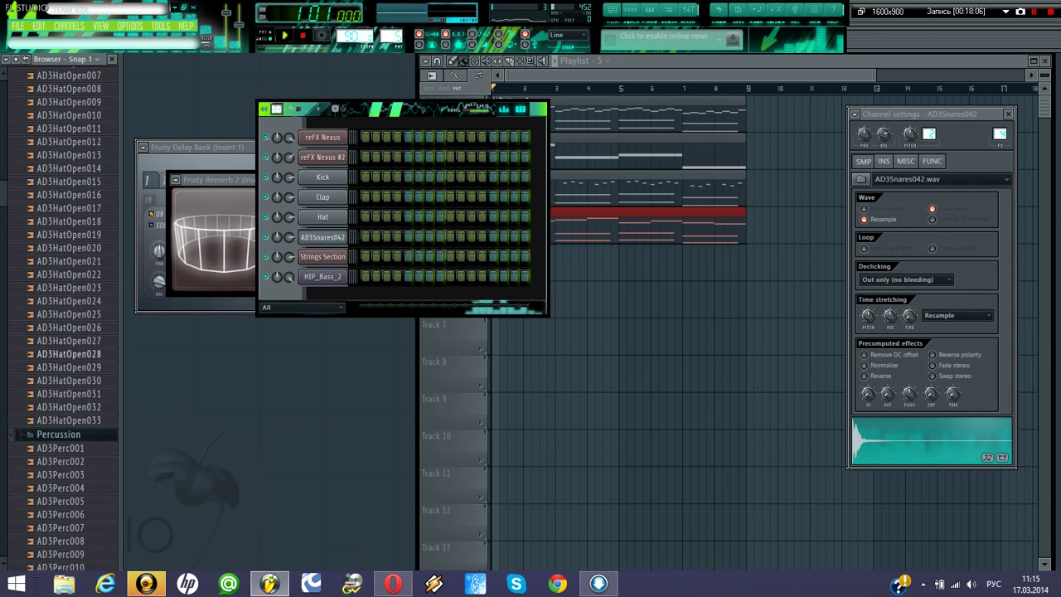
pyautogui.click(62, 462)
pyautogui.scroll(-4, 61, 462)
pyautogui.click(61, 462)
pyautogui.click(63, 475)
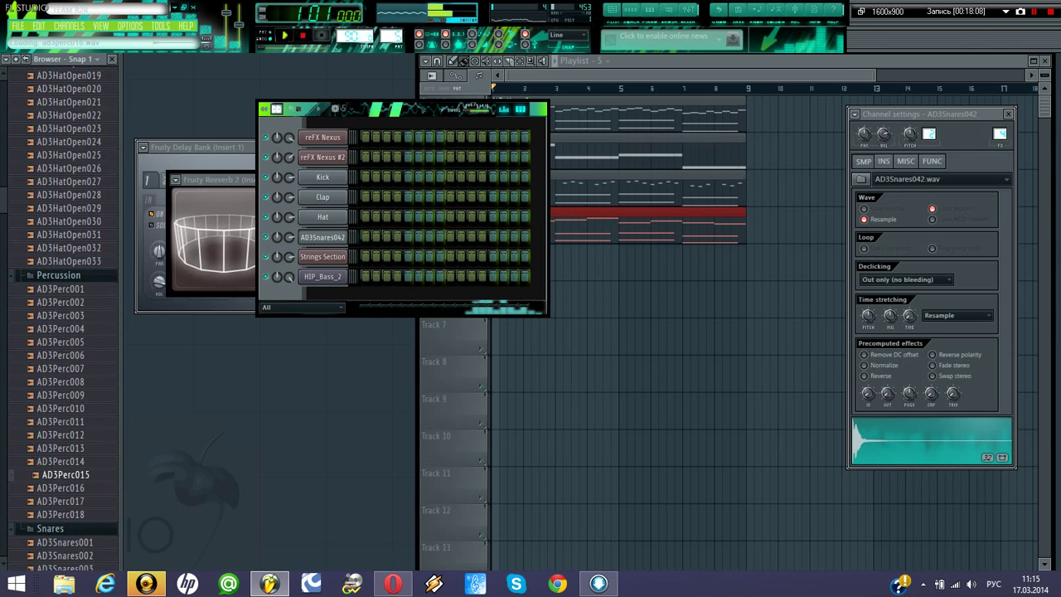
pyautogui.click(63, 488)
pyautogui.click(64, 502)
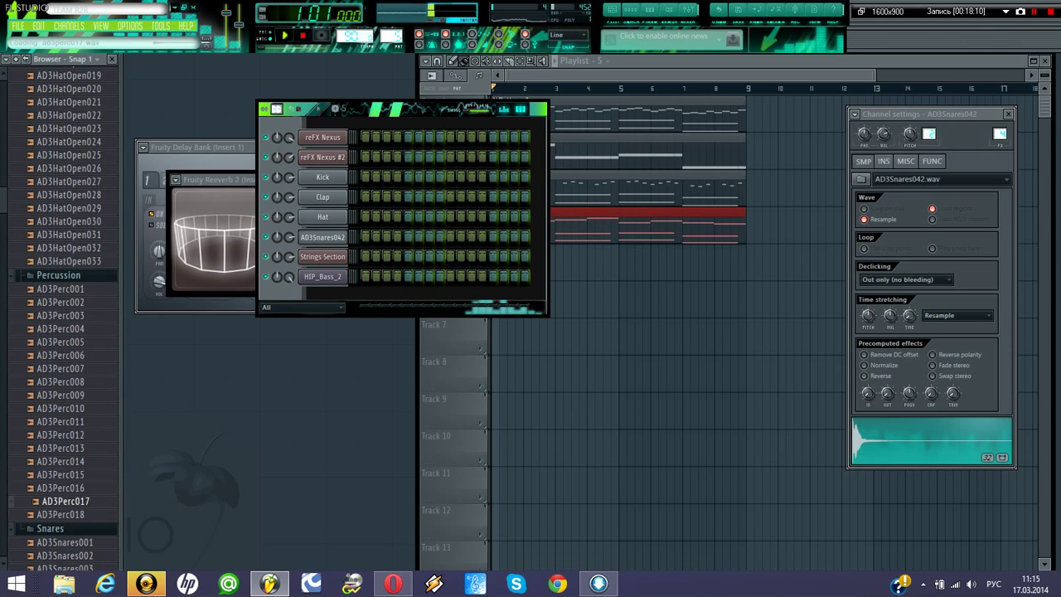
pyautogui.click(65, 514)
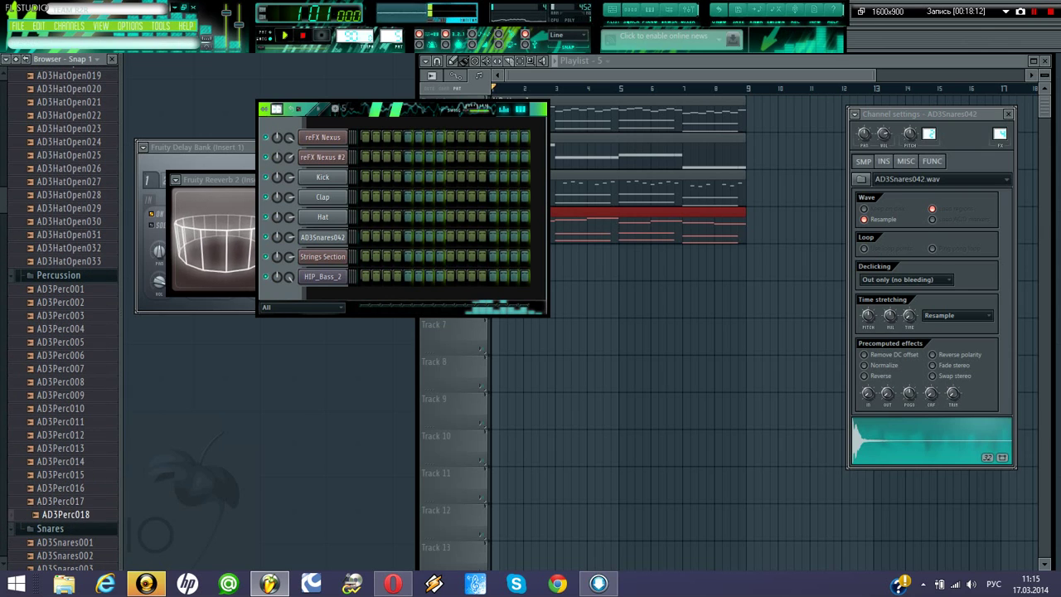
pyautogui.moveTo(65, 514); pyautogui.dragTo(319, 236)
# - Compare the first AD3 open hats and add AD3HatOpen001 as a new channel above Hat
pyautogui.scroll(10, 63, 315)
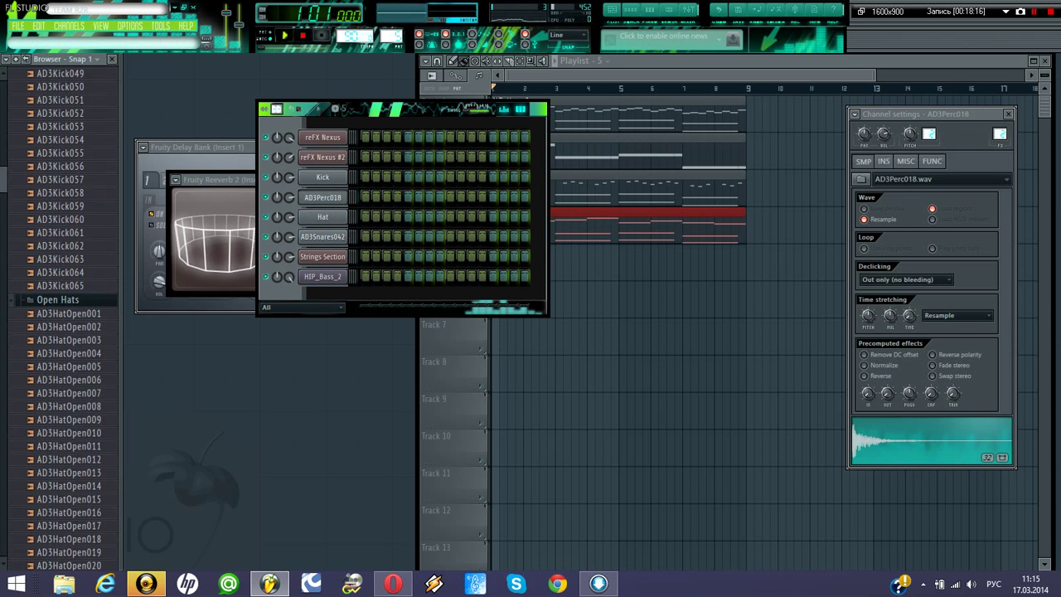
pyautogui.click(70, 331)
pyautogui.click(70, 319)
pyautogui.click(70, 330)
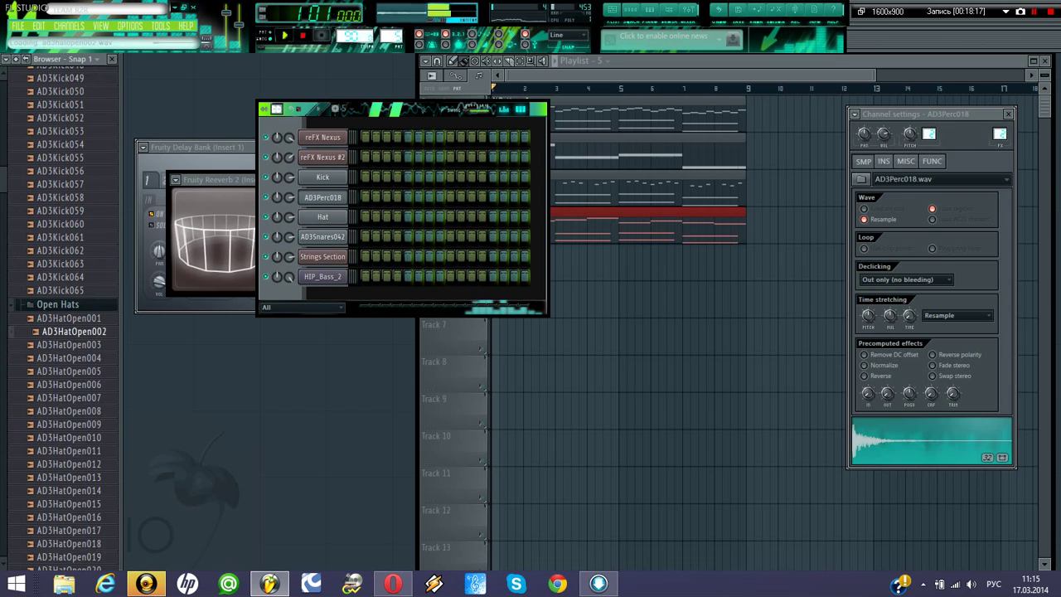
pyautogui.moveTo(73, 318); pyautogui.dragTo(283, 238)
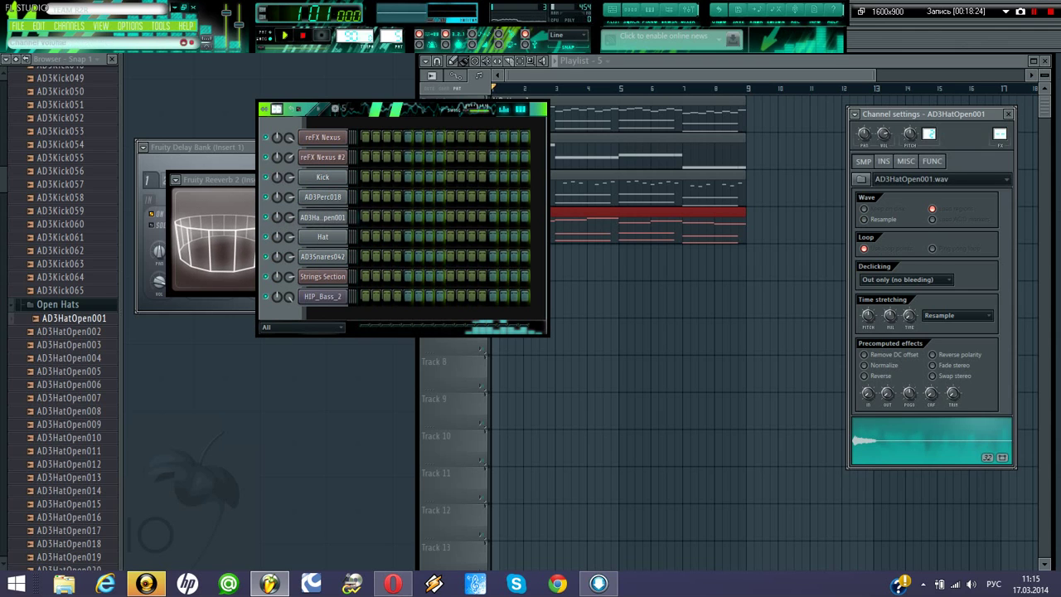
# - Audition the AD3 kicks and replace the Kick channel's sample with AD3Kick032
pyautogui.scroll(3, 66, 223)
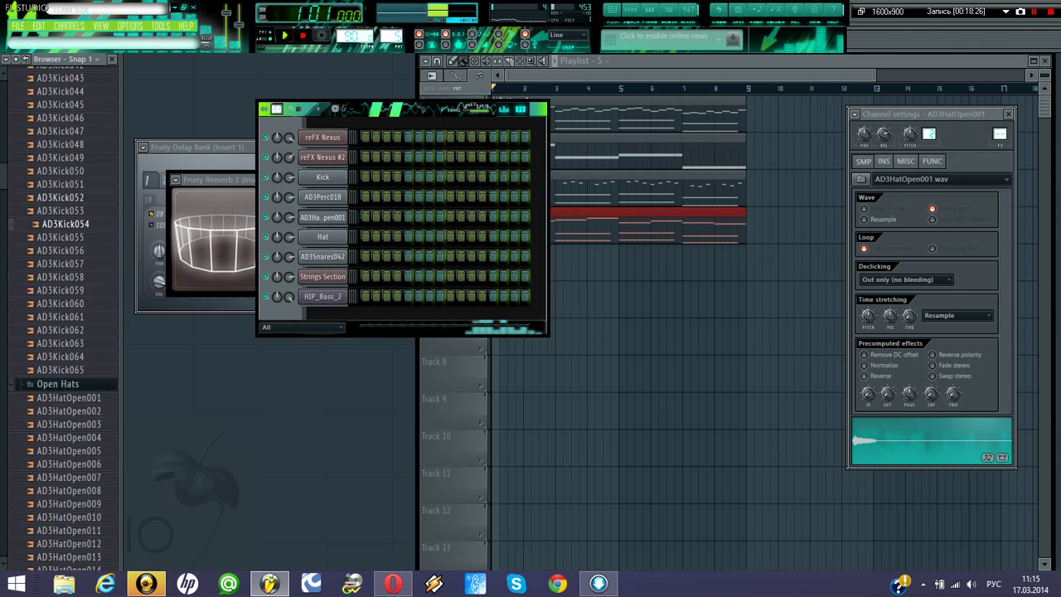
pyautogui.scroll(8, 67, 248)
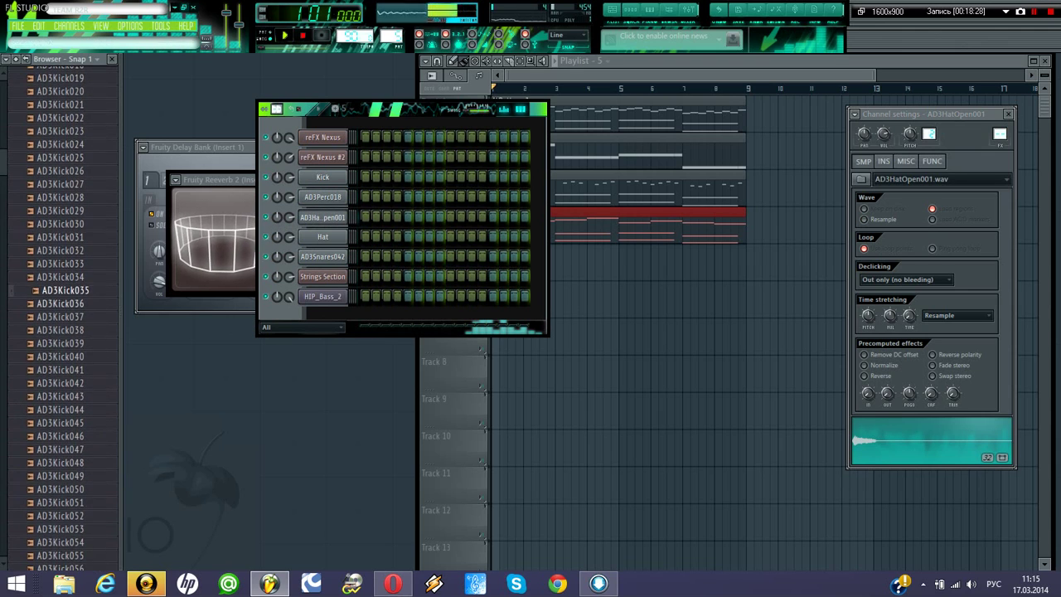
pyautogui.click(62, 303)
pyautogui.click(63, 251)
pyautogui.click(62, 237)
pyautogui.click(62, 250)
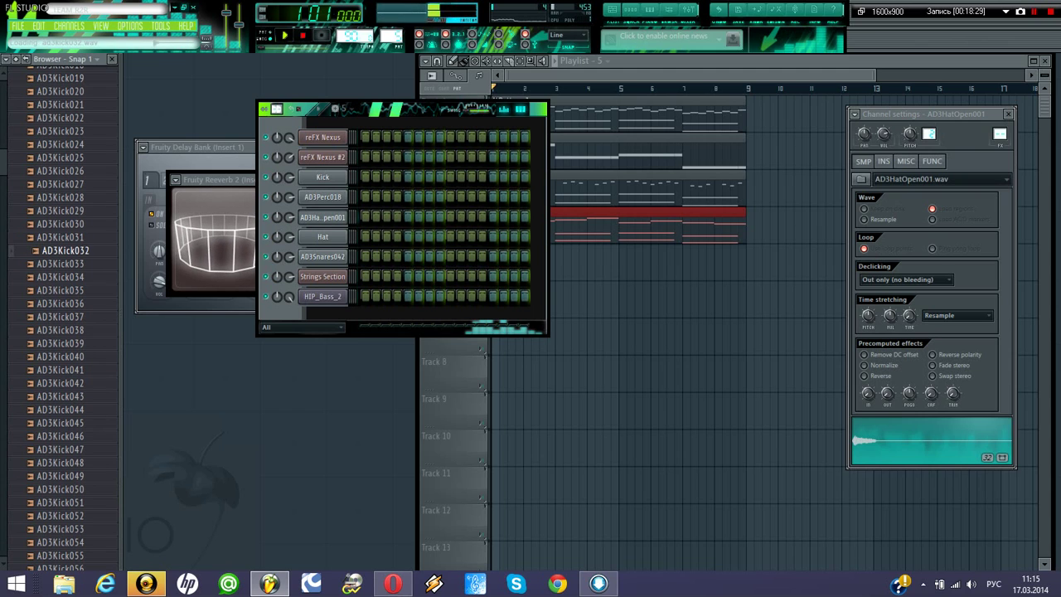
pyautogui.moveTo(64, 250); pyautogui.dragTo(322, 177)
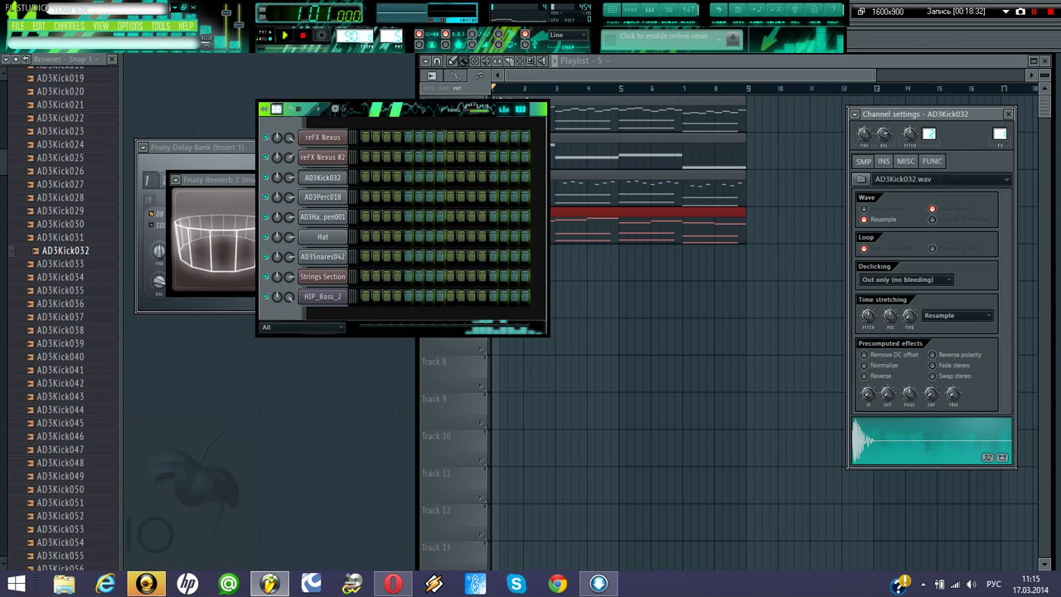
# - Audition the AD3 kicks from AD3Kick012 to AD3Kick015 and add AD3Kick012 as a new channel above AD3Kick032
pyautogui.scroll(5, 64, 249)
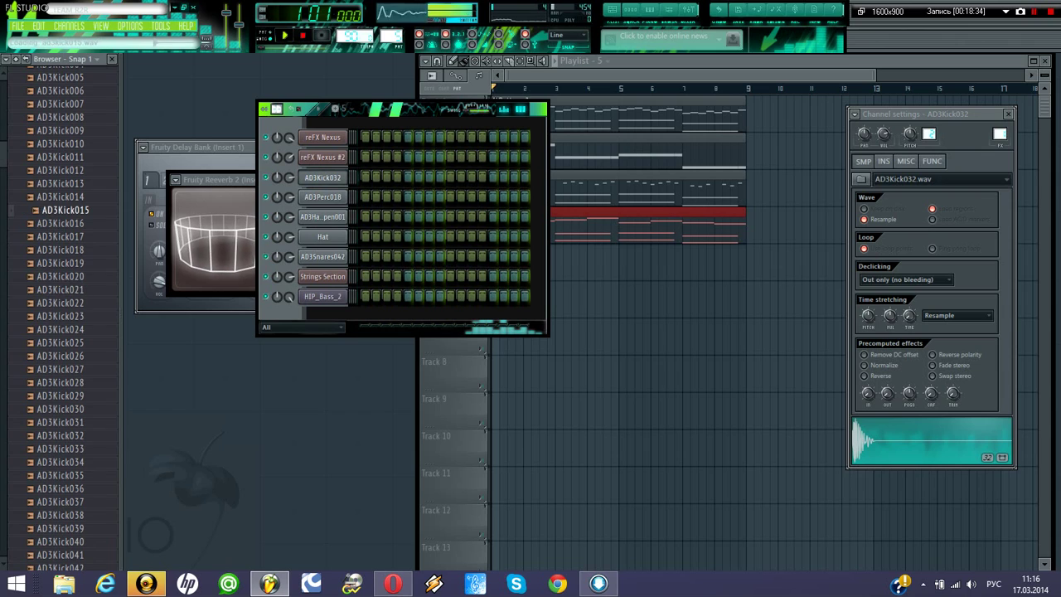
pyautogui.click(62, 198)
pyautogui.click(62, 211)
pyautogui.click(62, 184)
pyautogui.click(62, 197)
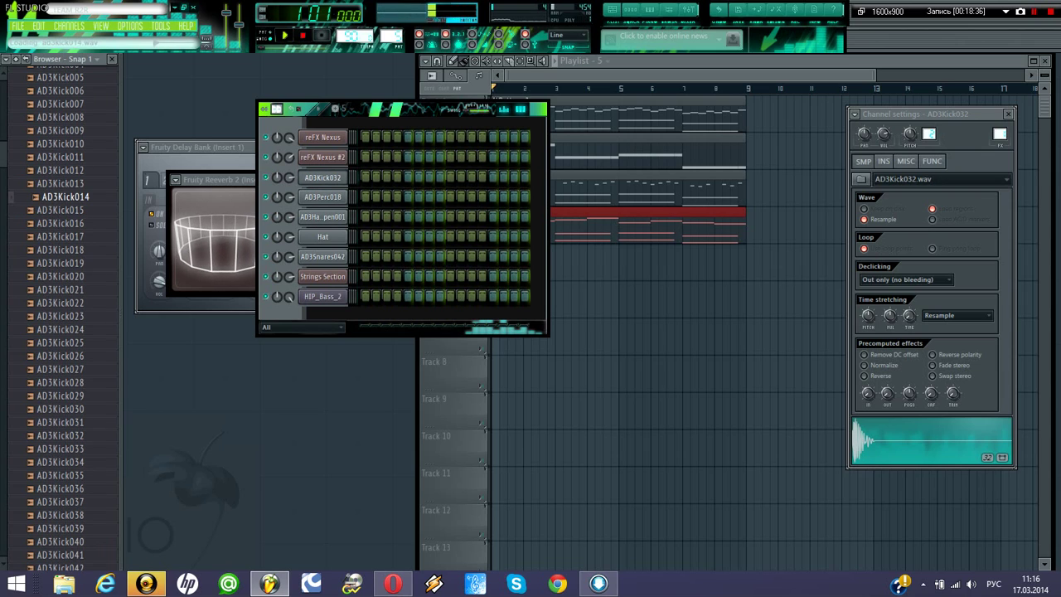
pyautogui.click(62, 171)
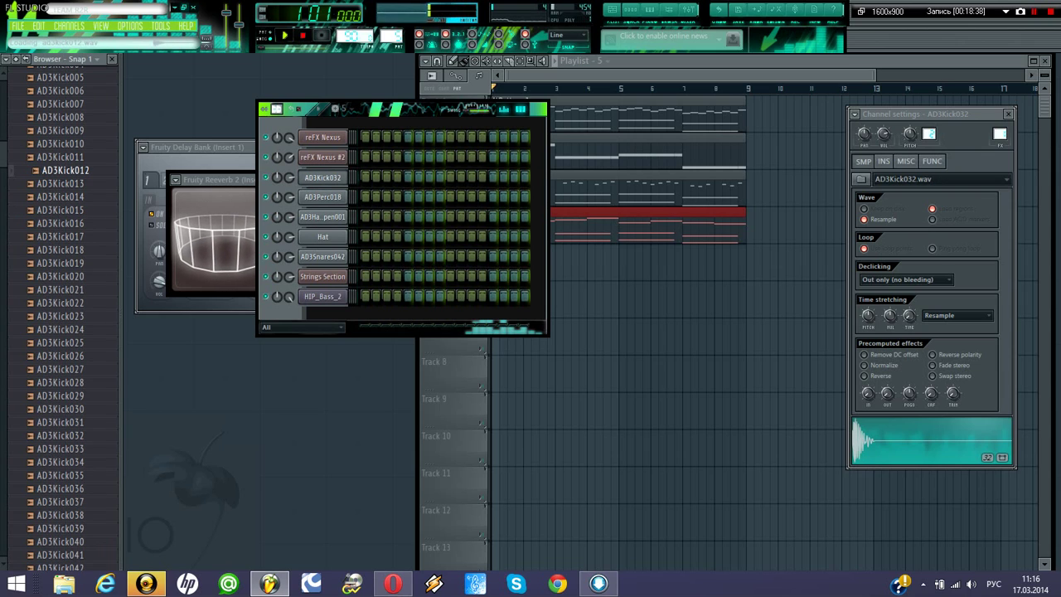
pyautogui.moveTo(62, 170); pyautogui.dragTo(273, 203)
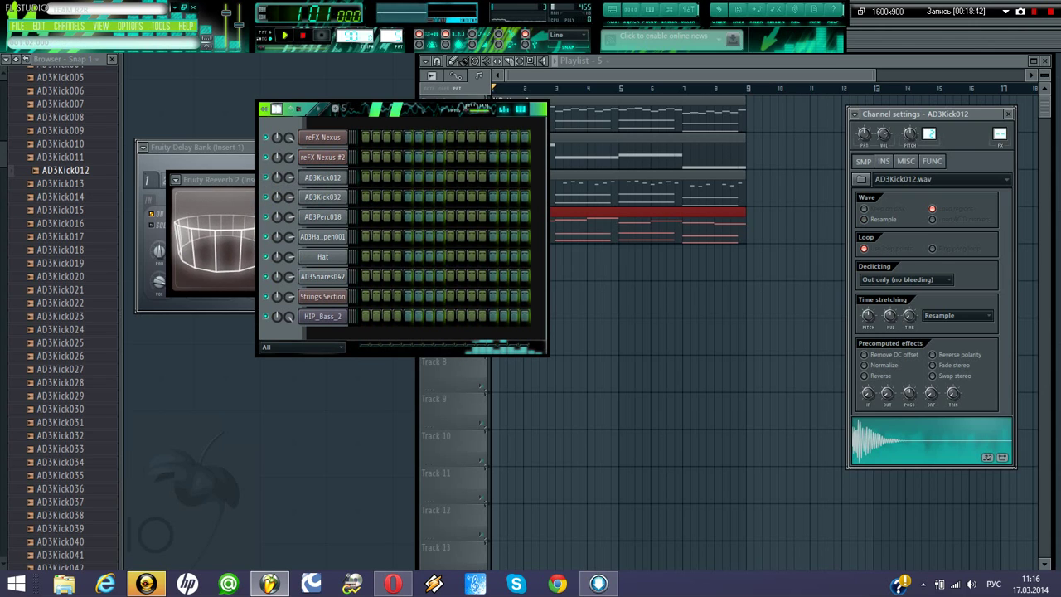
# - Find AD3HatClosed014 among the AD3 closed hats, audition it and replace the Hat channel's sample with it
pyautogui.scroll(12, 70, 215)
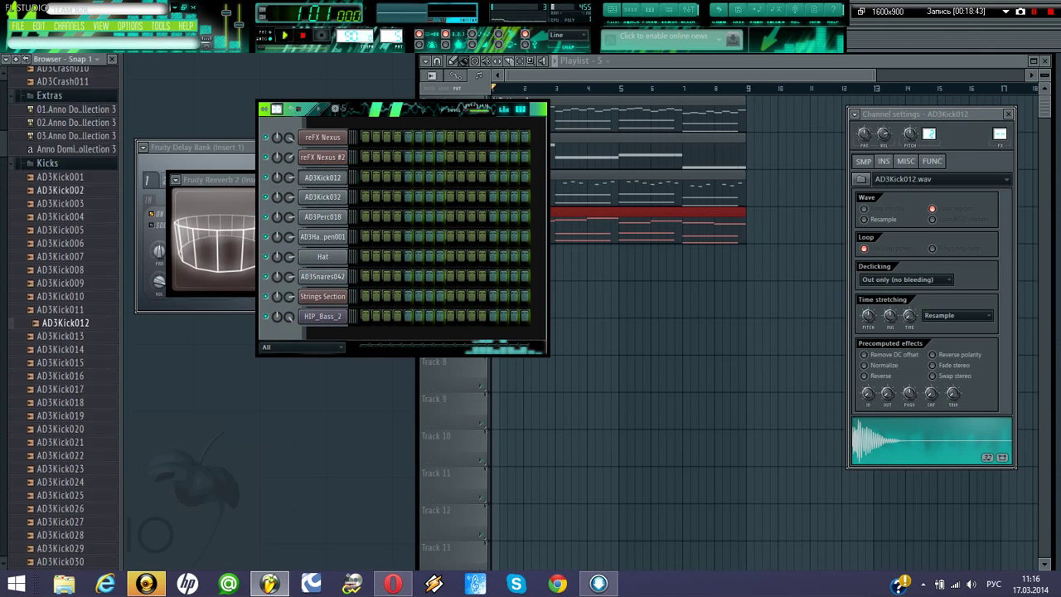
pyautogui.scroll(4, 74, 232)
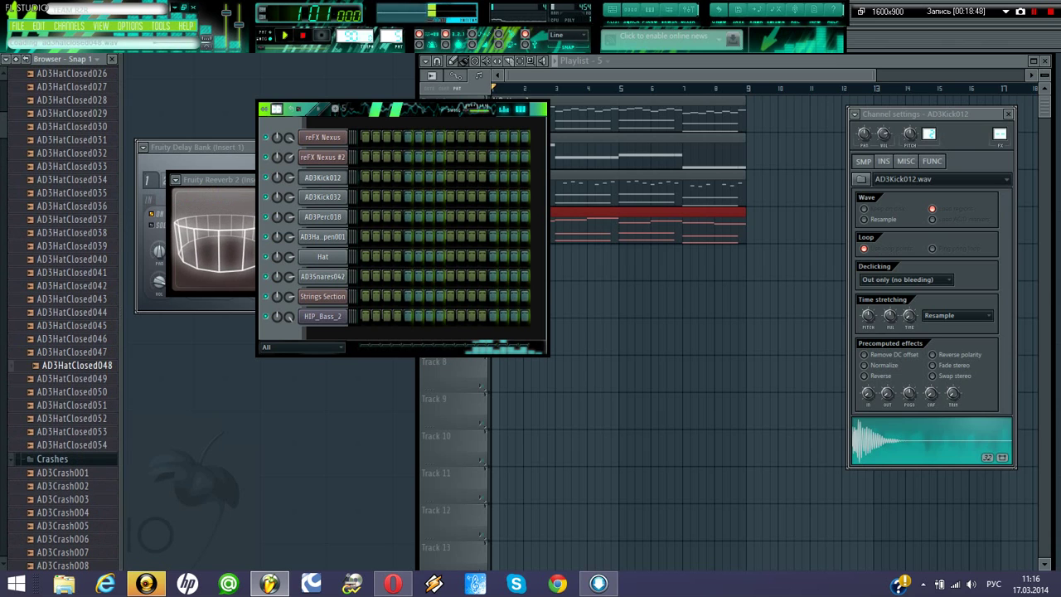
pyautogui.scroll(9, 75, 352)
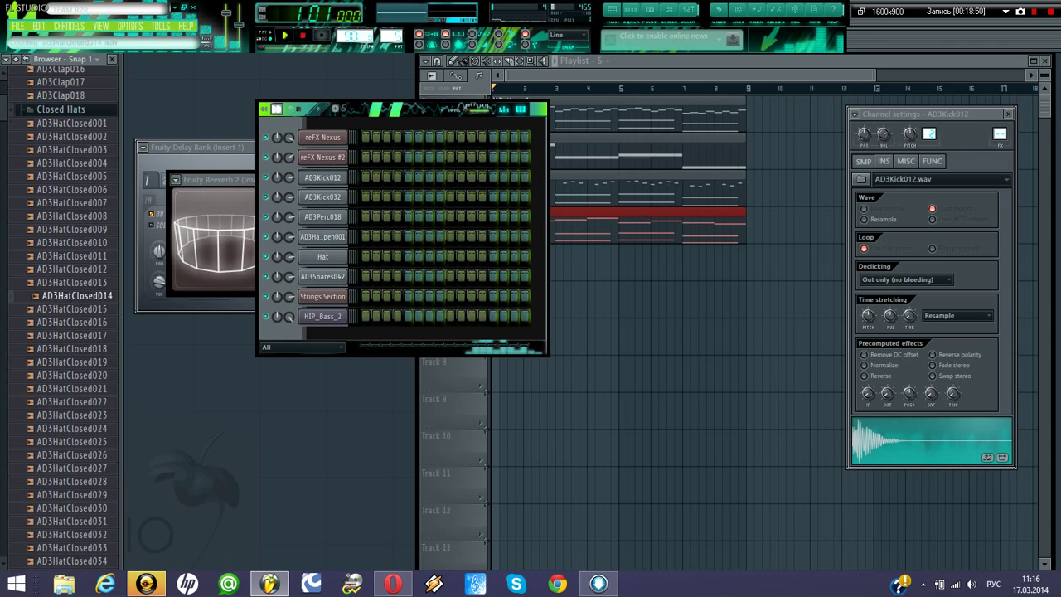
pyautogui.click(76, 314)
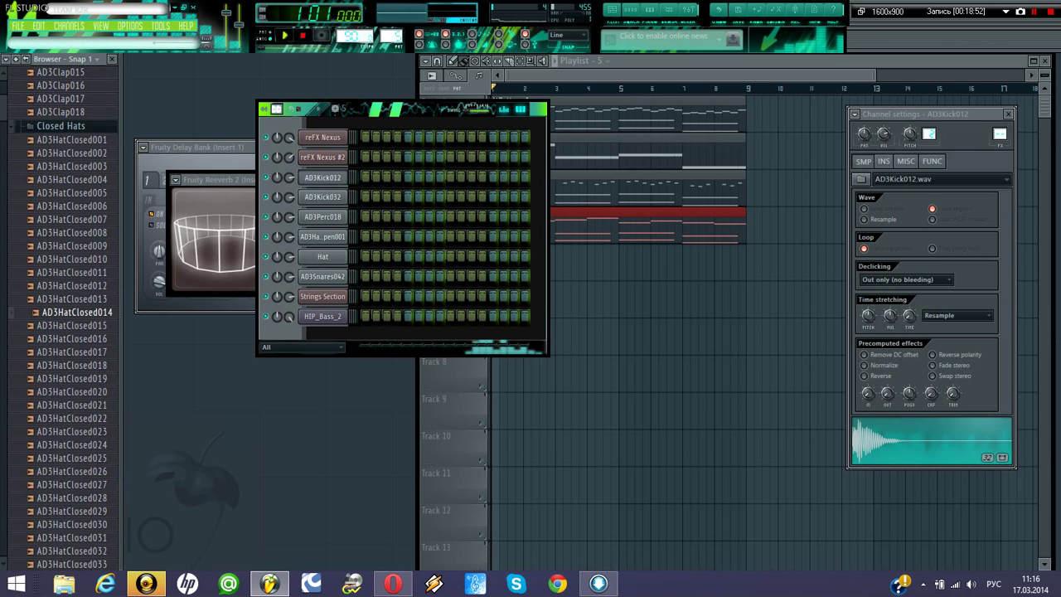
pyautogui.moveTo(77, 314); pyautogui.dragTo(322, 258)
# - Assign each drum channel from AD3Kick012 down to AD3Snares042 to its own mixer track
pyautogui.click(323, 177)
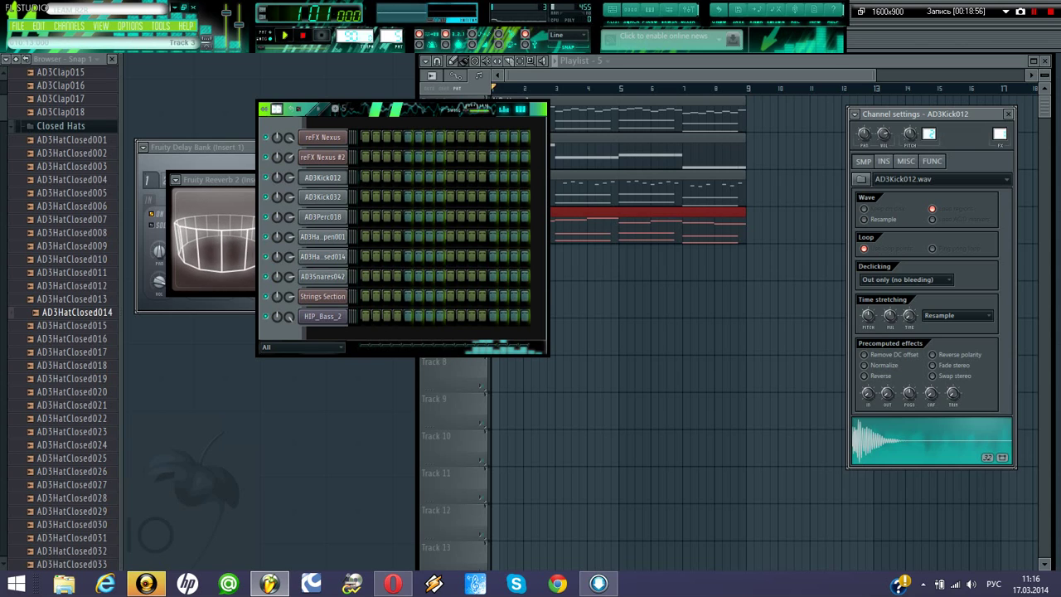
pyautogui.click(323, 196)
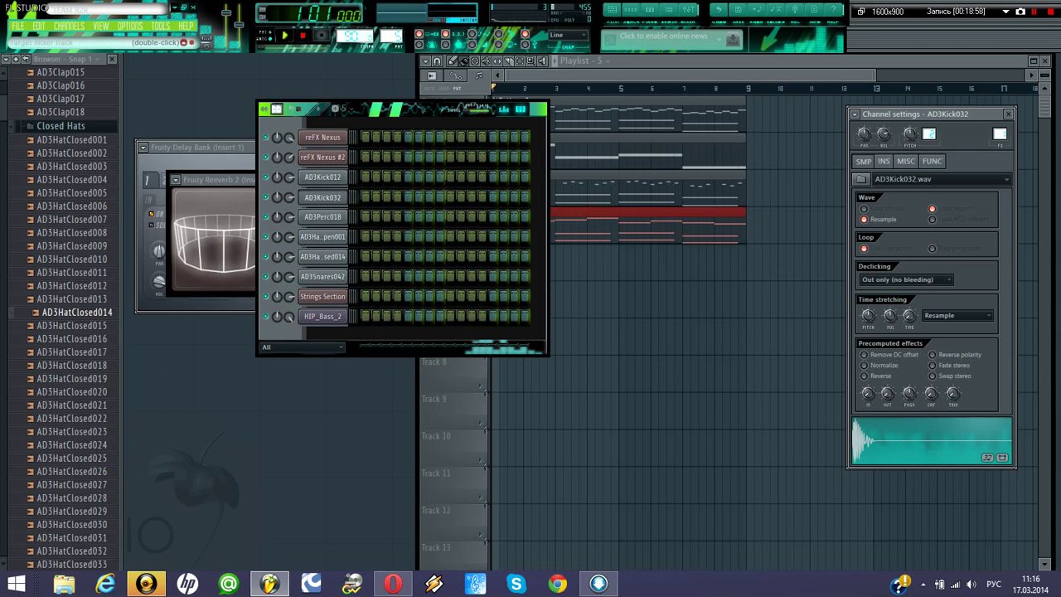
pyautogui.click(322, 217)
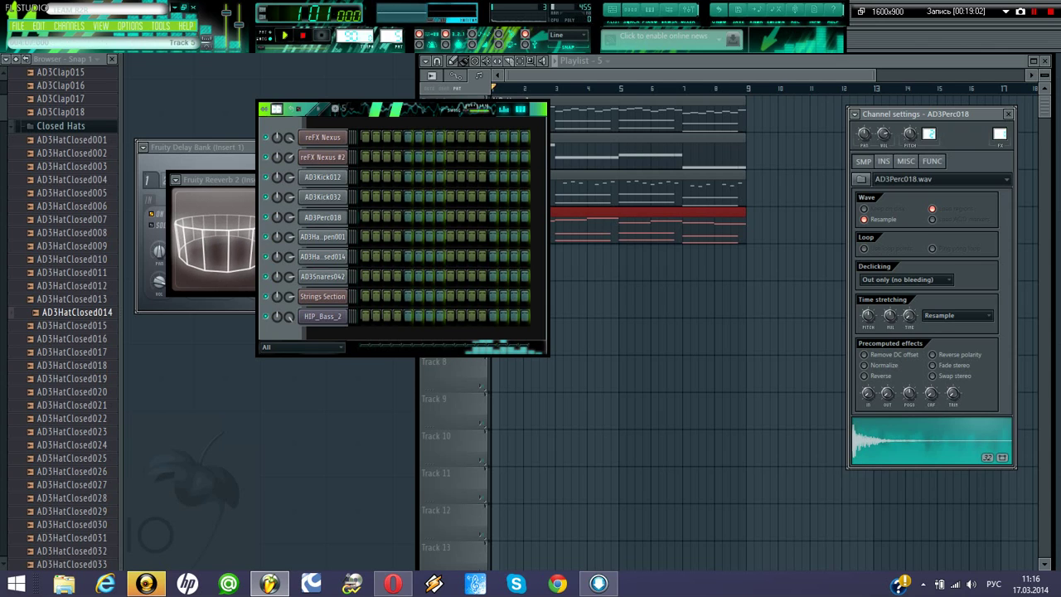
pyautogui.click(323, 237)
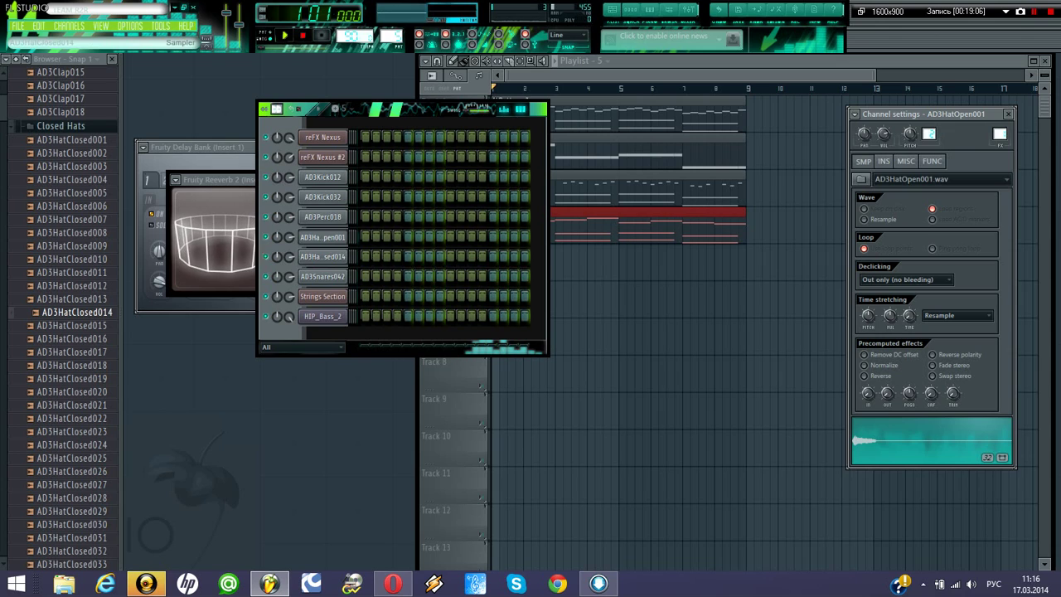
pyautogui.click(322, 257)
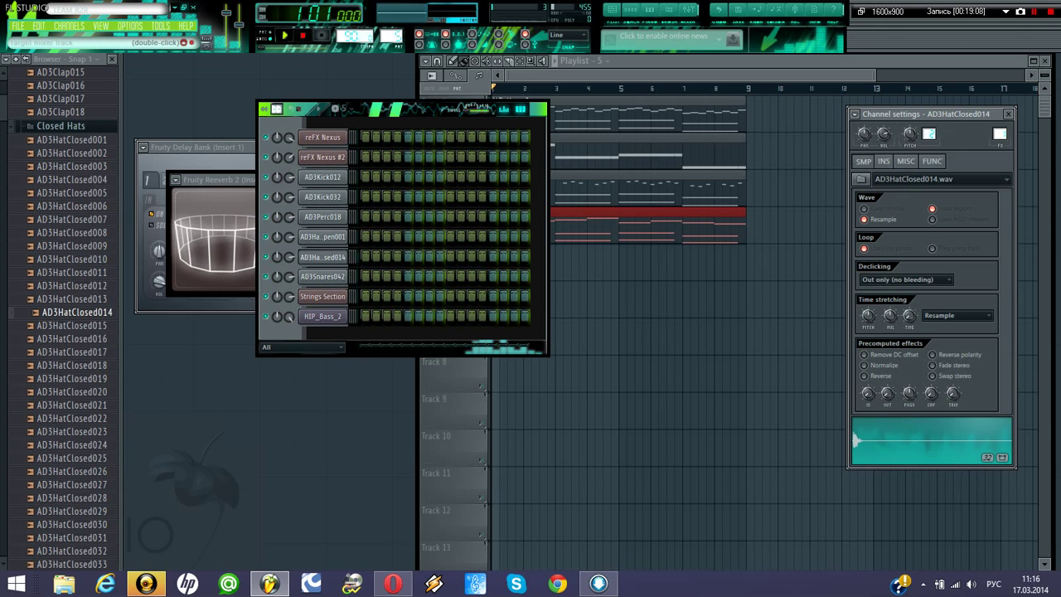
pyautogui.click(322, 277)
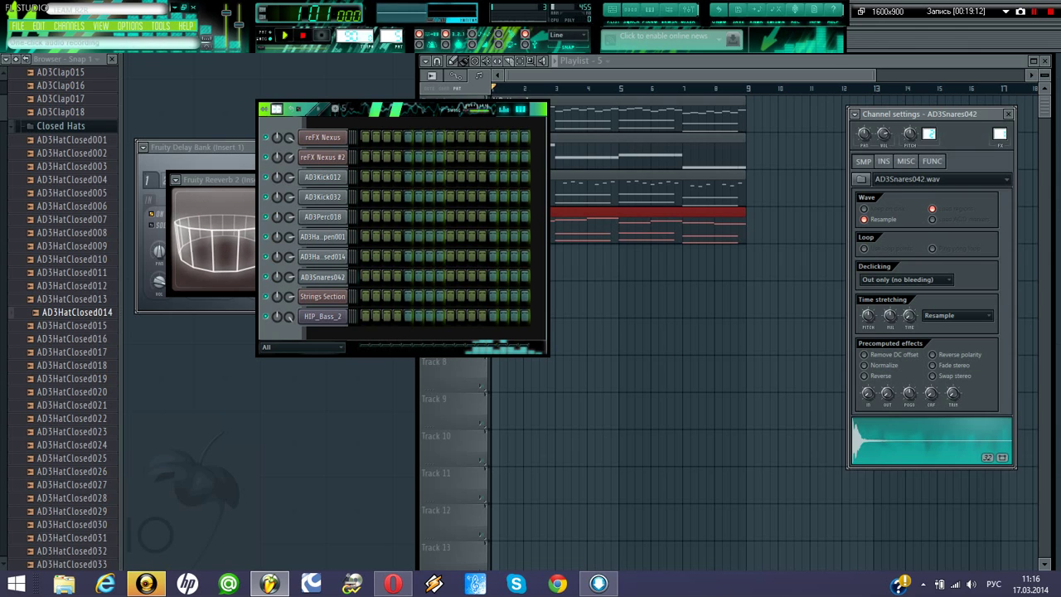
# - Show the mixer and open the channel settings of AD3Kick012
pyautogui.click(689, 10)
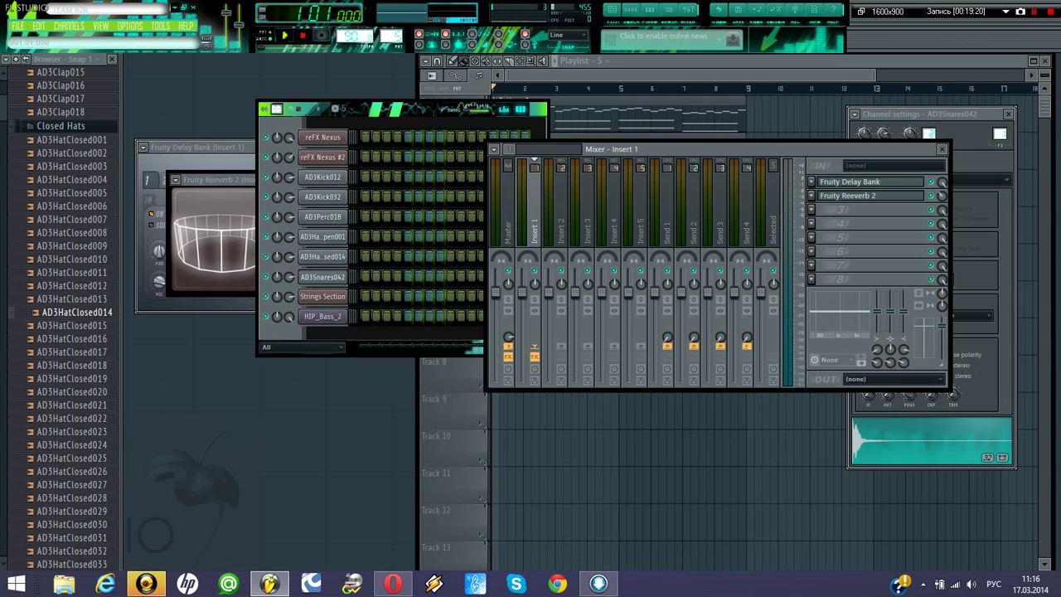
pyautogui.click(322, 177)
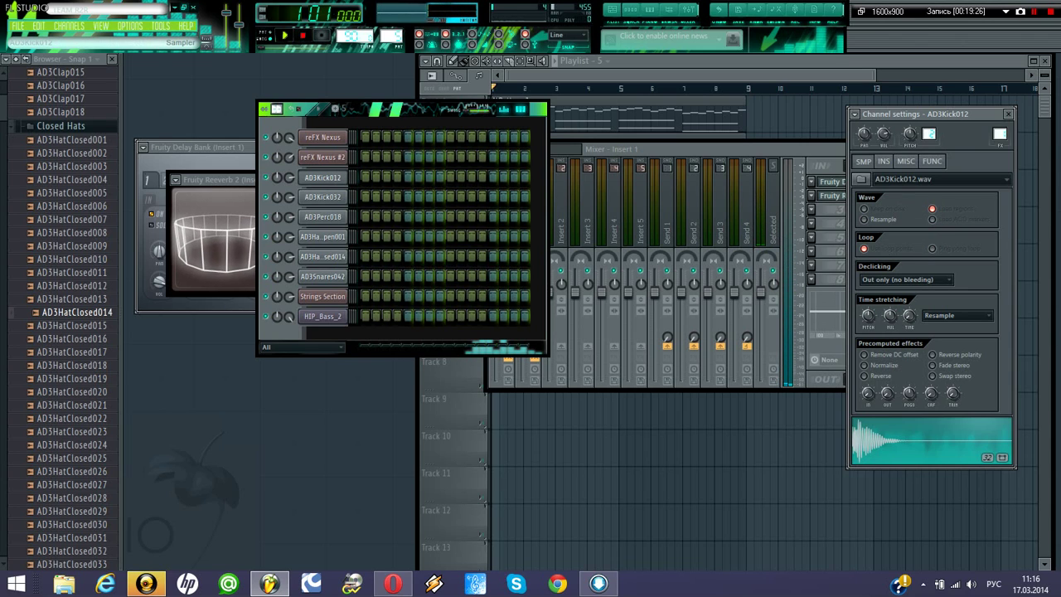
# - Route the AD3Kick012 and AD3Kick032 channels to mixer insert 2
pyautogui.click(322, 178)
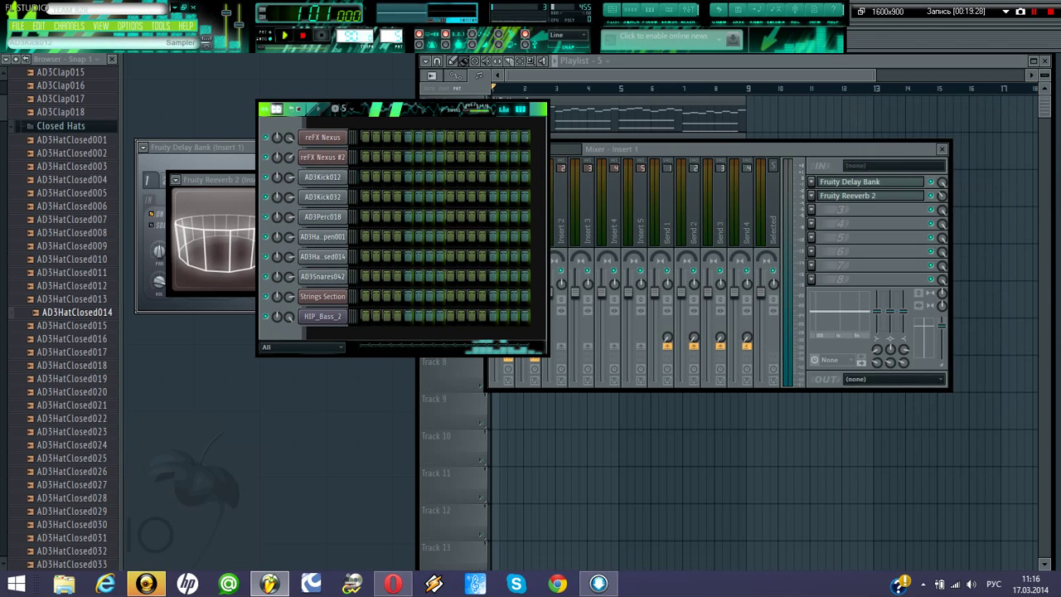
pyautogui.click(323, 177)
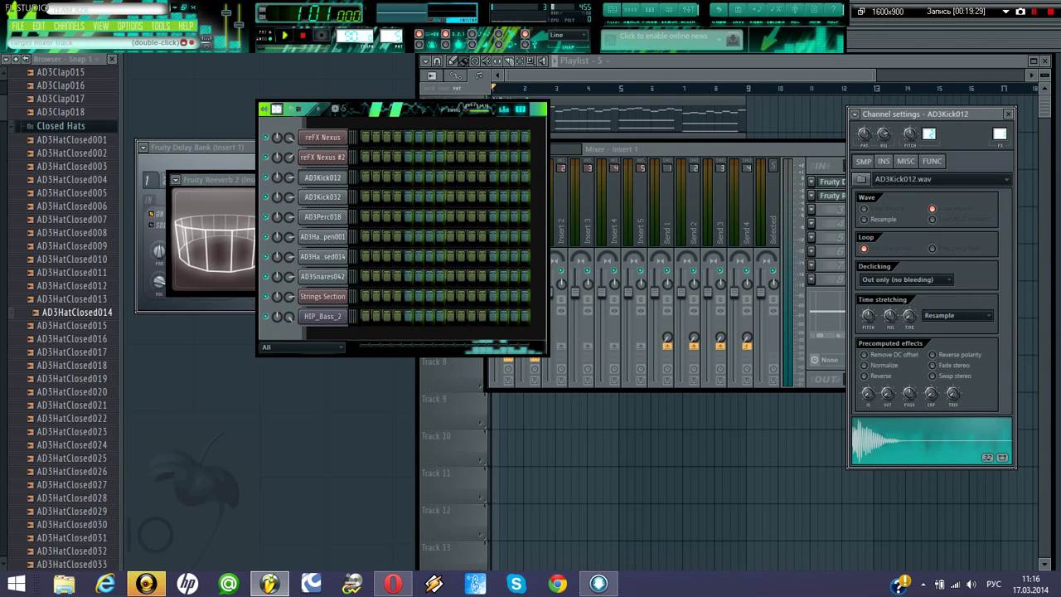
pyautogui.moveTo(999, 135); pyautogui.dragTo(999, 128)
pyautogui.click(322, 197)
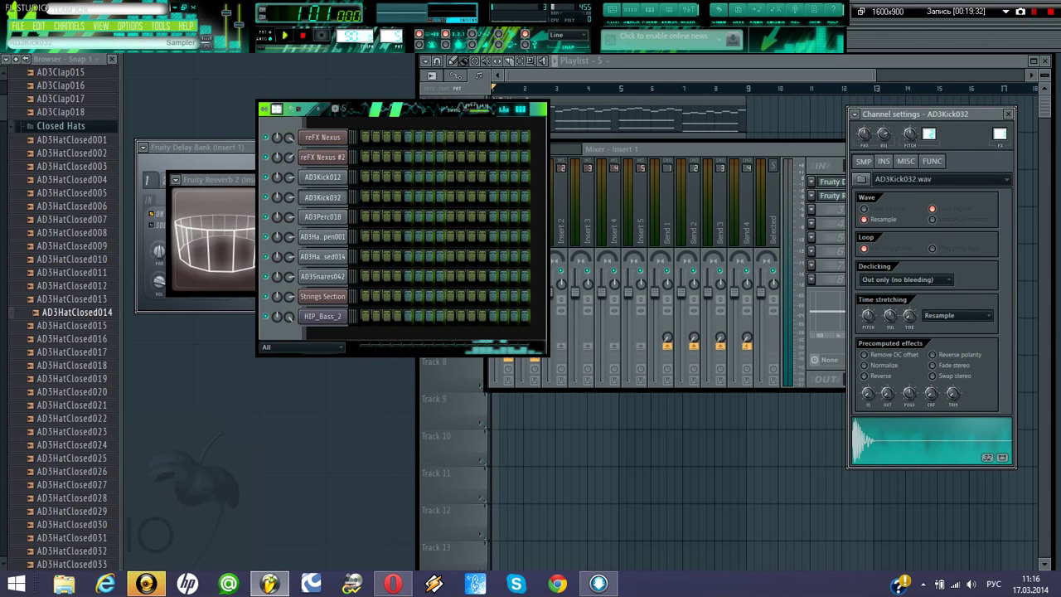
pyautogui.scroll(1, 998, 133)
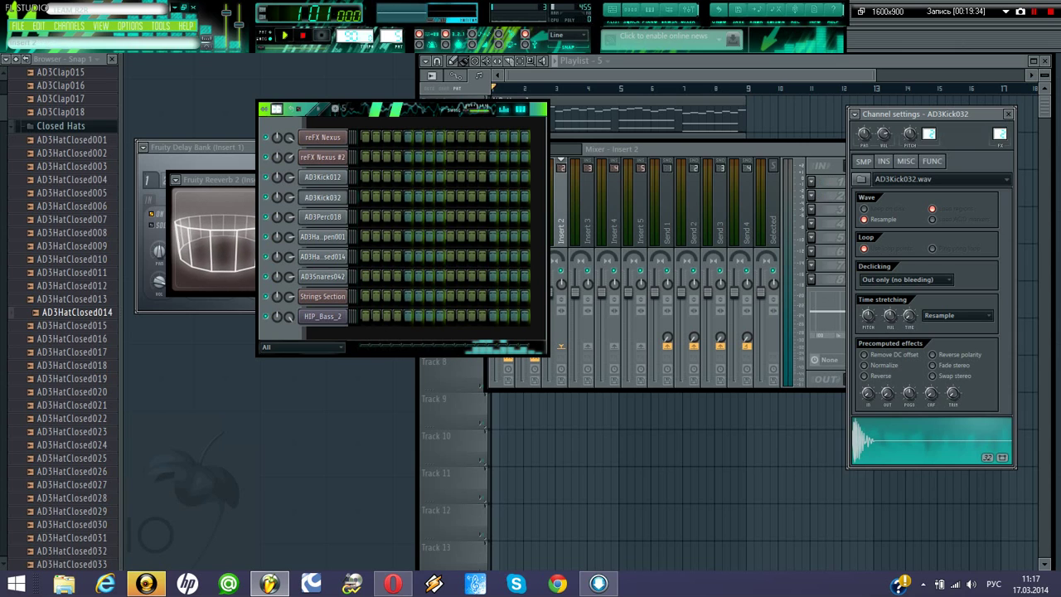
# - Route the AD3Perc018, AD3HatOpen001, AD3HatClosed014 and AD3Snares042 channels to mixer insert 2
pyautogui.press('Down')
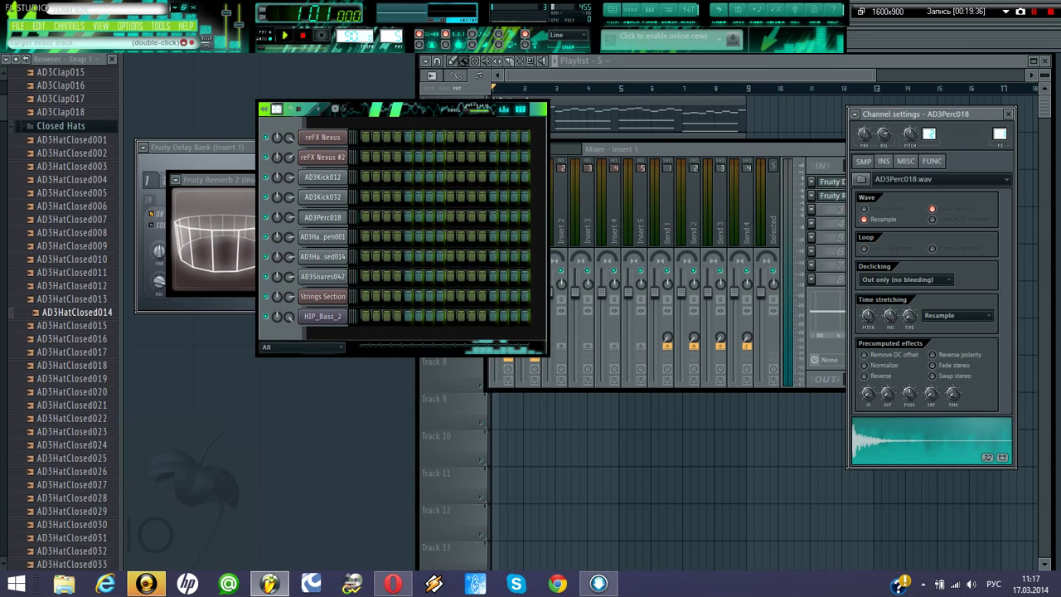
pyautogui.scroll(1, 1000, 134)
pyautogui.press('Down')
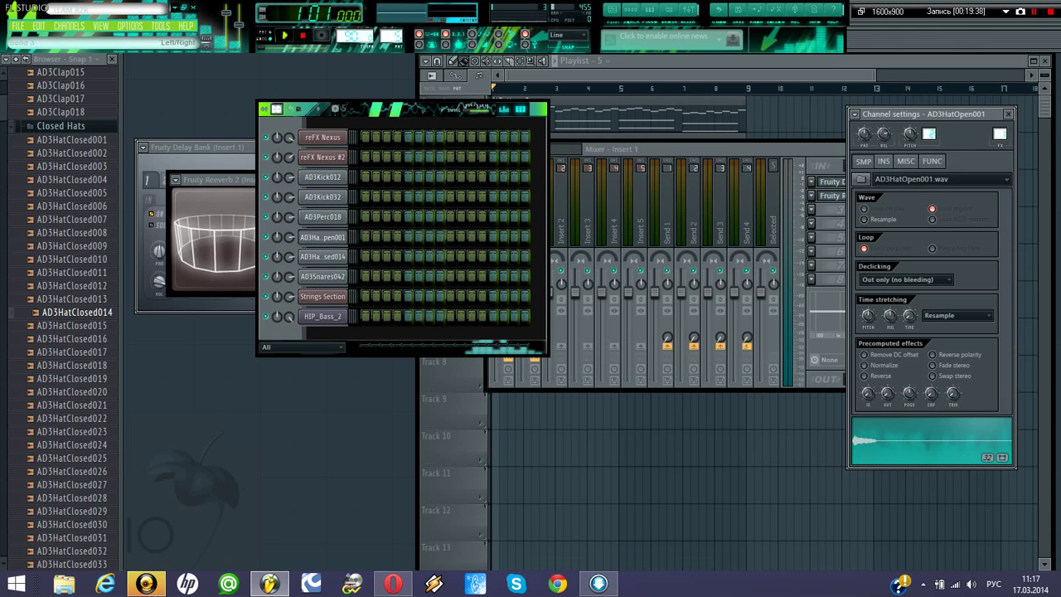
pyautogui.scroll(1, 999, 133)
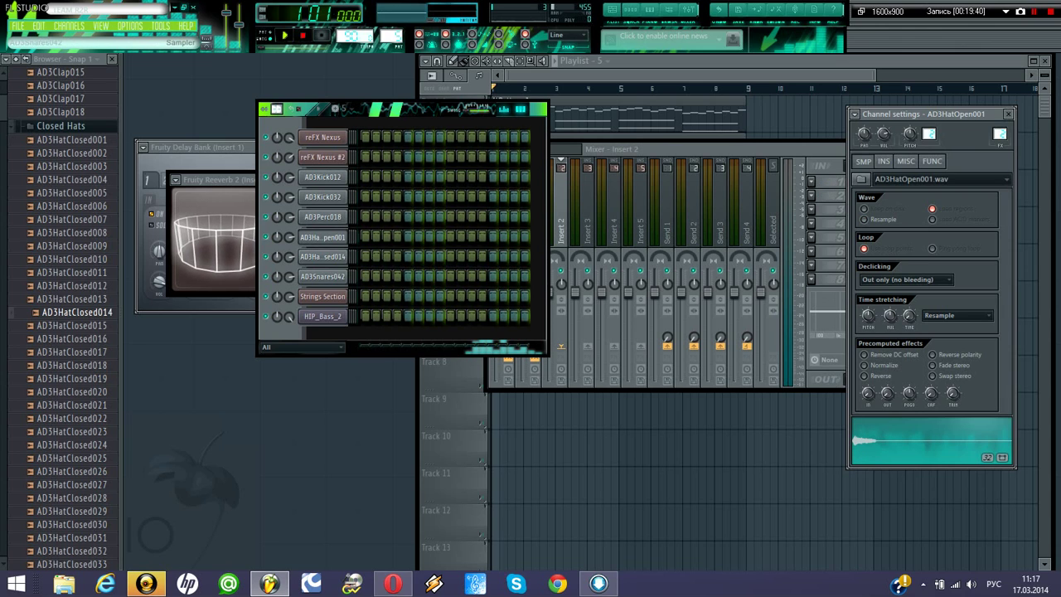
pyautogui.press('Down')
pyautogui.scroll(1, 1000, 134)
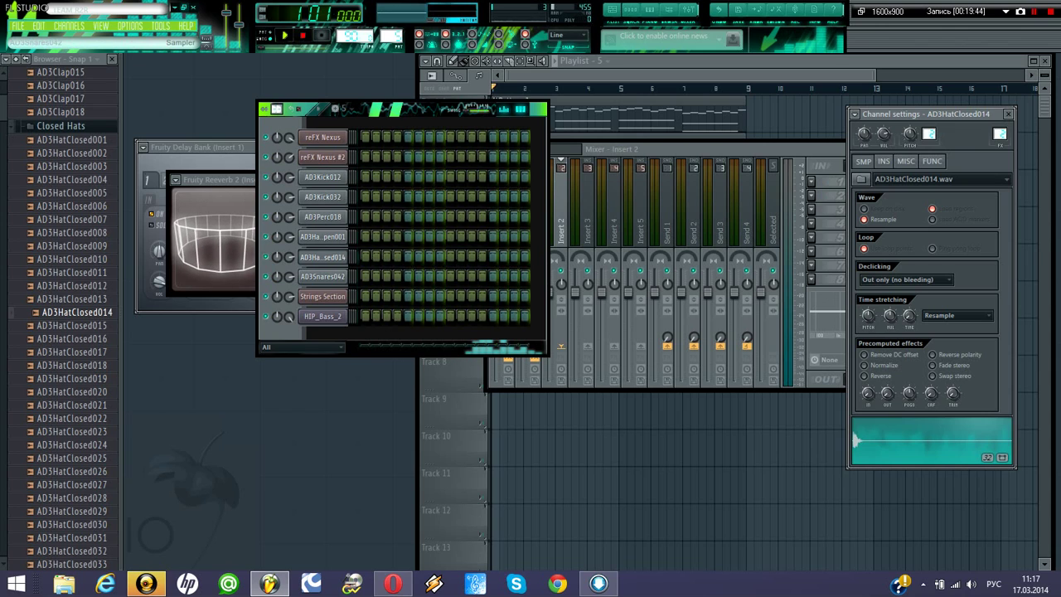
pyautogui.press('Down')
pyautogui.scroll(1, 999, 133)
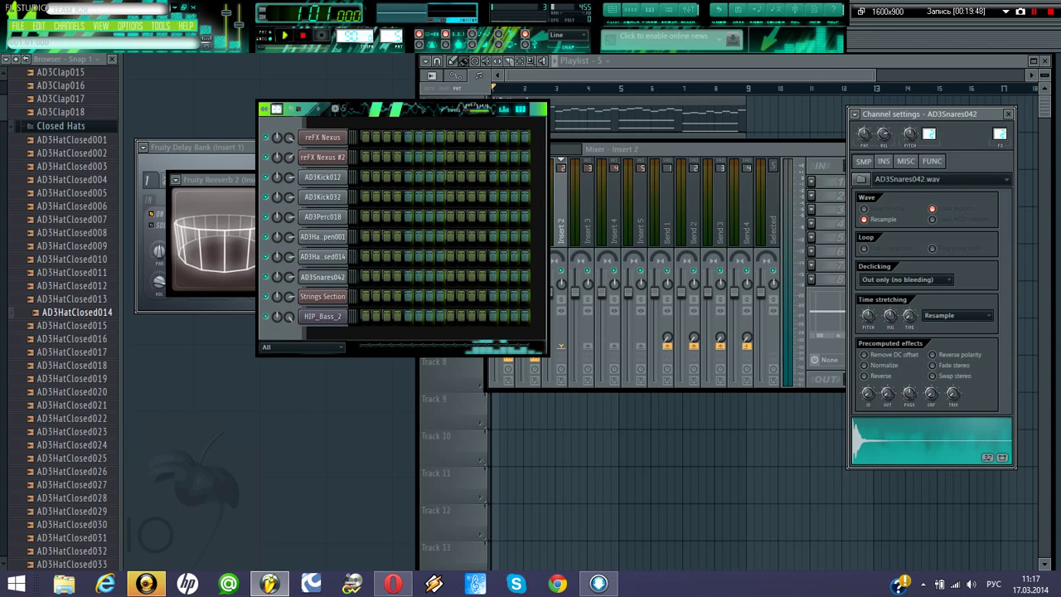
# - Lengthen the pattern to 32 steps, place an AD3Kick012 hit on step 1 and audition it
pyautogui.click(276, 108)
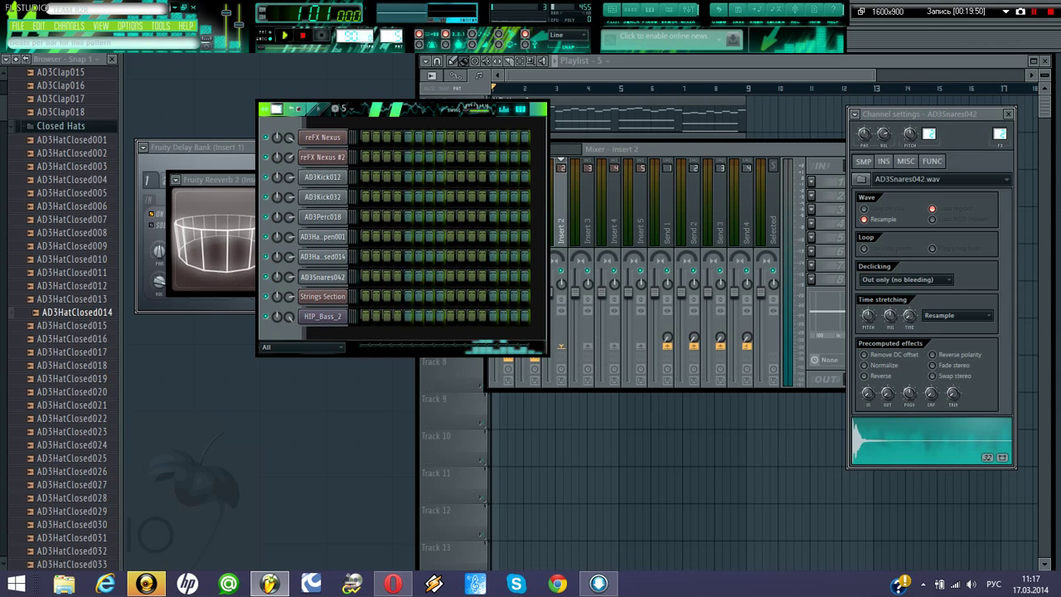
pyautogui.moveTo(276, 108); pyautogui.dragTo(276, 93)
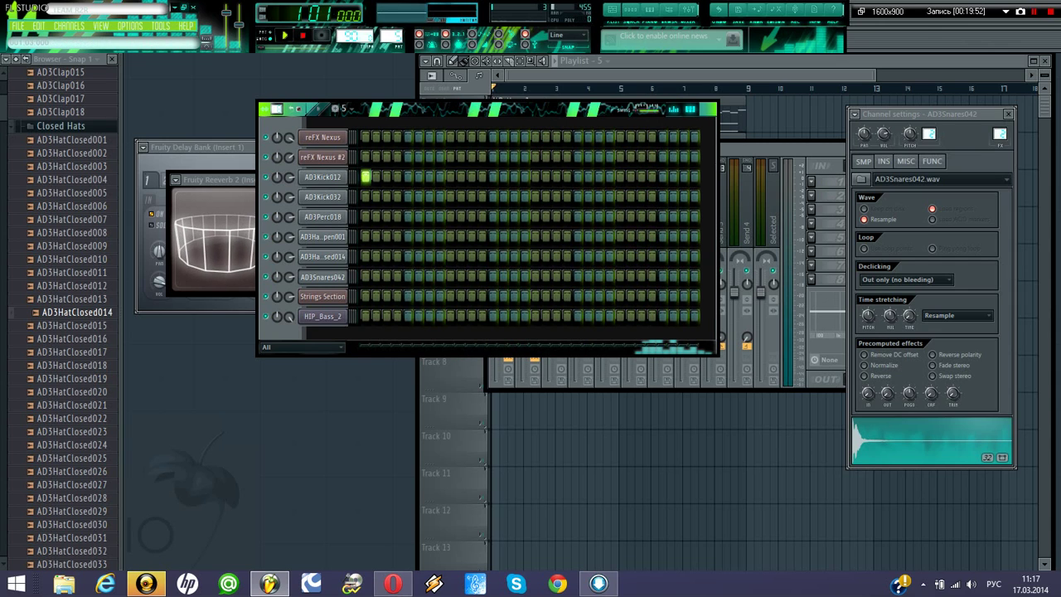
pyautogui.click(264, 35)
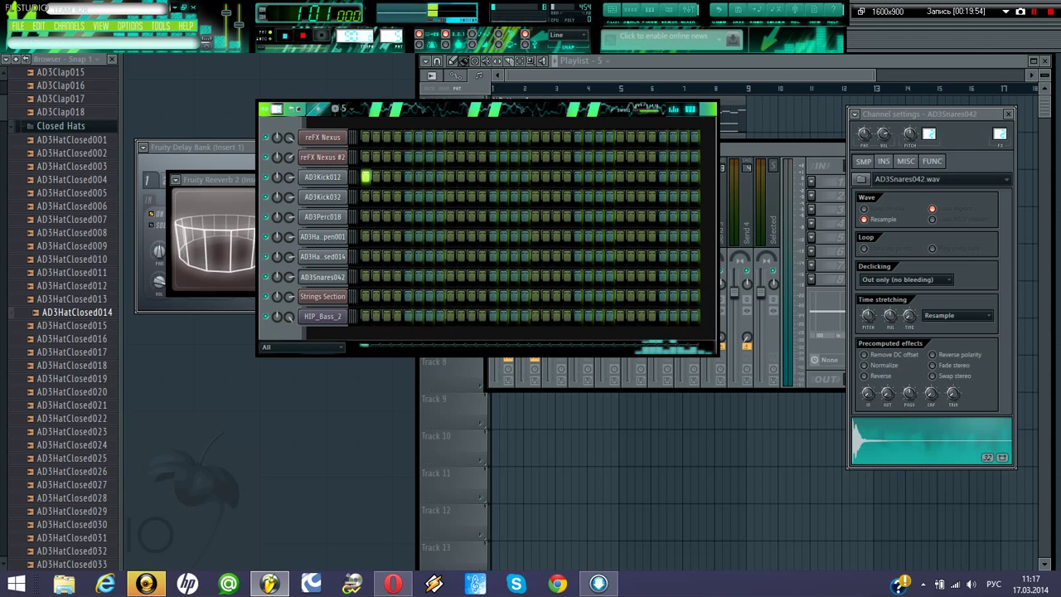
pyautogui.press('space')
pyautogui.press('space')
# - Try an AD3Kick012 hit on step 3 and clear the trial AD3Kick032 hits on steps 1 and 4
pyautogui.click(387, 177)
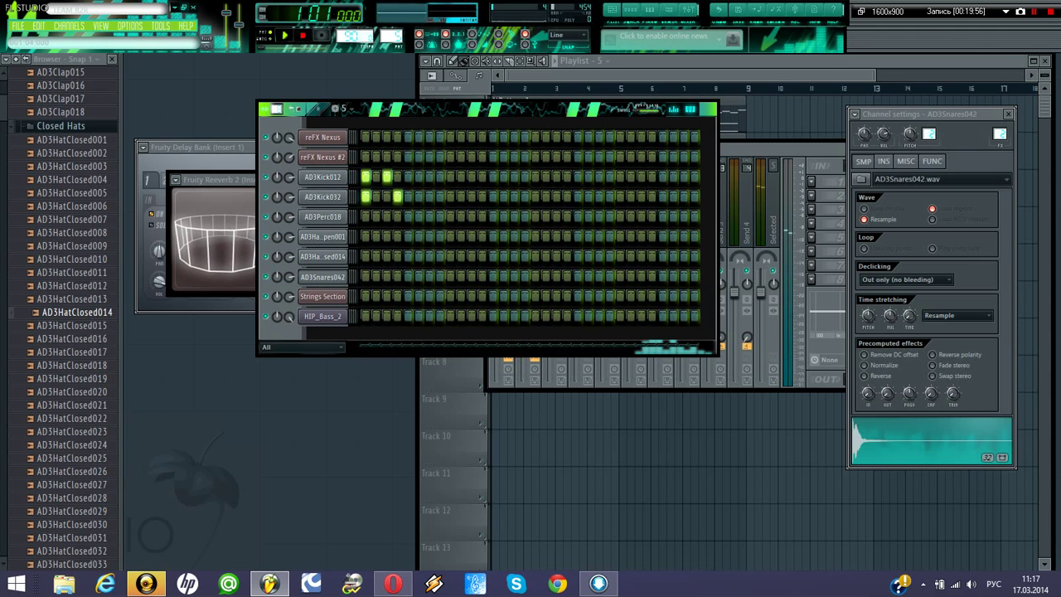
pyautogui.rightClick(365, 196)
pyautogui.rightClick(387, 197)
pyautogui.press('space')
pyautogui.press('space')
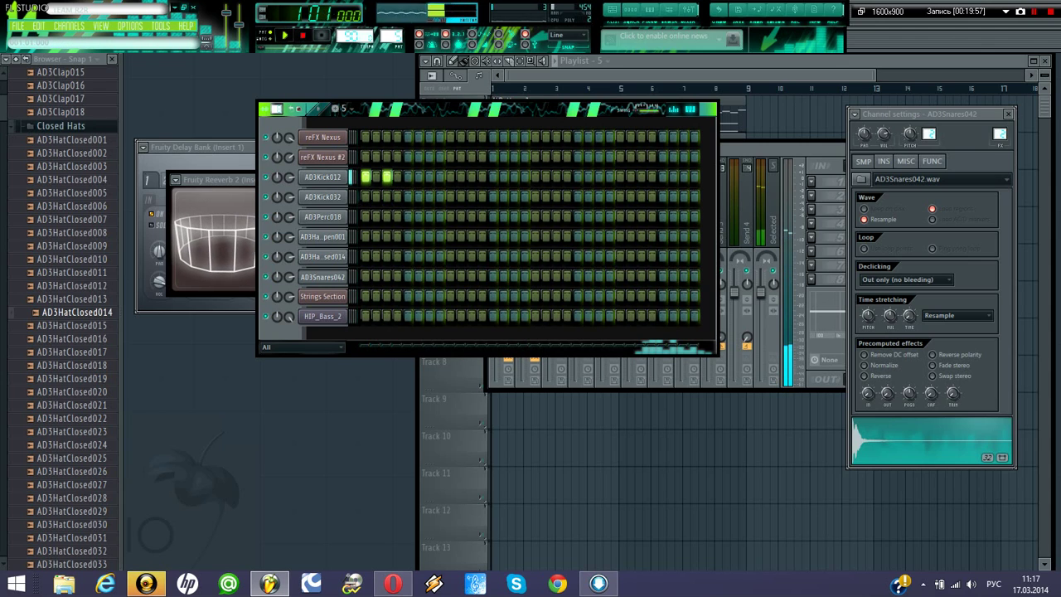
# - Place AD3Kick032 hits on steps 1 and 3 and remove the AD3Kick012 hit from step 3
pyautogui.rightClick(377, 196)
pyautogui.press('space')
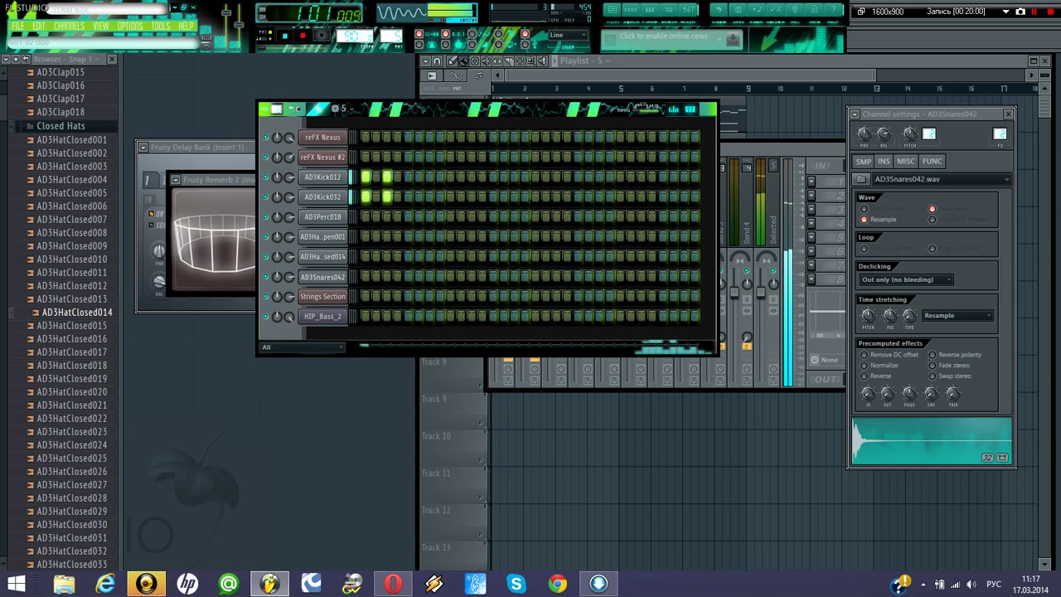
pyautogui.press('space')
pyautogui.hotkey('ctrl', 'z')
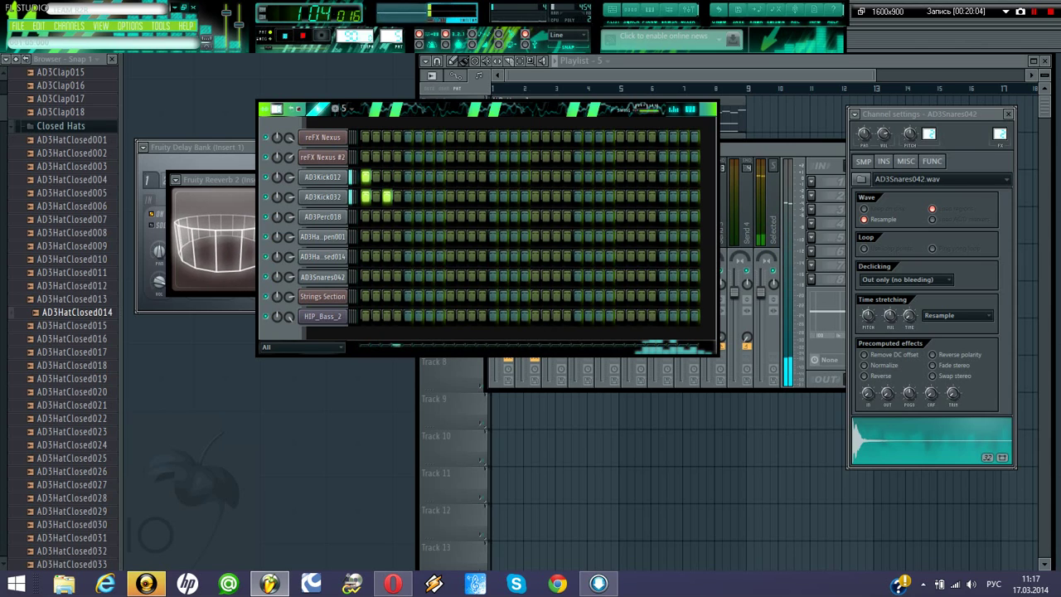
# - Add an AD3Perc018 hit on step 2 and an AD3Snares042 hit on step 5, auditioning the beat
pyautogui.press('space')
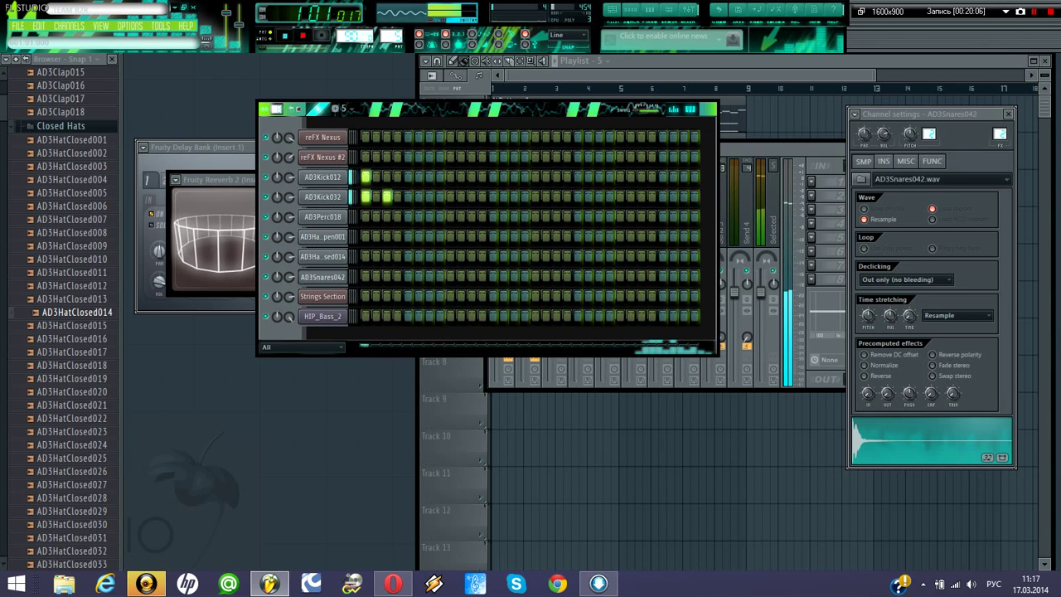
pyautogui.press('space')
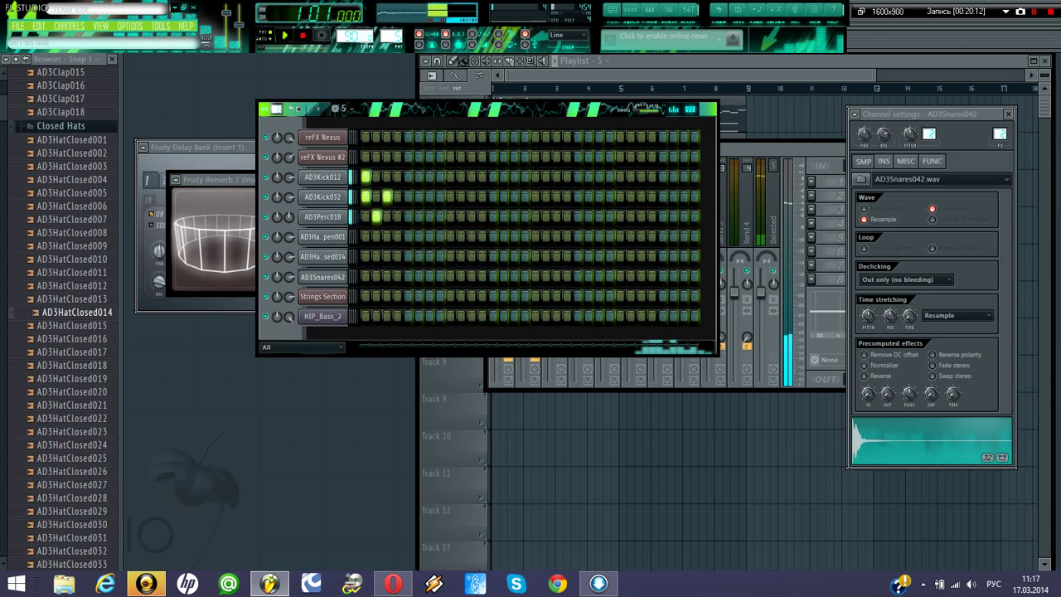
pyautogui.press('space')
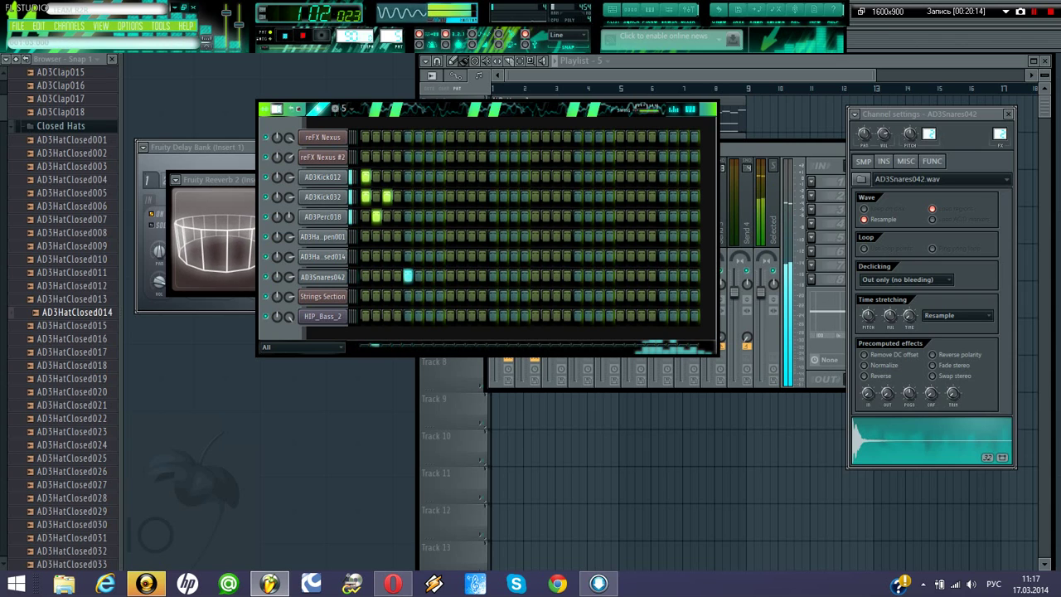
# - Fill the AD3HatClosed014 channel every 2 steps and add an AD3HatOpen001 hit on step 3
pyautogui.rightClick(344, 255)
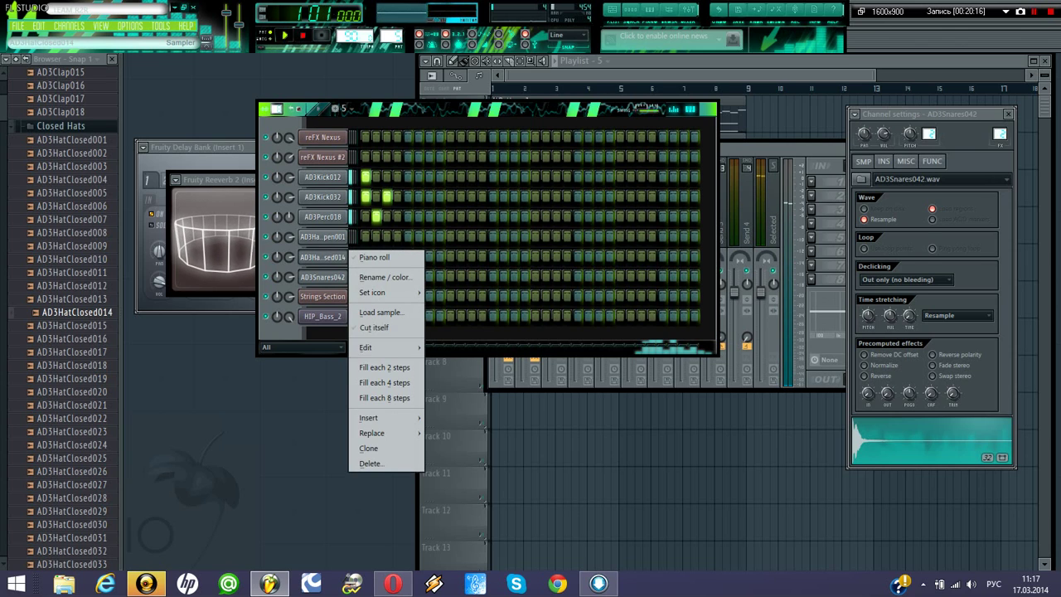
pyautogui.click(384, 367)
pyautogui.press('space')
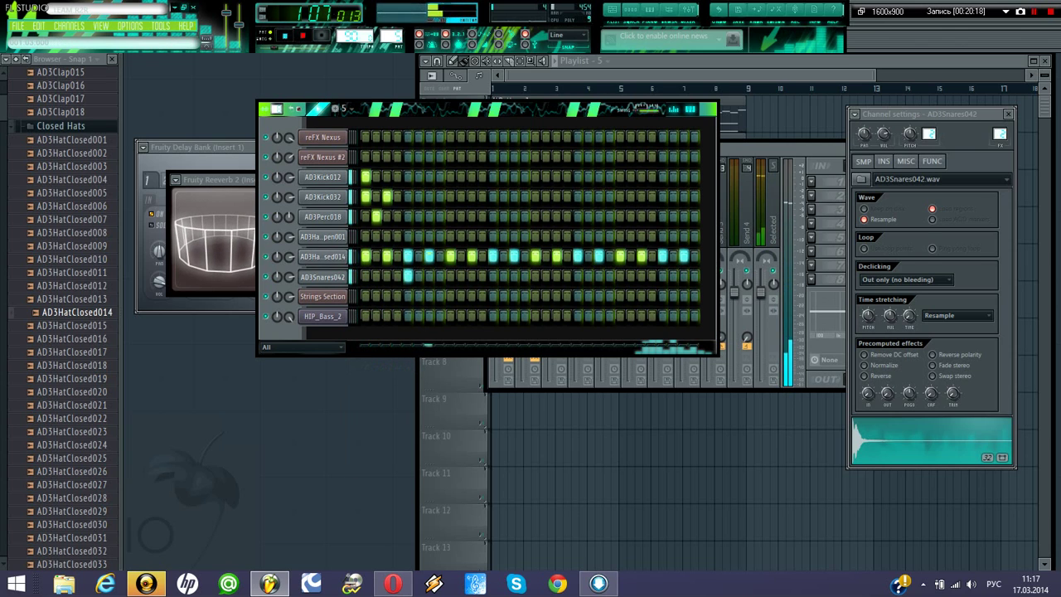
pyautogui.press('space')
pyautogui.press('space')
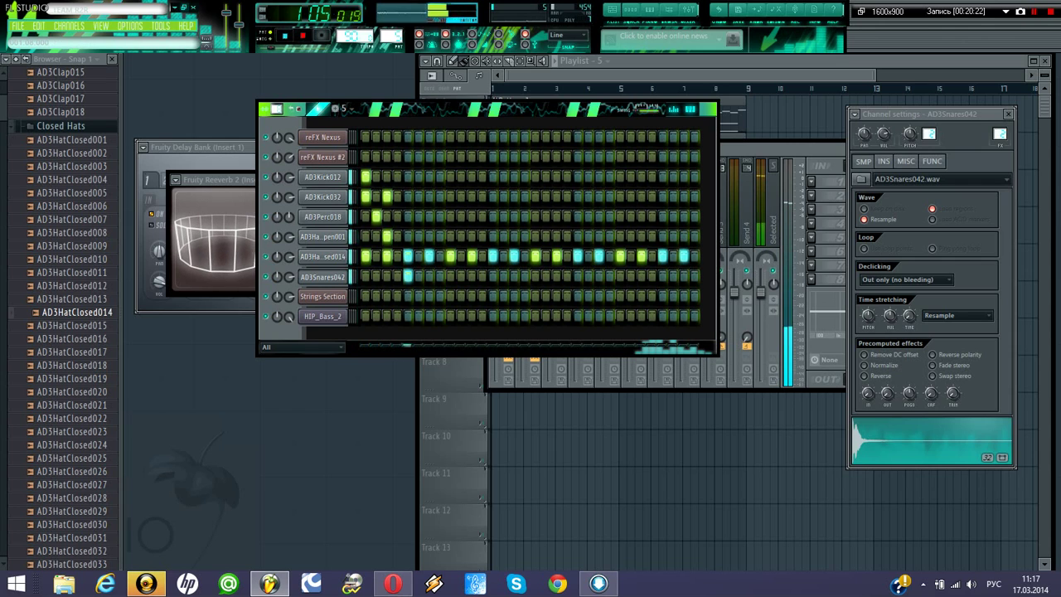
# - Add AD3Kick012 and AD3Kick032 hits on step 8, another AD3Kick032 on step 10 and an AD3Snares042 hit on step 13
pyautogui.press('space')
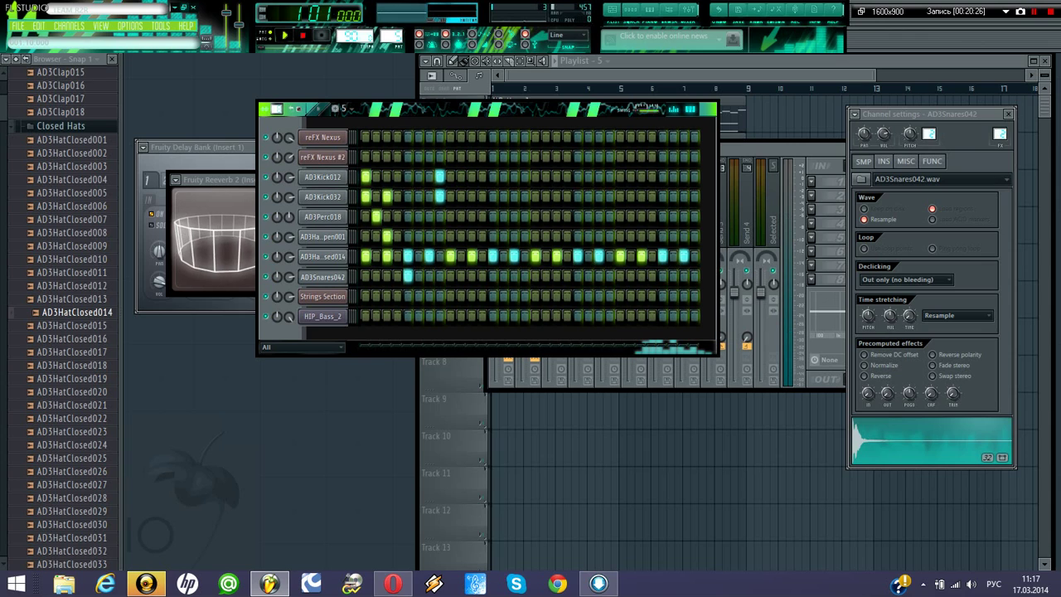
pyautogui.press('space')
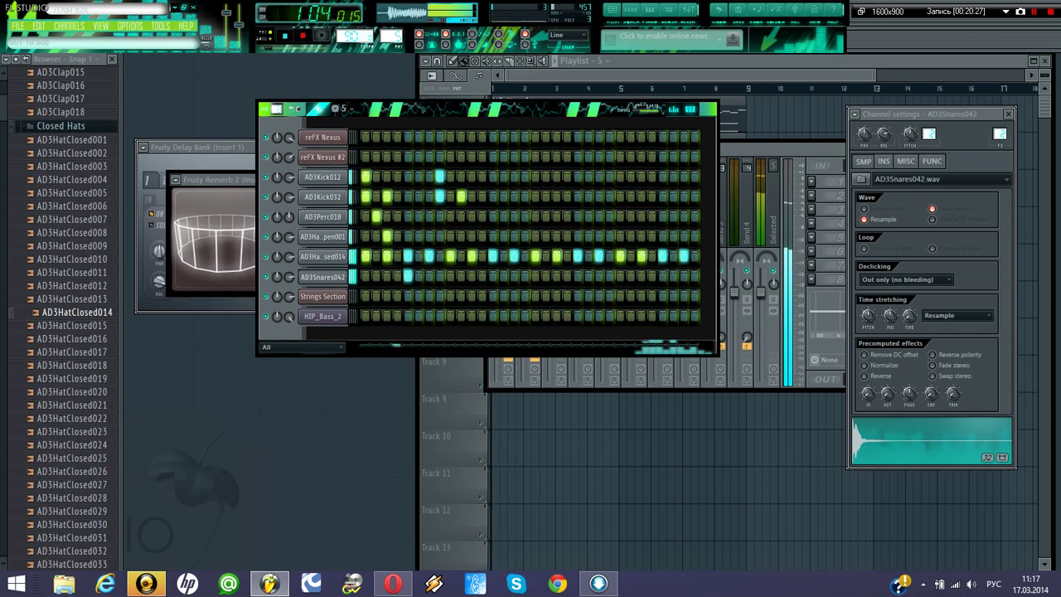
pyautogui.press('space')
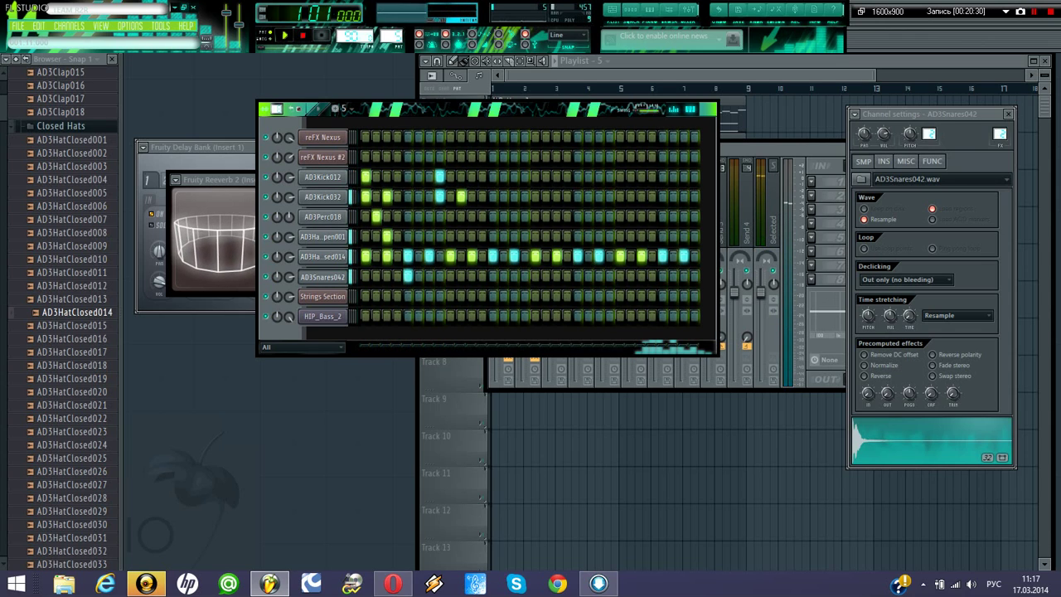
pyautogui.press('space')
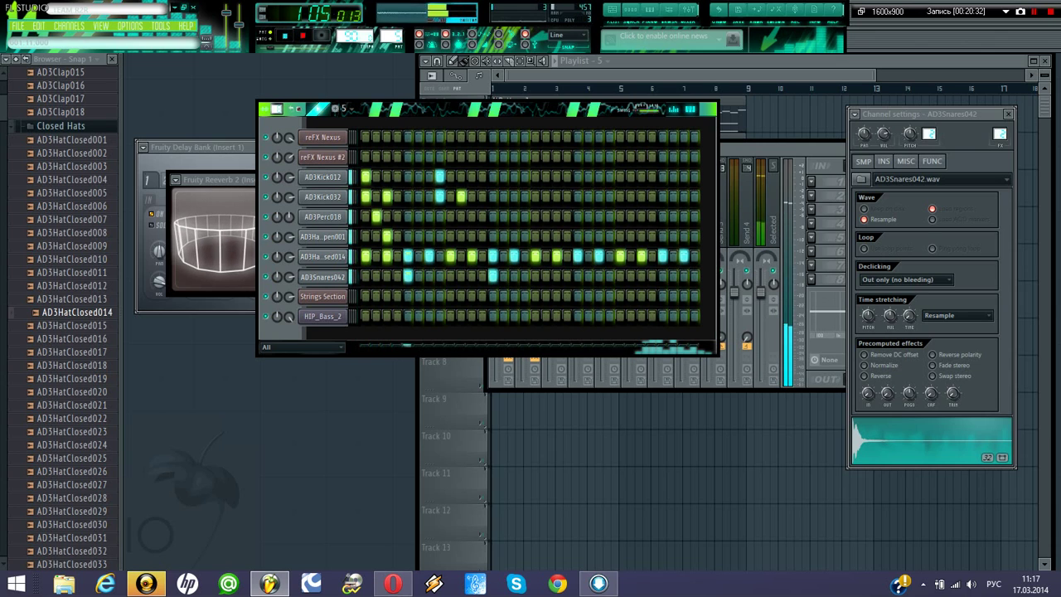
# - Add an AD3Perc018 hit on step 11, AD3Kick012 and AD3Kick032 hits on step 17 and another AD3Kick032 on step 19
pyautogui.press('space')
pyautogui.press('space')
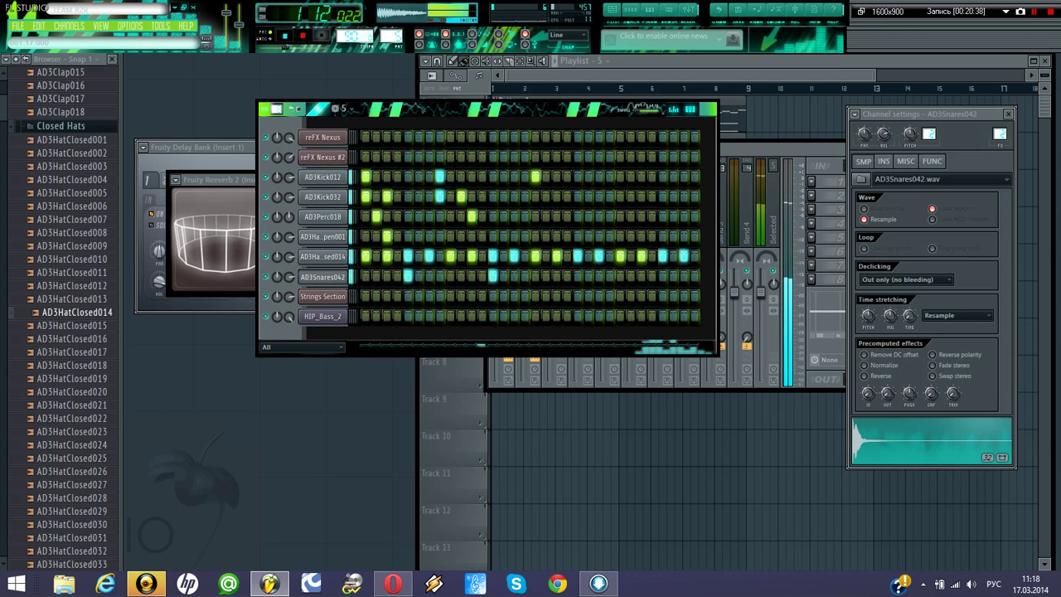
pyautogui.click(535, 196)
pyautogui.press('space')
pyautogui.click(556, 177)
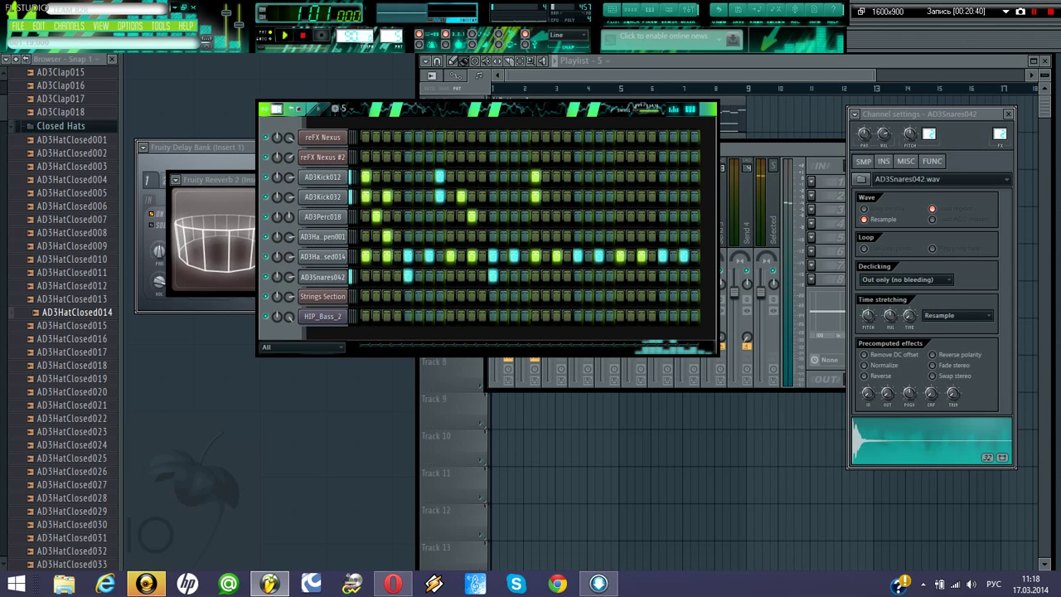
pyautogui.press('space')
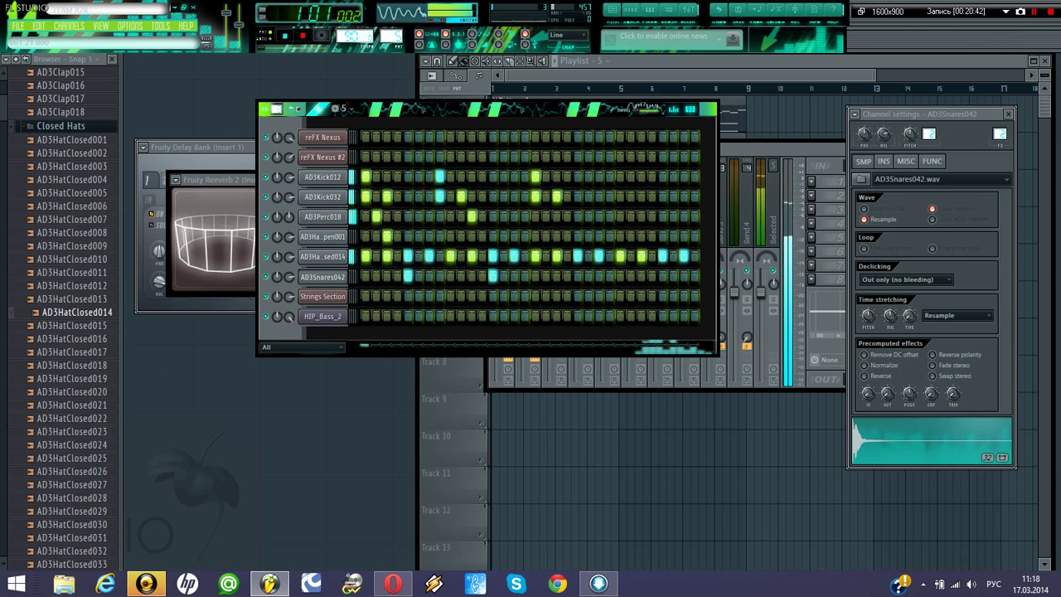
# - Add an AD3Snares042 hit on step 21 and AD3Perc018 hits on steps 18 and 20, auditioning the pattern
pyautogui.click(578, 276)
pyautogui.click(545, 216)
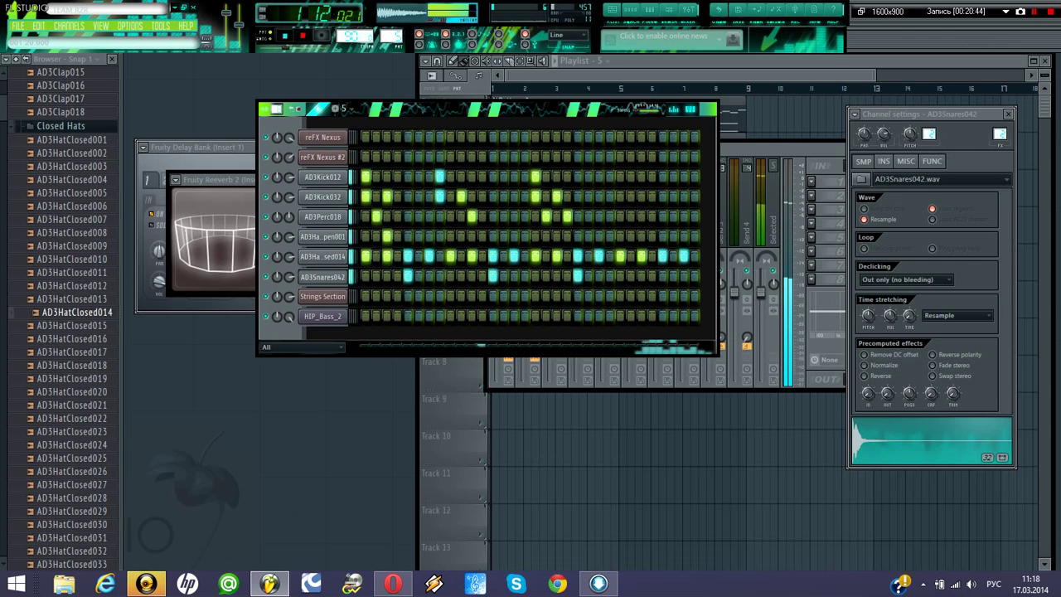
pyautogui.press('space')
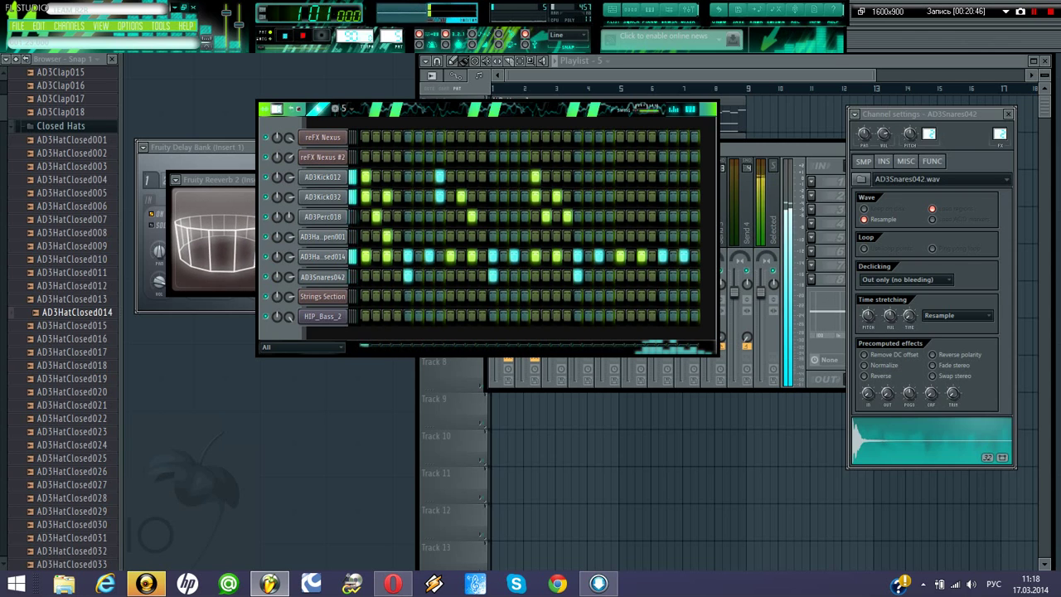
pyautogui.press('space')
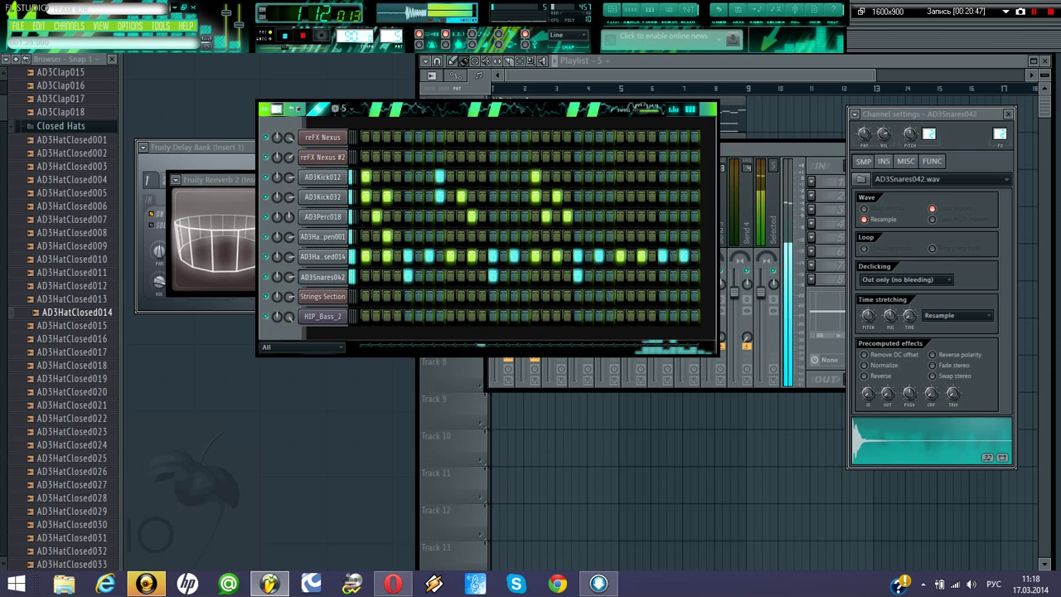
# - Try an AD3Kick012 hit on step 25 of the drum pattern
pyautogui.click(620, 176)
pyautogui.click(620, 196)
pyautogui.click(641, 197)
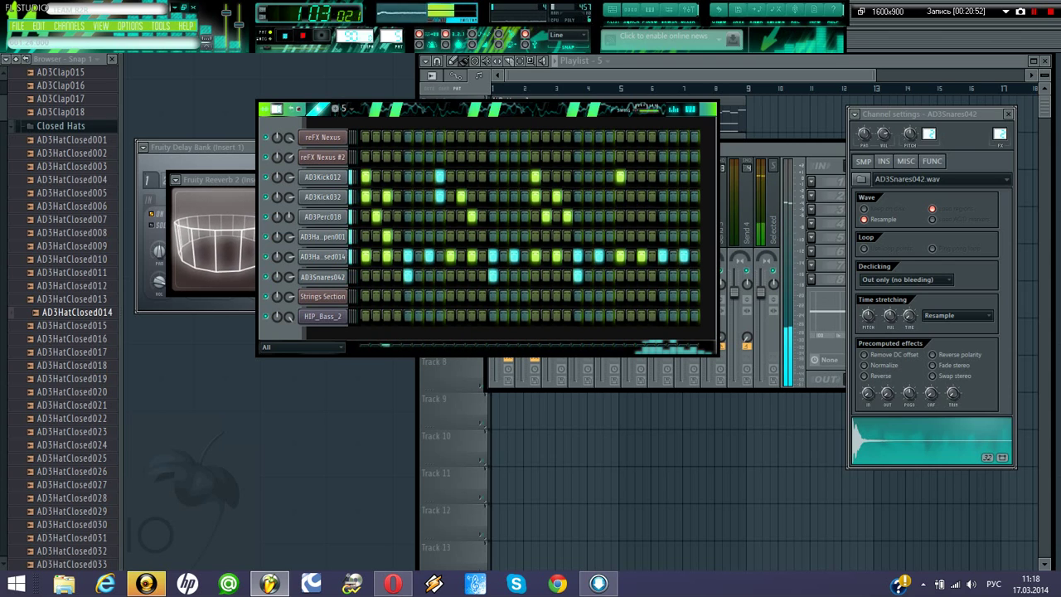
# - Place AD3Kick012 and AD3Kick032 hits on step 23, another AD3Kick032 on step 26 and an AD3Perc018 hit on step 25
pyautogui.click(599, 177)
pyautogui.click(599, 196)
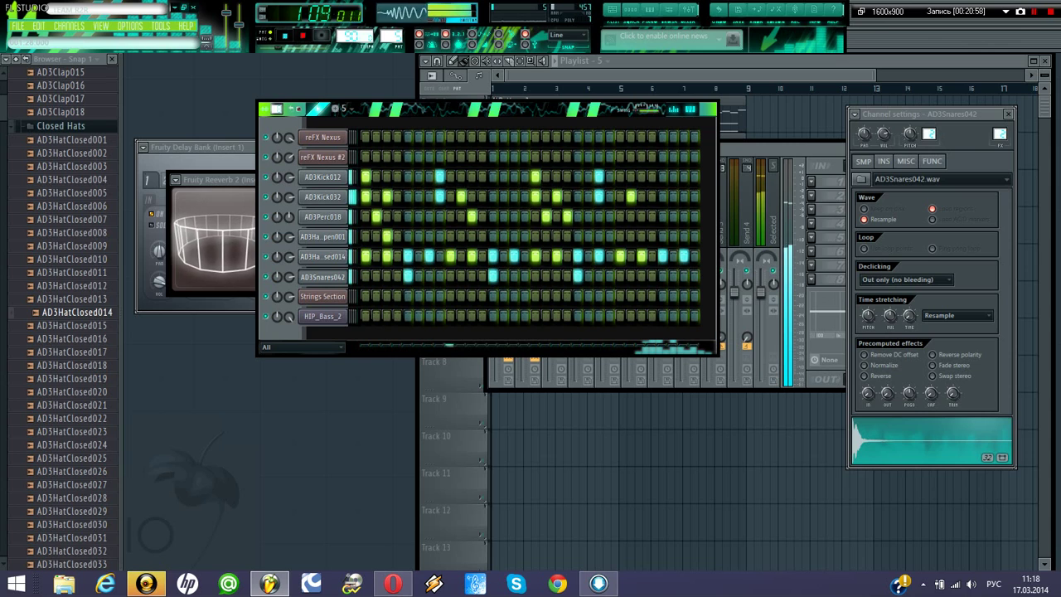
pyautogui.click(620, 217)
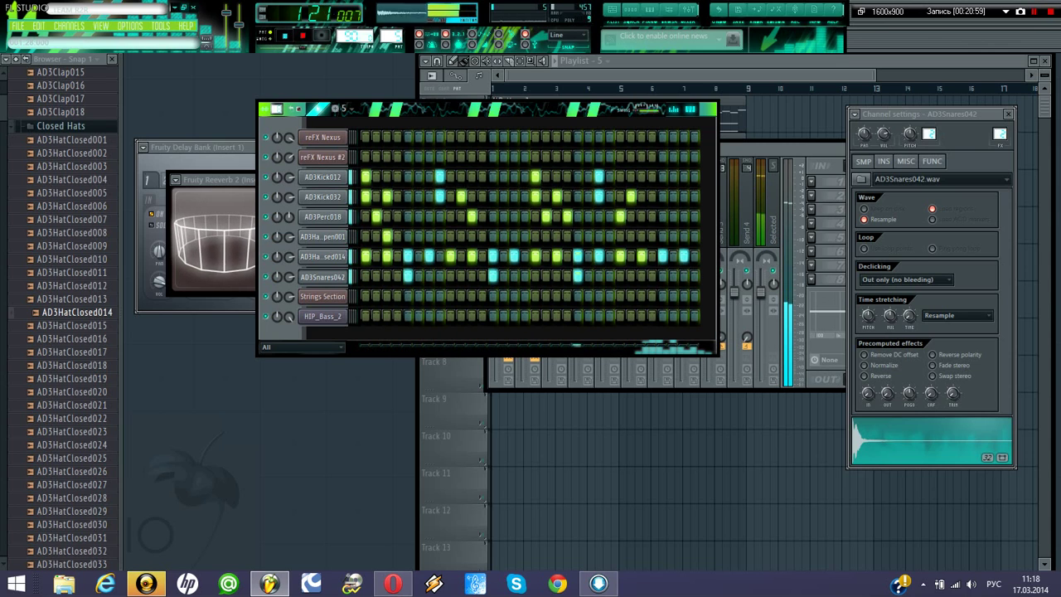
# - Replace the AD3Perc018 hit on step 25 with hits on steps 24 and 28, and add AD3Snares042 hits on steps 29 and 32
pyautogui.rightClick(641, 216)
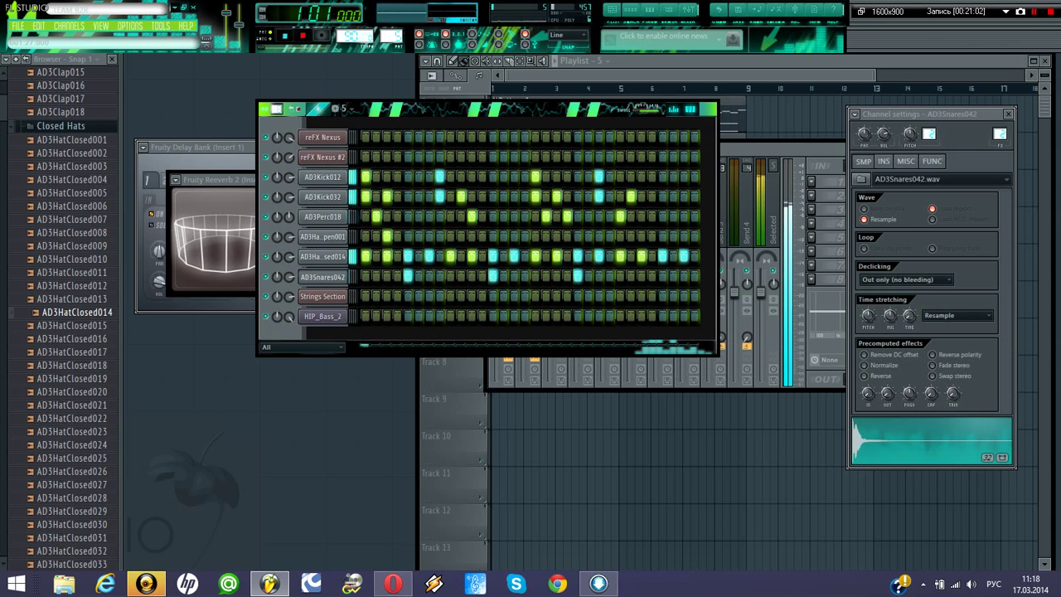
pyautogui.rightClick(620, 216)
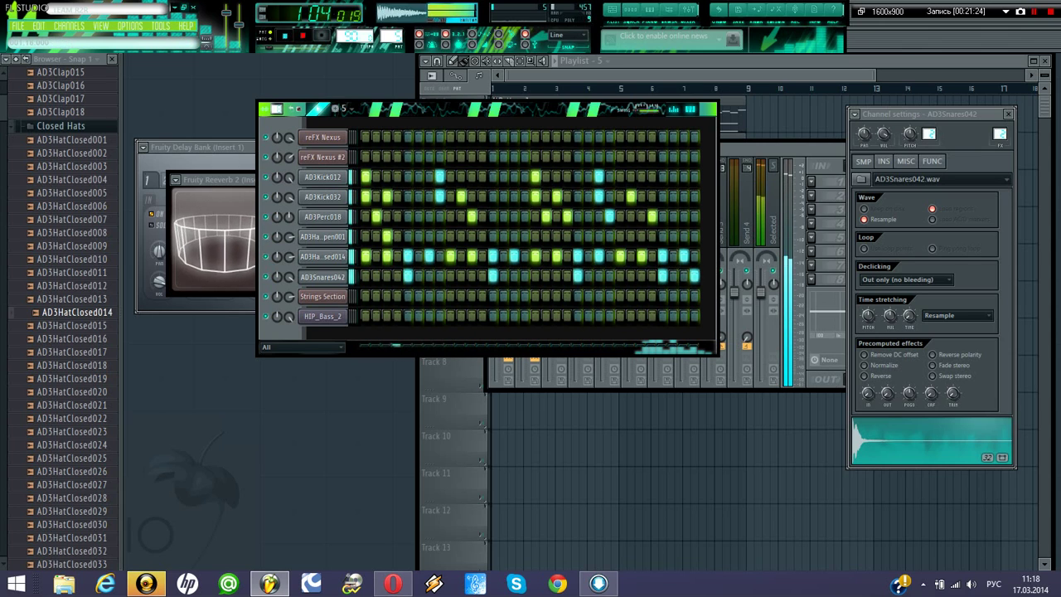
# - Place pattern 5 on playlist Track 5 at bar 1 and duplicate it into four back-to-back clips ending at bar 9
pyautogui.click(654, 75)
pyautogui.click(719, 300)
pyautogui.press('space')
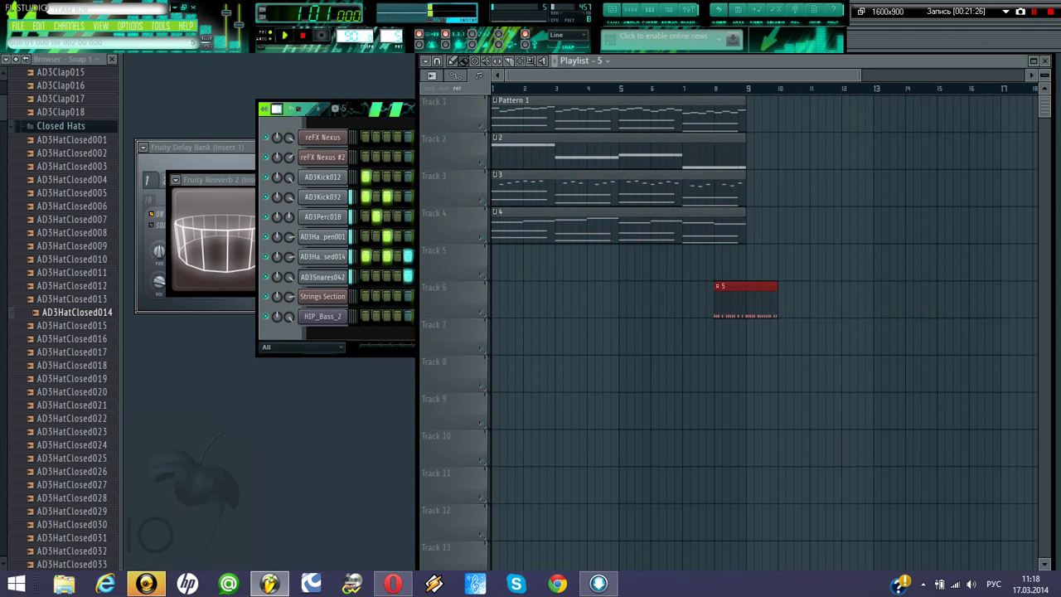
pyautogui.moveTo(717, 290); pyautogui.dragTo(495, 253)
pyautogui.moveTo(560, 267); pyautogui.dragTo(692, 285)
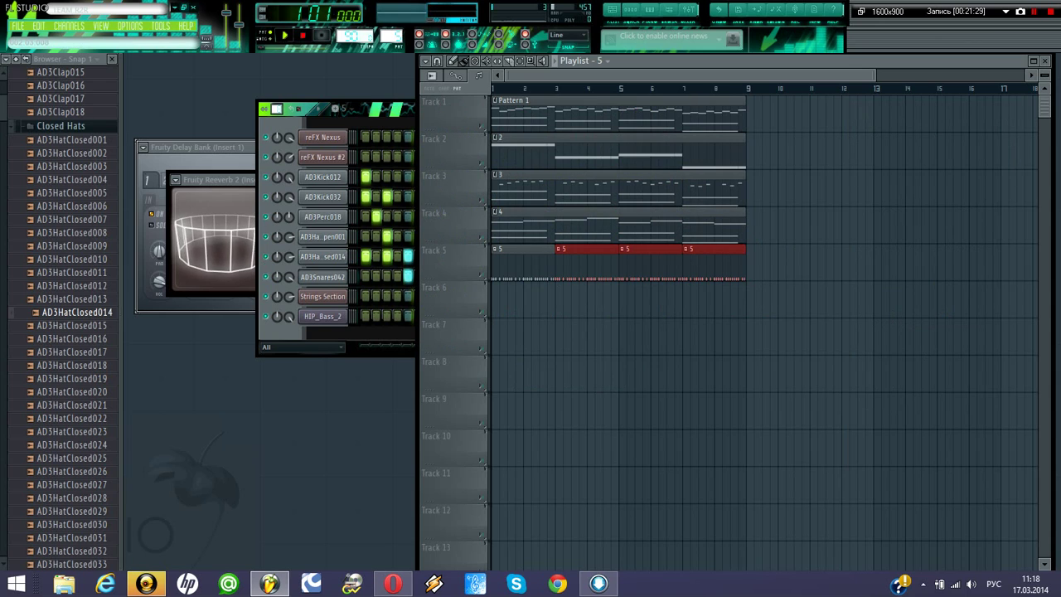
# - Play the arrangement from the start and shift the channel rack clear of most of the playlist
pyautogui.moveTo(509, 88); pyautogui.dragTo(493, 88)
pyautogui.press('space')
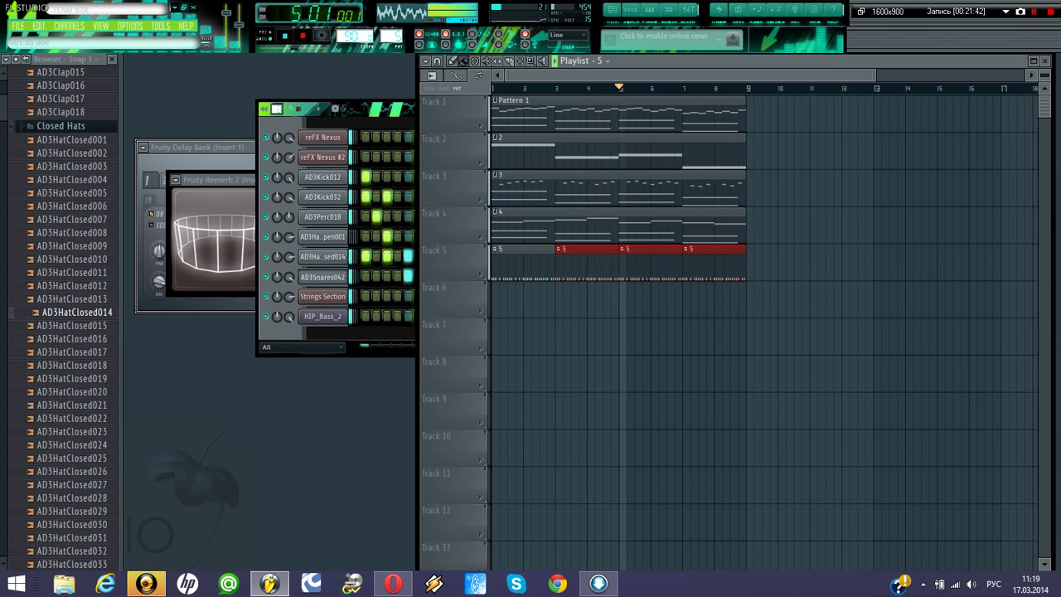
pyautogui.press('F6')
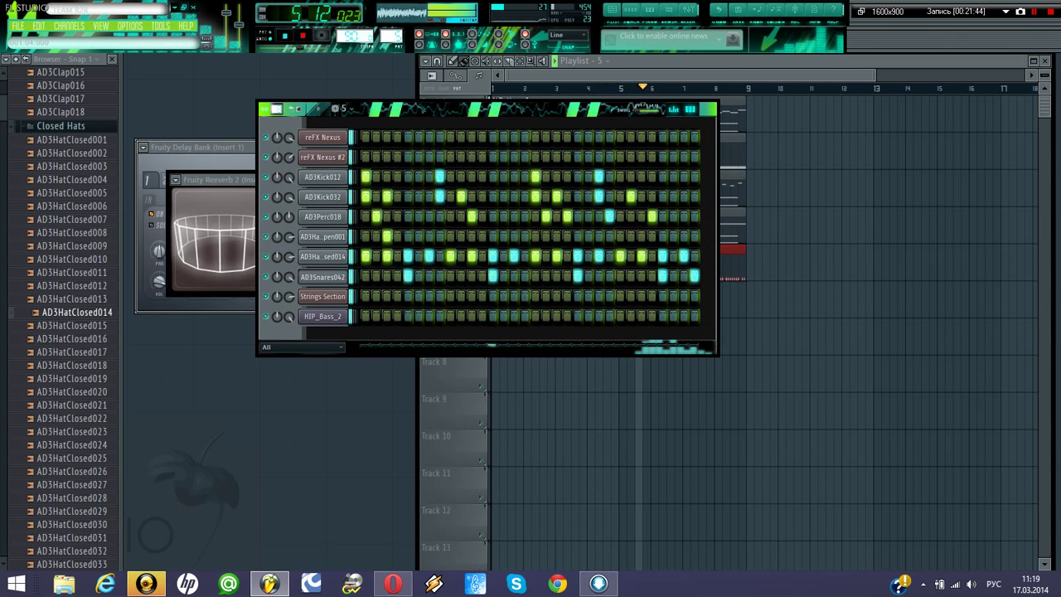
pyautogui.moveTo(531, 108); pyautogui.dragTo(349, 142)
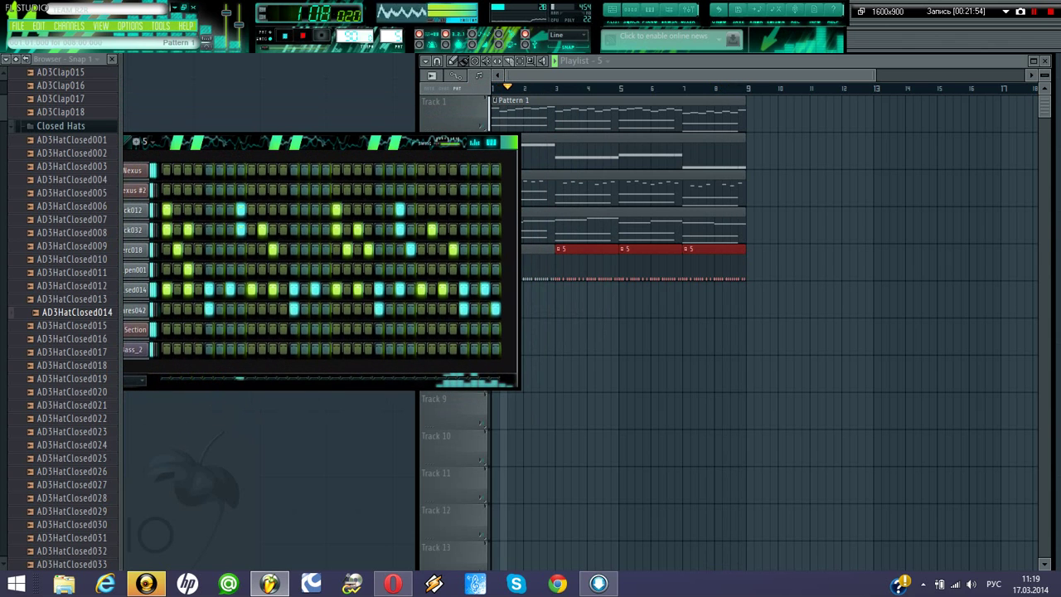
pyautogui.click(572, 76)
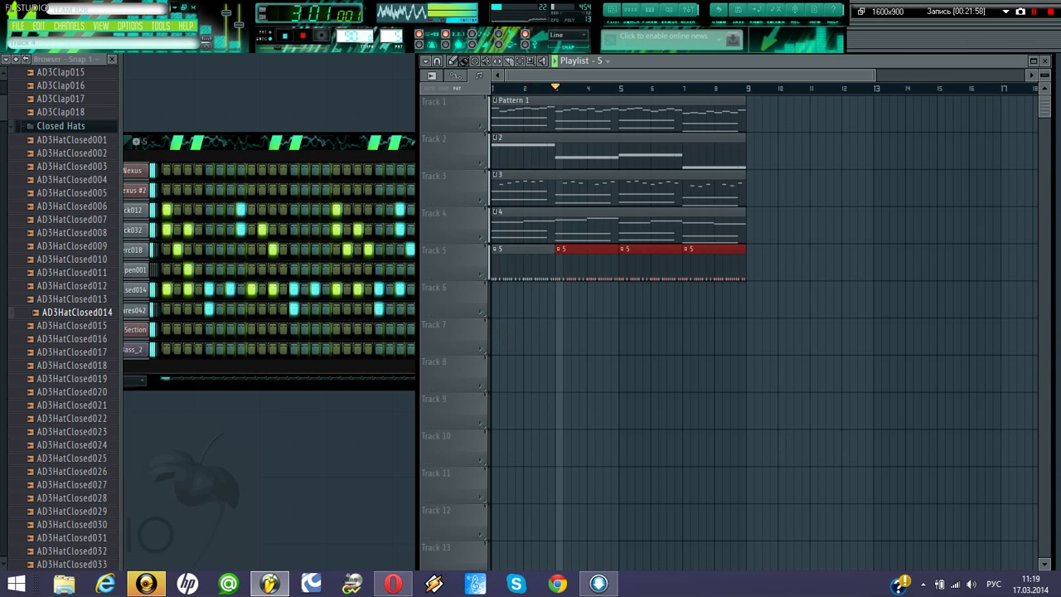
# - Mute playlist Tracks 3 and 4 and play the remaining tracks with the drums
pyautogui.press('space')
pyautogui.click(484, 236)
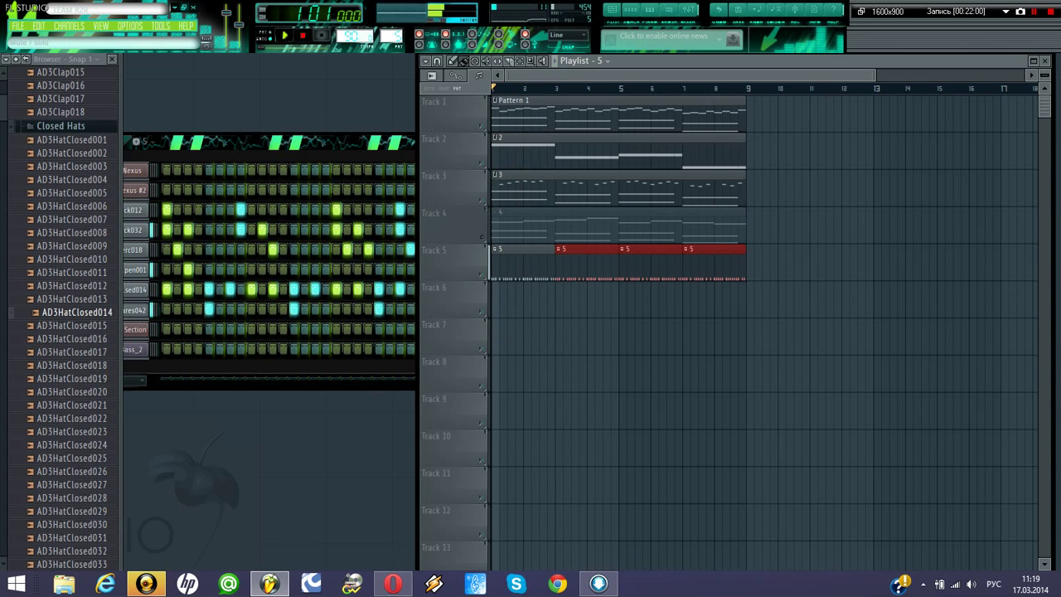
pyautogui.click(483, 199)
pyautogui.press('space')
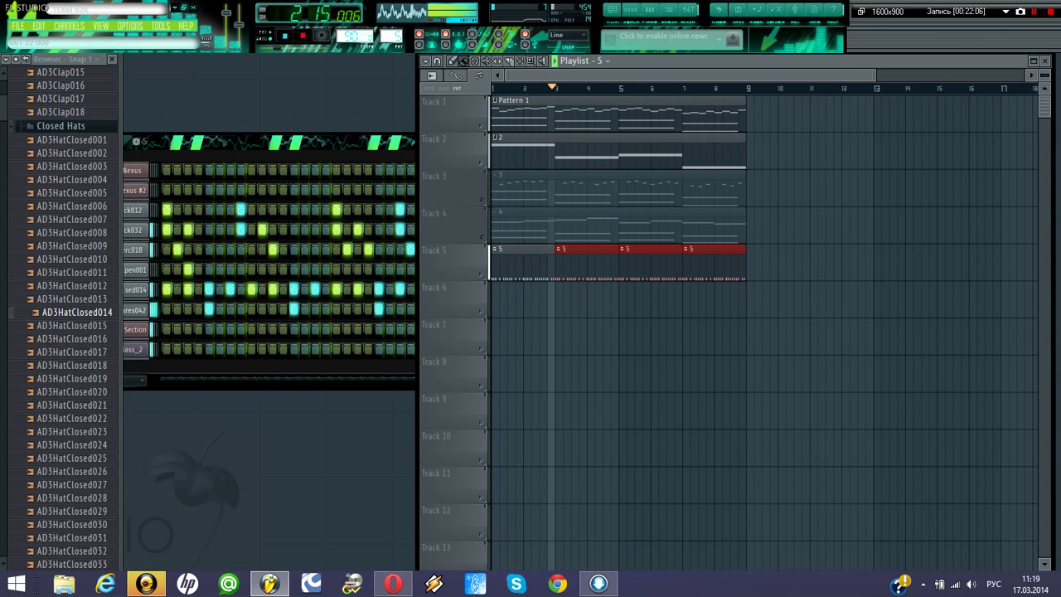
# - Try trimming the start of the third pattern 5 clip and the end of the second one by about a quarter bar
pyautogui.click(635, 300)
pyautogui.rightClick(637, 300)
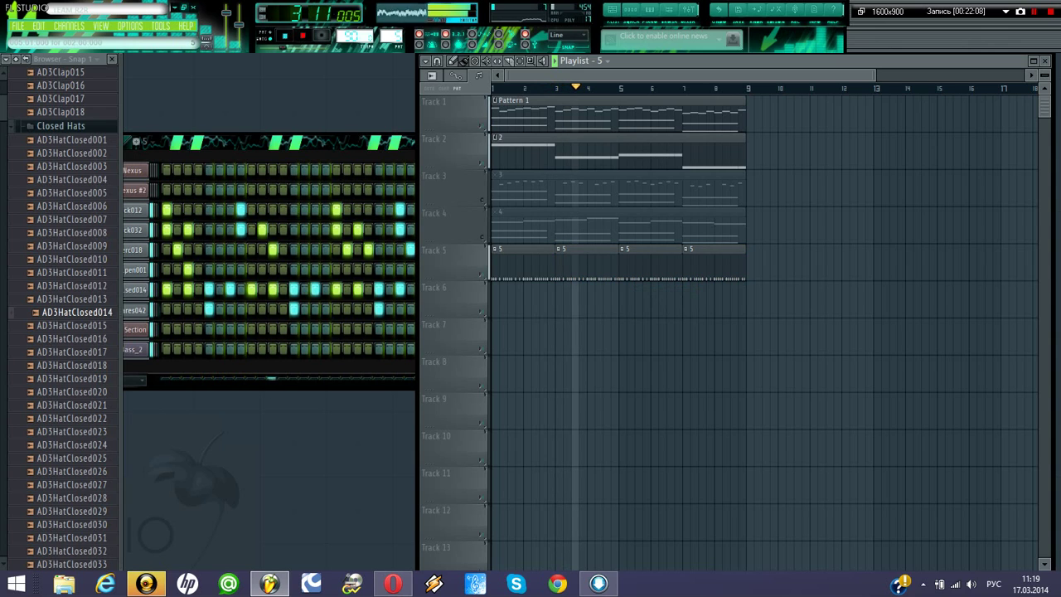
pyautogui.moveTo(621, 265); pyautogui.dragTo(628, 265)
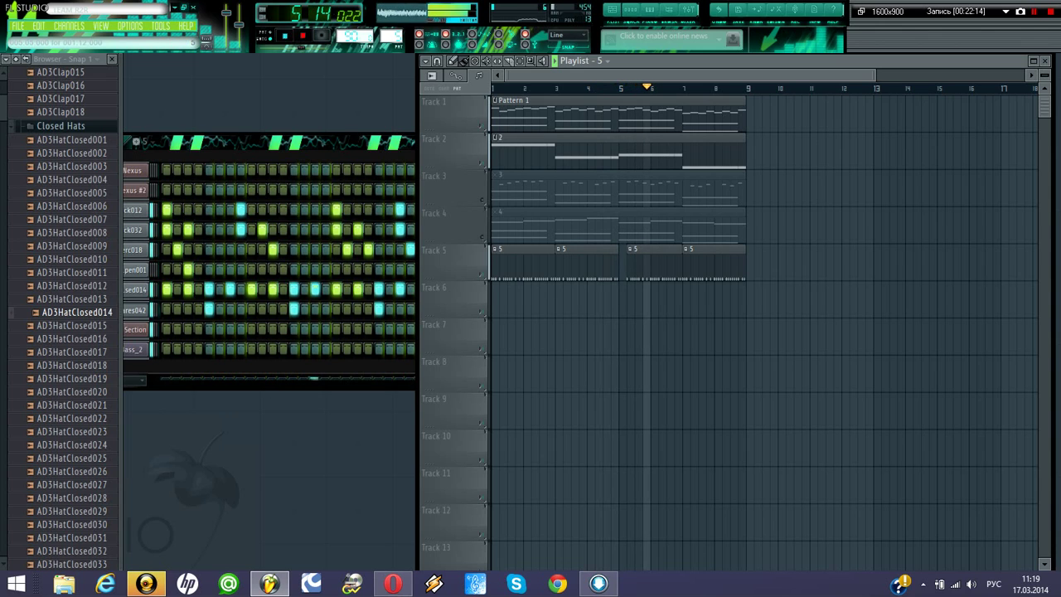
pyautogui.moveTo(628, 265); pyautogui.dragTo(620, 265)
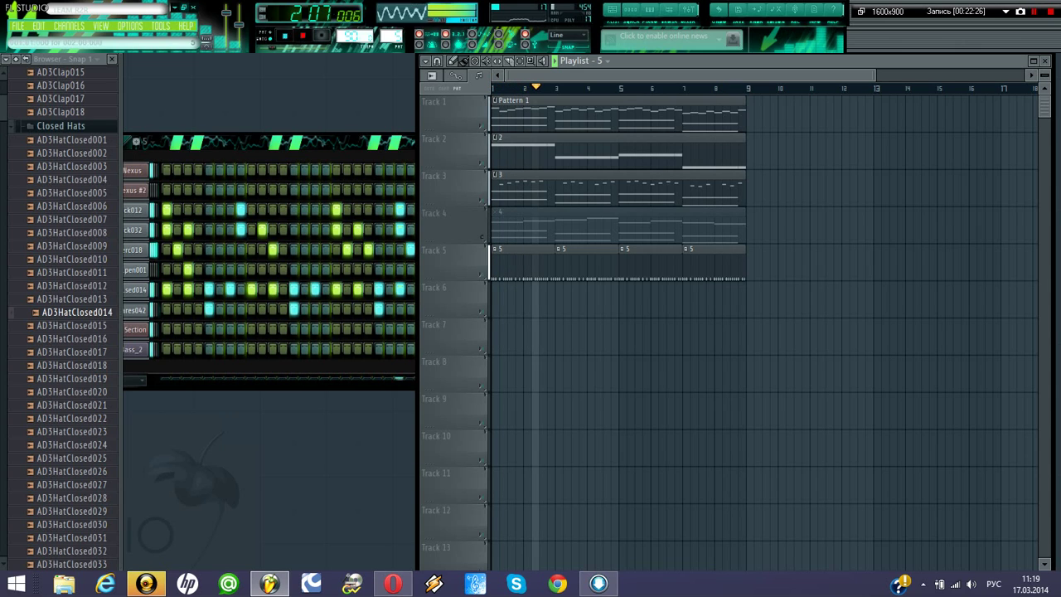
pyautogui.moveTo(745, 265); pyautogui.dragTo(713, 265)
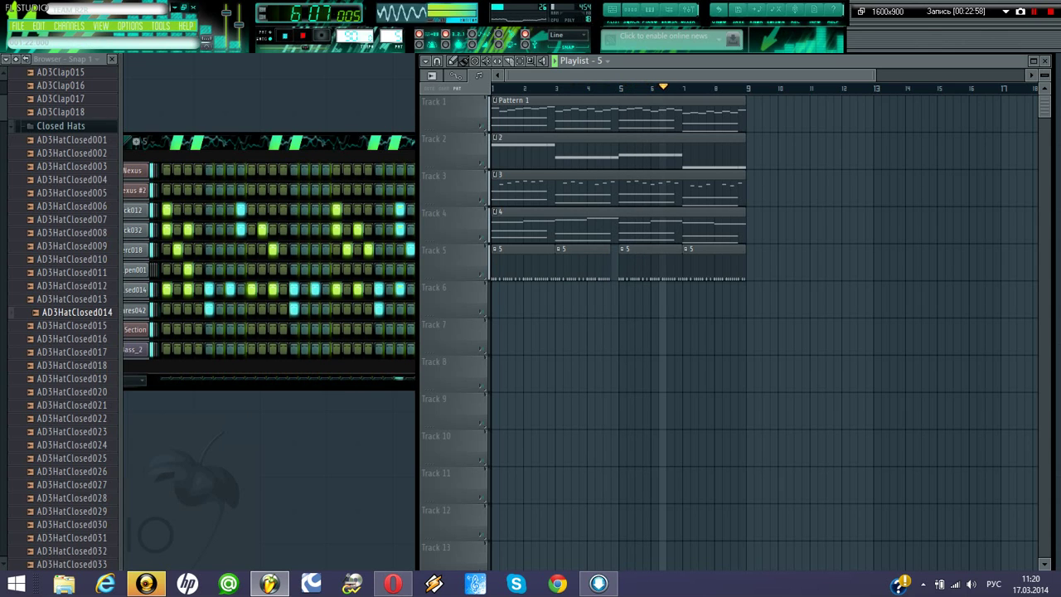
# - Bring the channel rack fully into view and listen to the arrangement while checking both the rack and the playlist
pyautogui.moveTo(332, 142); pyautogui.dragTo(410, 176)
pyautogui.press('space')
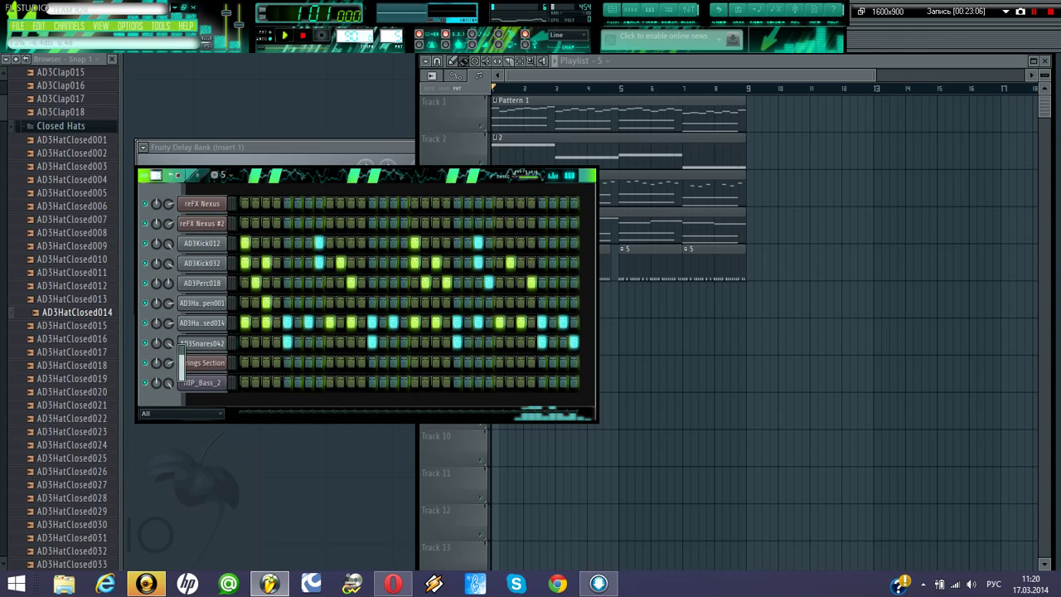
pyautogui.press('space')
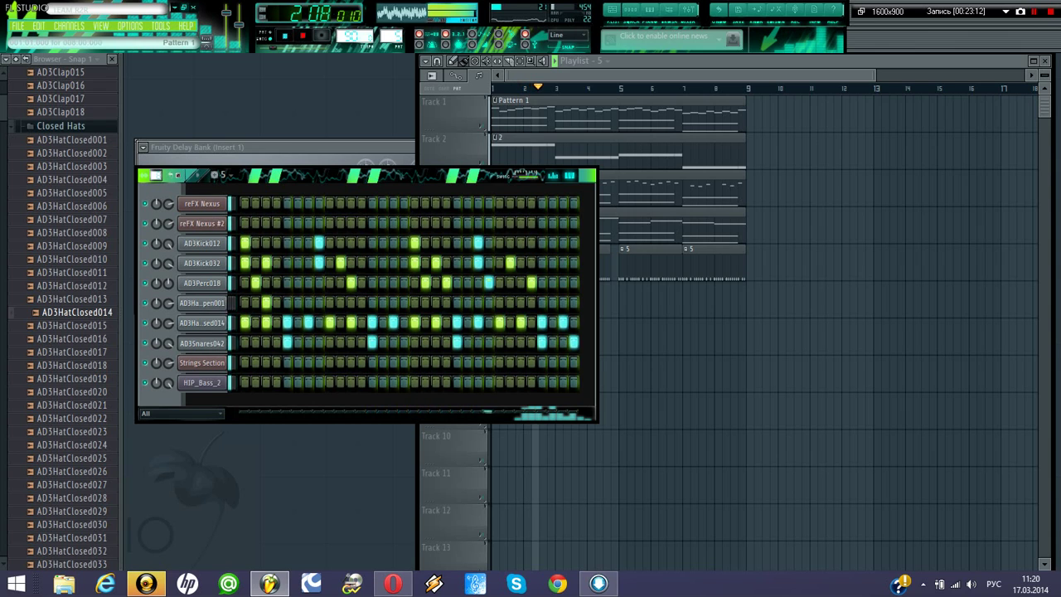
pyautogui.click(629, 75)
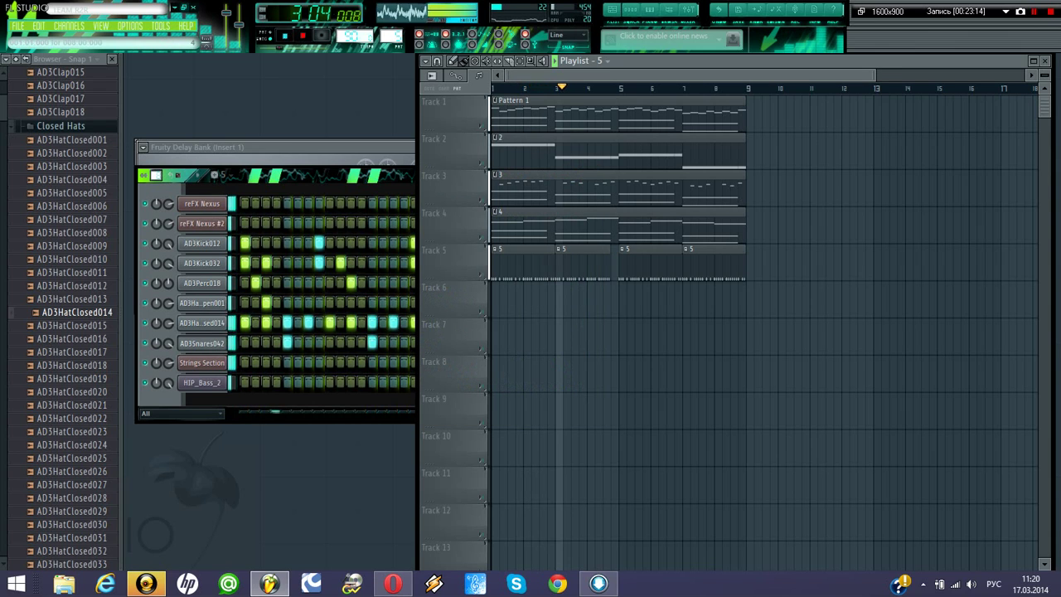
pyautogui.press('F6')
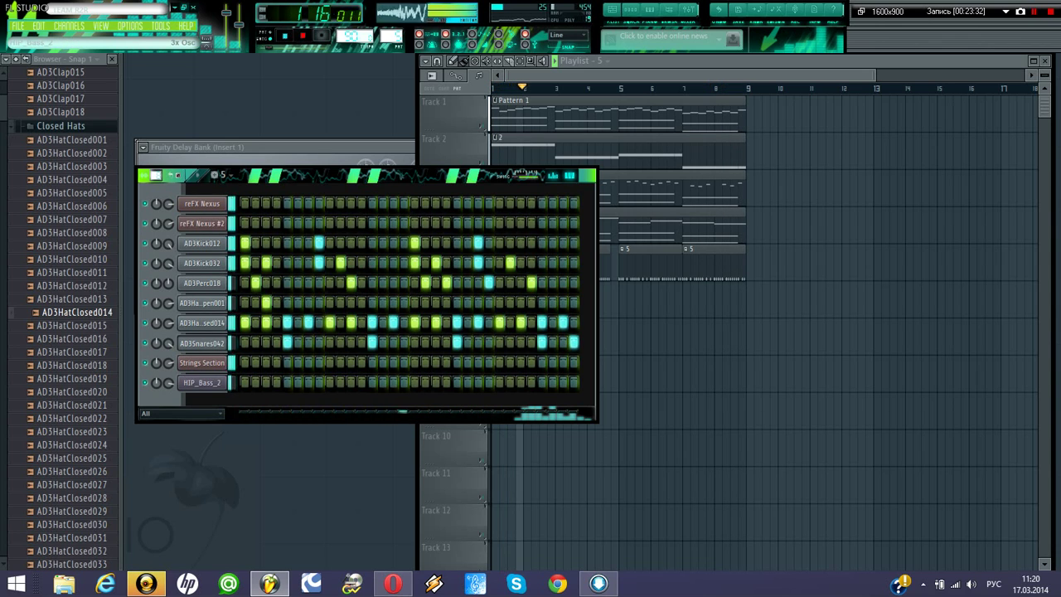
pyautogui.moveTo(581, 75)
pyautogui.mouseDown()
pyautogui.moveTo(608, 75)
pyautogui.moveTo(582, 76)
pyautogui.mouseUp()
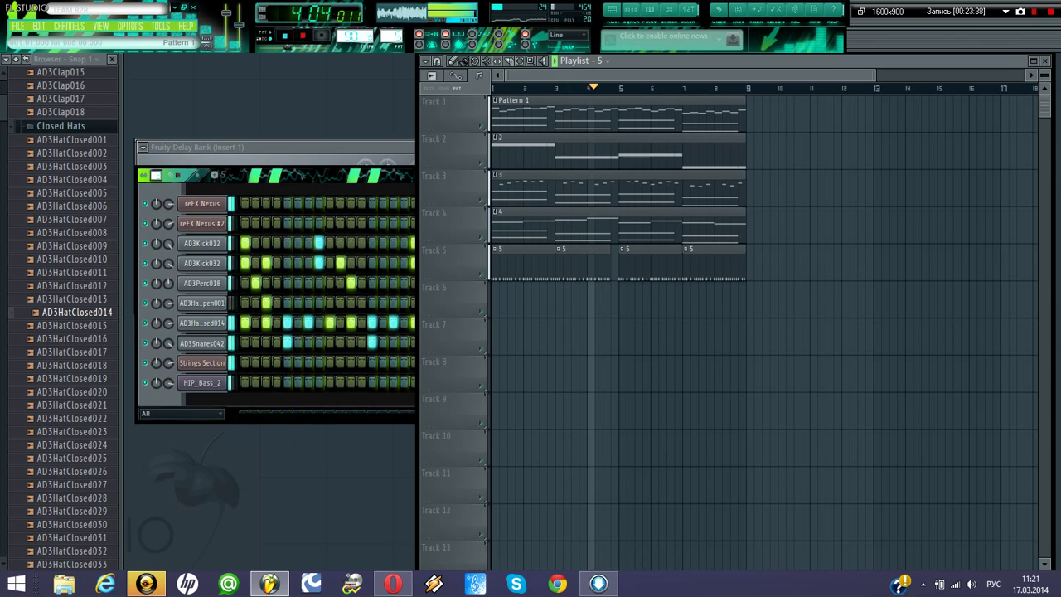
pyautogui.press('space')
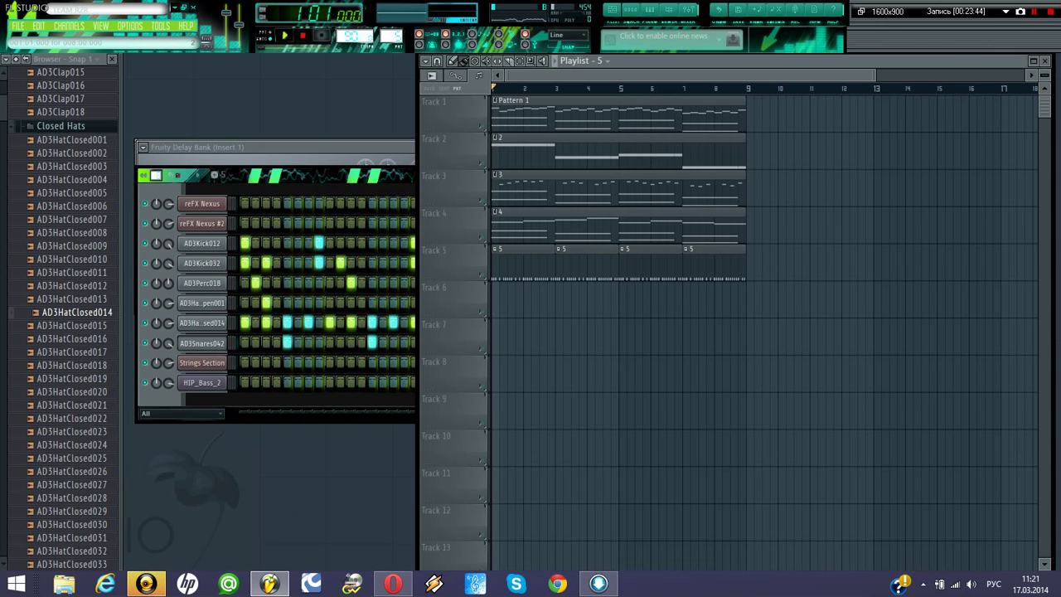
# - Mute playlist Tracks 2, 3 and 4 and inspect the notes of the Pattern 1 clip in the piano roll
pyautogui.click(482, 163)
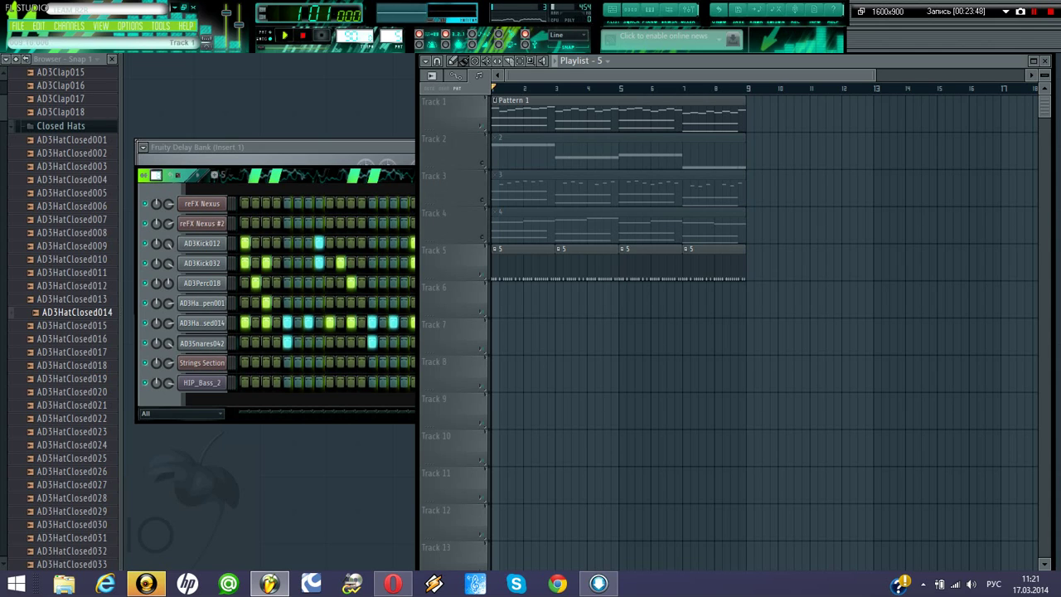
pyautogui.doubleClick(670, 118)
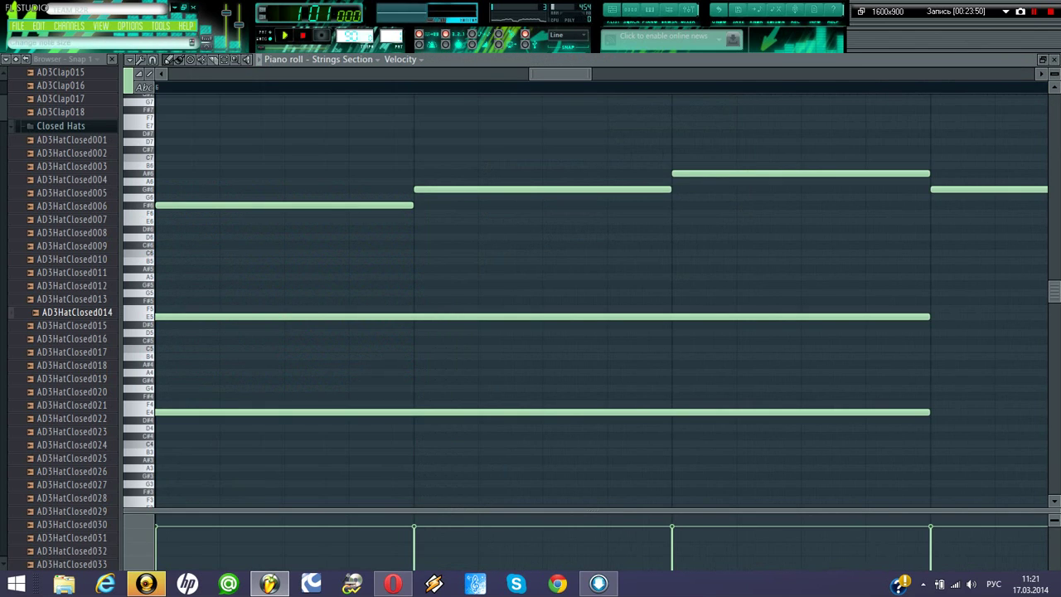
pyautogui.click(1043, 59)
pyautogui.click(779, 231)
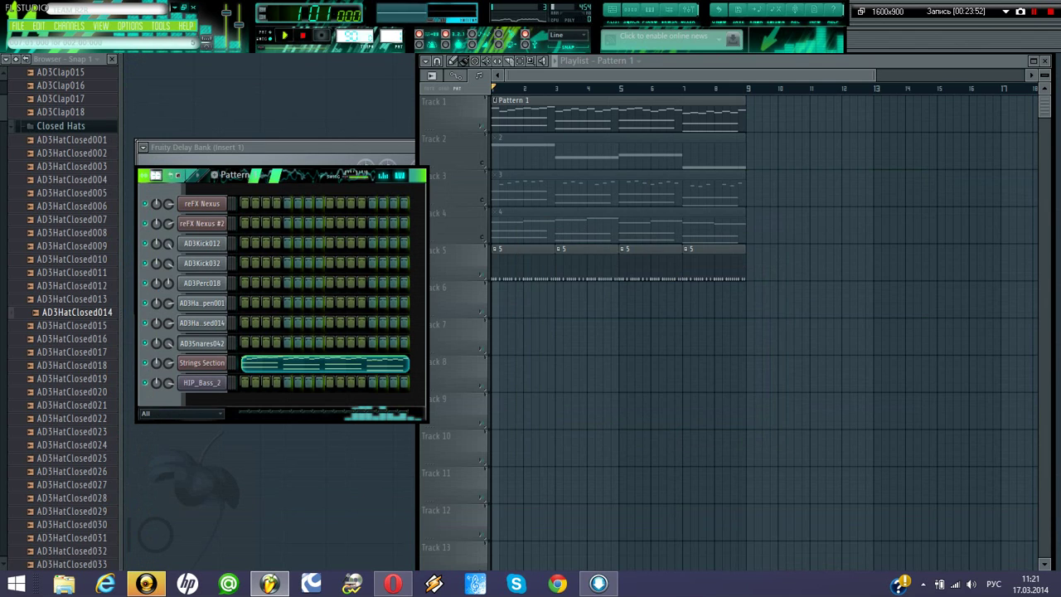
# - View the Strings Section instrument and route the reFX Nexus #2 channel to mixer insert 10
pyautogui.click(202, 363)
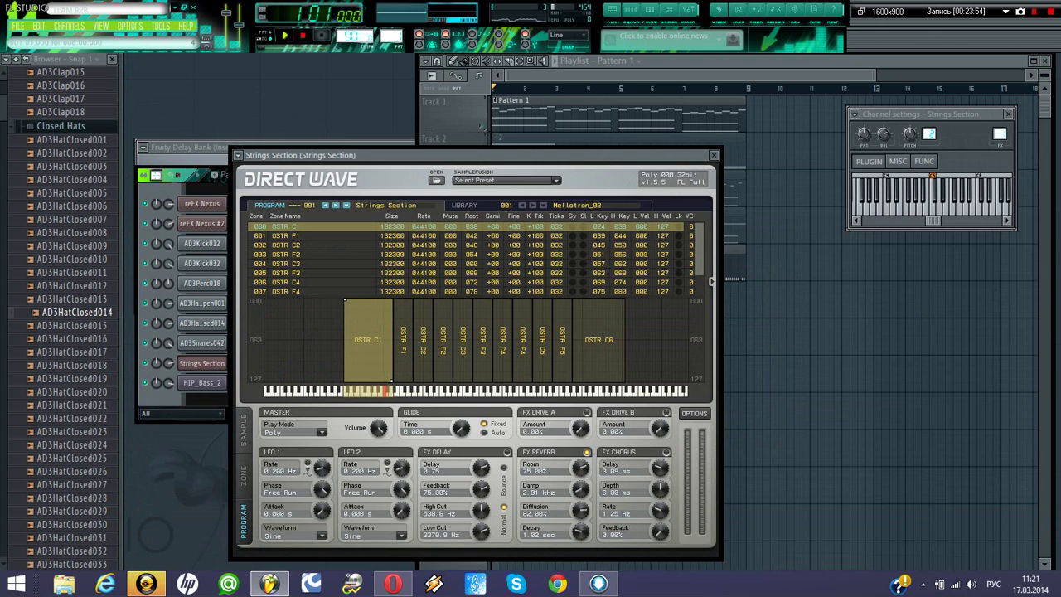
pyautogui.click(203, 224)
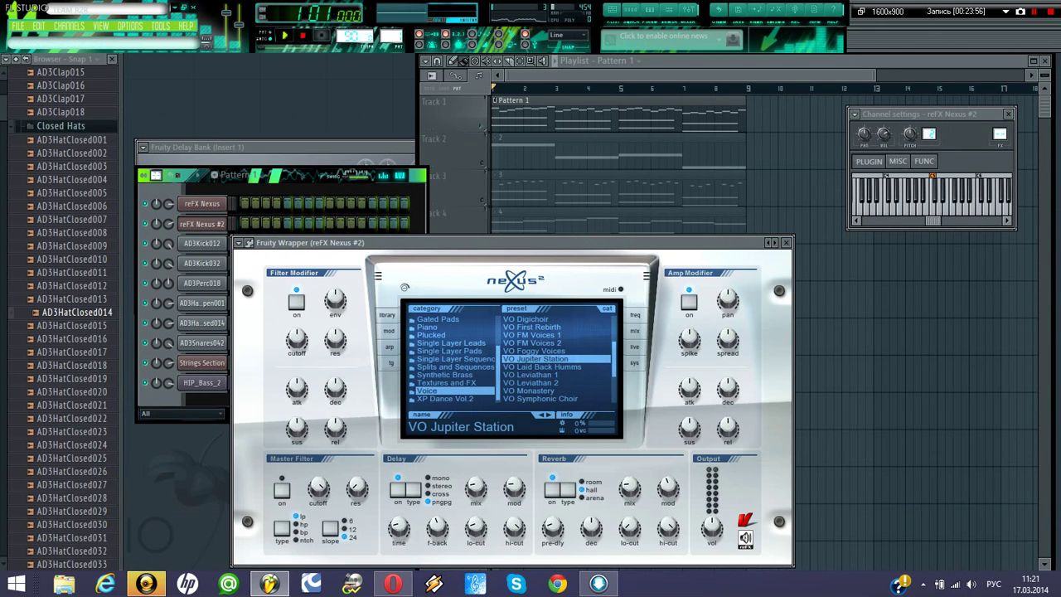
pyautogui.moveTo(1000, 133); pyautogui.dragTo(999, 118)
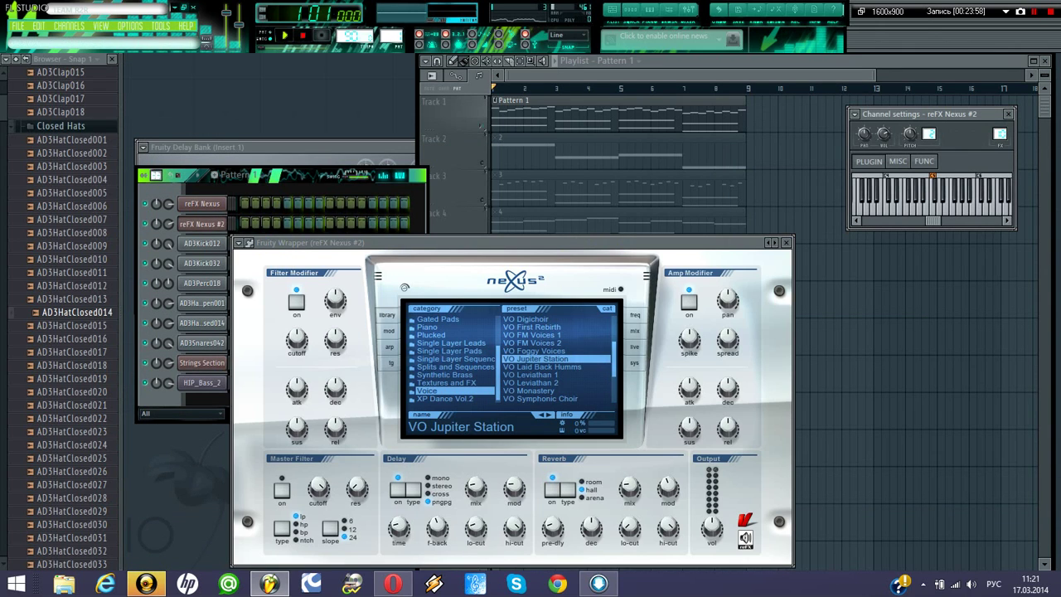
# - Load Fruity Free Filter into the first effect slot of mixer insert 10
pyautogui.press('F9')
pyautogui.press('F8')
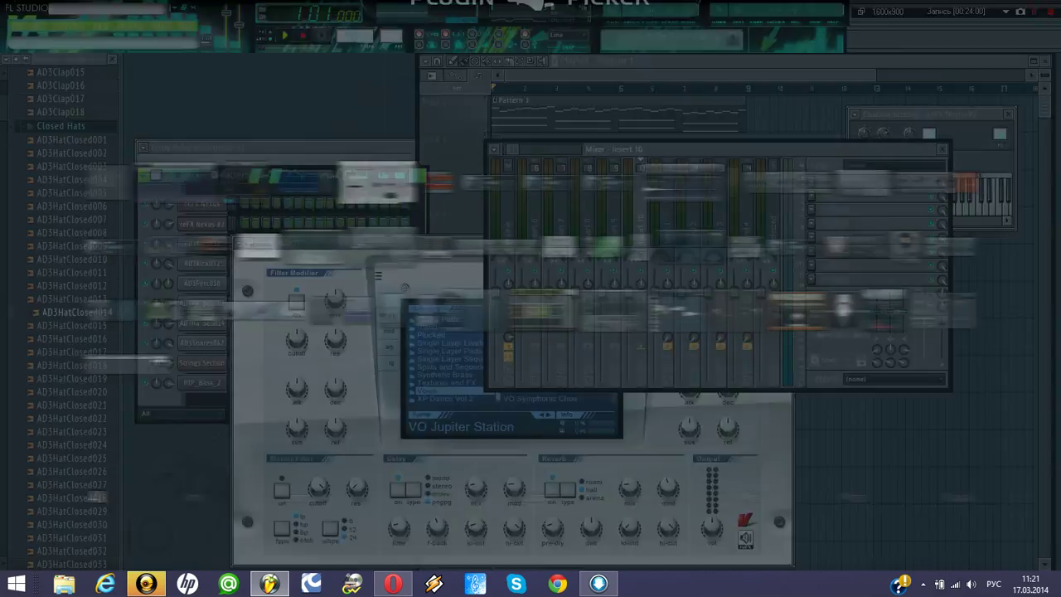
pyautogui.press('F8')
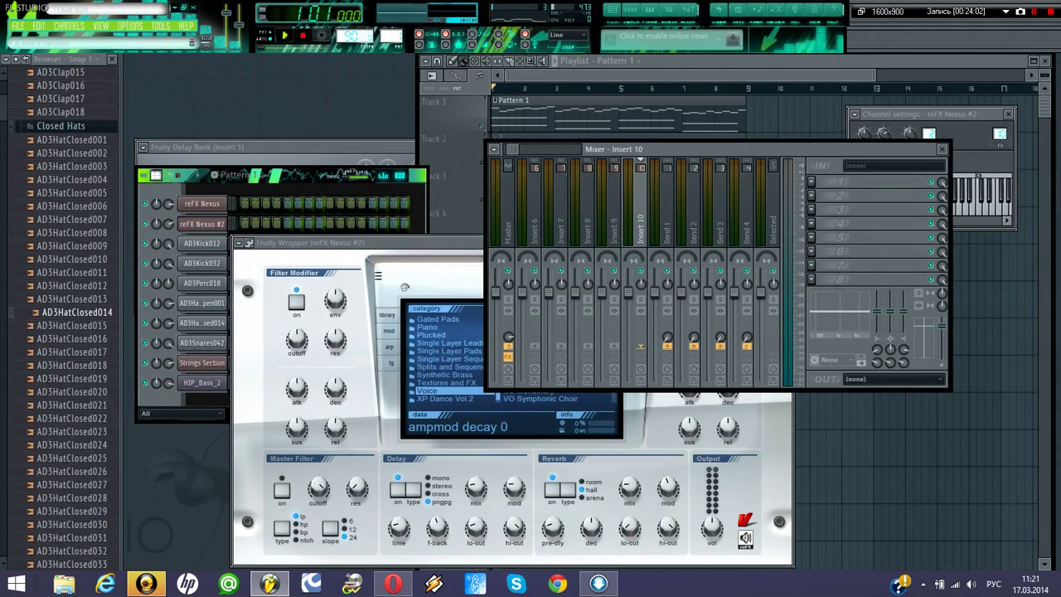
pyautogui.click(811, 182)
pyautogui.moveTo(828, 197)
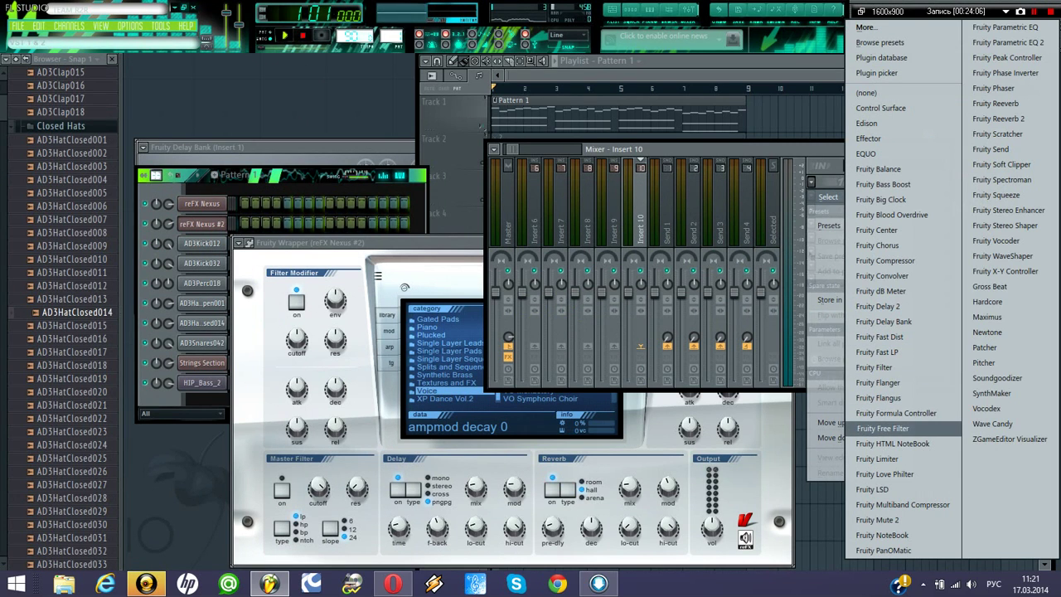
pyautogui.click(883, 428)
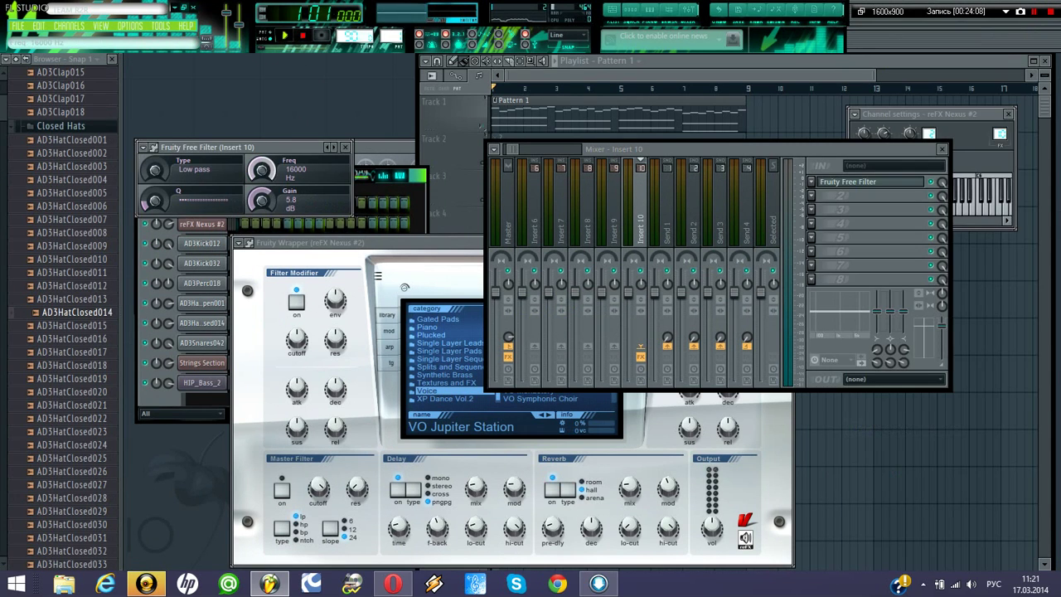
# - Create an automation clip for the Free Filter's frequency and bend its line into a curve that rises steeply towards bar 9
pyautogui.rightClick(260, 169)
pyautogui.click(314, 260)
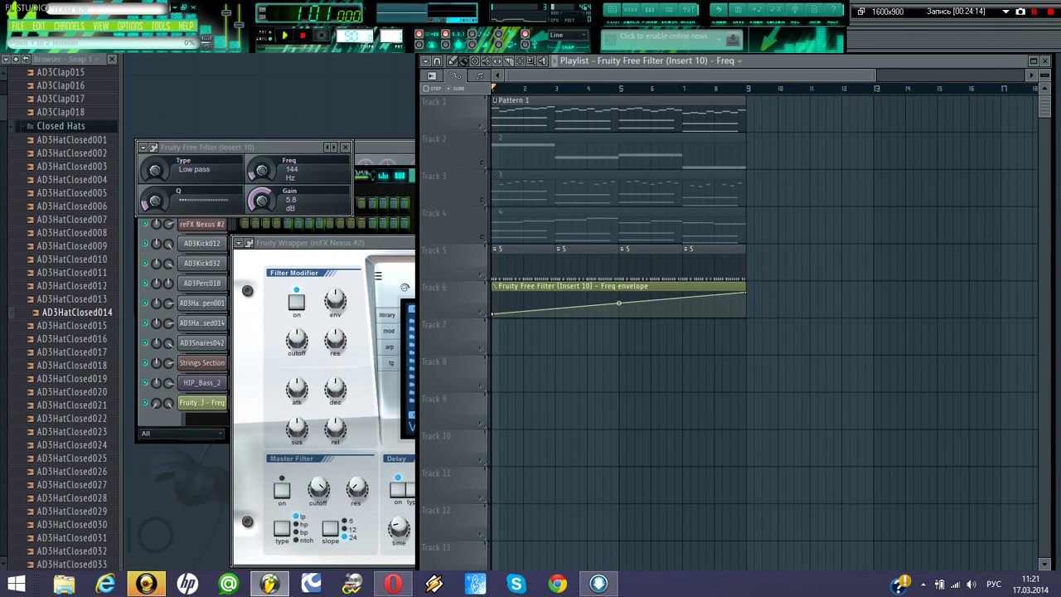
pyautogui.moveTo(618, 303); pyautogui.dragTo(618, 313)
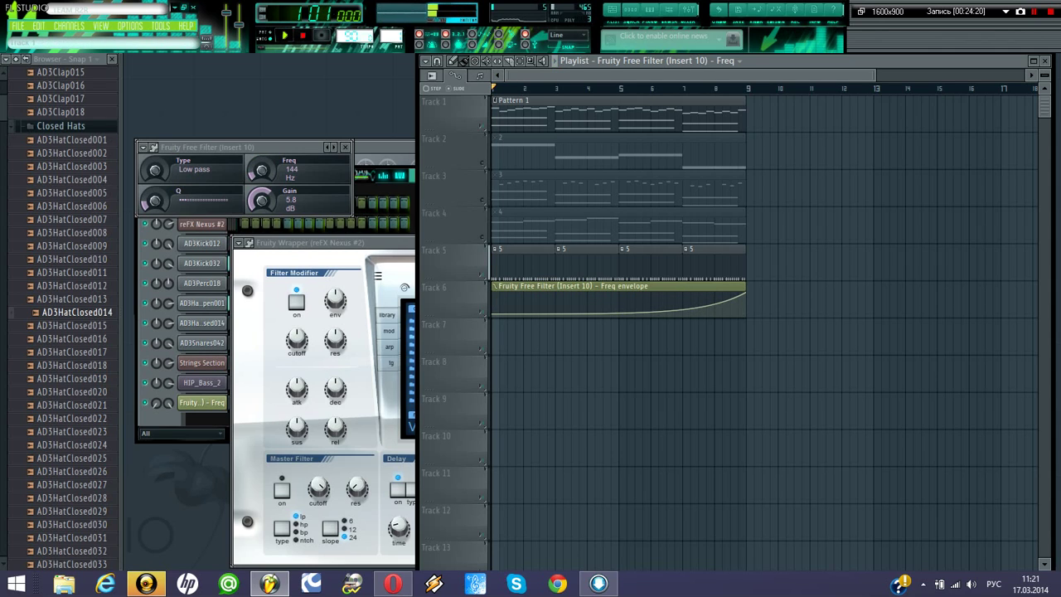
# - Check the Strings Section instrument and the channel settings of the filter frequency automation clip
pyautogui.click(396, 188)
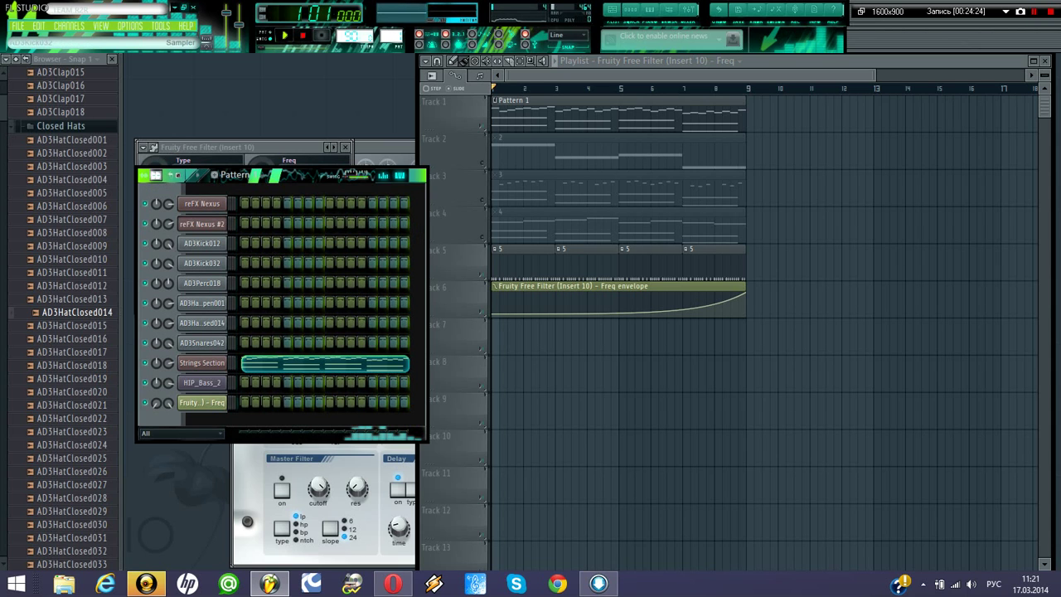
pyautogui.click(202, 363)
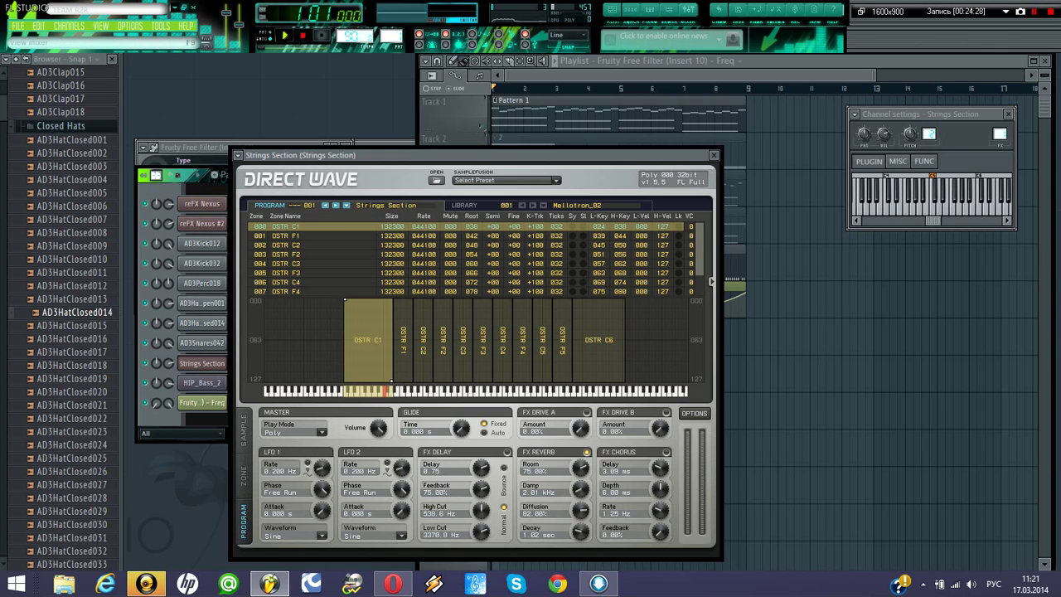
pyautogui.click(202, 403)
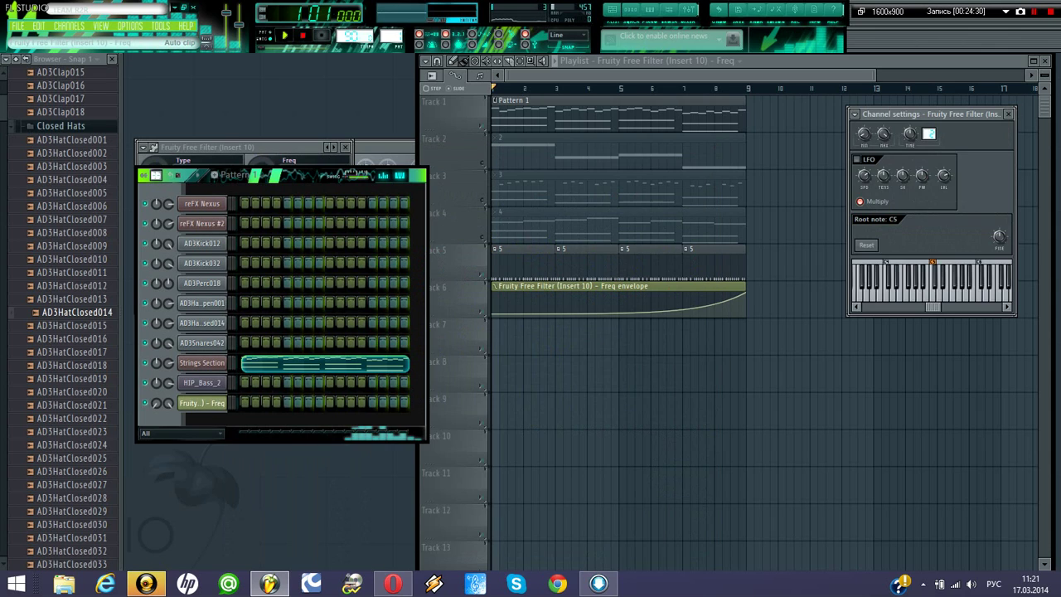
# - Check the channel settings of the filter frequency automation clip and the reFX Nexus channel
pyautogui.click(203, 403)
pyautogui.click(203, 403)
pyautogui.press('Escape')
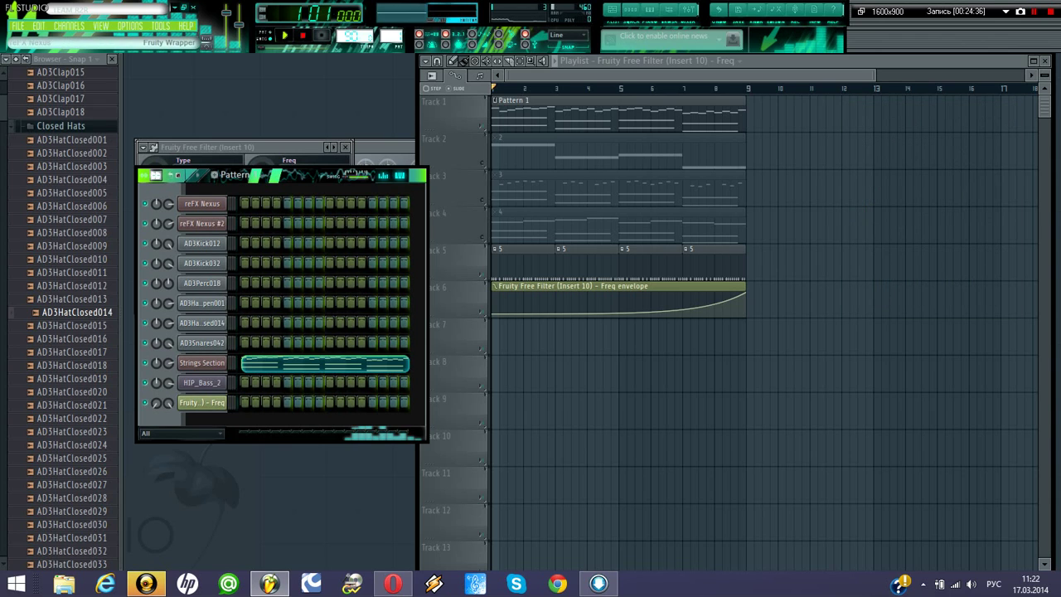
pyautogui.click(202, 203)
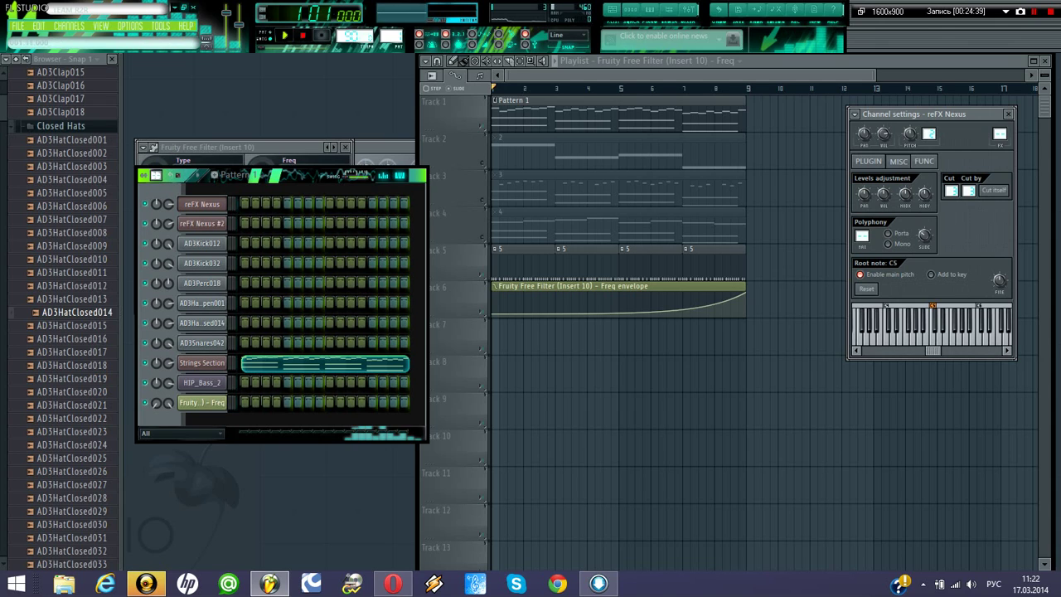
pyautogui.click(202, 402)
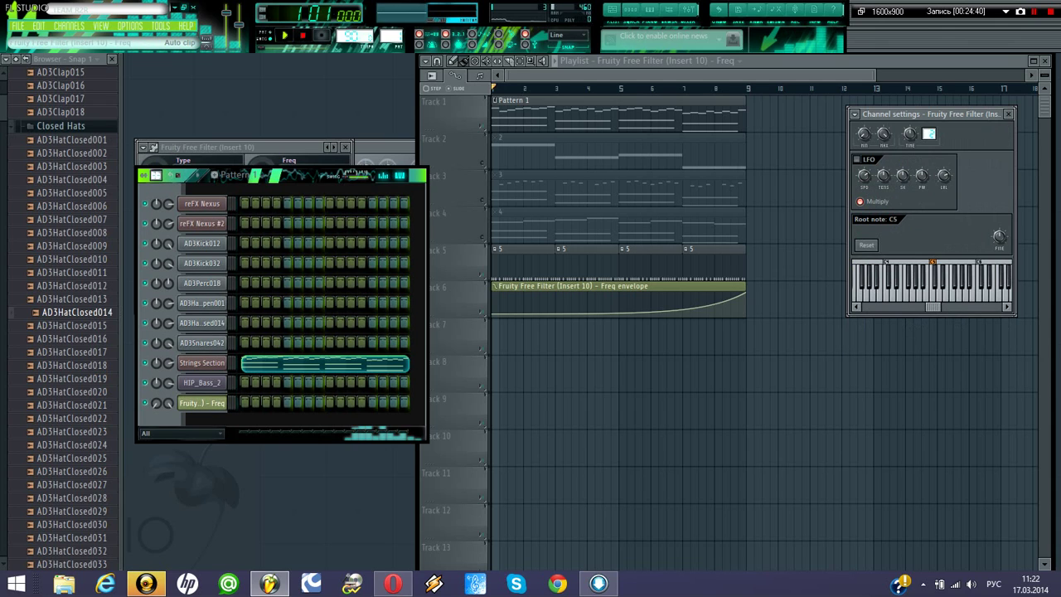
pyautogui.click(201, 402)
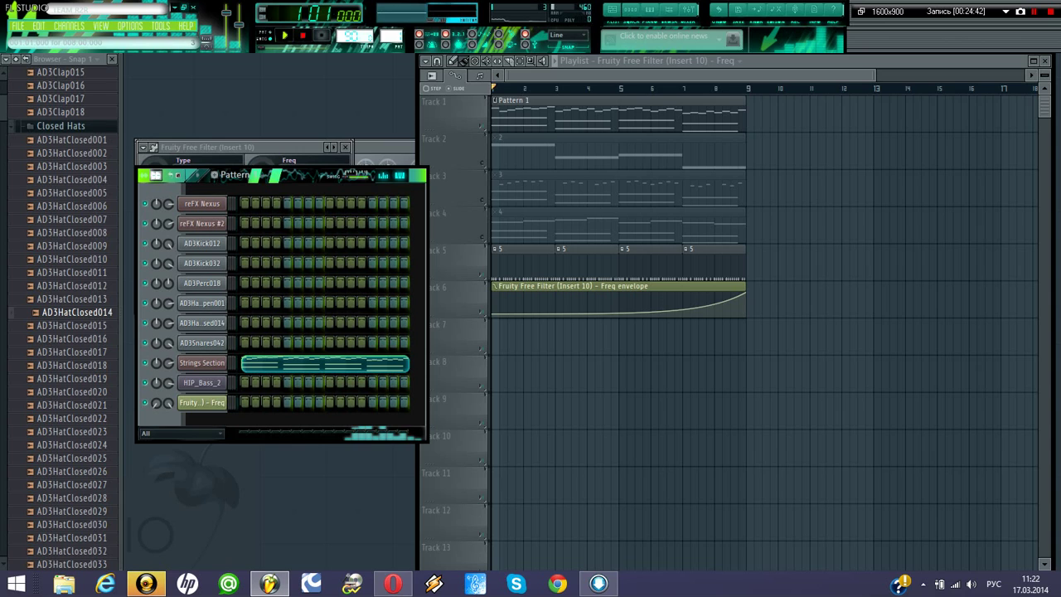
# - Mute track 1 and play the track 3 pattern together with the drums to identify its instrument
pyautogui.click(483, 127)
pyautogui.click(482, 201)
pyautogui.press('space')
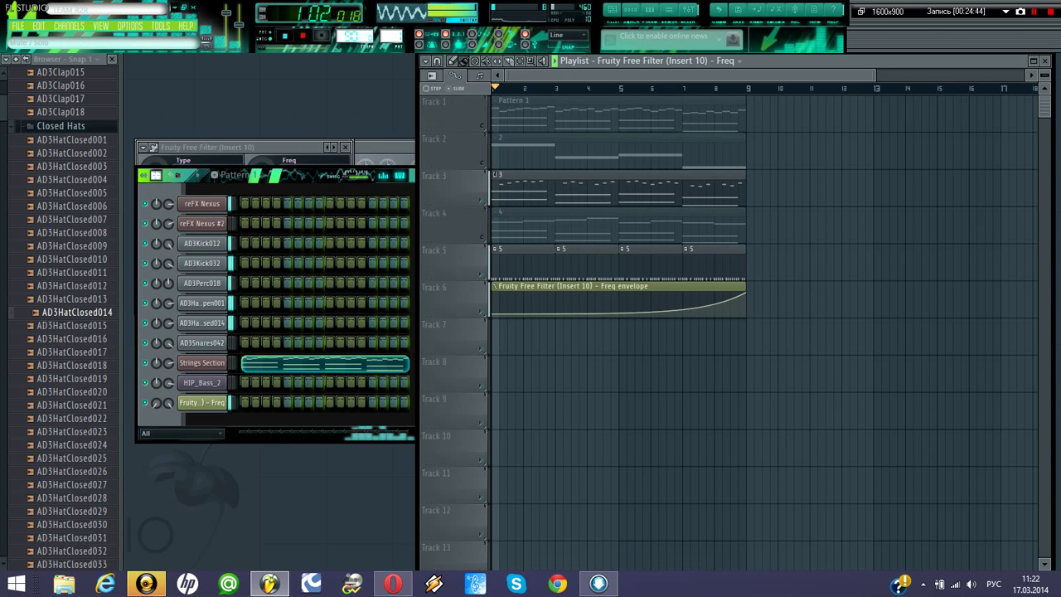
pyautogui.press('space')
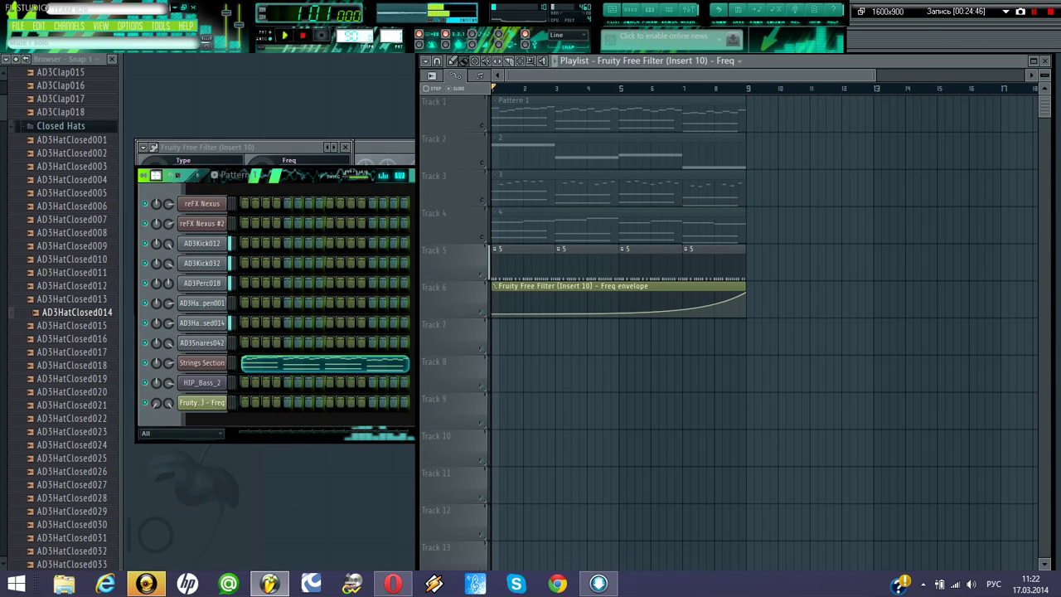
# - Delete the channel of the insert 10 filter frequency automation clip
pyautogui.rightClick(202, 402)
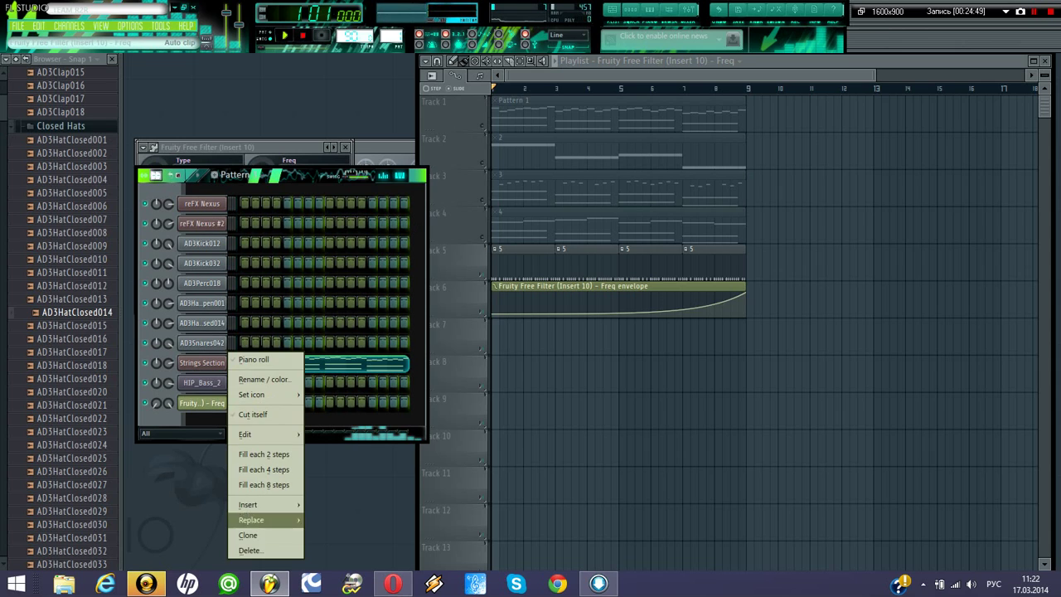
pyautogui.click(257, 550)
pyautogui.press('Return')
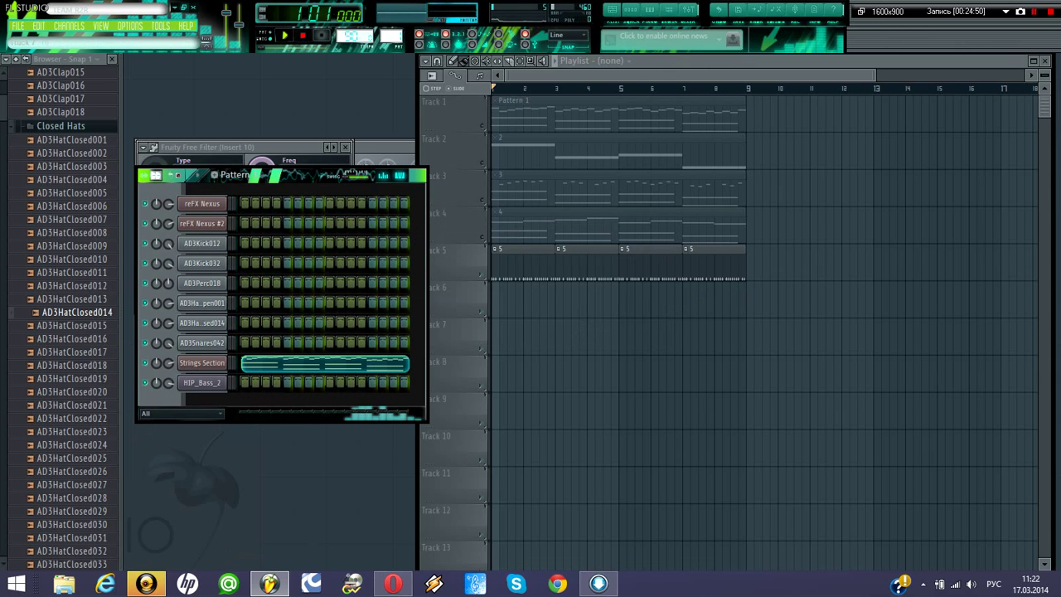
# - Check the insert 10 effects and route the reFX Nexus #2 channel back to the master
pyautogui.click(202, 223)
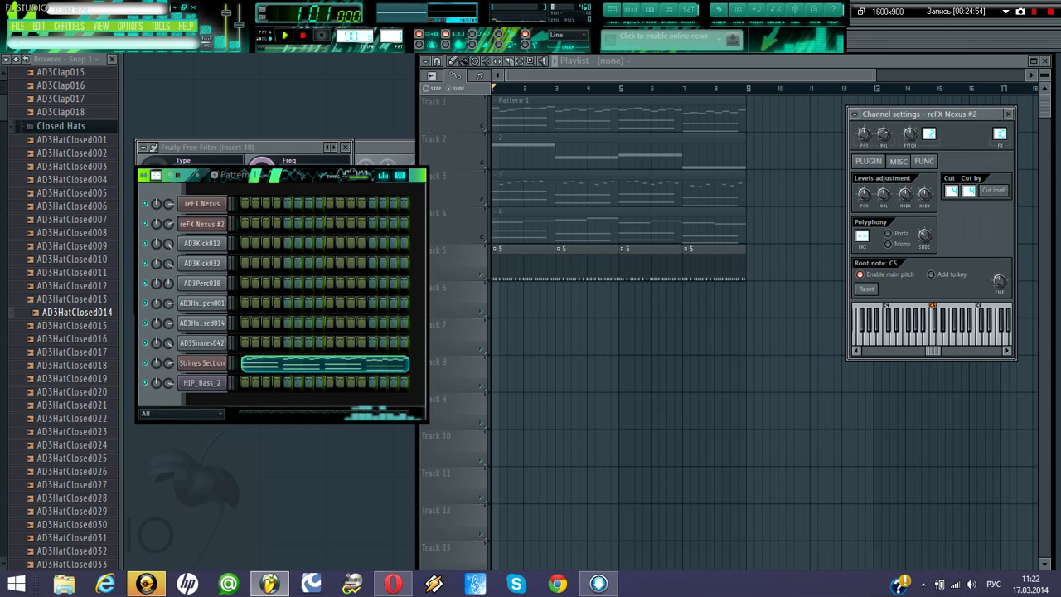
pyautogui.click(688, 10)
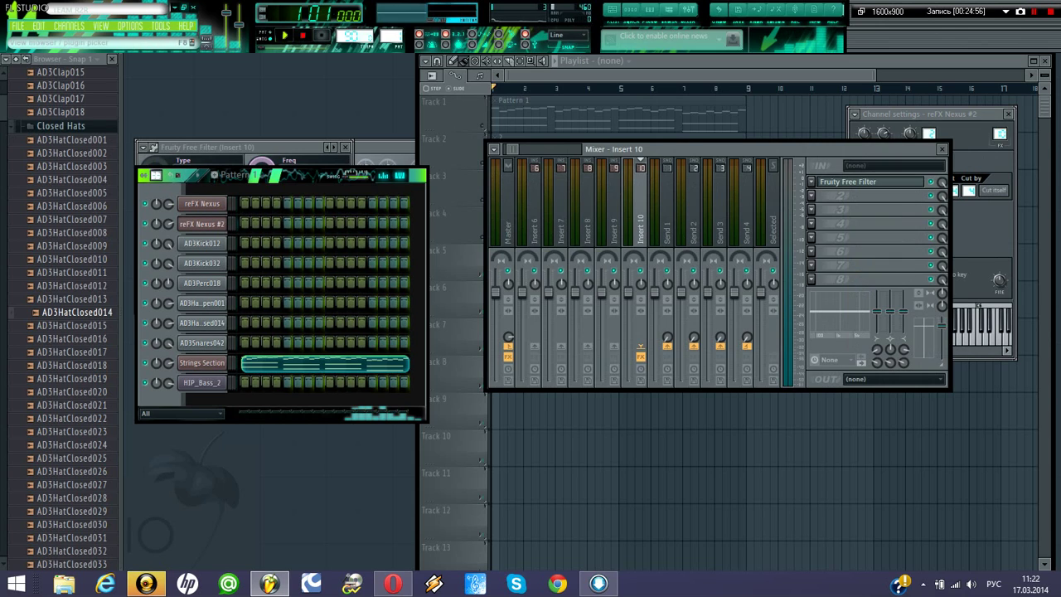
pyautogui.click(670, 10)
pyautogui.click(688, 10)
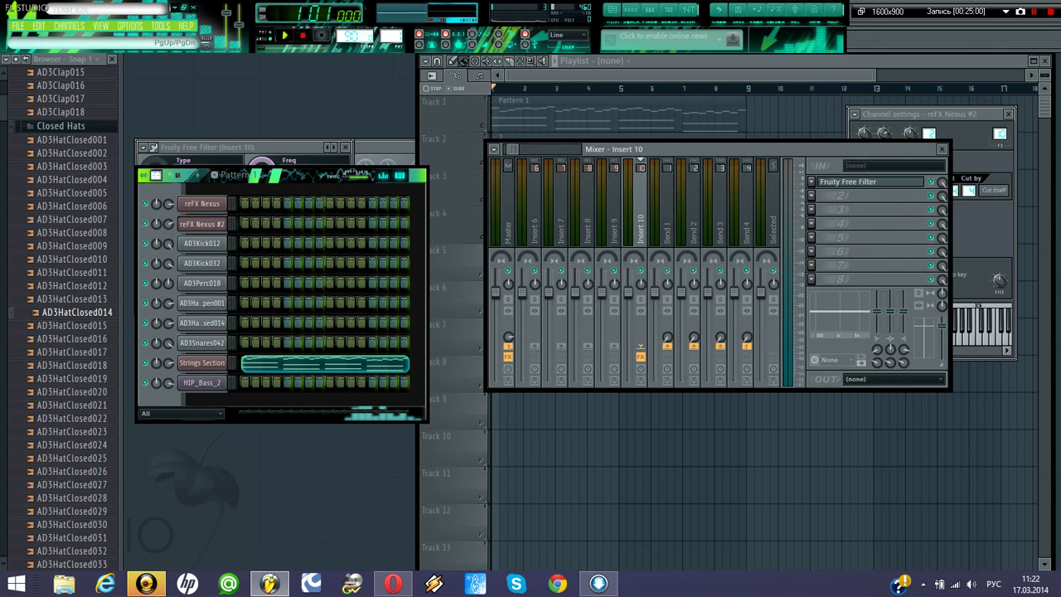
pyautogui.click(1000, 133)
pyautogui.moveTo(999, 134); pyautogui.dragTo(999, 166)
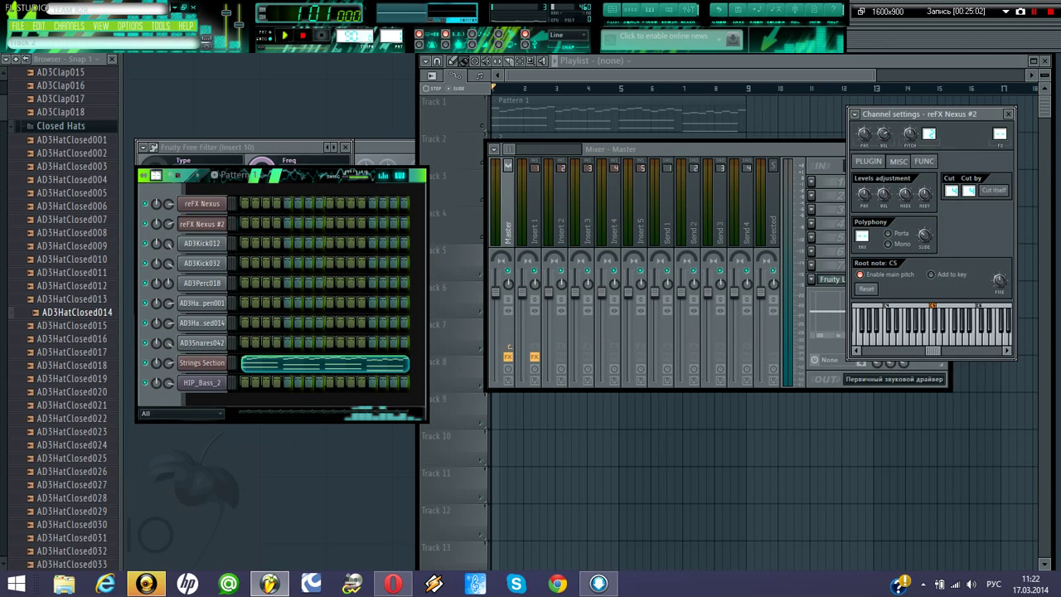
# - Play the drums on track 5 alone and with the track 3 pattern
pyautogui.press('space')
pyautogui.press('space')
pyautogui.click(479, 272)
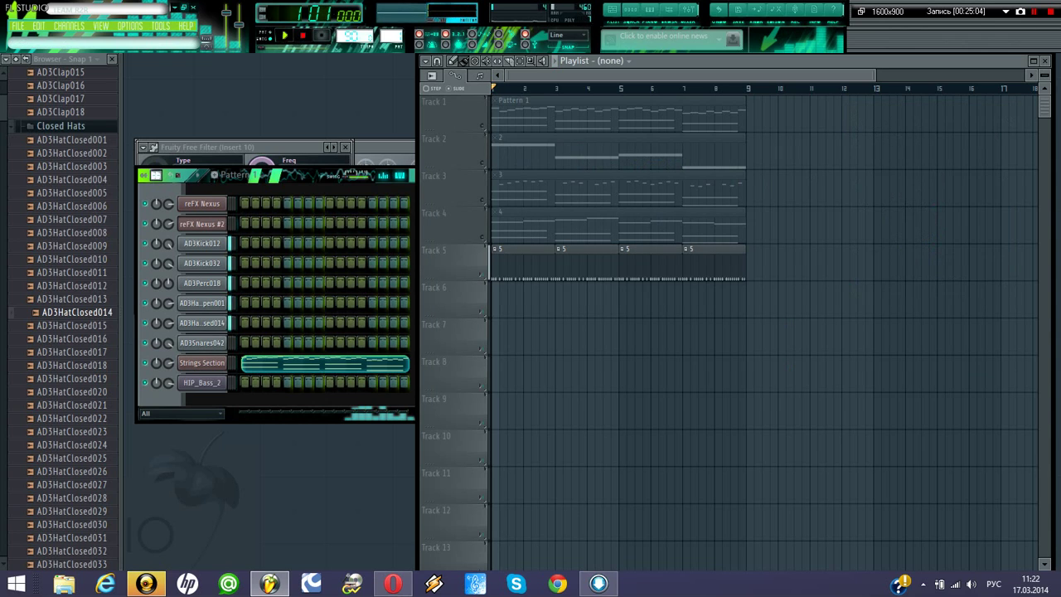
pyautogui.click(480, 199)
pyautogui.press('space')
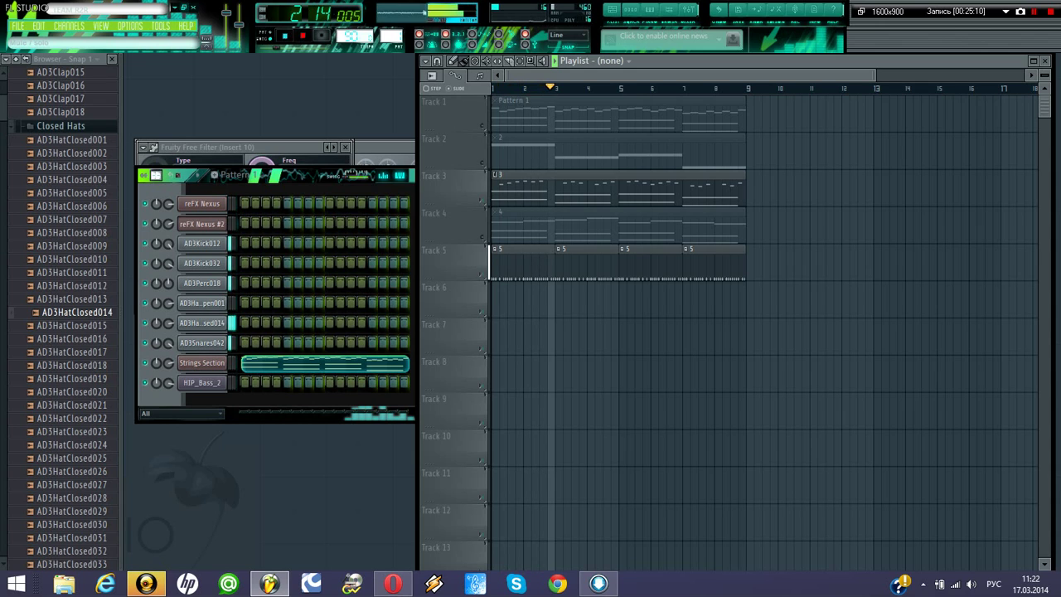
pyautogui.press('space')
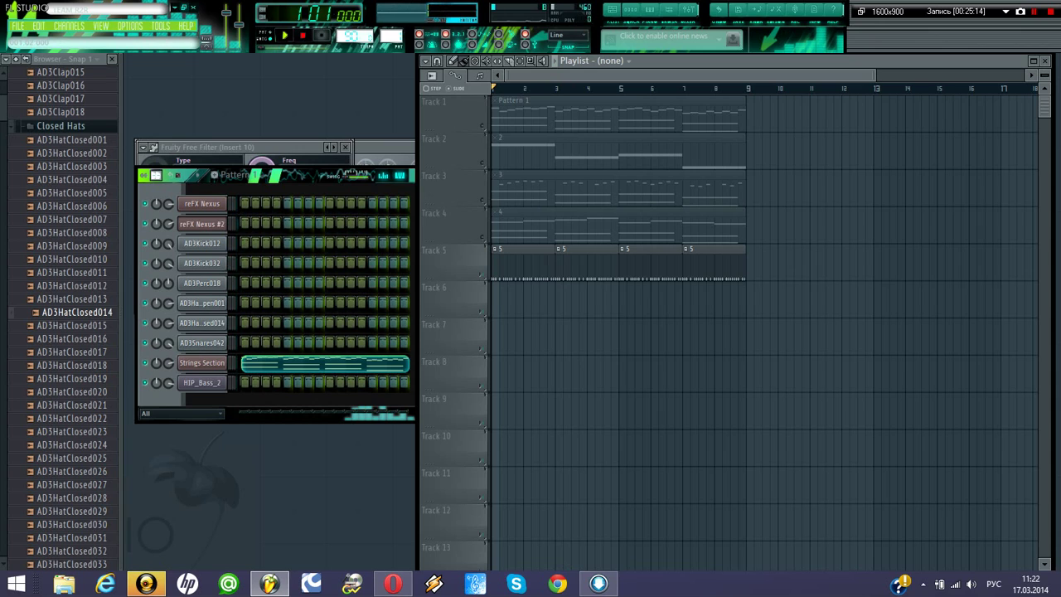
# - Bring up the Strings Section channel's mixer insert 1 and load Fruity Free Filter into its third effect slot
pyautogui.click(202, 363)
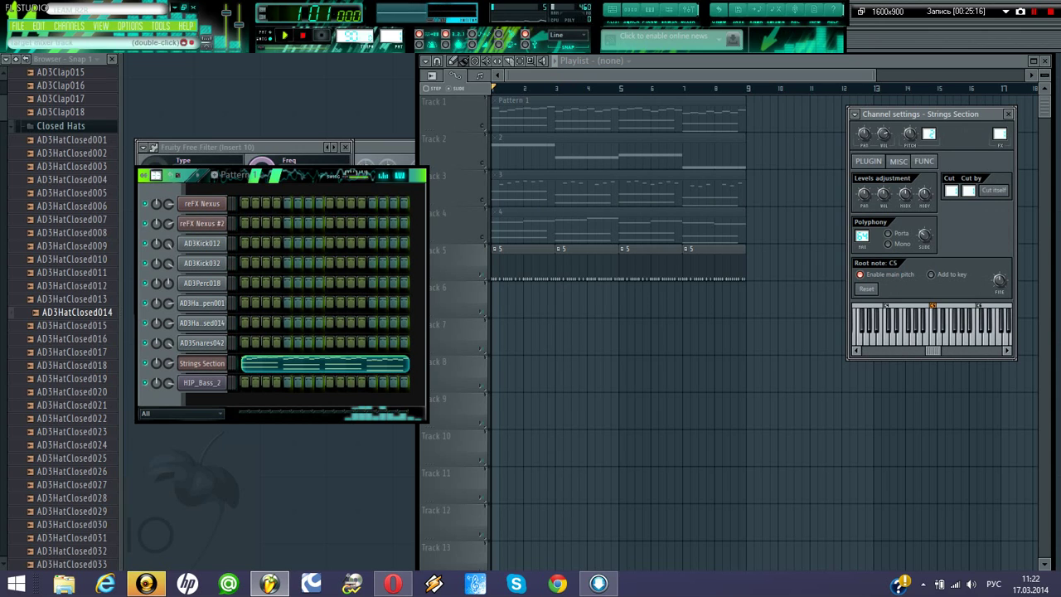
pyautogui.click(201, 362)
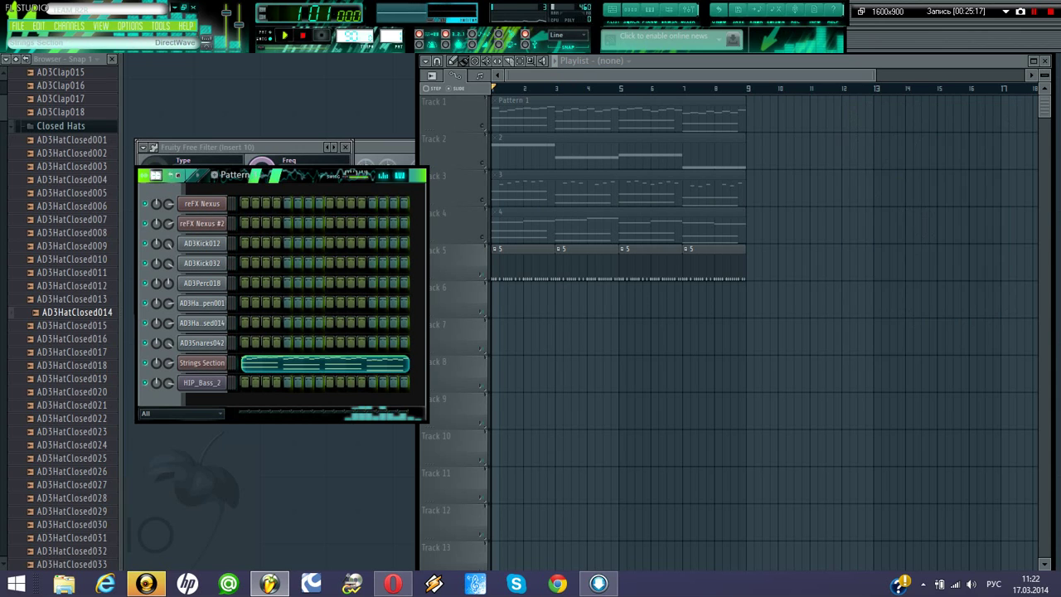
pyautogui.click(202, 362)
pyautogui.click(689, 10)
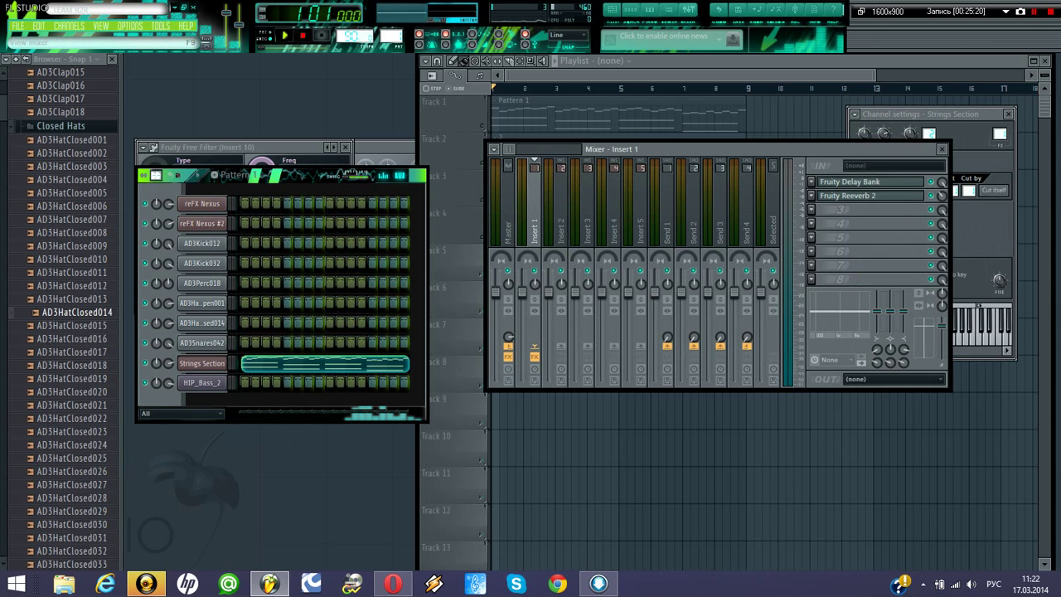
pyautogui.click(688, 10)
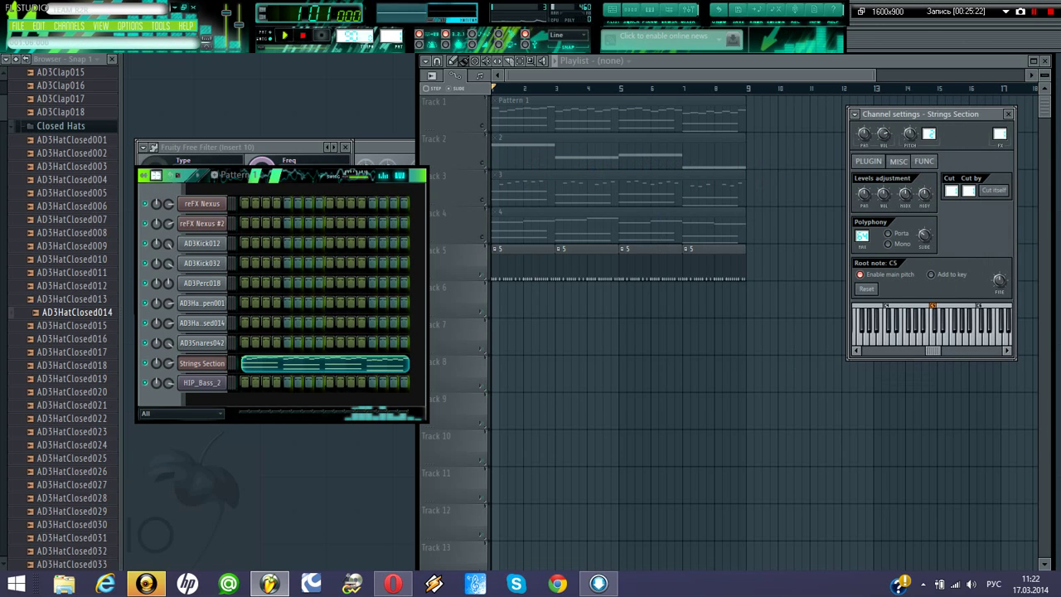
pyautogui.click(690, 9)
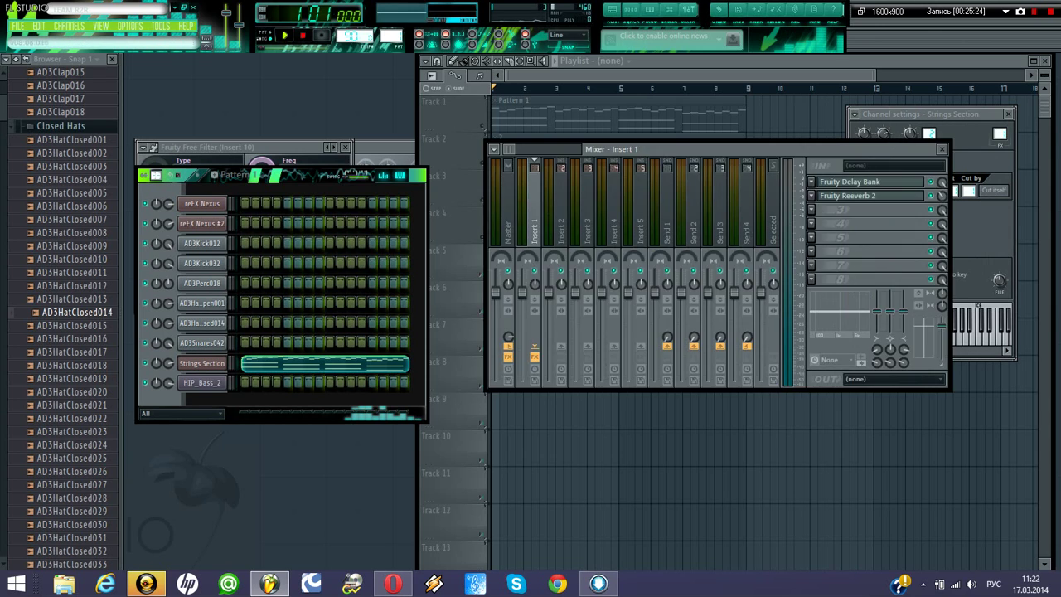
pyautogui.click(811, 209)
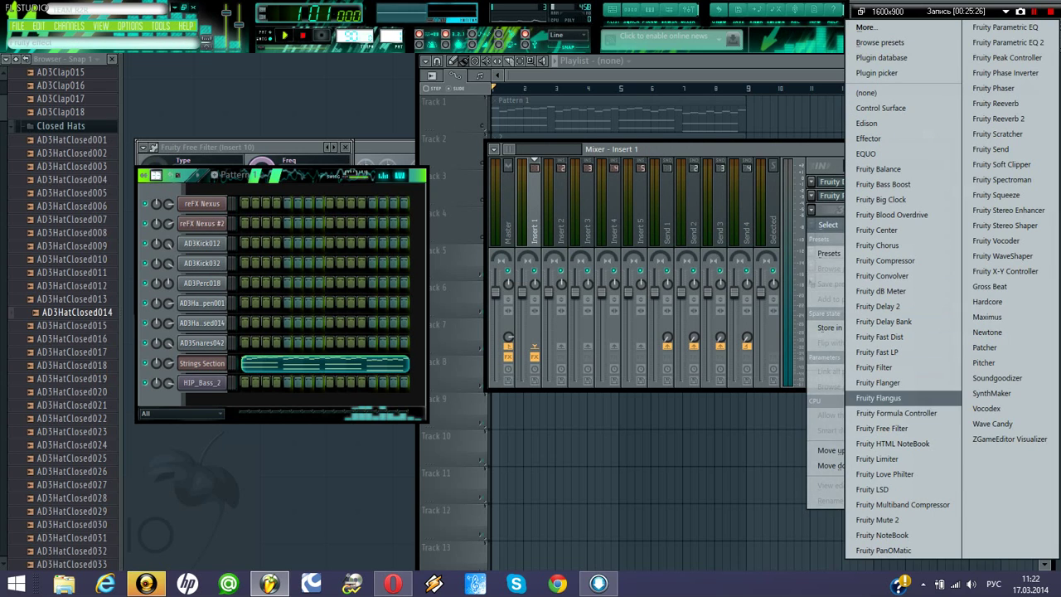
pyautogui.click(881, 427)
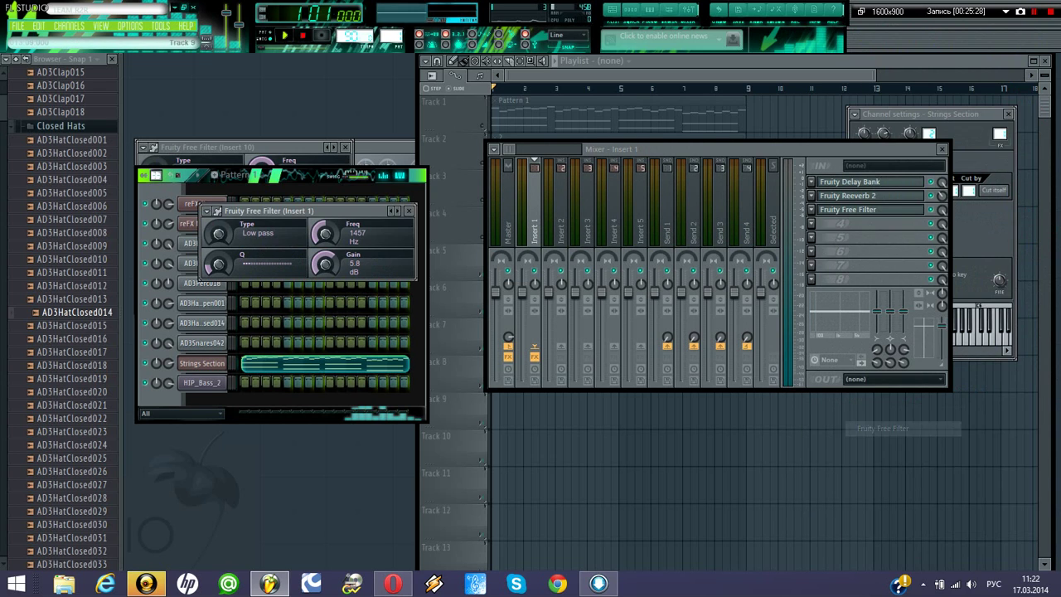
# - Unmute track 1 and create an automation clip for the insert 1 filter's frequency, curved from 273 Hz to rise steeply towards bar 9
pyautogui.rightClick(323, 233)
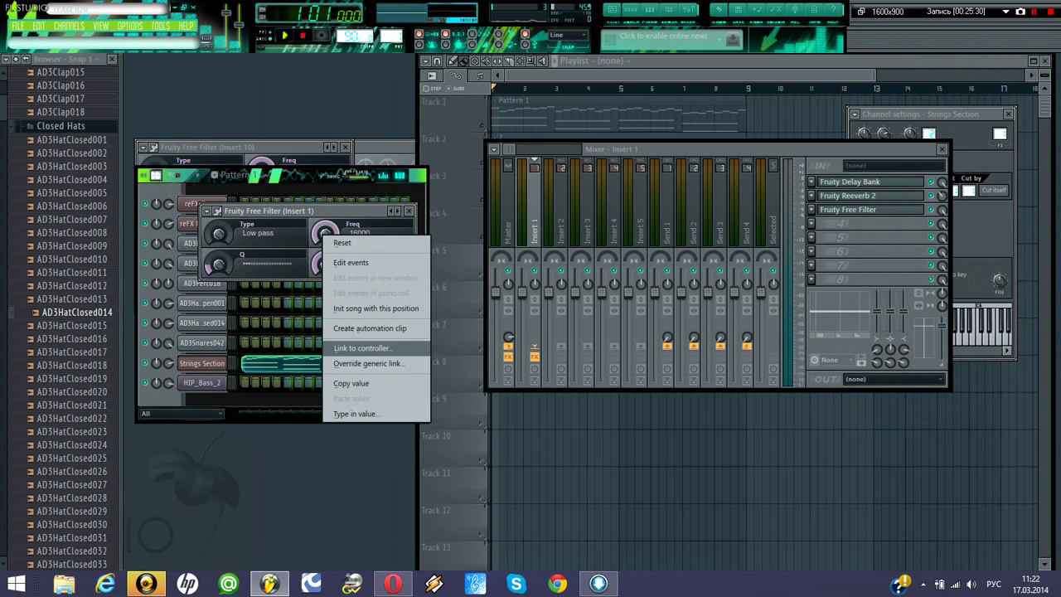
pyautogui.click(371, 328)
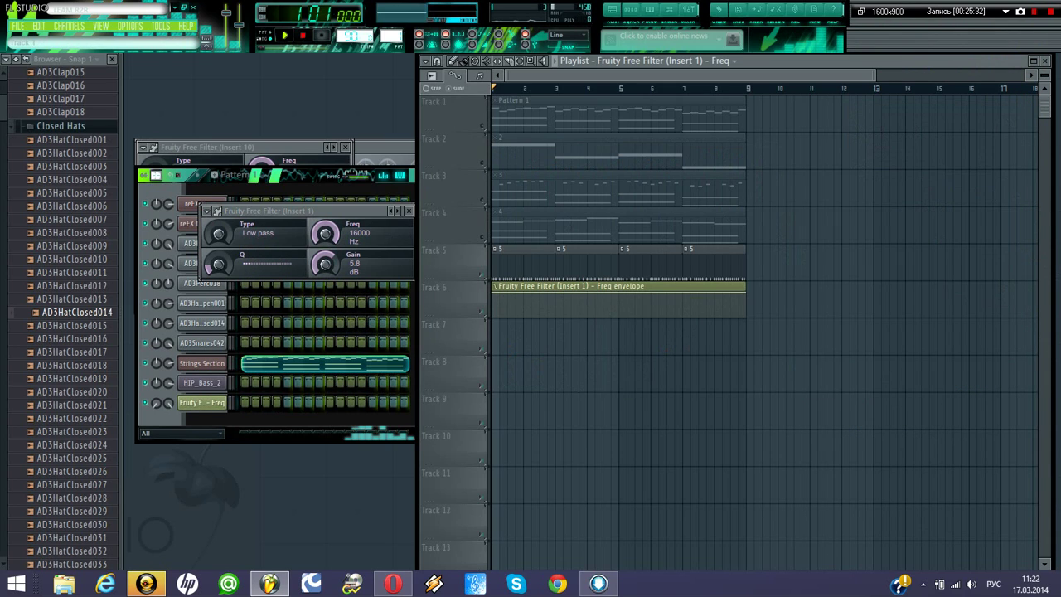
pyautogui.click(481, 127)
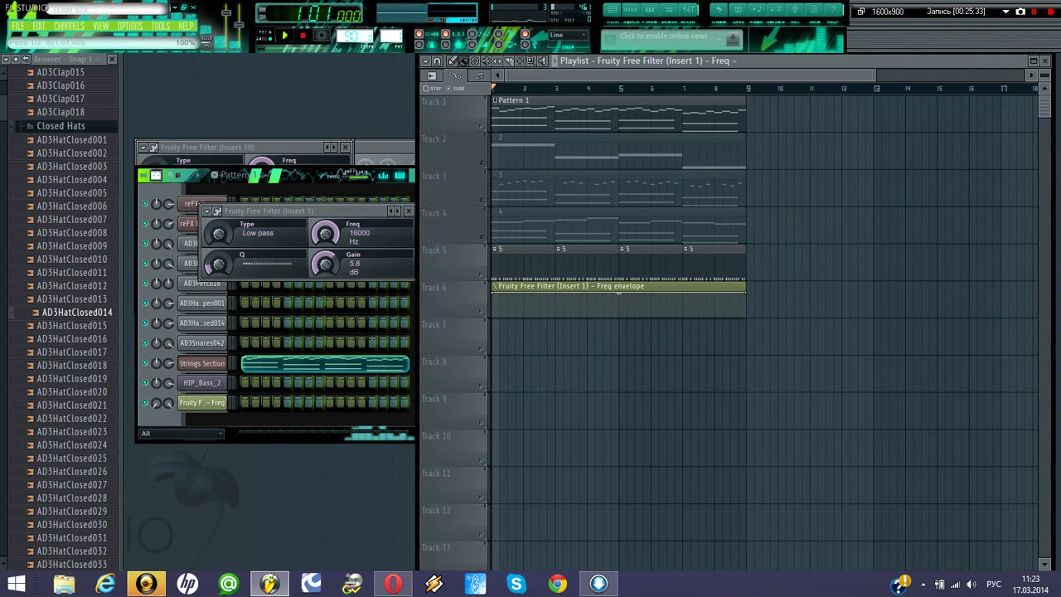
pyautogui.moveTo(492, 293); pyautogui.dragTo(492, 312)
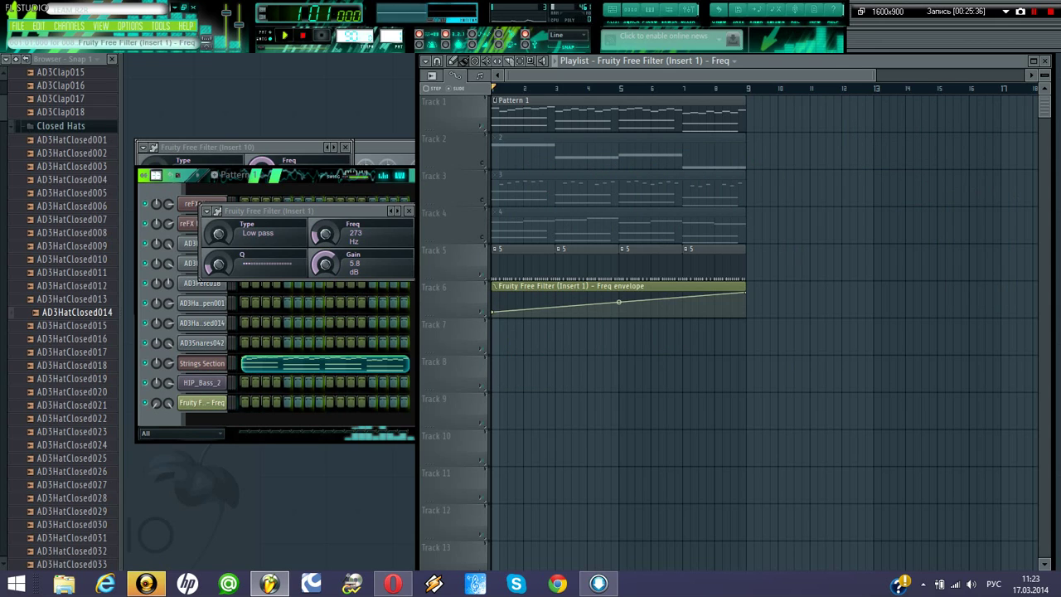
pyautogui.moveTo(618, 301); pyautogui.dragTo(618, 312)
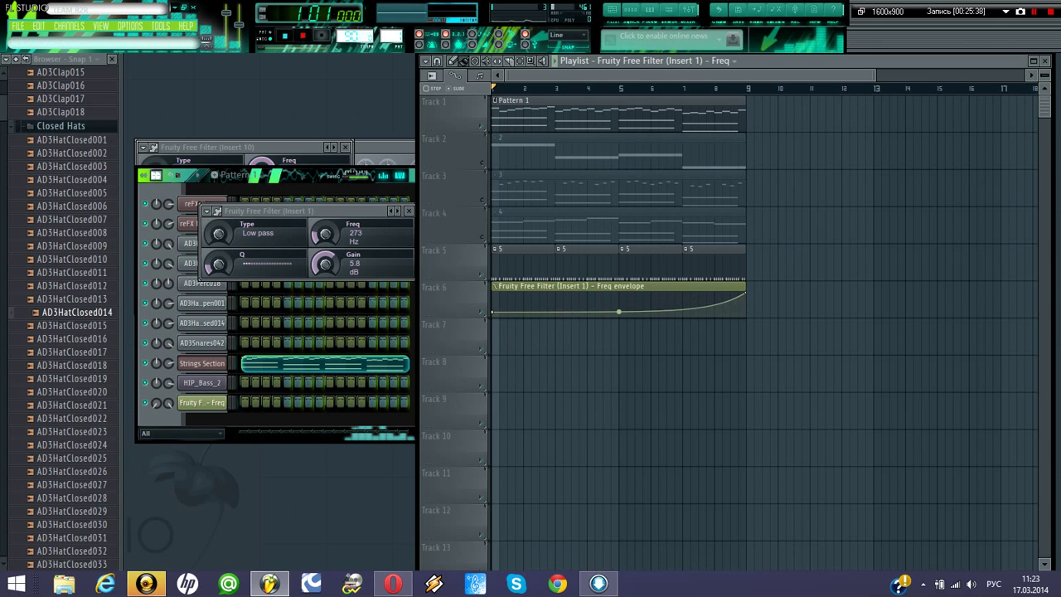
# - During playback, place a second Pattern 1 clip at bar 9 on track 1 and move the pattern 2 clip to bar 9 with track 2 unmuted
pyautogui.press('space')
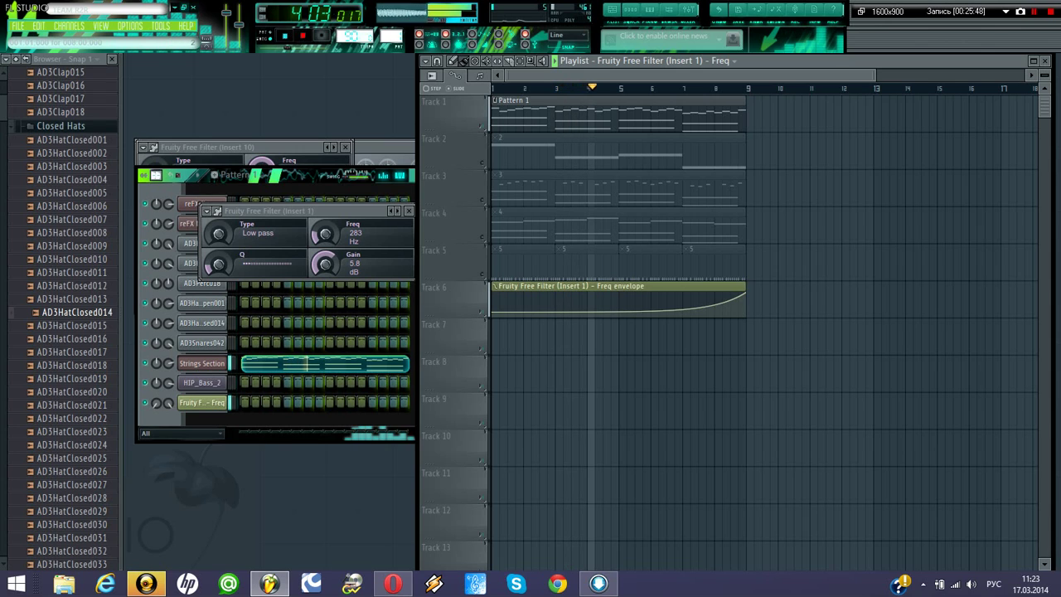
pyautogui.click(723, 116)
pyautogui.click(758, 116)
pyautogui.moveTo(758, 116); pyautogui.dragTo(749, 116)
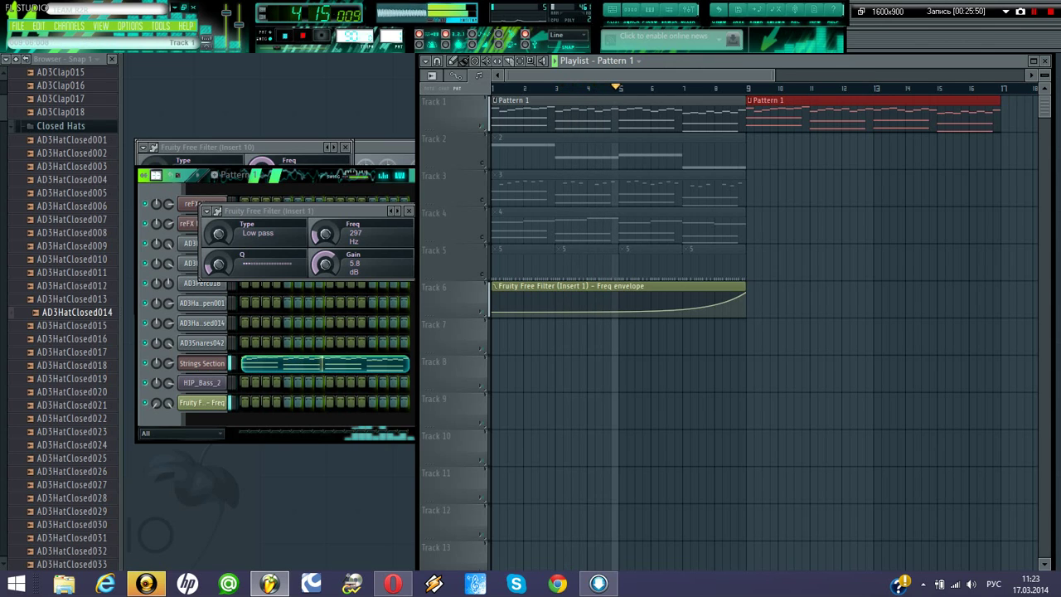
pyautogui.moveTo(684, 150); pyautogui.dragTo(938, 152)
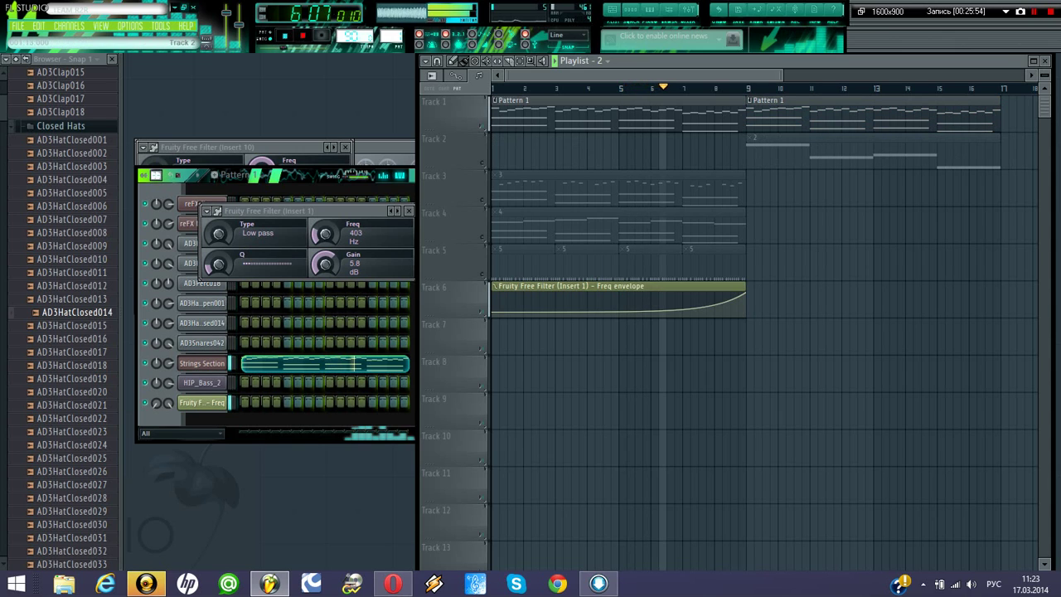
pyautogui.click(482, 162)
# - Try AD3Kick012 hits on every fourth step of Pattern 1 and listen to them in the song
pyautogui.click(306, 417)
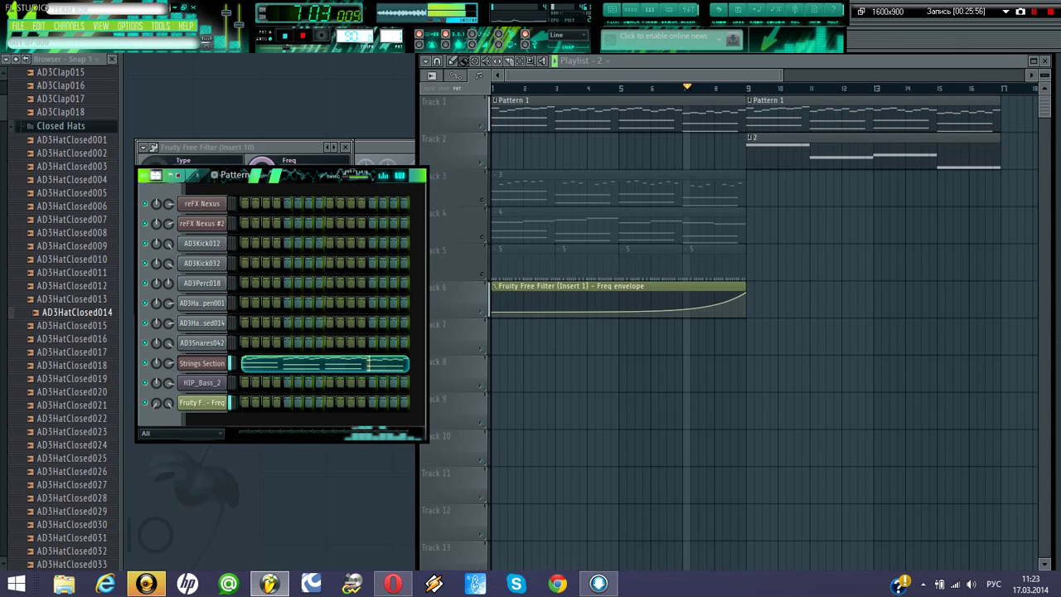
pyautogui.click(245, 243)
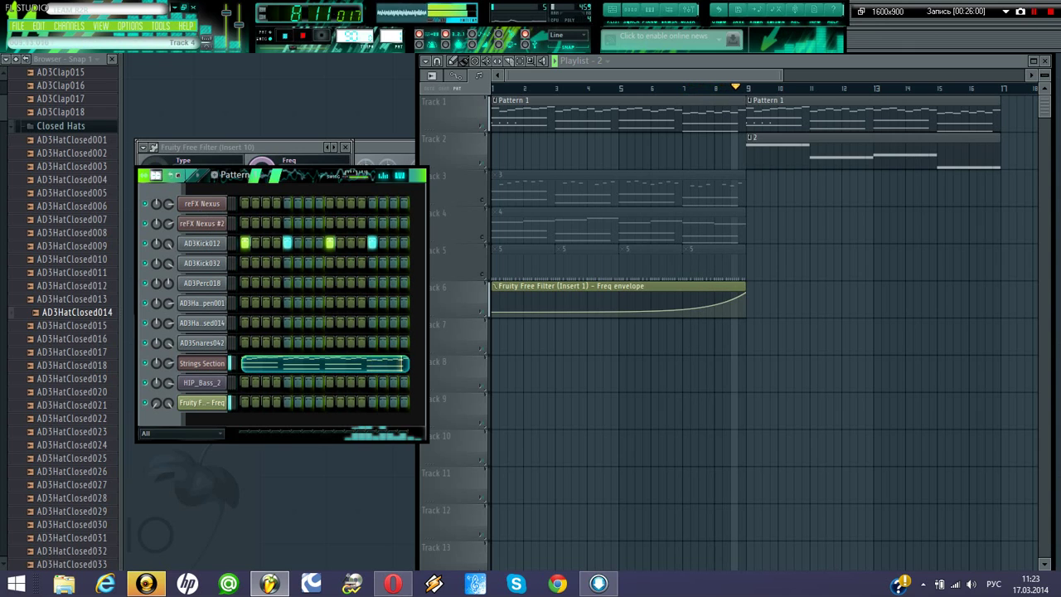
pyautogui.press('F5')
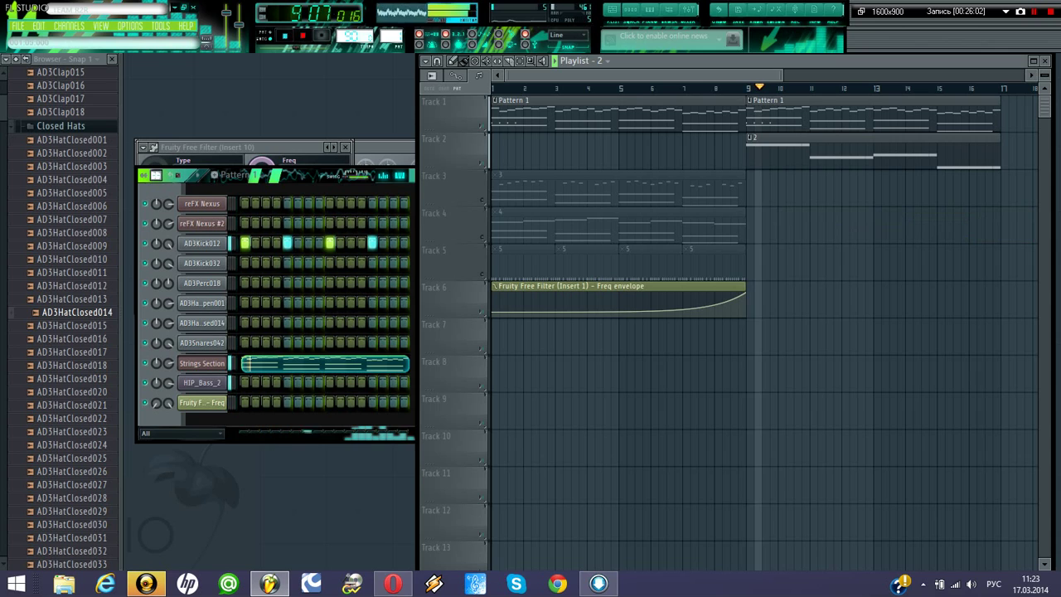
pyautogui.press('space')
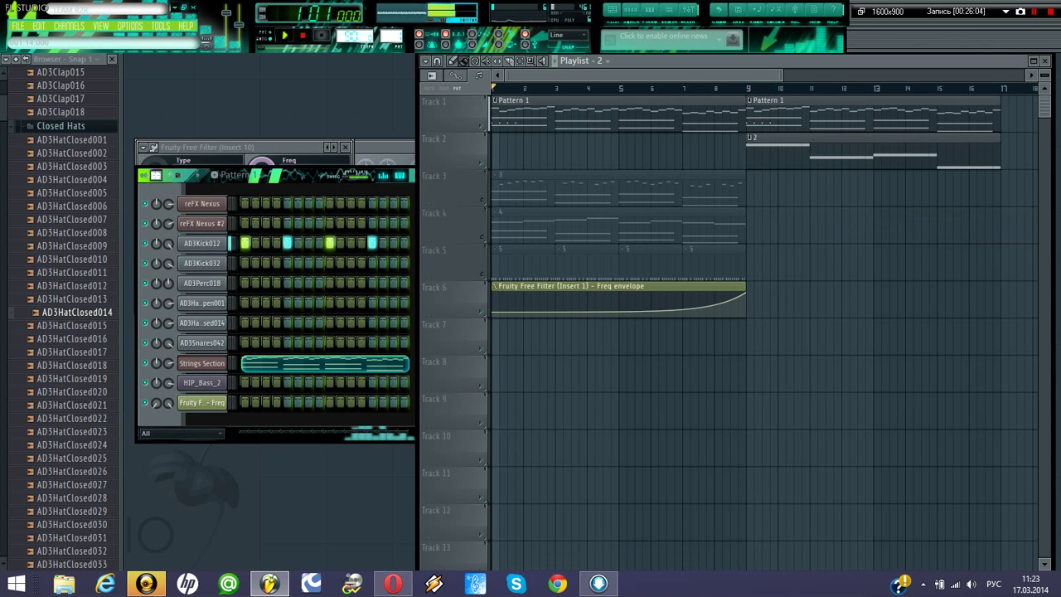
# - Clear all AD3Kick012 steps from Pattern 1
pyautogui.rightClick(372, 242)
pyautogui.rightClick(330, 243)
pyautogui.rightClick(287, 243)
pyautogui.rightClick(245, 243)
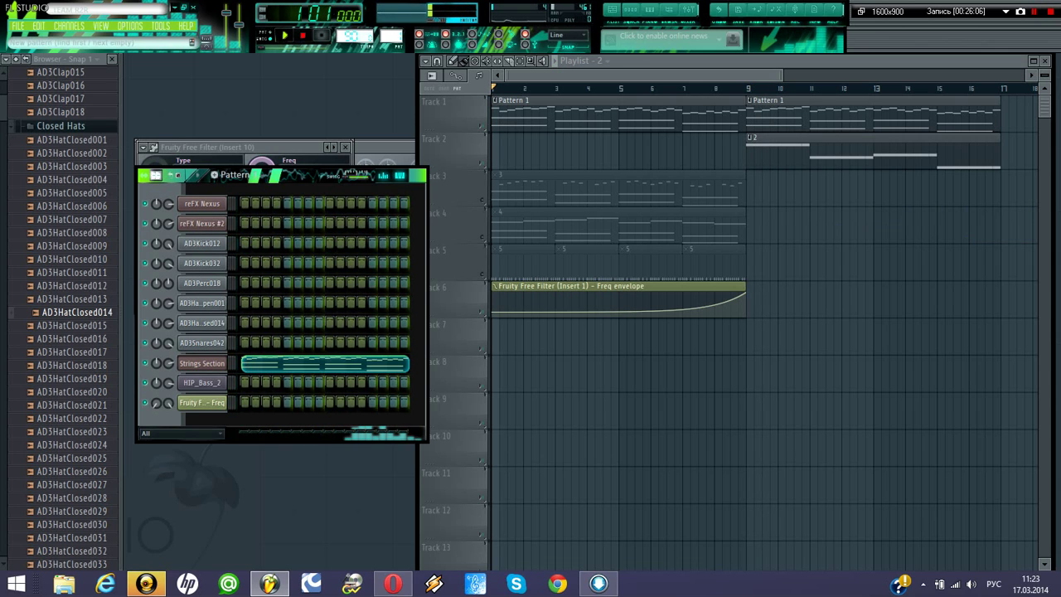
# - Create an empty pattern 6 and copy the AD3Kick012 steps from pattern 5
pyautogui.press('F4')
pyautogui.write('6')
pyautogui.press('Return')
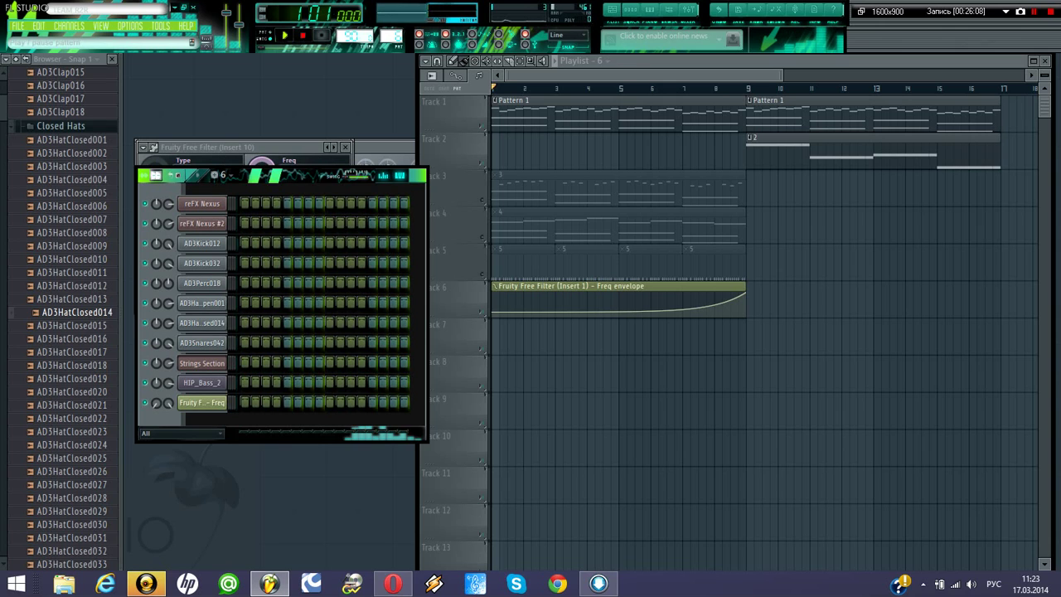
pyautogui.click(222, 175)
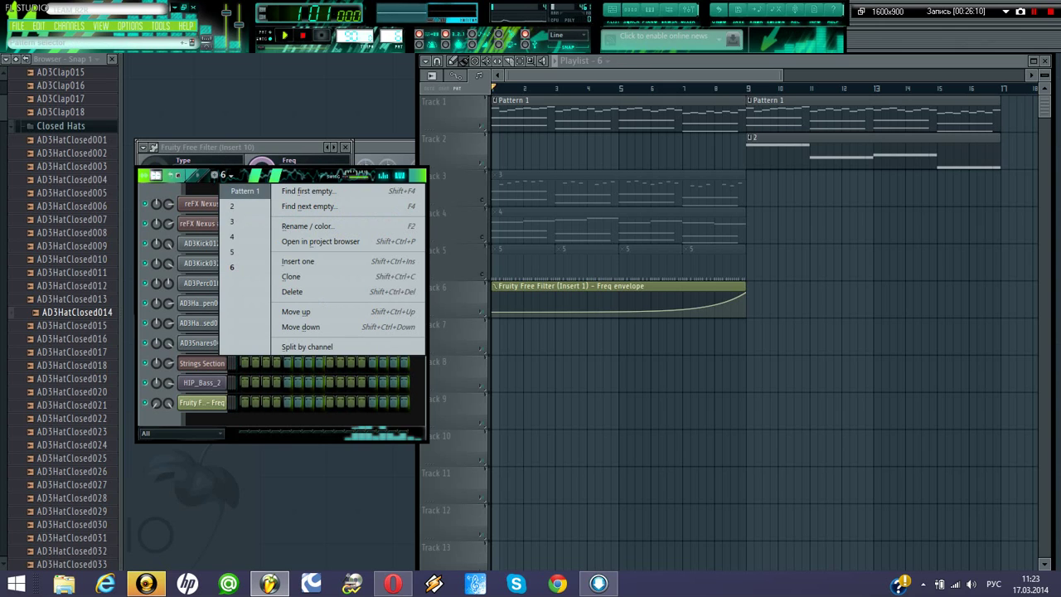
pyautogui.click(240, 190)
pyautogui.click(230, 175)
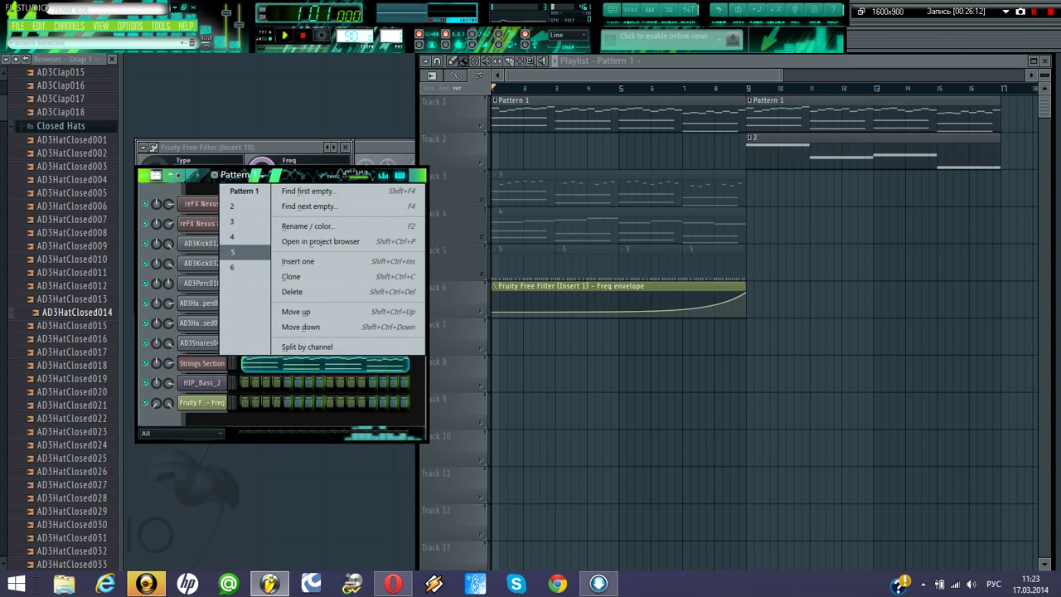
pyautogui.click(240, 252)
pyautogui.rightClick(225, 240)
pyautogui.moveTo(249, 334)
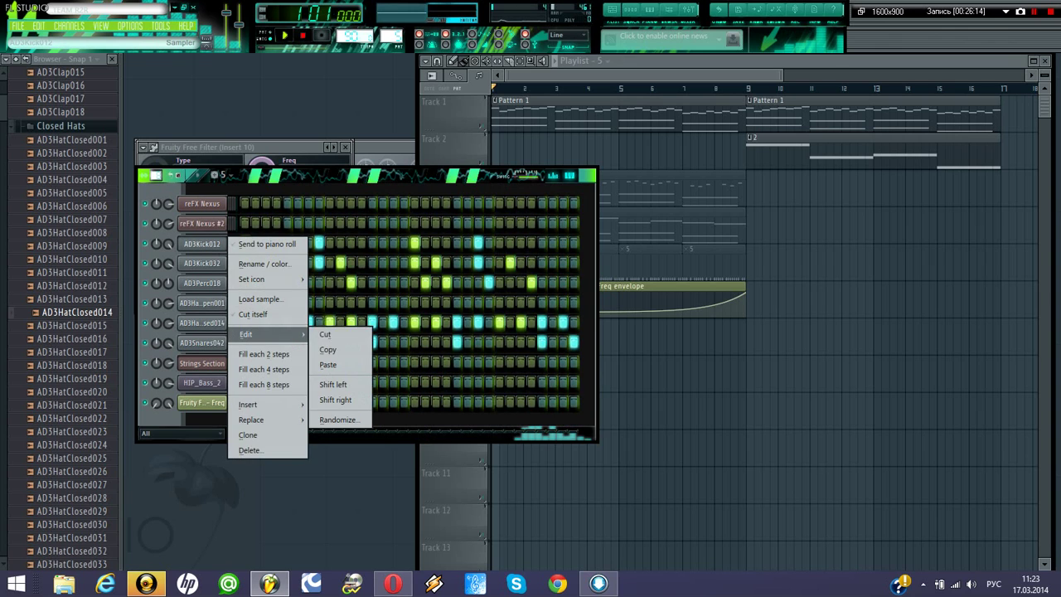
pyautogui.click(328, 349)
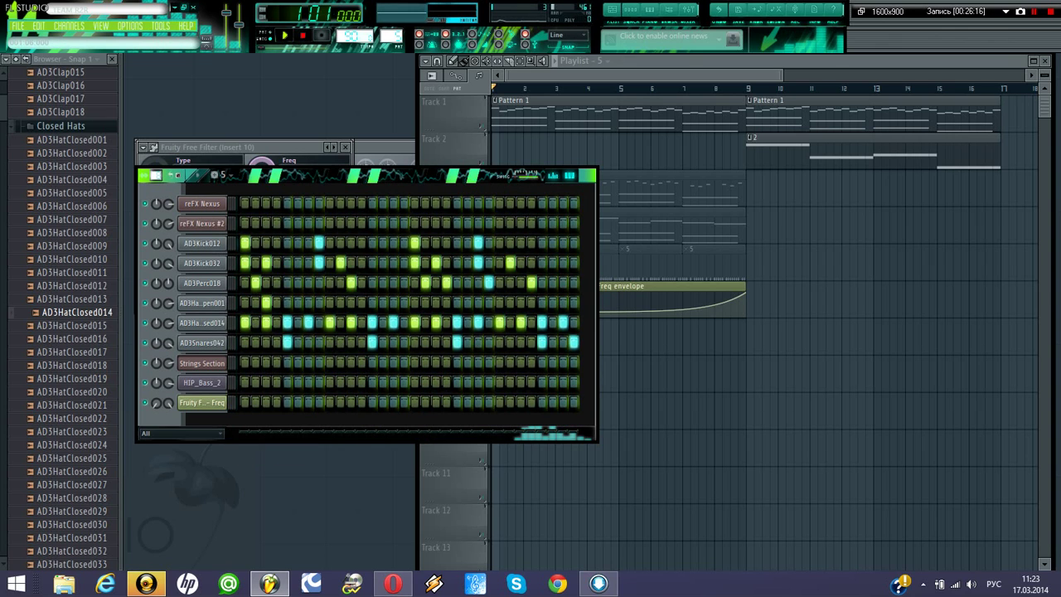
# - Paste the copied AD3Kick012 steps into the same channel of pattern 6 and widen the step sequencer to 32 steps
pyautogui.click(222, 175)
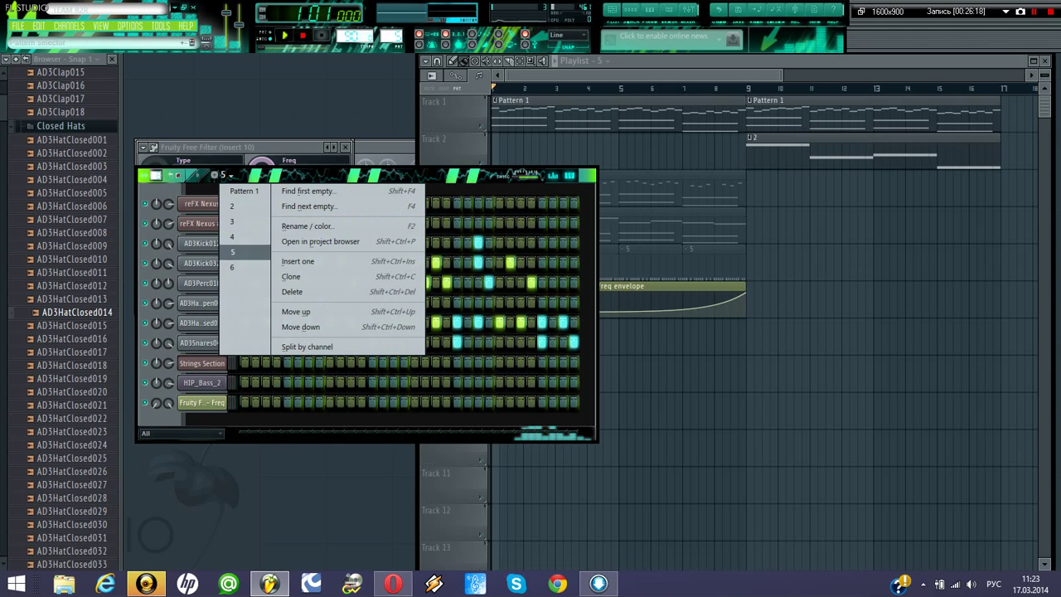
pyautogui.click(236, 267)
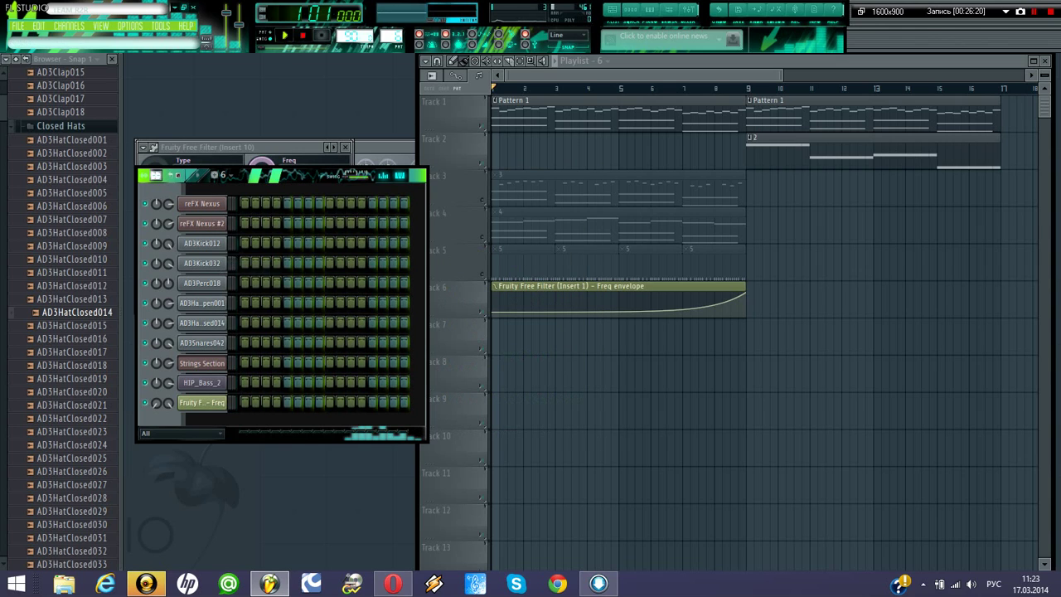
pyautogui.rightClick(229, 242)
pyautogui.moveTo(248, 334)
pyautogui.click(323, 365)
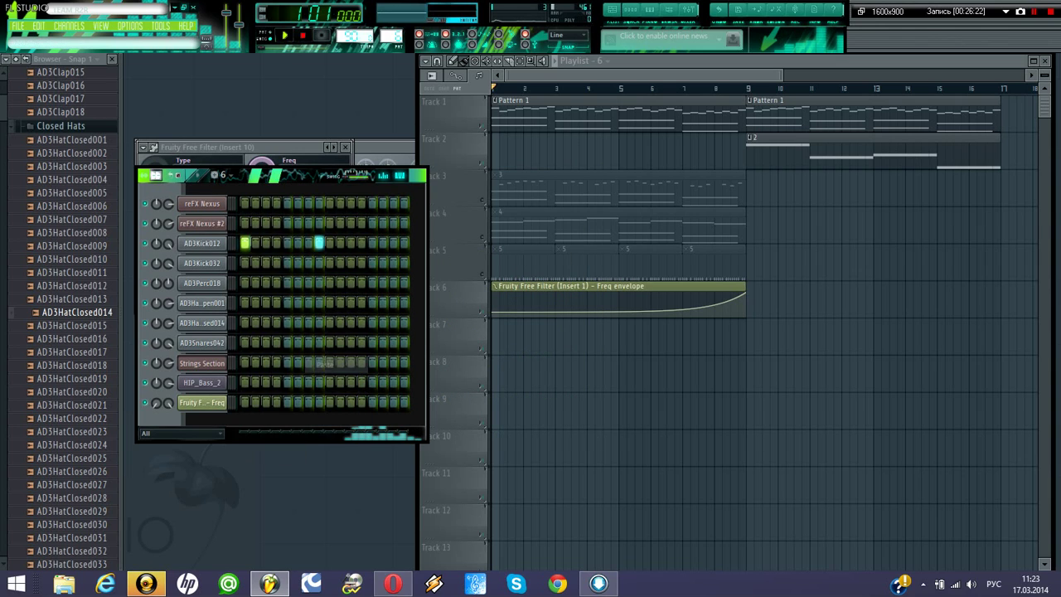
pyautogui.rightClick(825, 298)
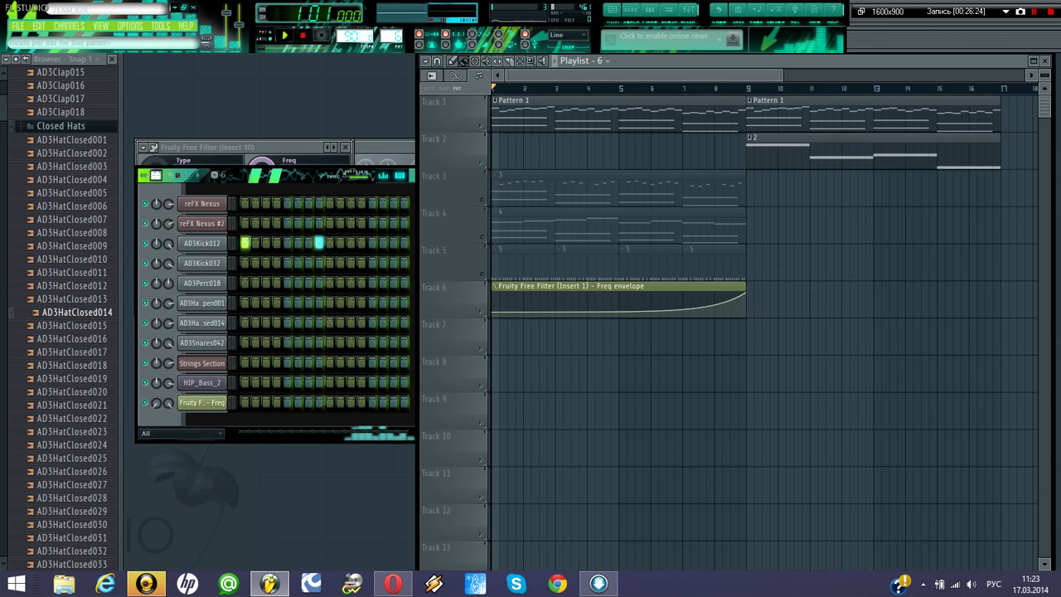
pyautogui.click(199, 174)
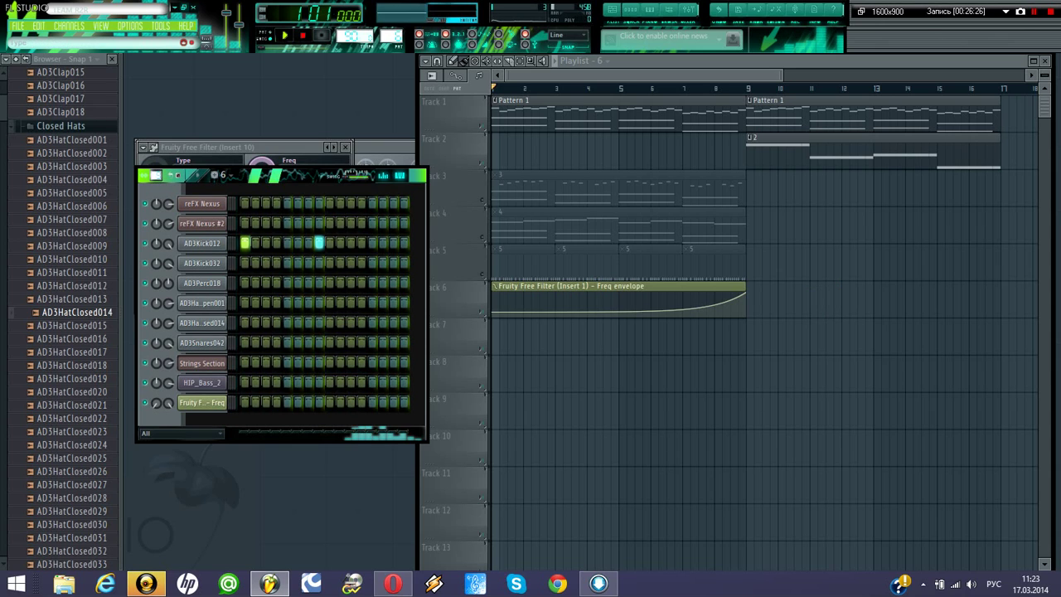
pyautogui.moveTo(426, 266); pyautogui.dragTo(597, 265)
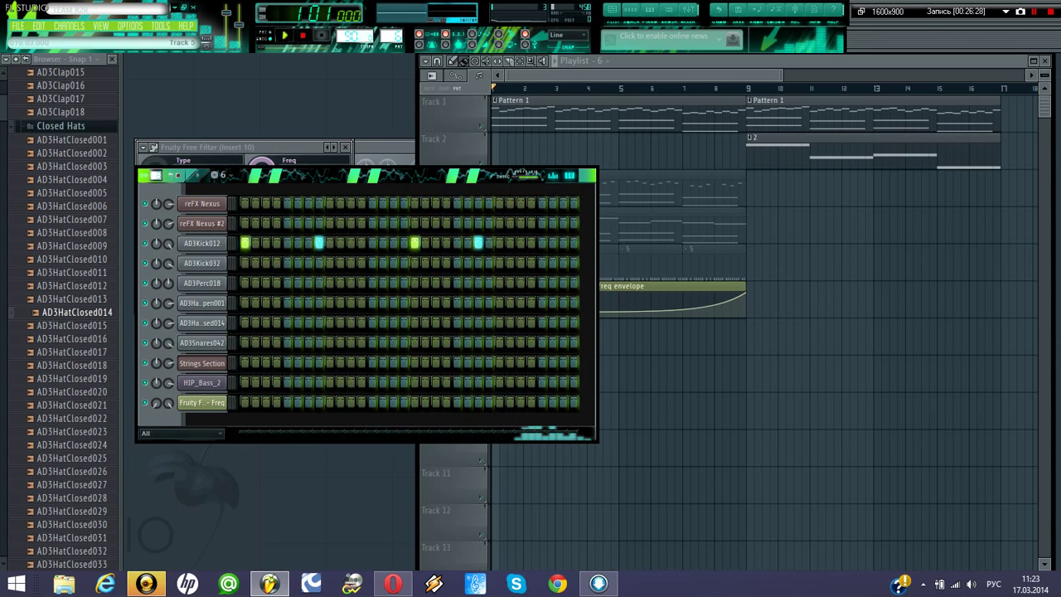
# - Fill track 3 with pattern 6 clips from bar 9 up to bar 17, moving the pattern 3 clip to track 7 and unmuting track 3
pyautogui.click(783, 264)
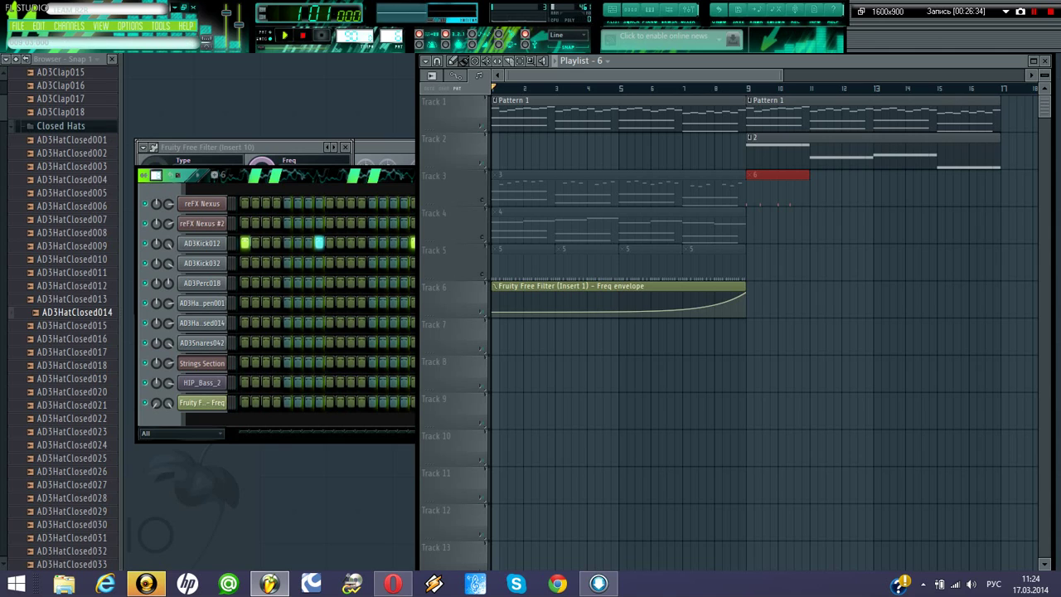
pyautogui.click(747, 88)
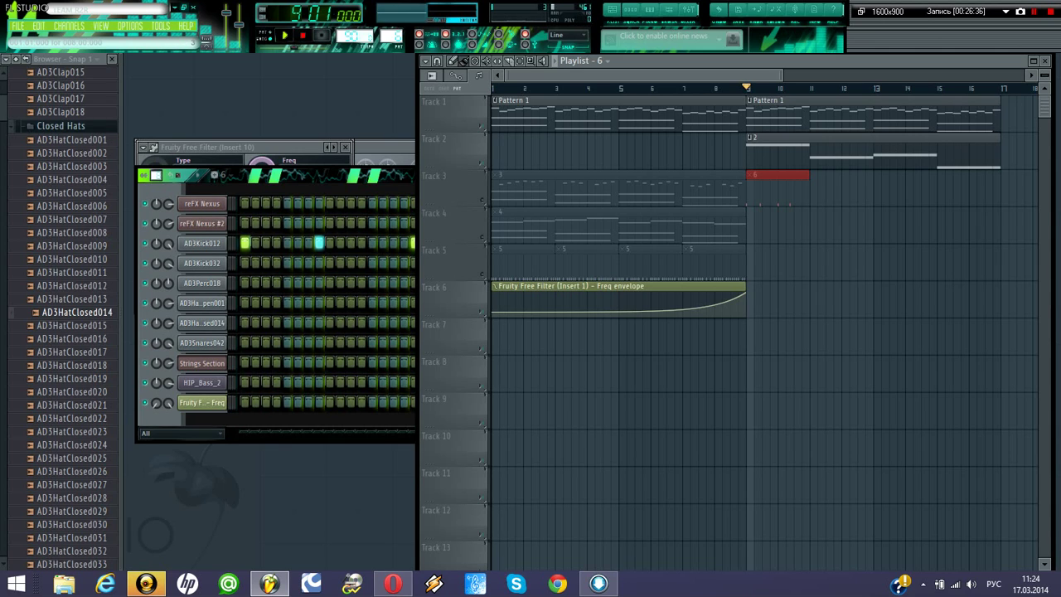
pyautogui.moveTo(681, 195); pyautogui.dragTo(681, 343)
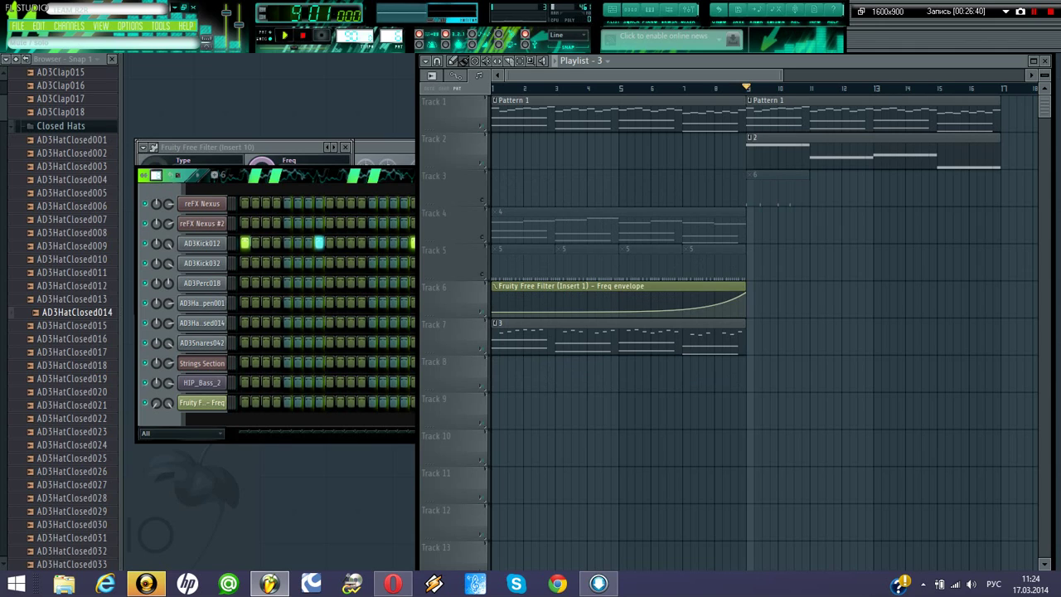
pyautogui.click(482, 200)
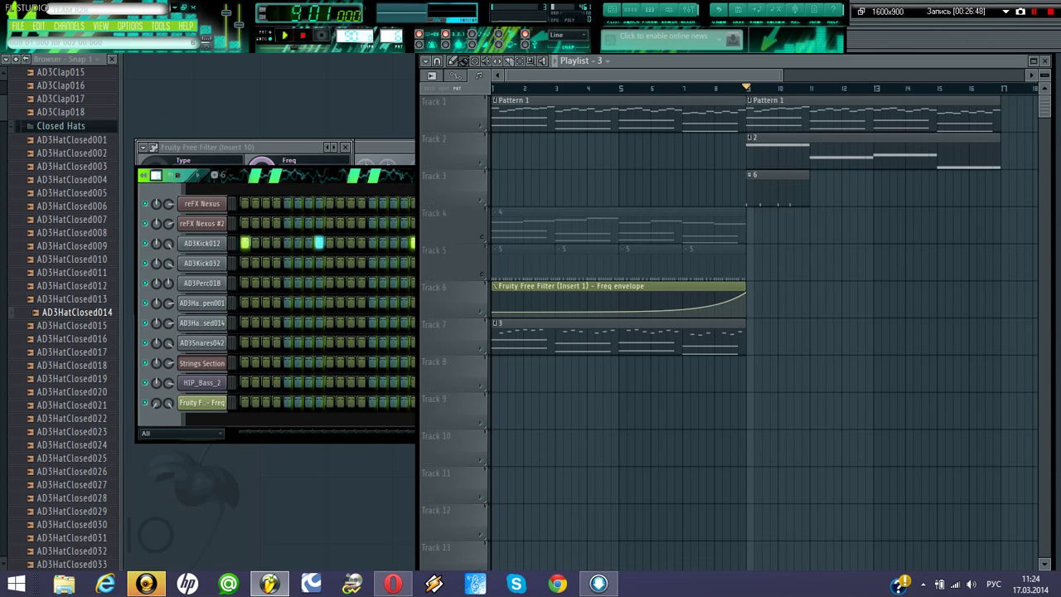
pyautogui.moveTo(889, 189); pyautogui.dragTo(939, 189)
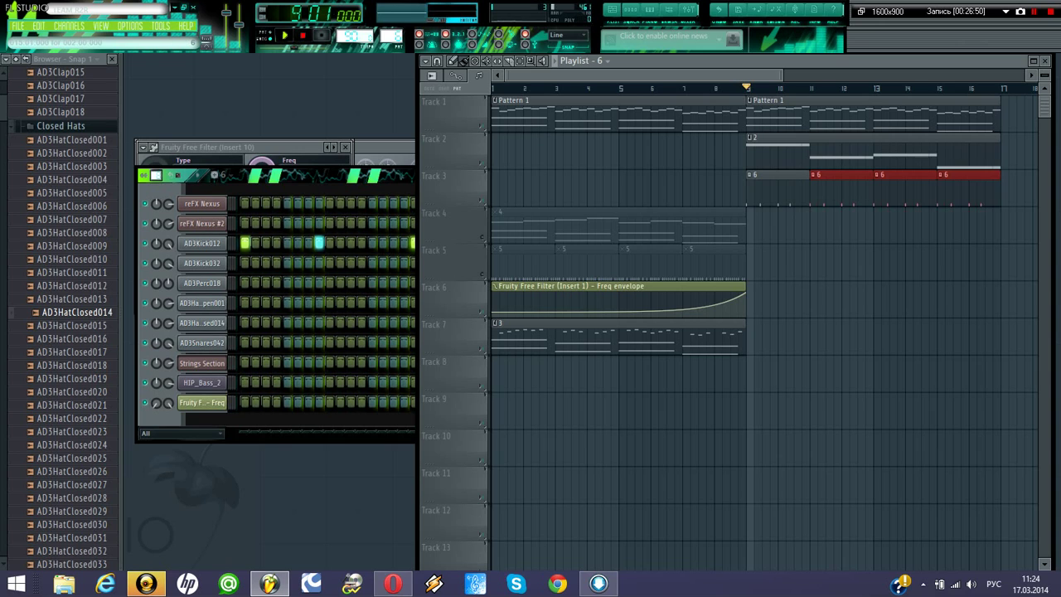
# - Play the song from bar 9 and shorten the second Pattern 1 clip to end about halfway through bar 16
pyautogui.press('space')
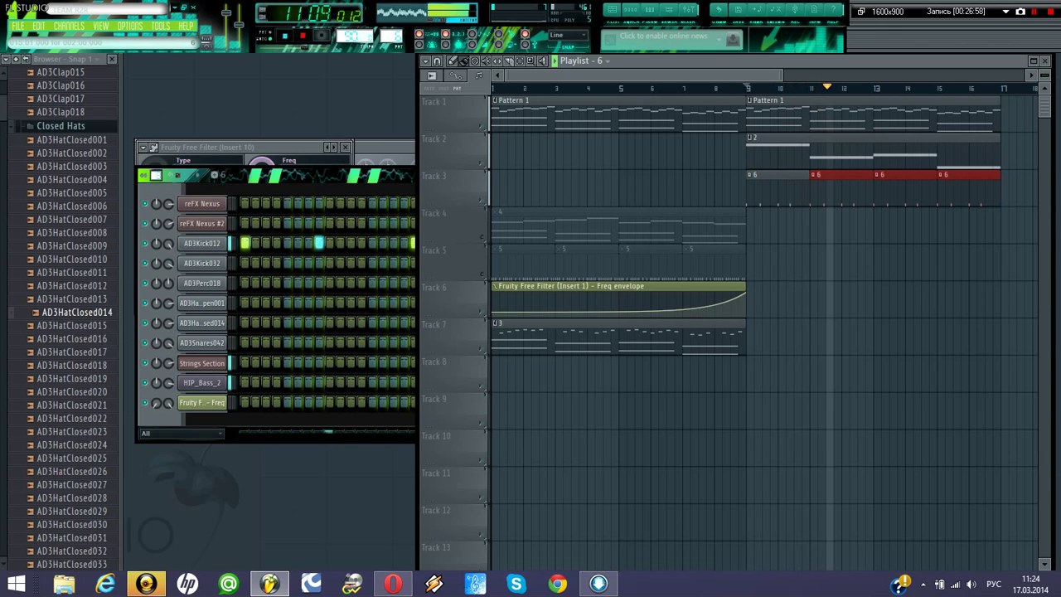
pyautogui.moveTo(999, 114); pyautogui.dragTo(984, 115)
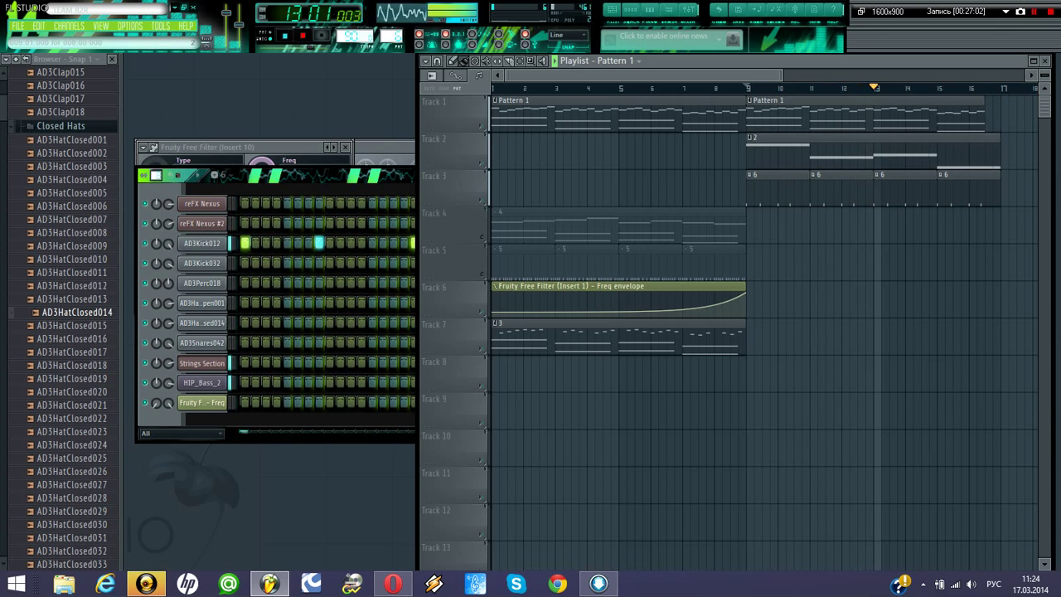
# - Lay out Pattern 1, pattern 2 and pattern 5 clips on tracks 1, 2 and 3 from bar 17 up to bar 25
pyautogui.click(704, 114)
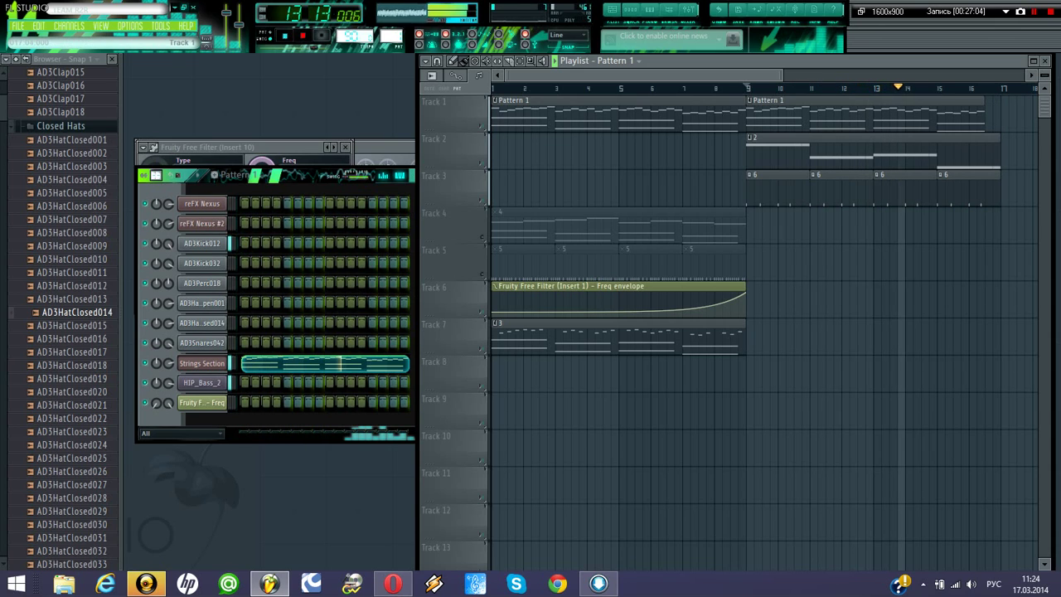
pyautogui.click(1007, 115)
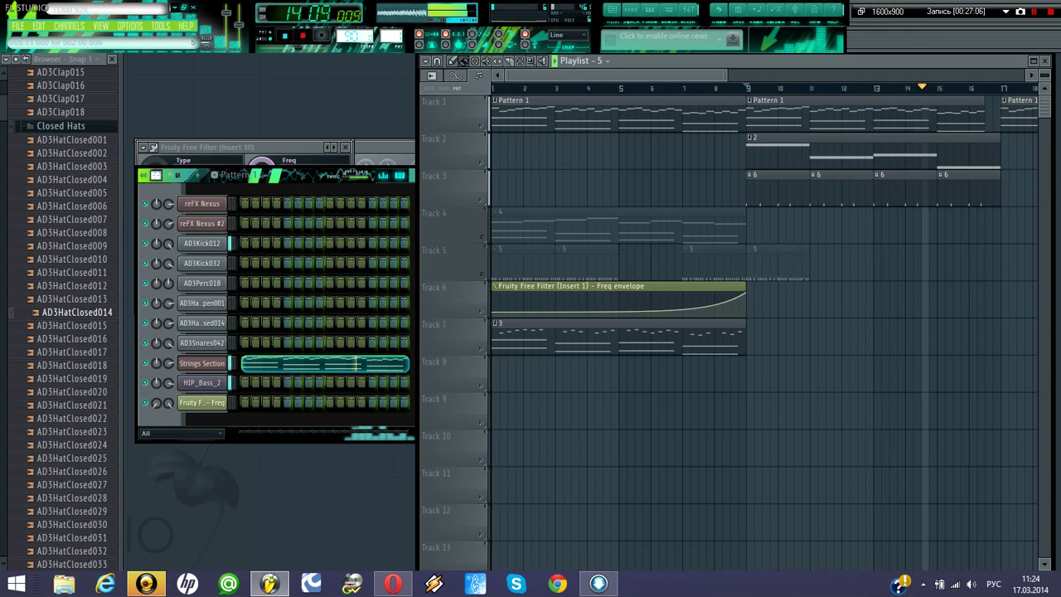
pyautogui.moveTo(1029, 264); pyautogui.dragTo(920, 189)
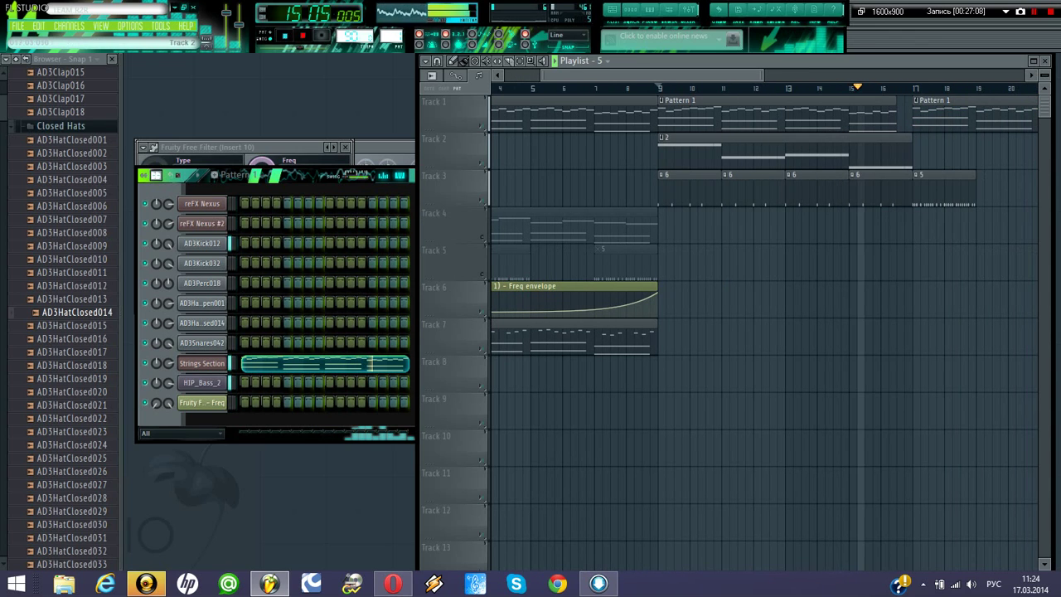
pyautogui.click(862, 153)
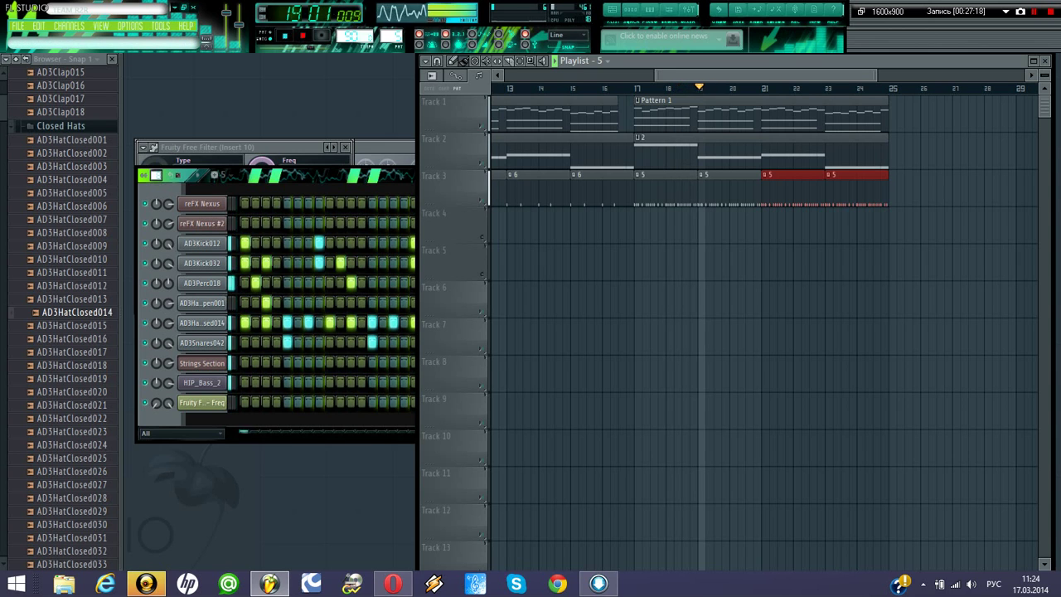
# - Stop playback, audition the 707, 808 and 909 Crash samples from the Cymbals pack, and place 909 Crash on track 4 at bar 17
pyautogui.moveTo(3, 111); pyautogui.dragTo(3, 275)
pyautogui.press('space')
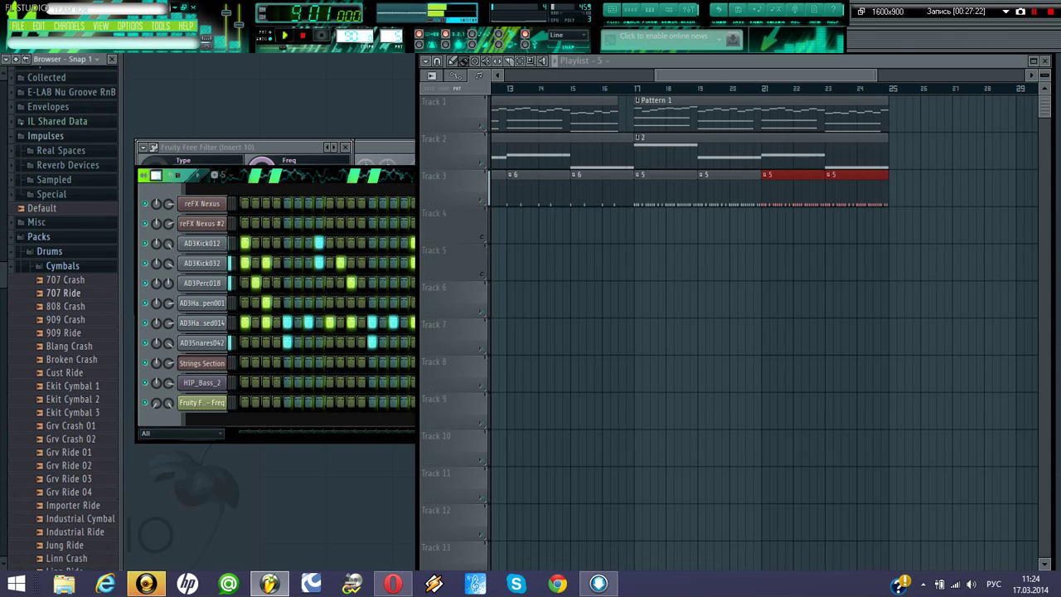
pyautogui.click(70, 280)
pyautogui.click(66, 307)
pyautogui.click(66, 320)
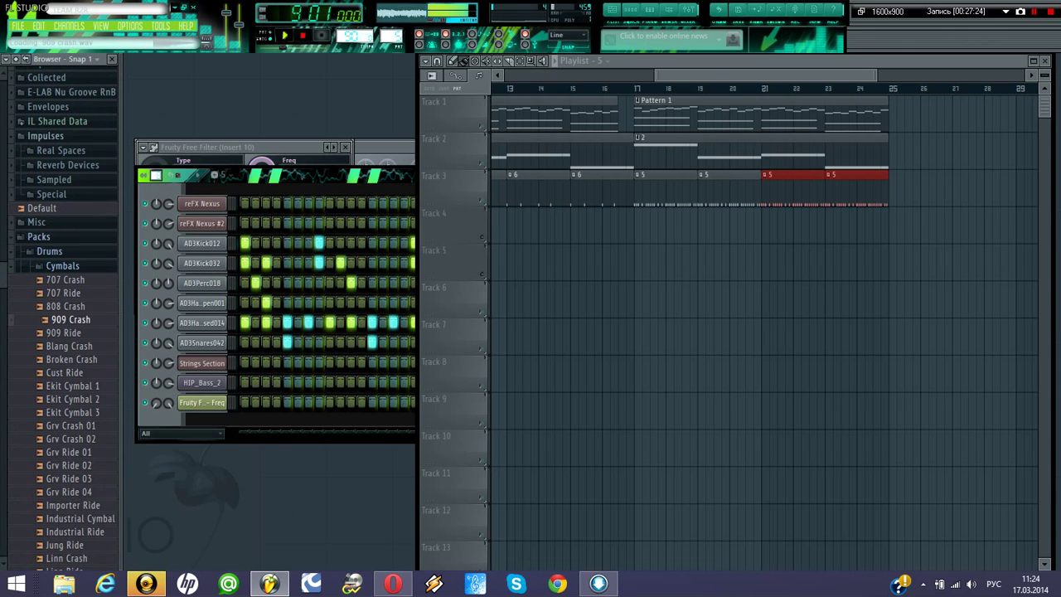
pyautogui.moveTo(70, 319); pyautogui.dragTo(638, 232)
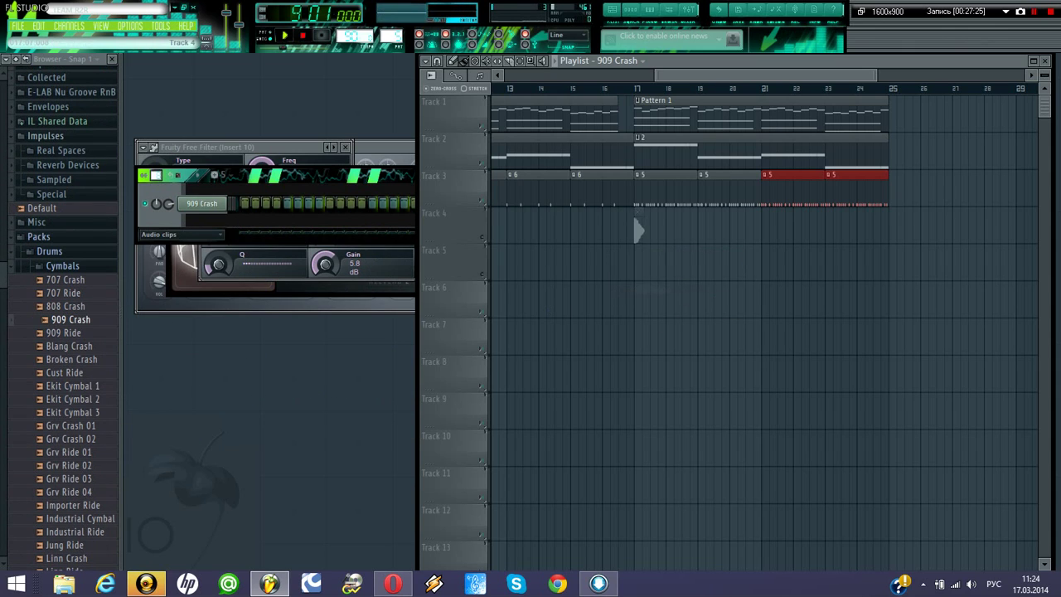
pyautogui.hotkey('ctrl', 'd')
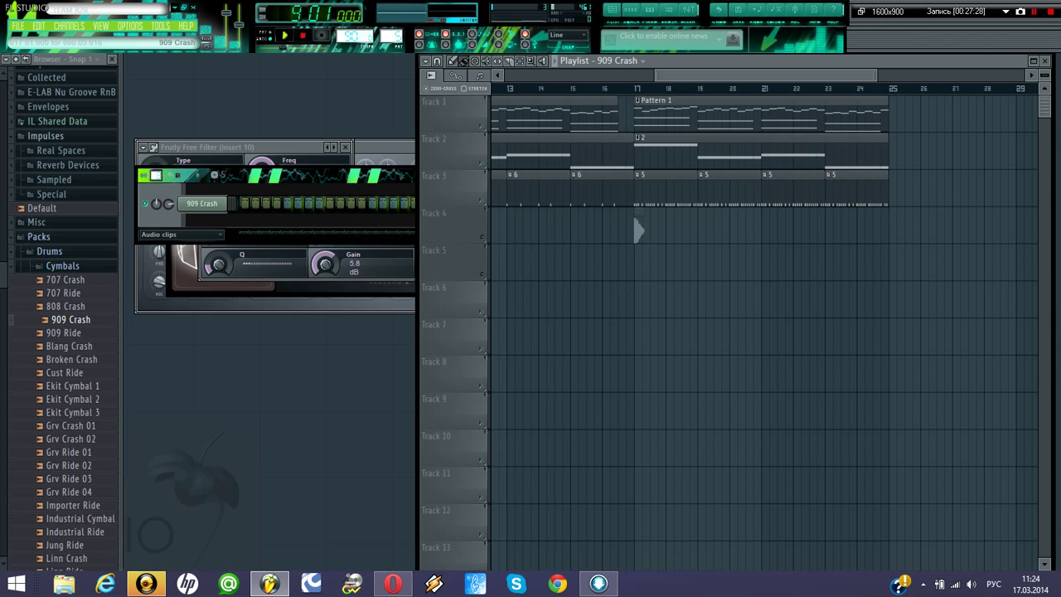
# - Move the 909 Crash clip to track 3 at bar 17 and listen to it in the song, checking its channel settings
pyautogui.doubleClick(638, 231)
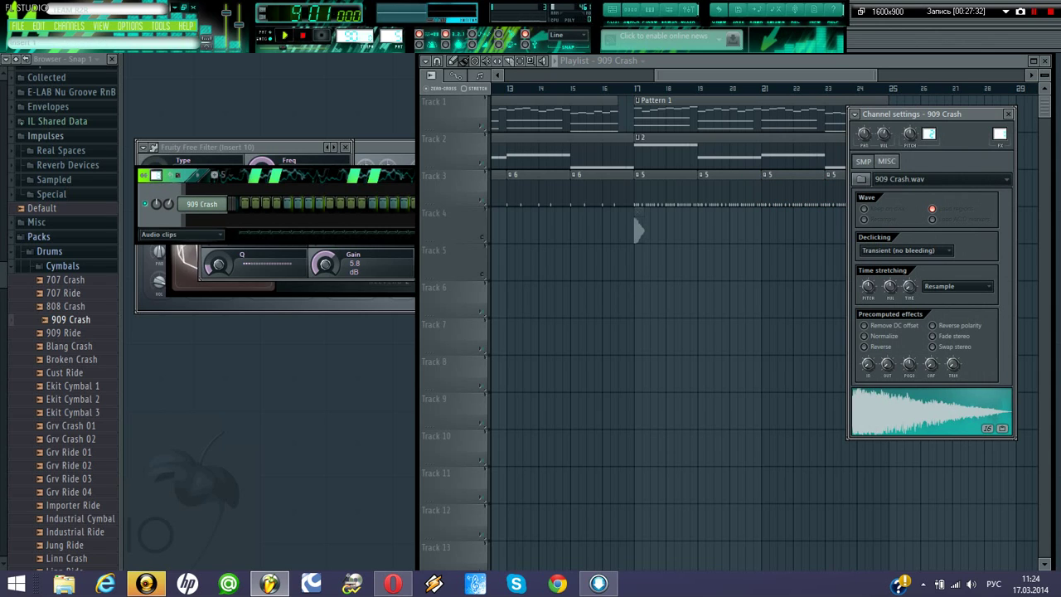
pyautogui.click(639, 230)
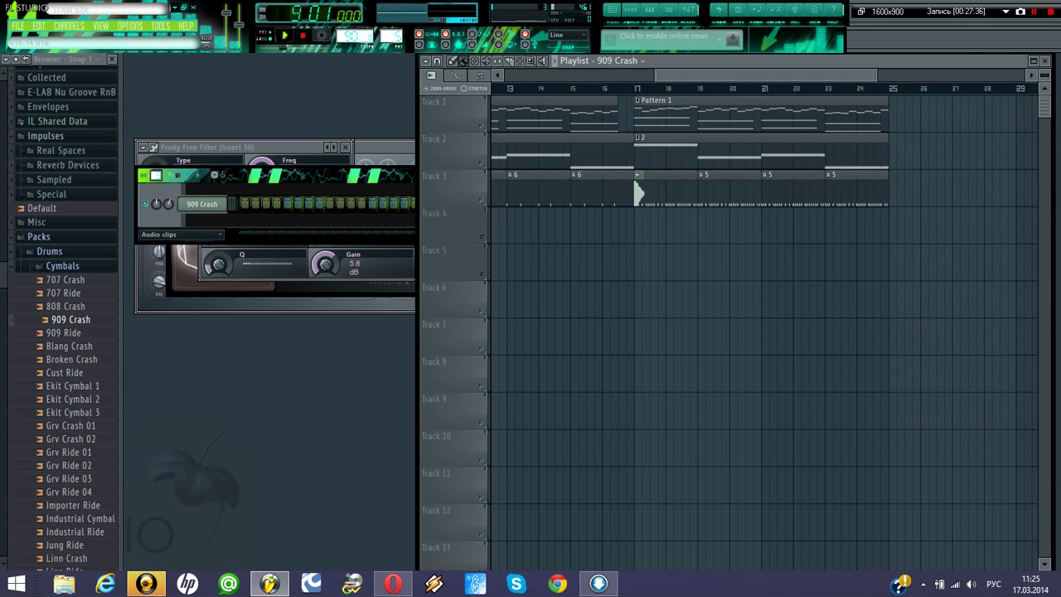
pyautogui.press('space')
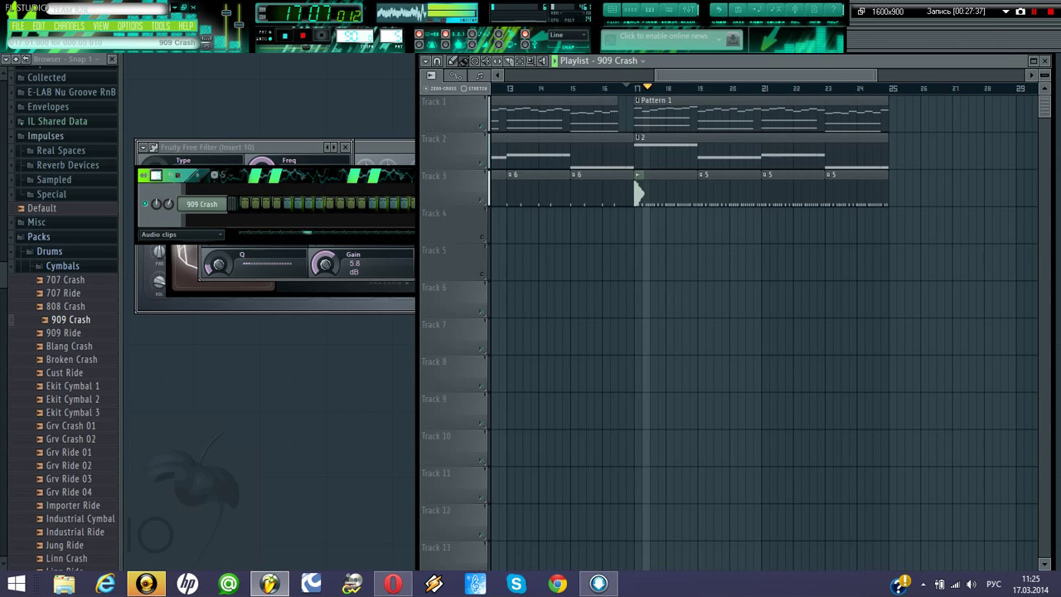
pyautogui.doubleClick(638, 192)
pyautogui.press('space')
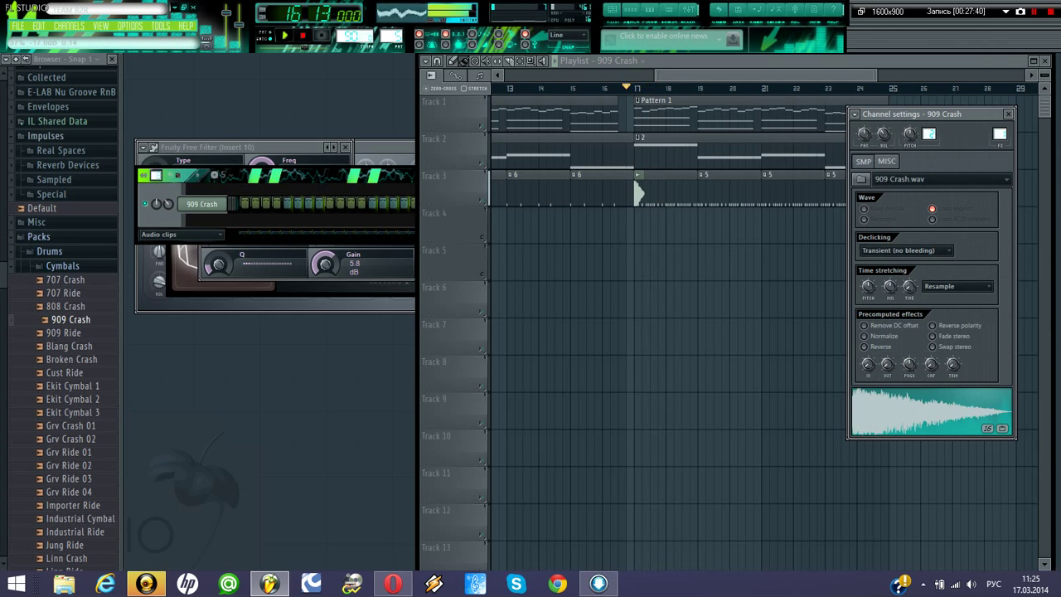
pyautogui.press('space')
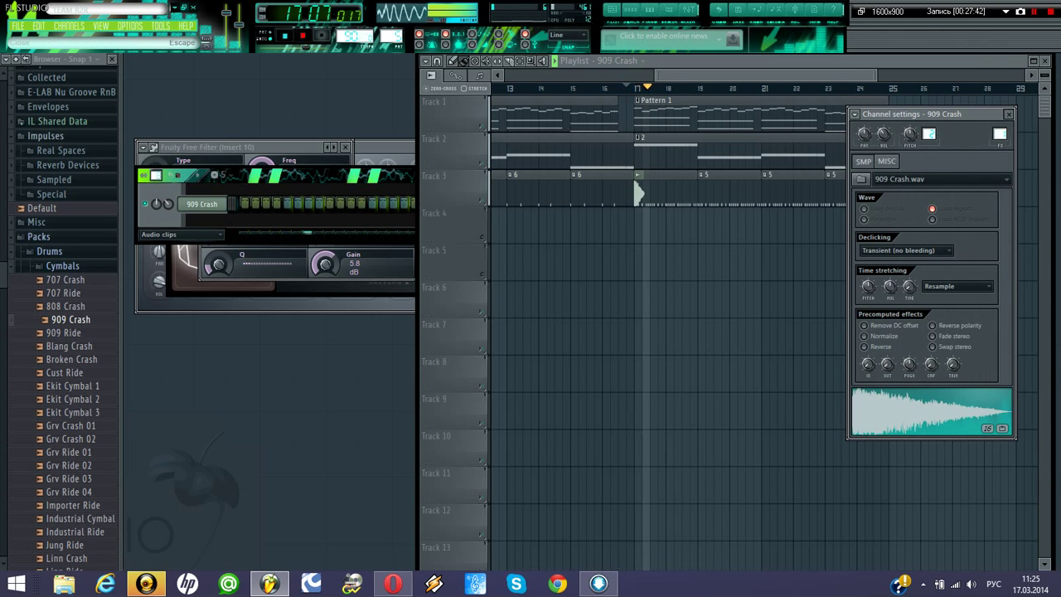
pyautogui.click(1008, 115)
pyautogui.moveTo(785, 76); pyautogui.dragTo(819, 75)
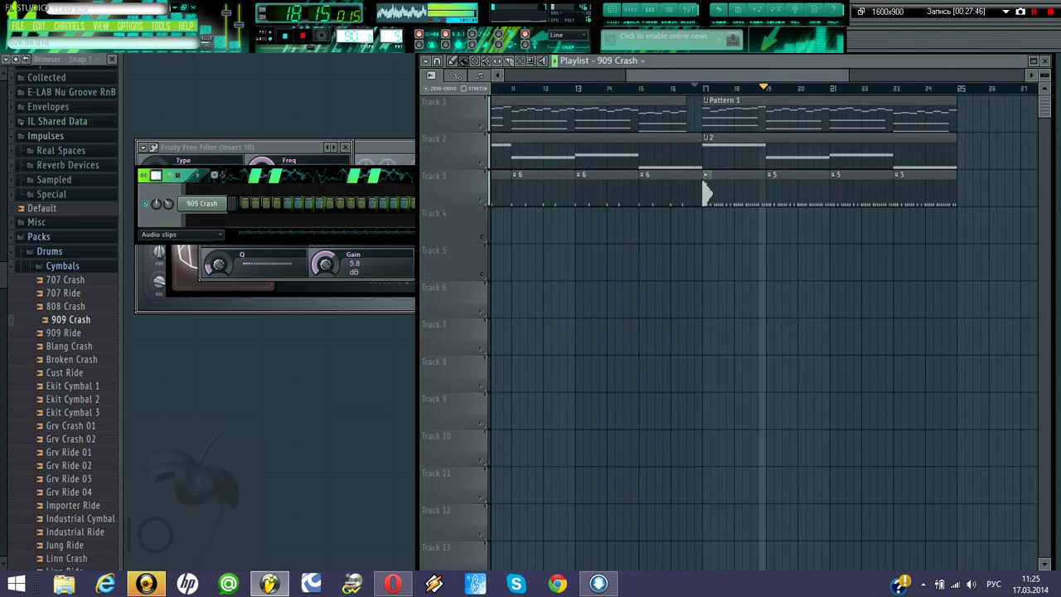
pyautogui.press('space')
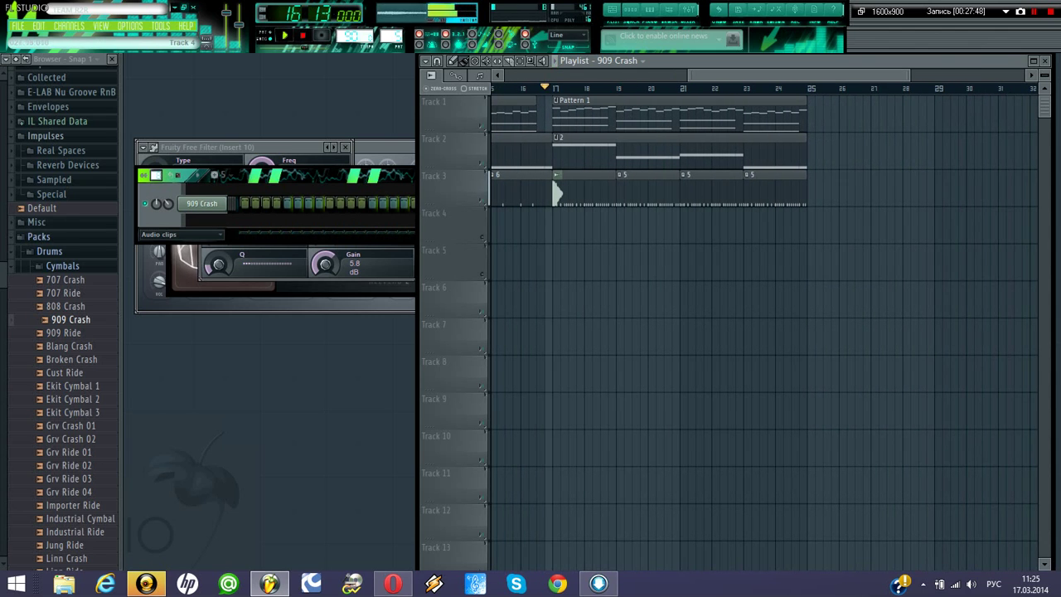
# - Duplicate the Pattern 1, pattern 2 and pattern 5 clips of bars 17 to 24 to bar 25 on tracks 1 to 3
pyautogui.moveTo(817, 206); pyautogui.dragTo(553, 96)
pyautogui.hotkey('ctrl', 'b')
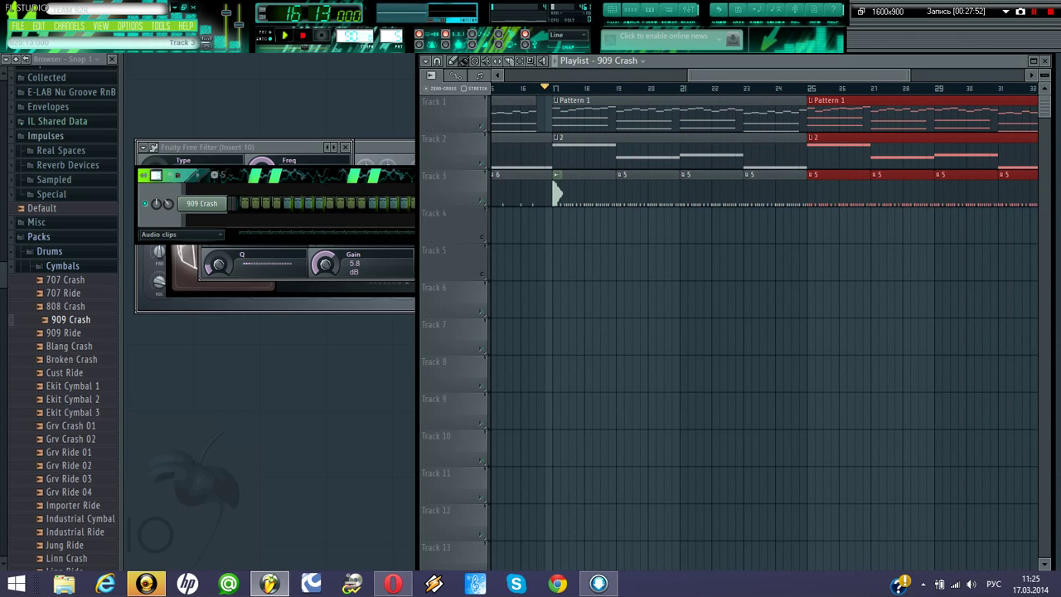
pyautogui.moveTo(740, 76); pyautogui.dragTo(784, 76)
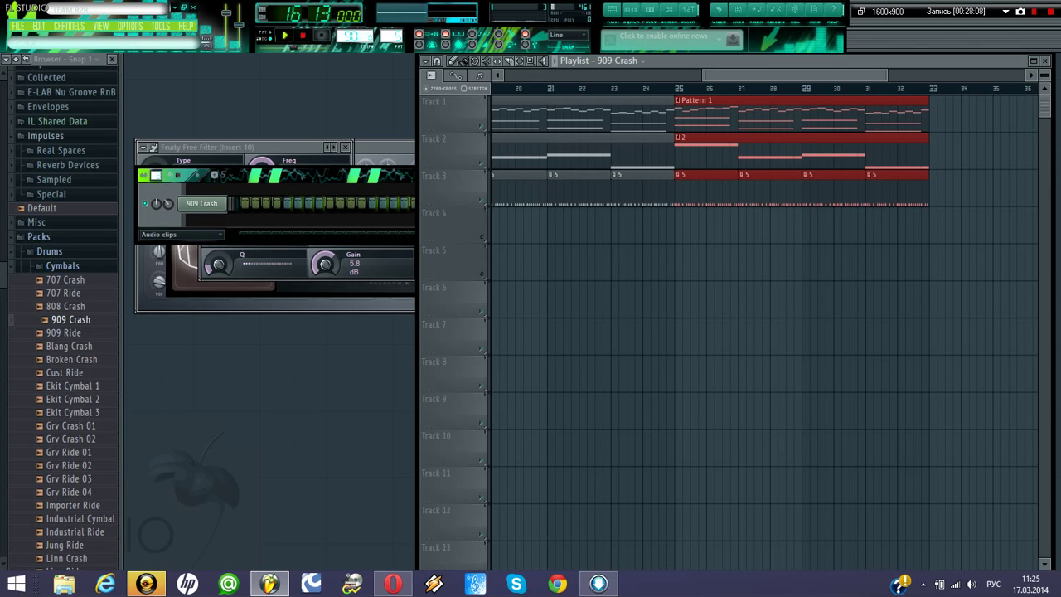
# - Trim about half a bar off the start of the bar 21 pattern 5 clip and off all three tracks' clip ends before bar 25
pyautogui.keyDown('ctrl'); pyautogui.click(700, 262); pyautogui.keyUp('ctrl')
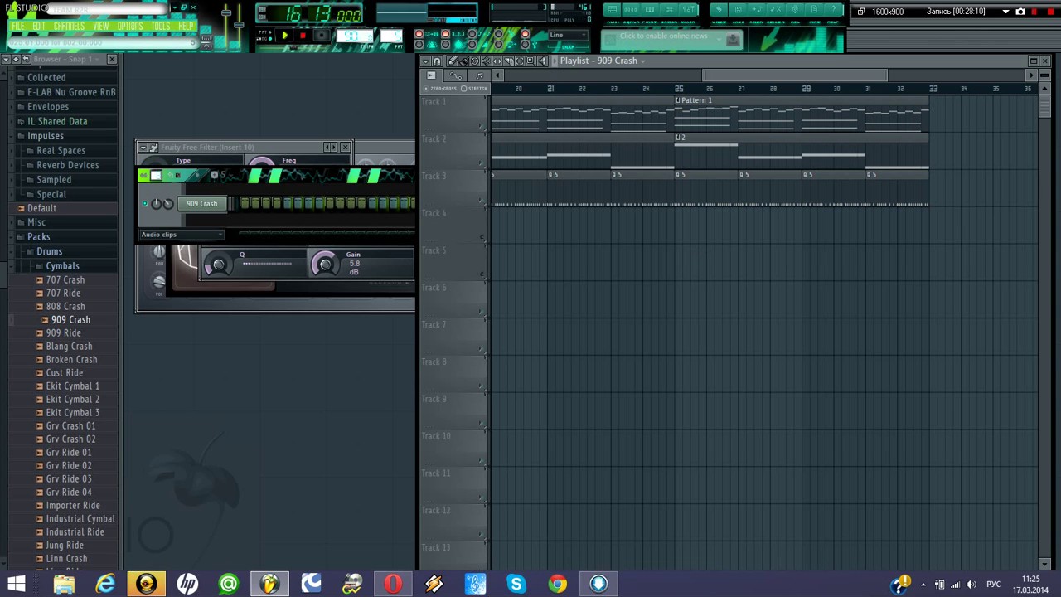
pyautogui.moveTo(734, 76)
pyautogui.mouseDown()
pyautogui.moveTo(646, 76)
pyautogui.moveTo(721, 76)
pyautogui.mouseUp()
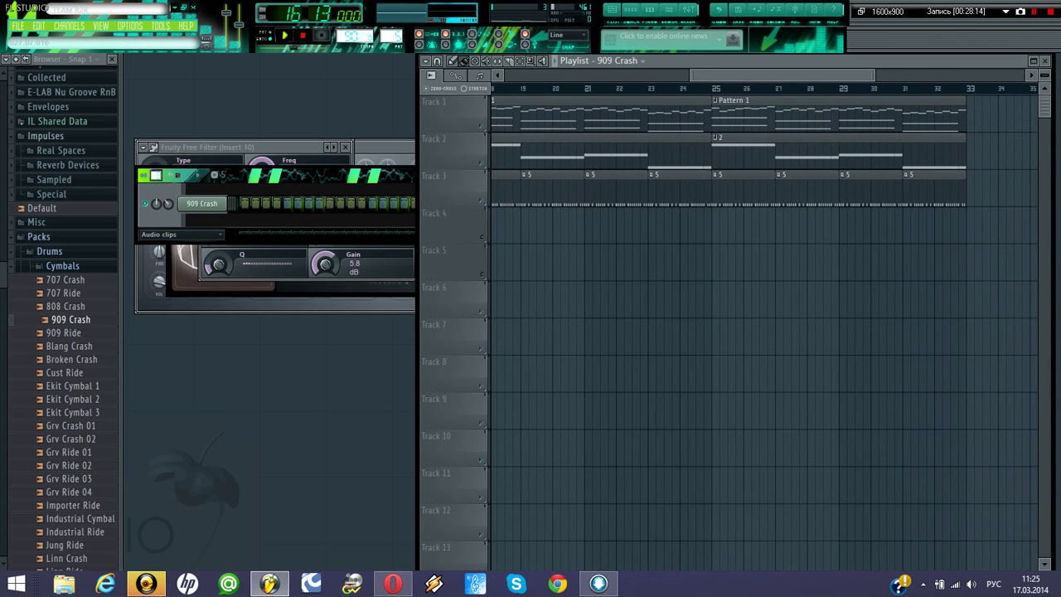
pyautogui.hscroll(-6, 576, 192)
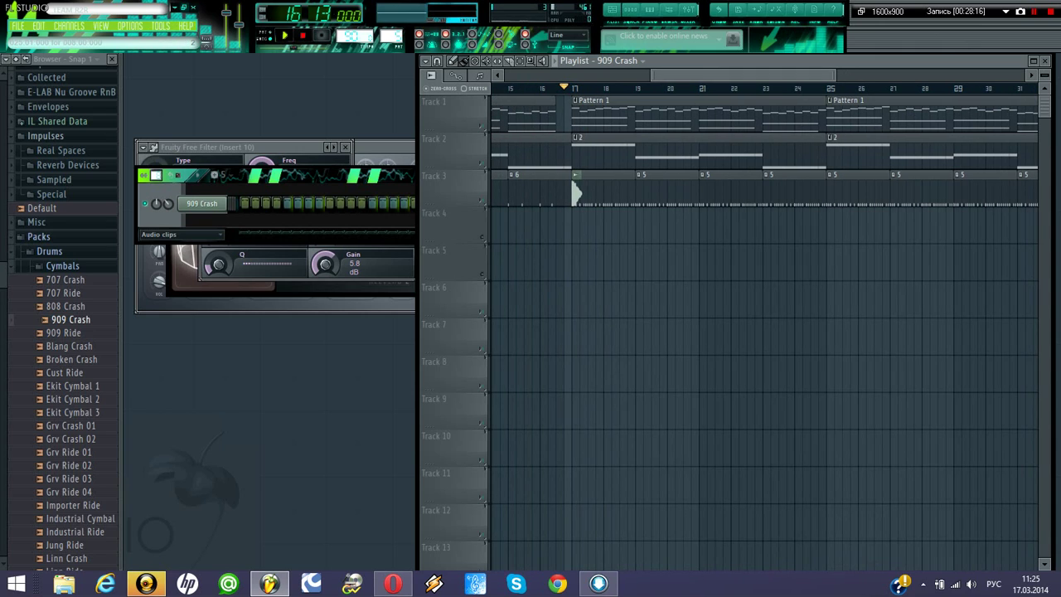
pyautogui.click(702, 176)
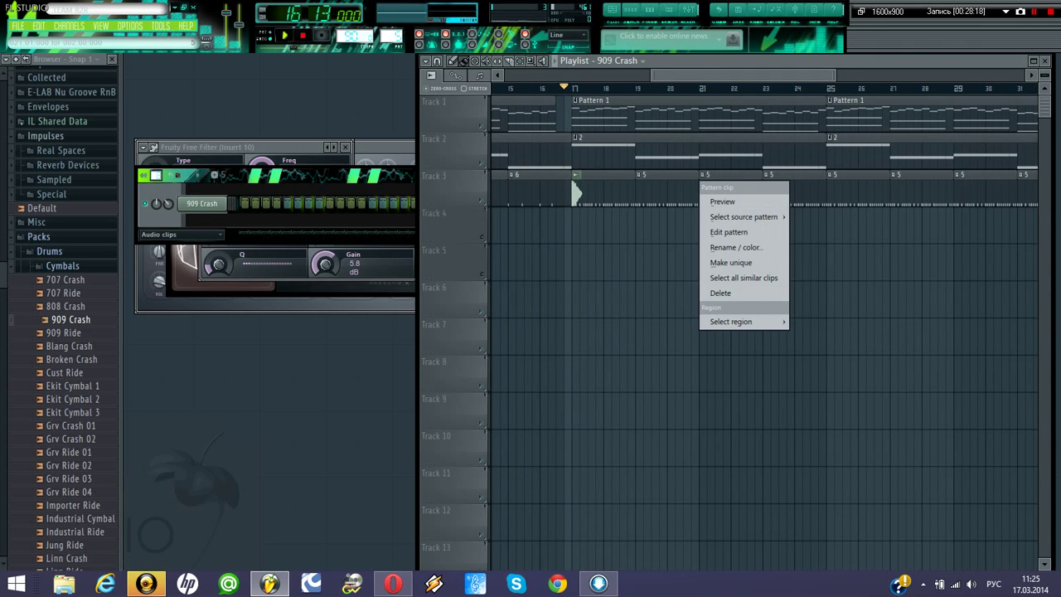
pyautogui.click(702, 176)
pyautogui.moveTo(704, 189); pyautogui.dragTo(719, 189)
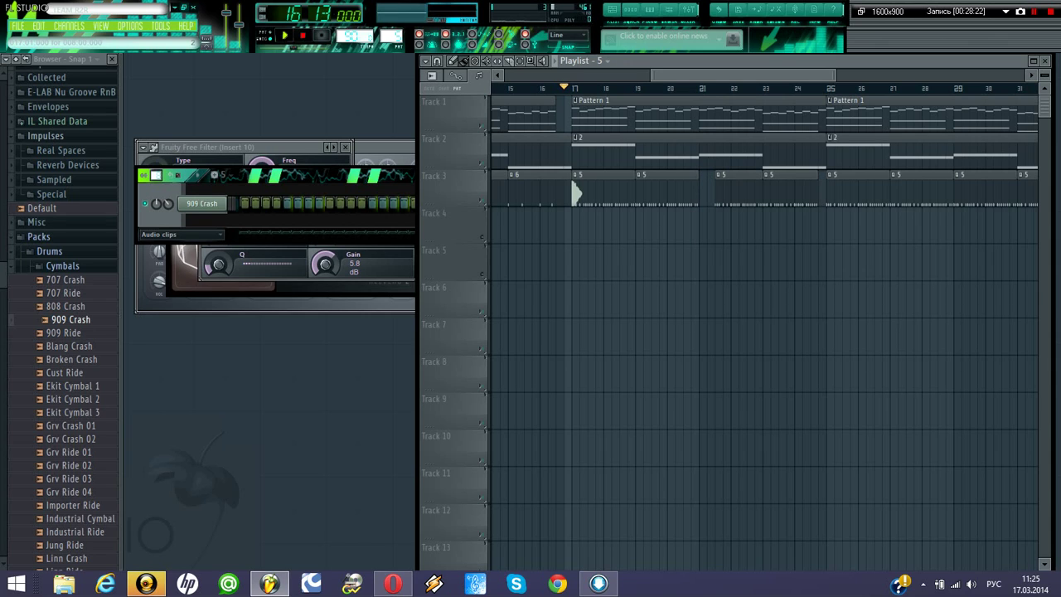
pyautogui.moveTo(816, 190); pyautogui.dragTo(808, 190)
pyautogui.moveTo(824, 155); pyautogui.dragTo(816, 155)
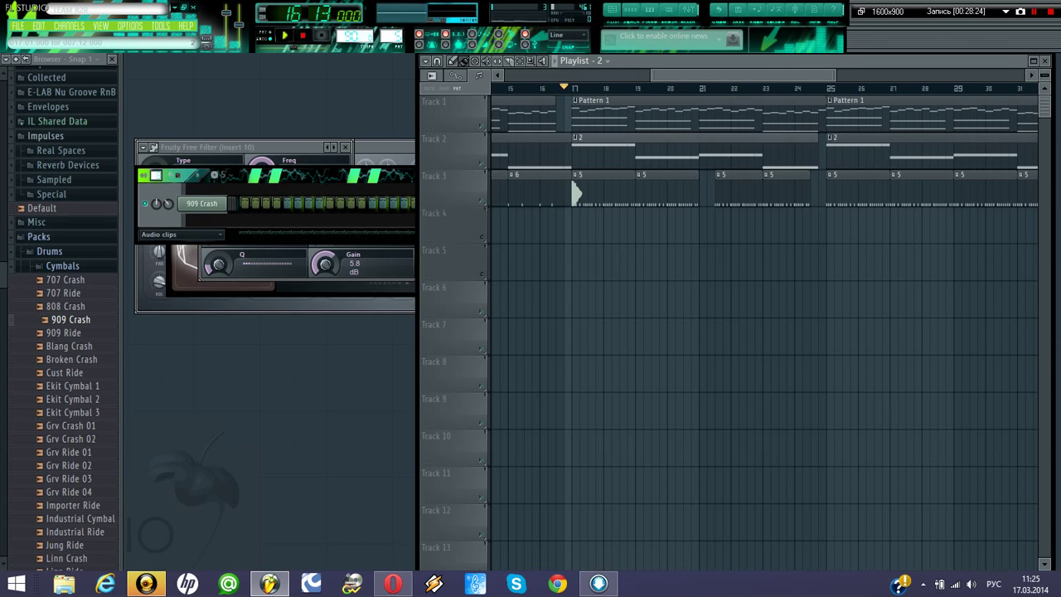
pyautogui.moveTo(824, 118); pyautogui.dragTo(807, 117)
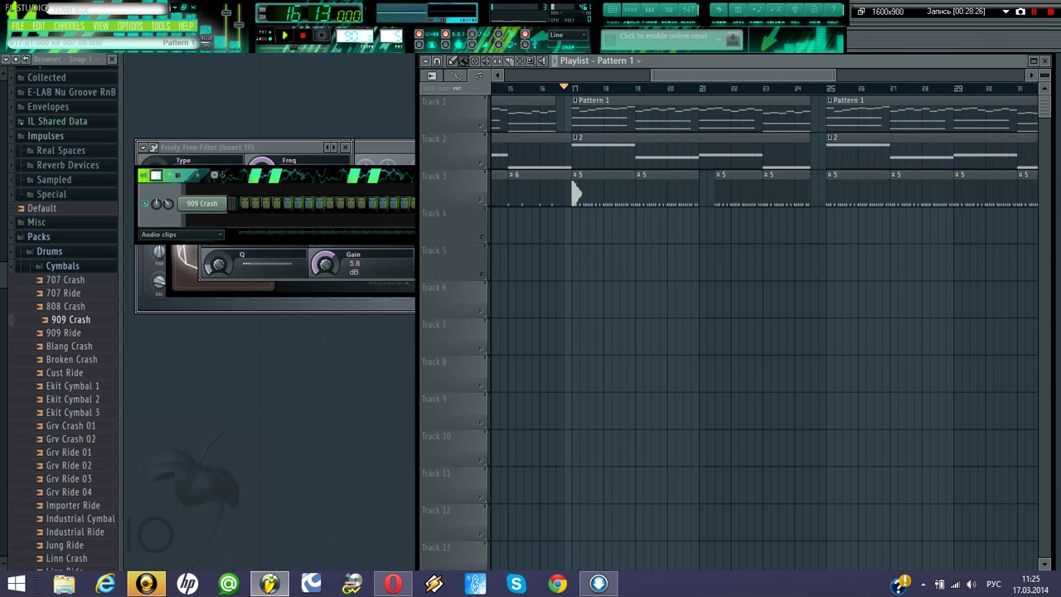
# - Trim the start of the pattern 5 clip at bar 29 by about a quarter bar and end the last pattern 5 clip at bar 32
pyautogui.hscroll(1, 791, 118)
pyautogui.hscroll(3, 792, 117)
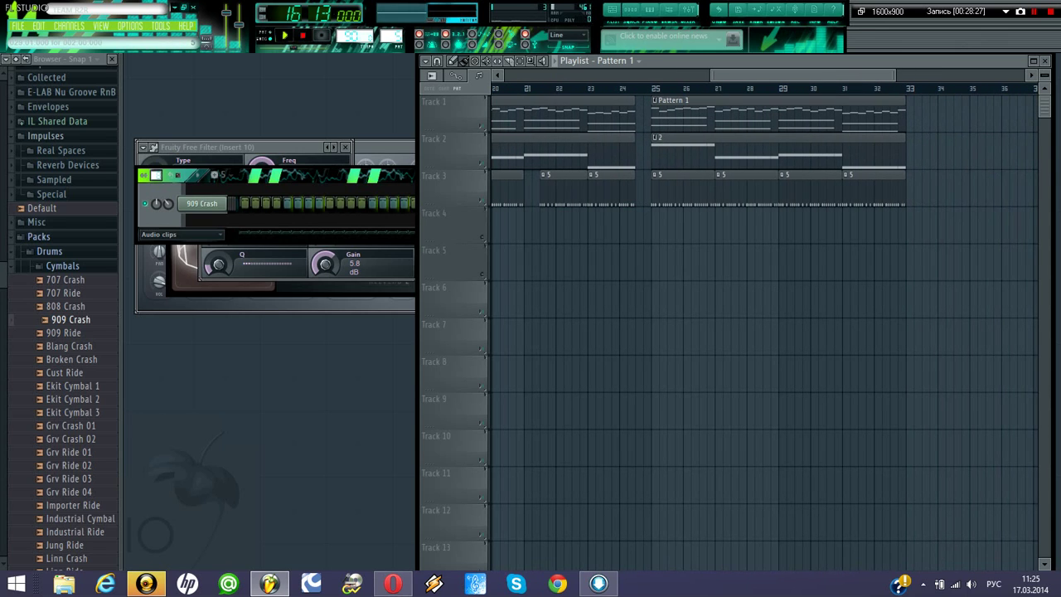
pyautogui.moveTo(781, 191); pyautogui.dragTo(789, 191)
pyautogui.moveTo(903, 191); pyautogui.dragTo(881, 192)
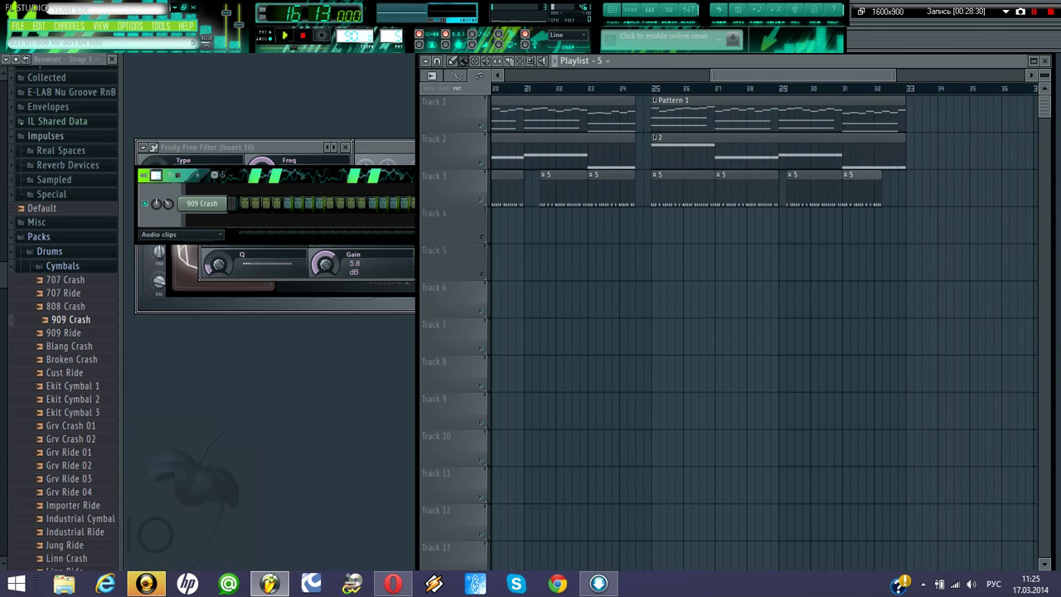
# - Audition cymbal samples including 909 Ride and 707 Ride, and place 707 Crash on track 4 at bar 32
pyautogui.click(71, 320)
pyautogui.click(64, 333)
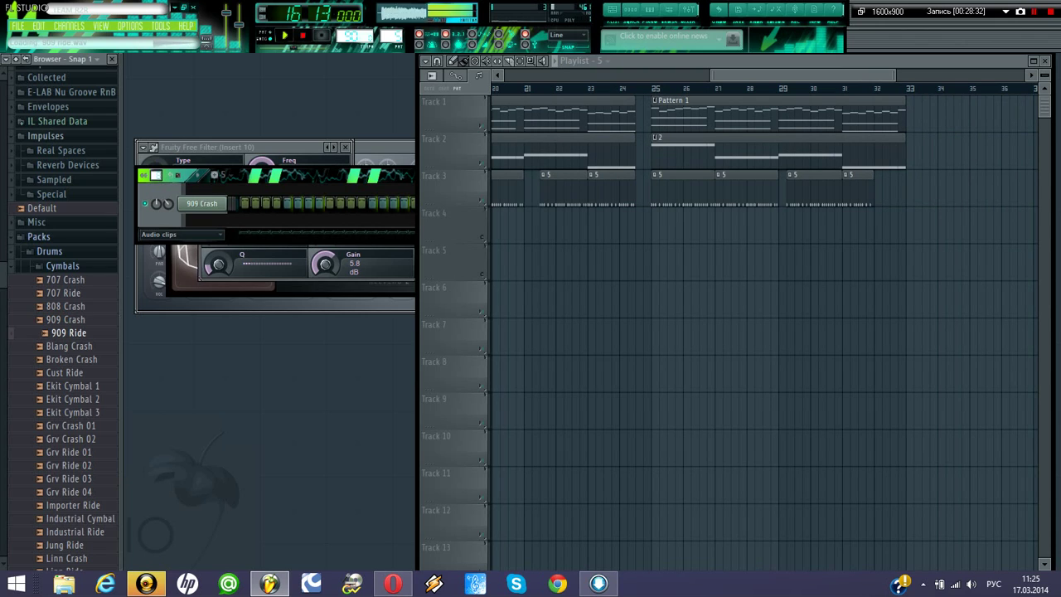
pyautogui.click(66, 306)
pyautogui.press('Up')
pyautogui.press('Up')
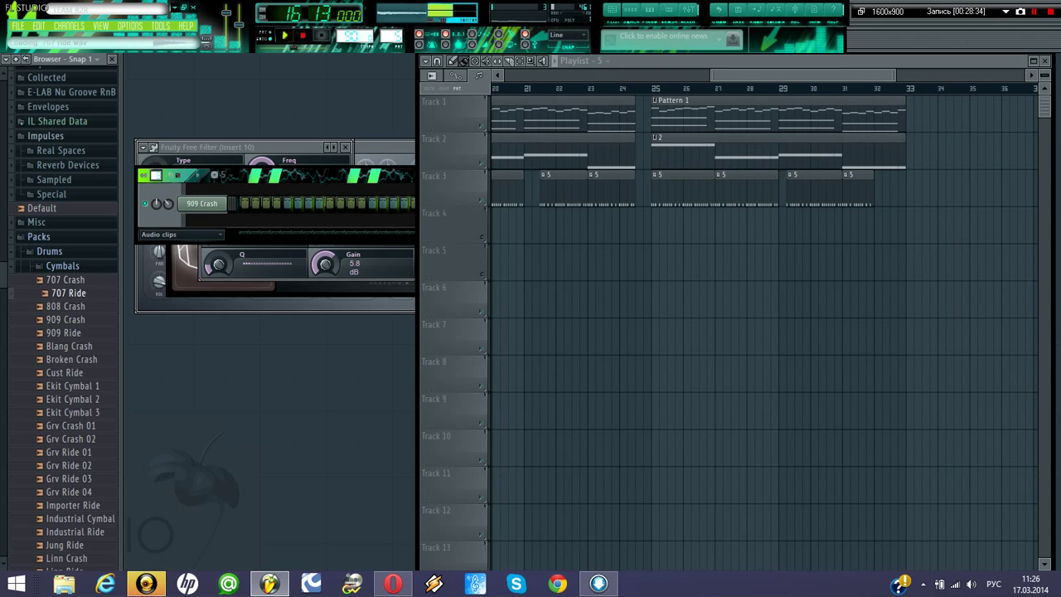
pyautogui.moveTo(71, 280); pyautogui.dragTo(877, 224)
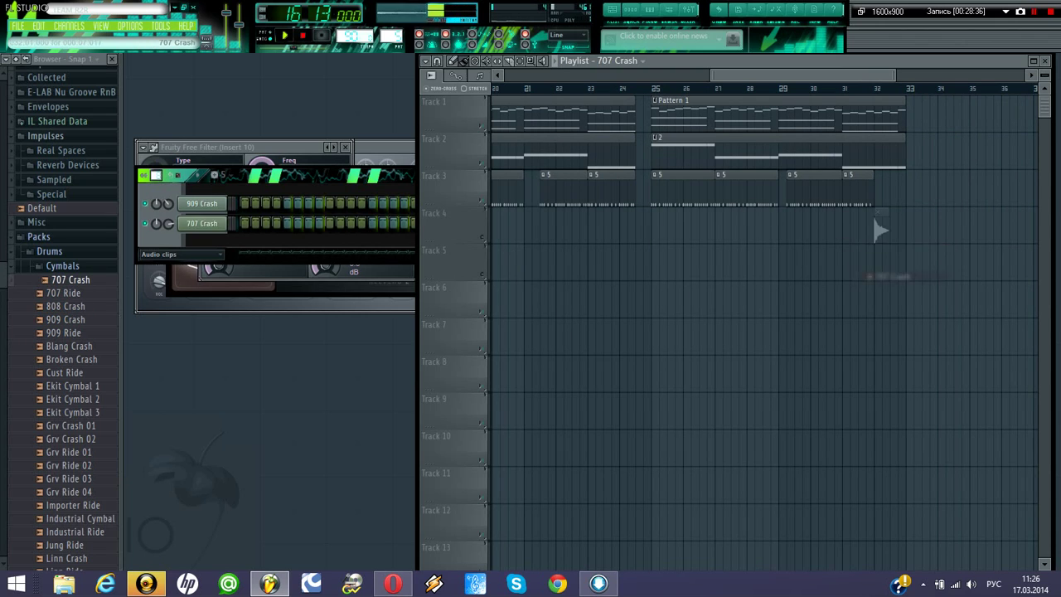
# - Reverse the 707 Crash sample and move its clip to track 3 so that it ends at bar 33
pyautogui.doubleClick(877, 222)
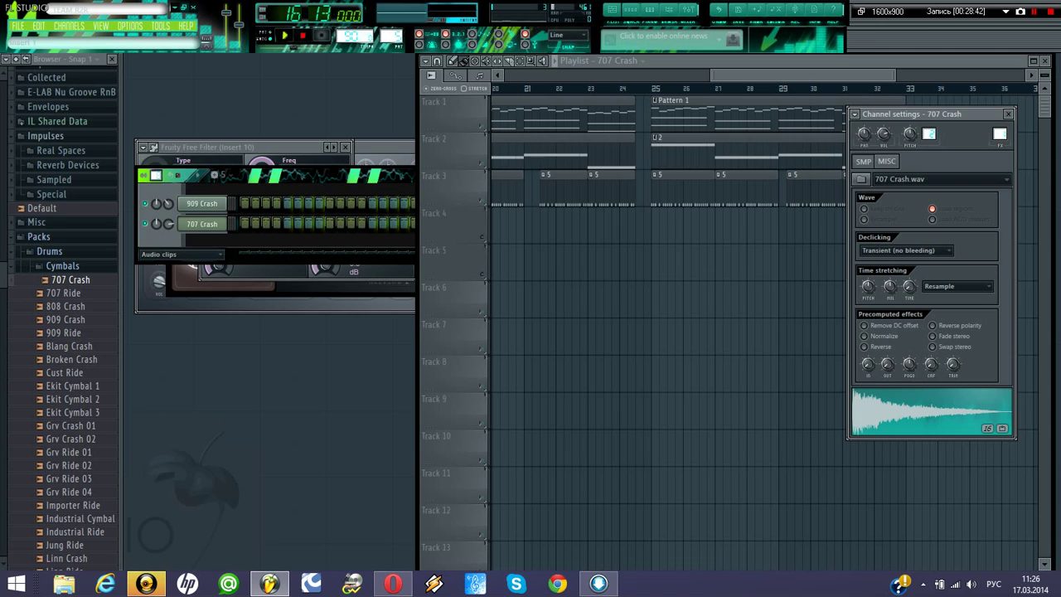
pyautogui.click(865, 347)
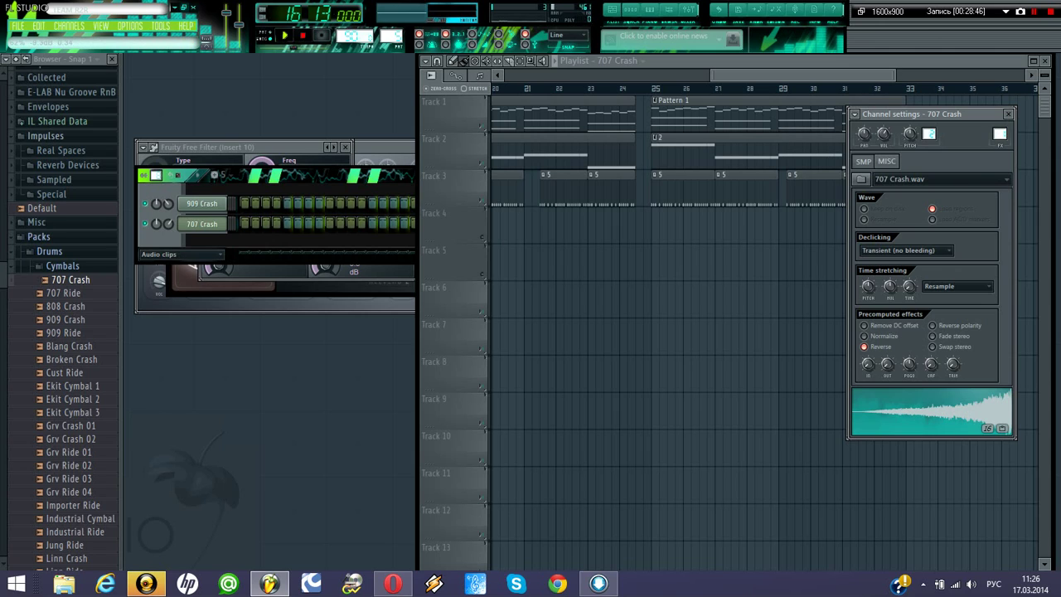
pyautogui.click(1008, 114)
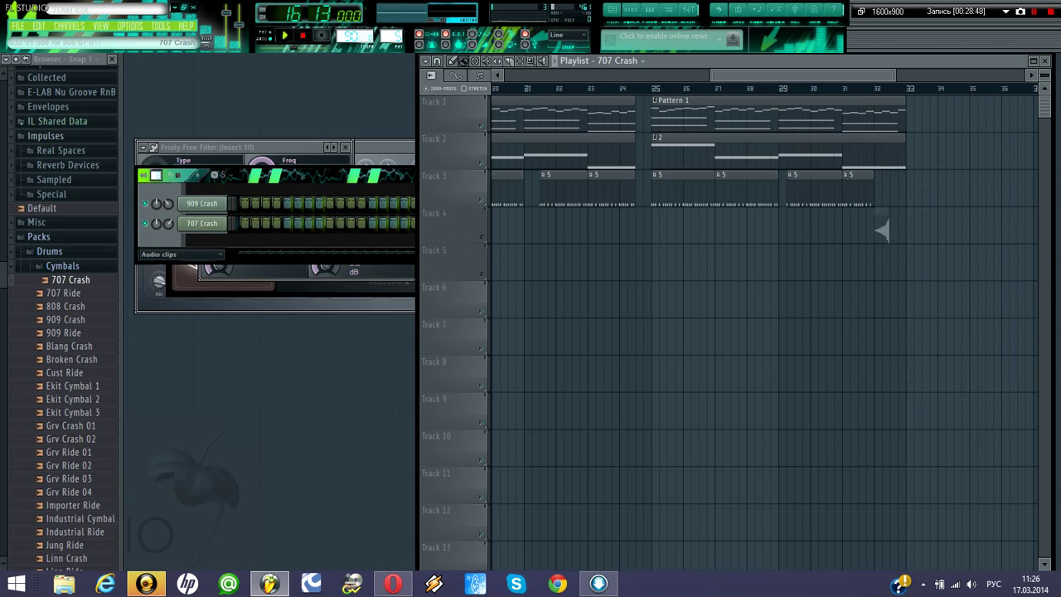
pyautogui.click(895, 194)
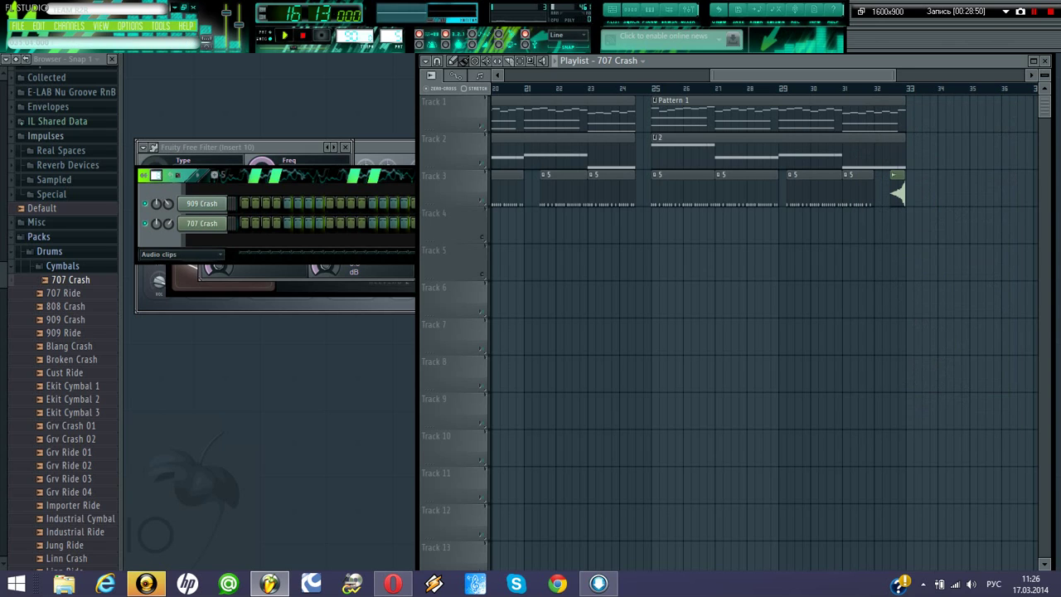
# - Copy the 909 Crash clip from bar 17 to bar 33 on track 3, directly after the reversed crash
pyautogui.moveTo(844, 76); pyautogui.dragTo(773, 75)
pyautogui.hscroll(-4, 762, 191)
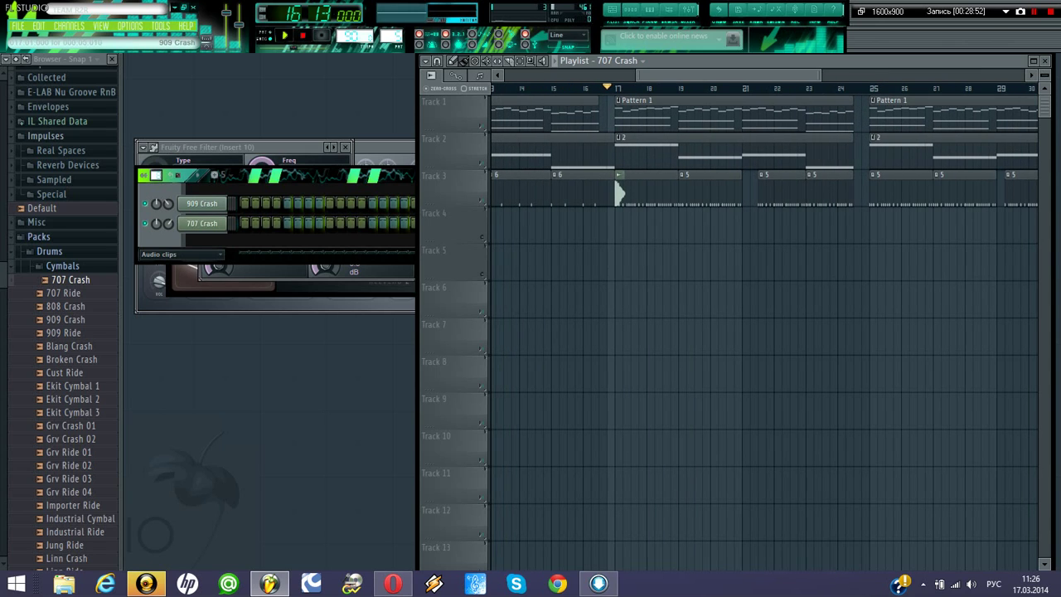
pyautogui.click(619, 194)
pyautogui.click(652, 264)
pyautogui.moveTo(651, 264); pyautogui.dragTo(868, 193)
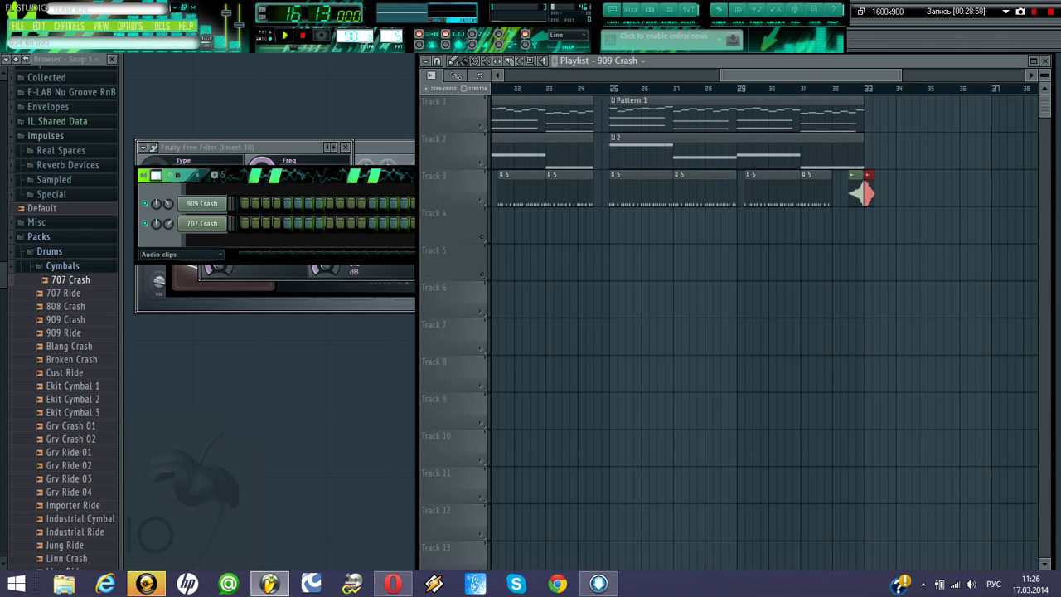
# - Move the pattern 4 clip from the song's start to bar 33 on track 4 and unmute that track
pyautogui.moveTo(871, 75); pyautogui.dragTo(655, 75)
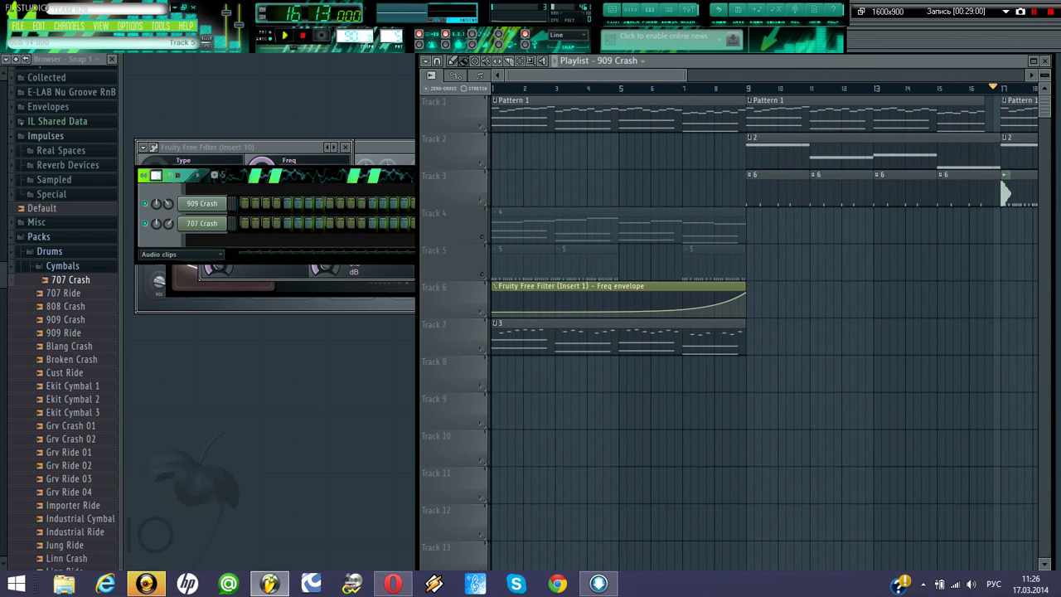
pyautogui.moveTo(621, 228); pyautogui.dragTo(990, 227)
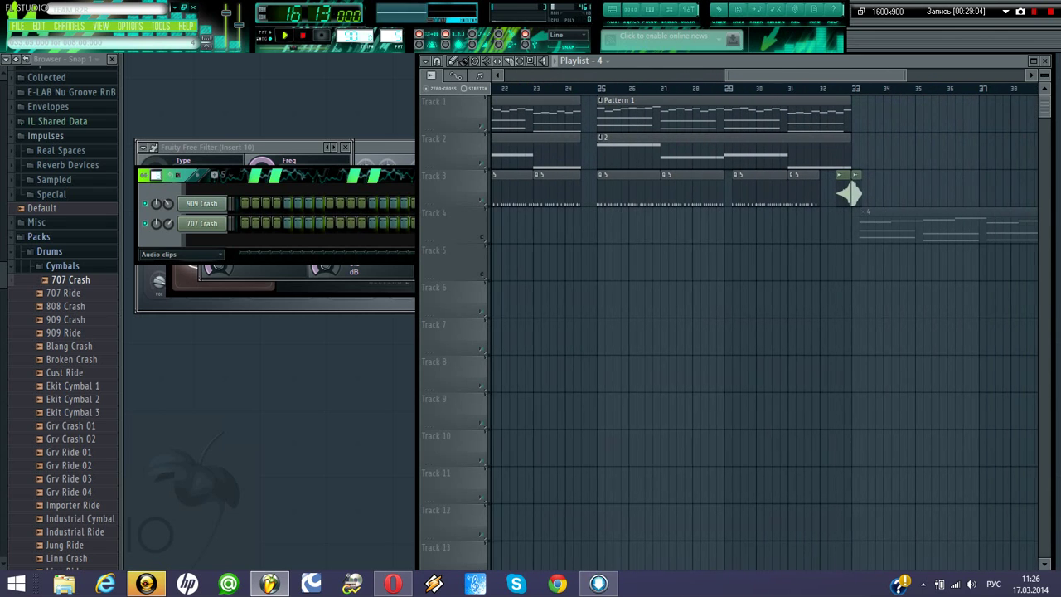
pyautogui.moveTo(850, 193); pyautogui.dragTo(845, 193)
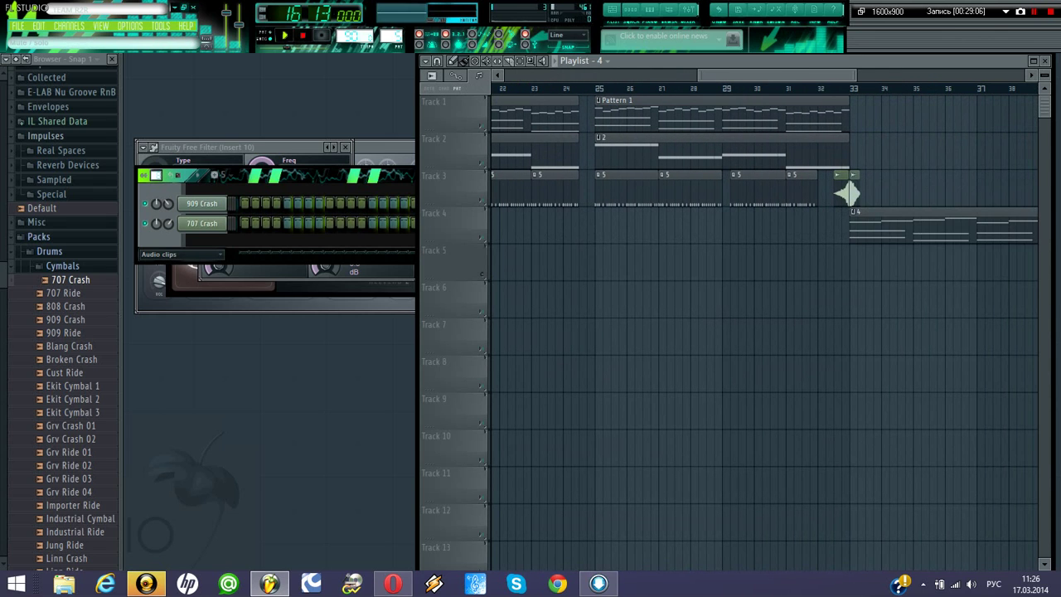
# - Delete the muted pattern 5 clips on track 5 and move the pattern 3 clip to bar 33 there, with the track unmuted
pyautogui.moveTo(776, 76); pyautogui.dragTo(588, 75)
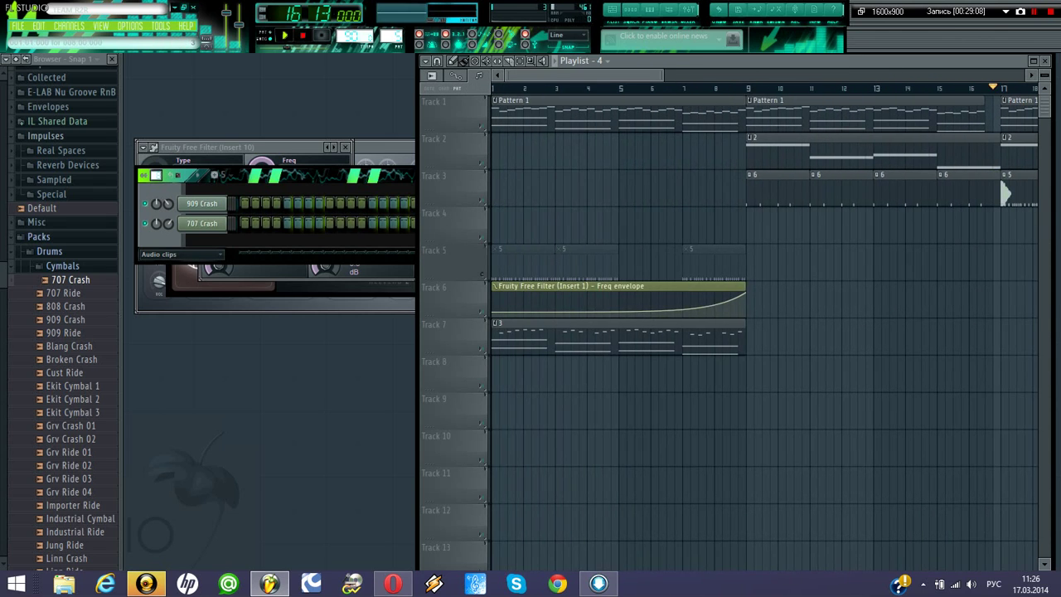
pyautogui.moveTo(547, 339); pyautogui.dragTo(514, 376)
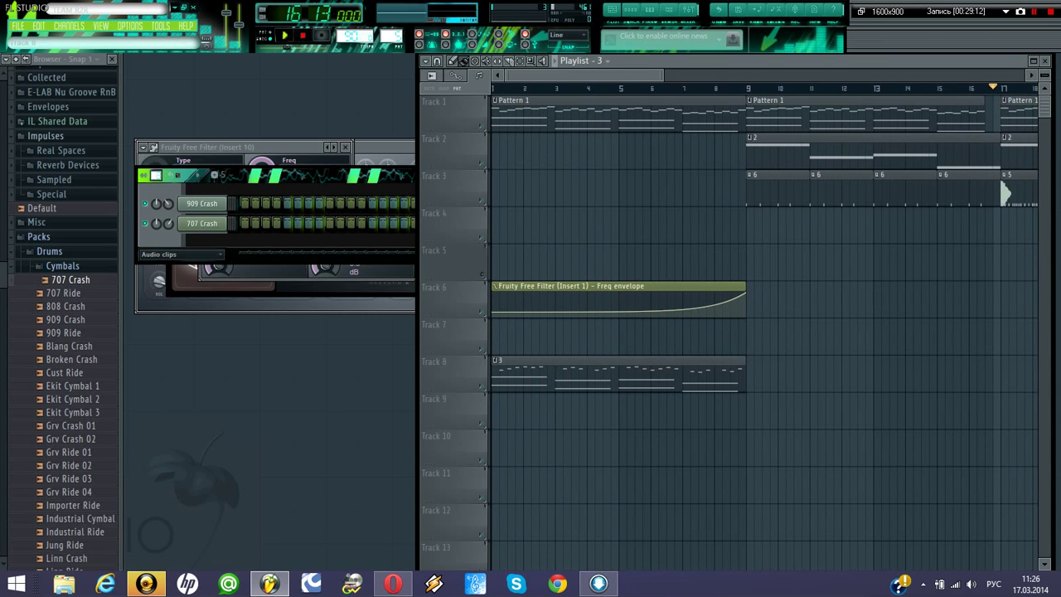
pyautogui.moveTo(1005, 192); pyautogui.dragTo(833, 193)
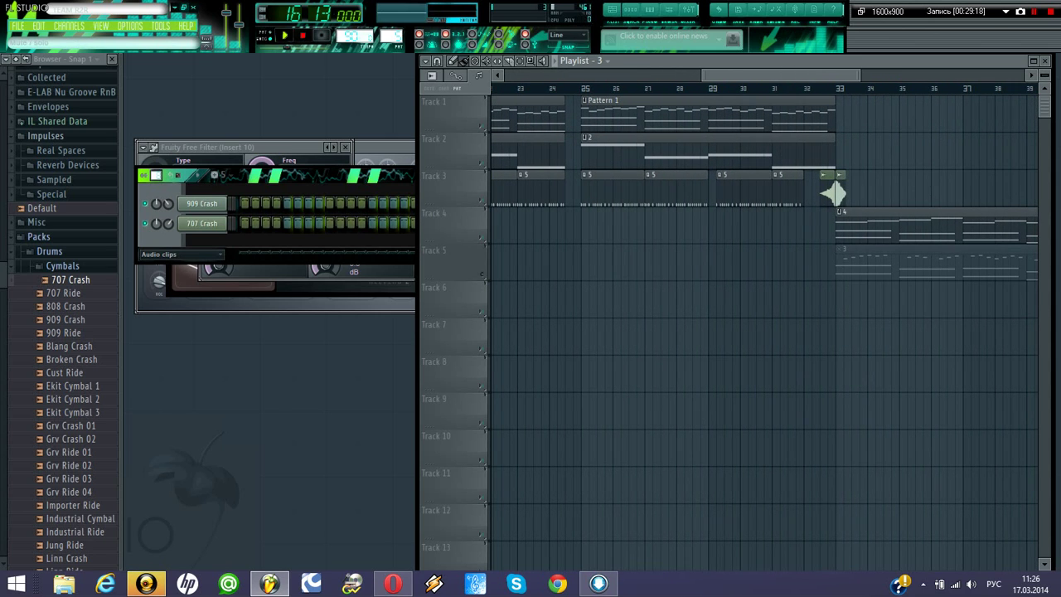
pyautogui.click(482, 274)
# - Place a Pattern 1 clip on track 1 and a pattern 2 clip on track 2 at bar 33
pyautogui.click(795, 117)
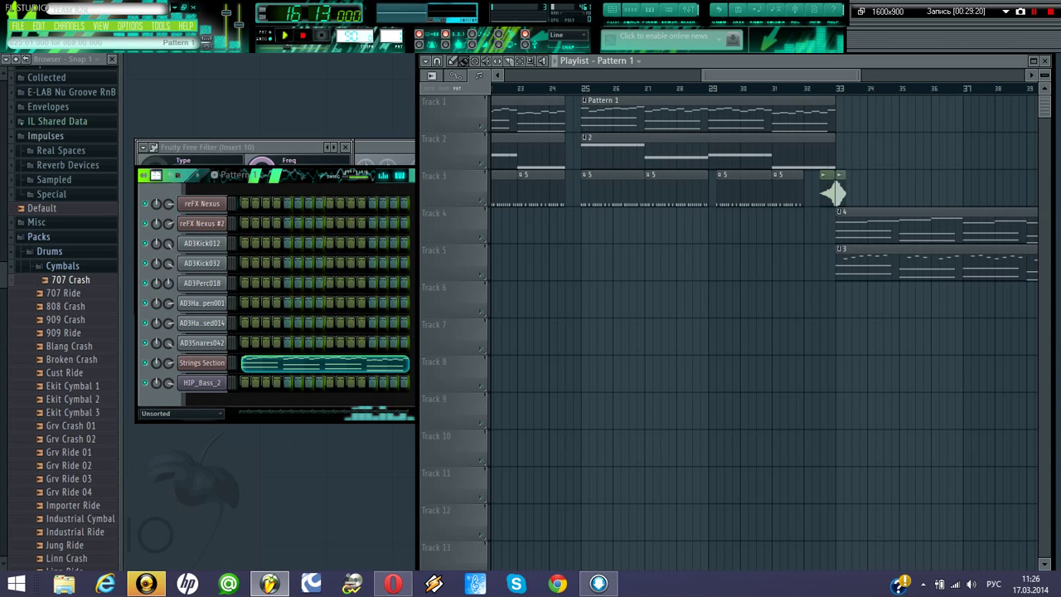
pyautogui.click(840, 117)
pyautogui.click(796, 155)
pyautogui.click(840, 155)
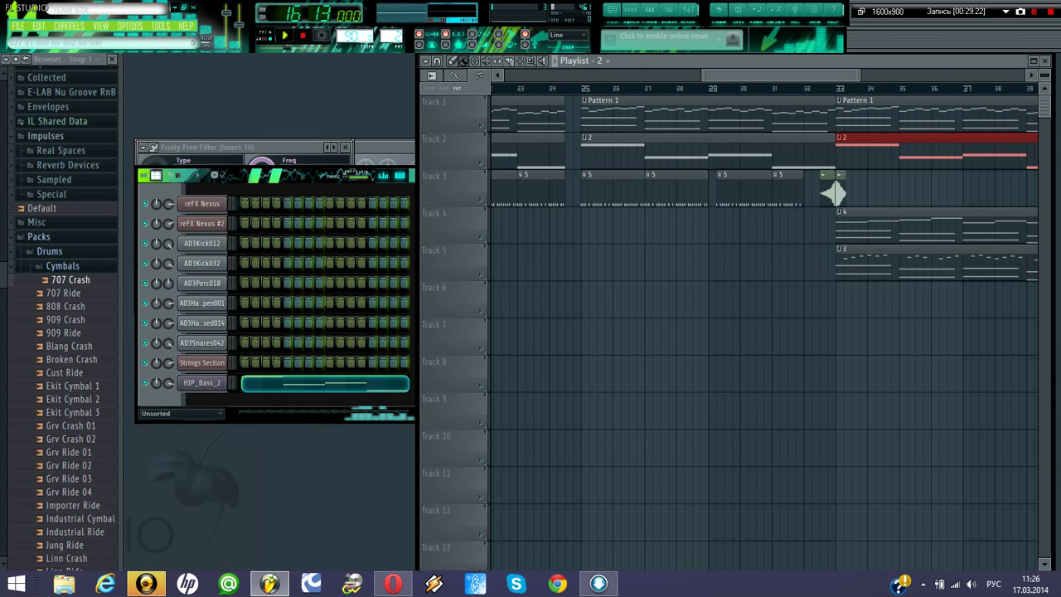
# - Fill track 3 with four pattern 5 clips from bar 33 to bar 41, trimming the second one's end just before bar 37
pyautogui.click(833, 193)
pyautogui.click(833, 193)
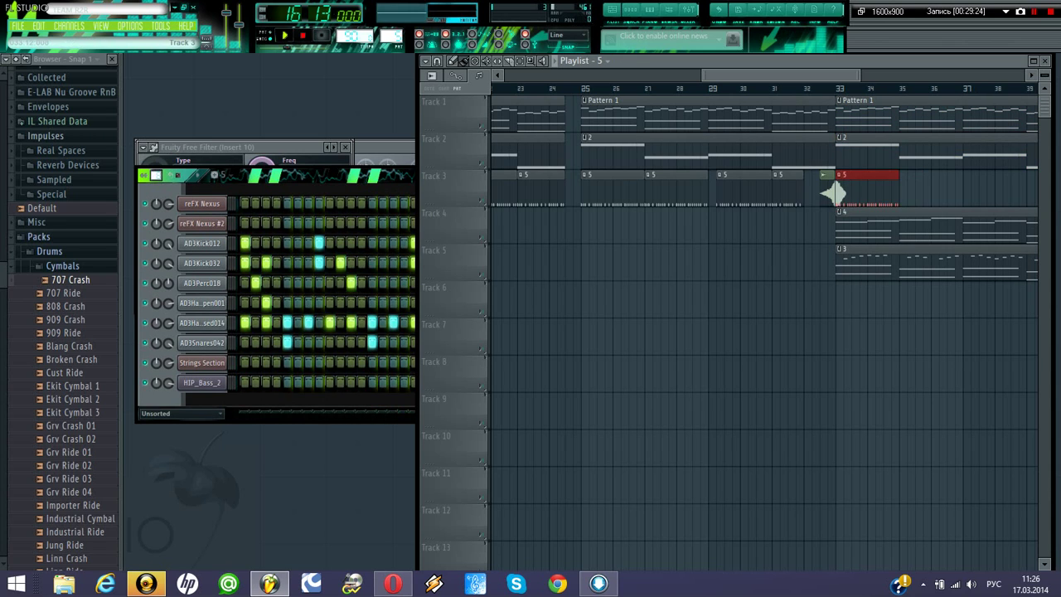
pyautogui.hotkey('ctrl', 'b')
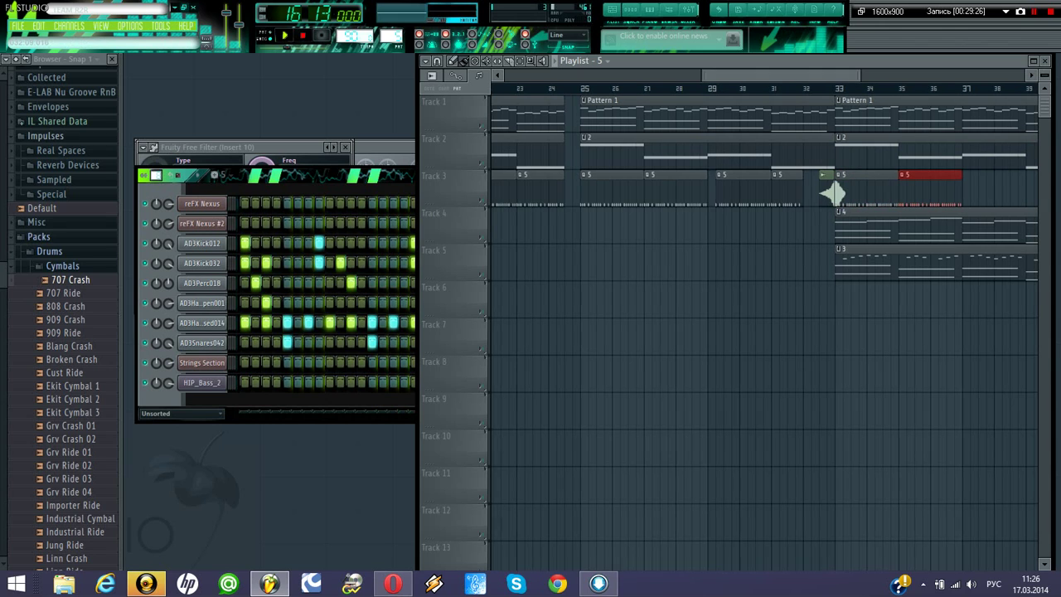
pyautogui.hscroll(3, 791, 190)
pyautogui.hotkey('ctrl', 'b')
pyautogui.hotkey('ctrl', 'b')
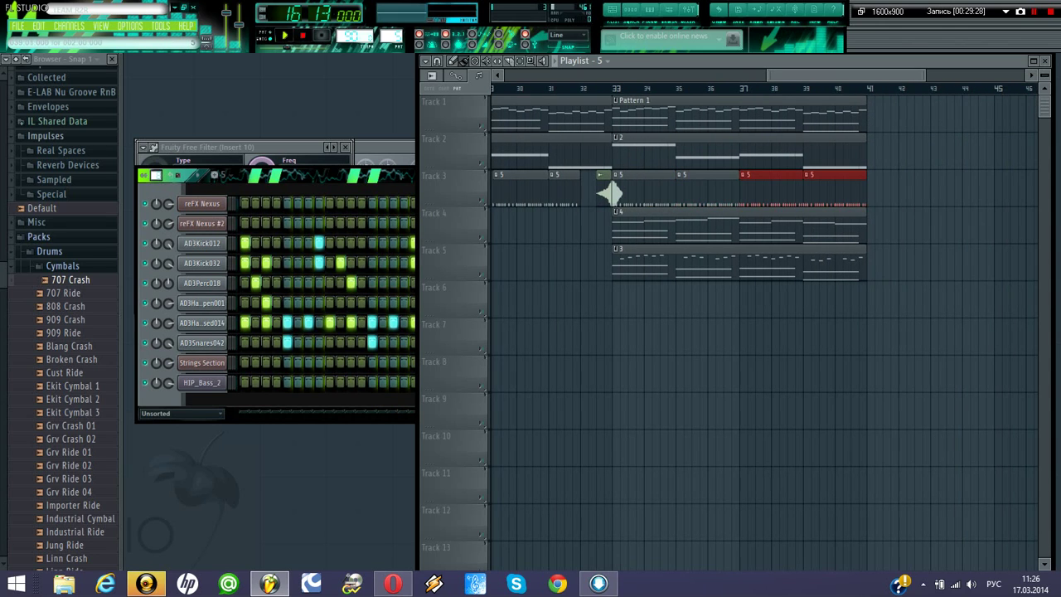
pyautogui.moveTo(737, 189); pyautogui.dragTo(730, 189)
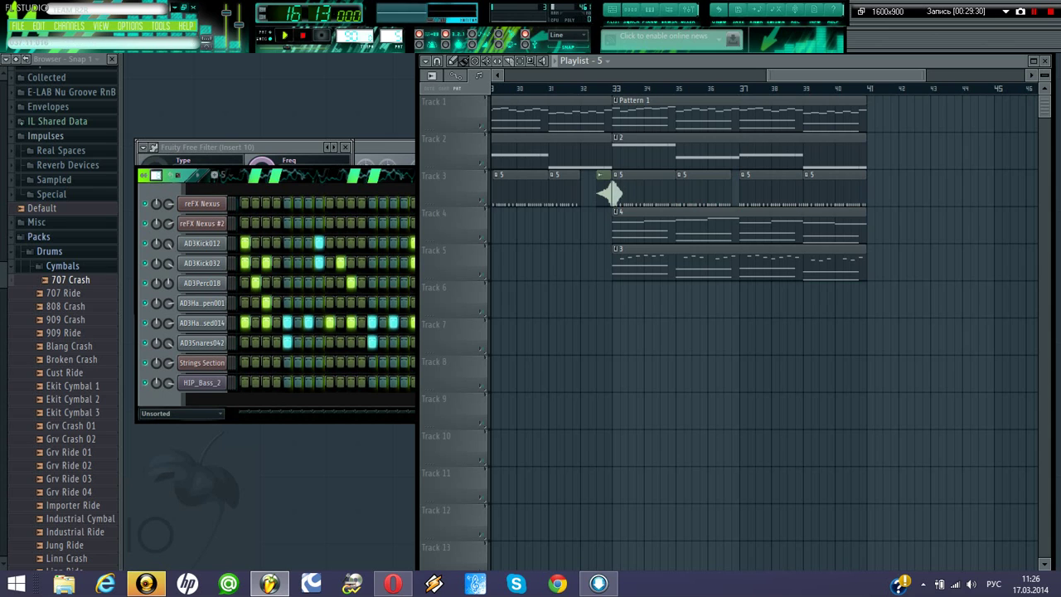
# - Open the Strings Section channel of Pattern 1 and load Gross Beat into effect slot 4 of its mixer track, Insert 1
pyautogui.hscroll(-12, 763, 190)
pyautogui.click(630, 116)
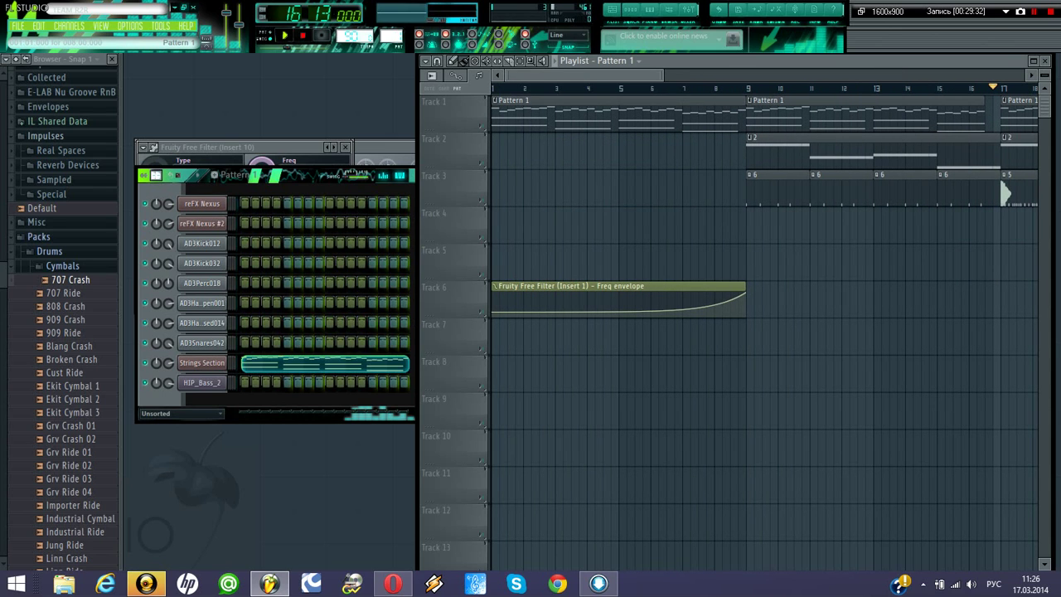
pyautogui.click(202, 363)
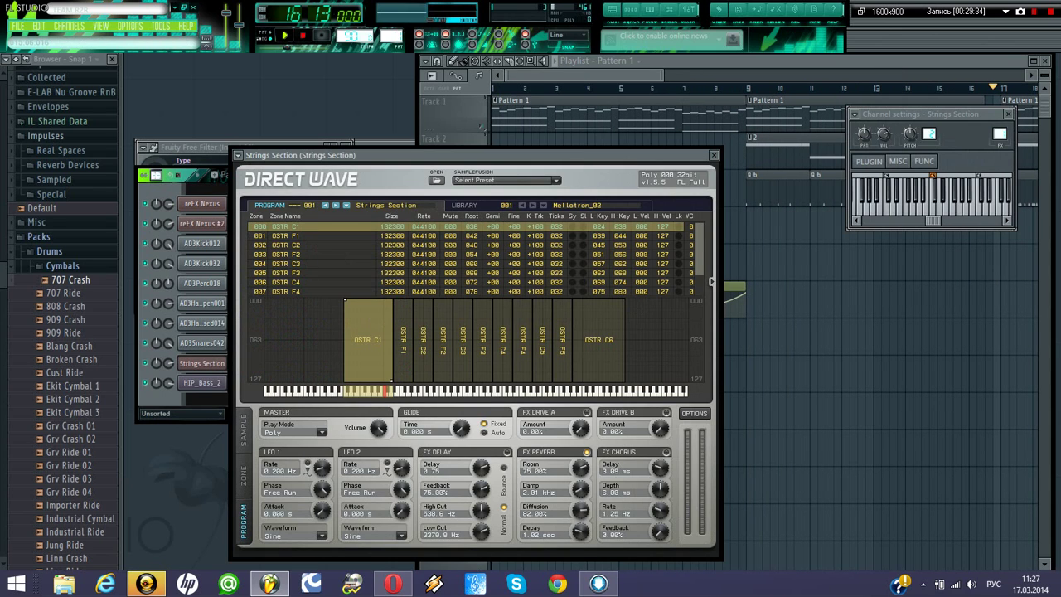
pyautogui.press('F9')
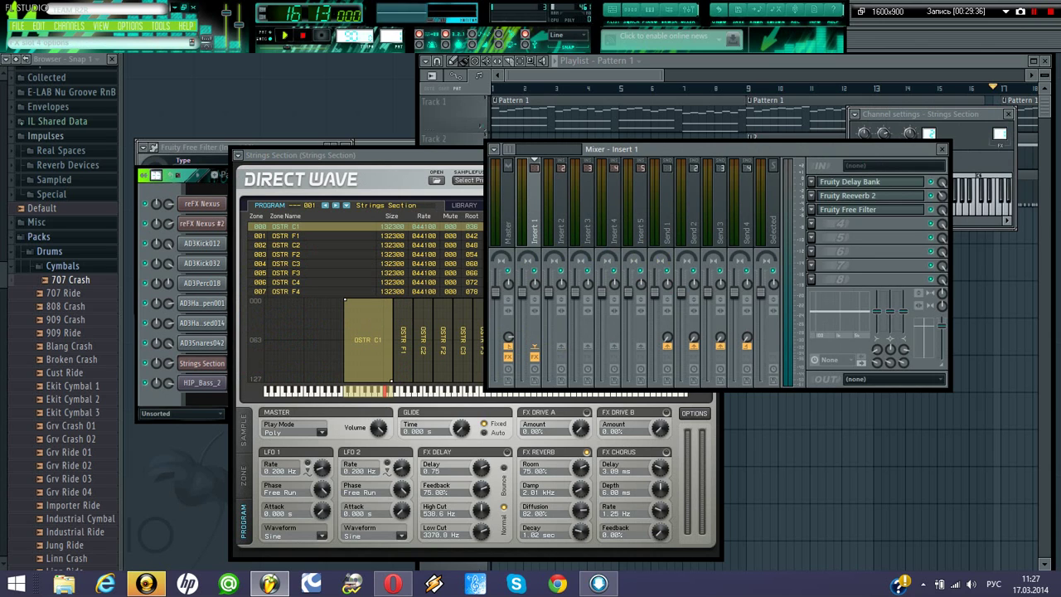
pyautogui.click(812, 236)
pyautogui.moveTo(827, 239)
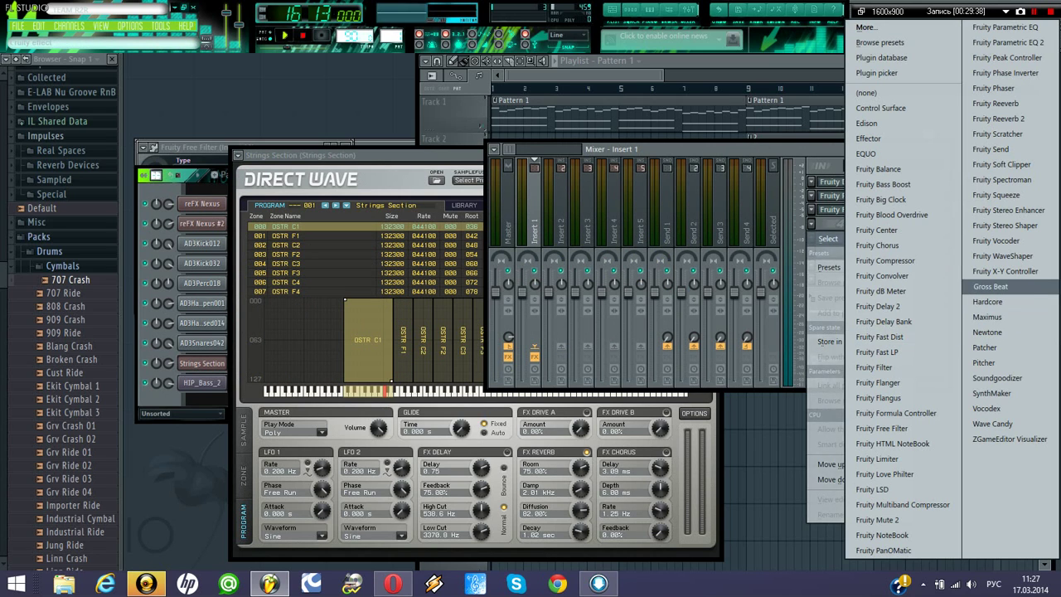
pyautogui.click(990, 286)
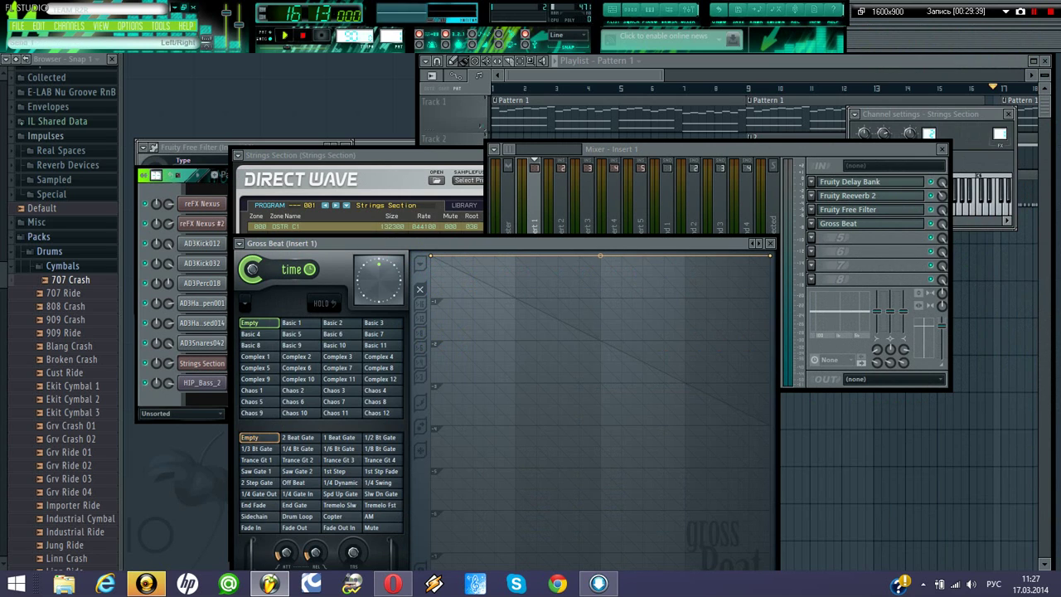
# - Create an automation clip for the mix level of Gross Beat on Insert 1 and shorten it to end before bar 13
pyautogui.rightClick(942, 224)
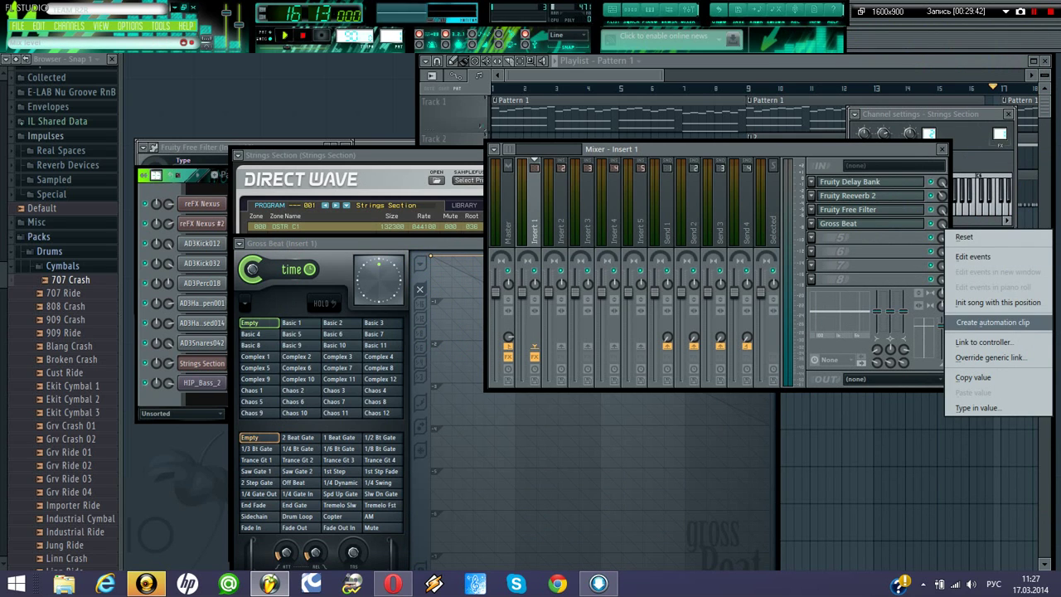
pyautogui.click(992, 321)
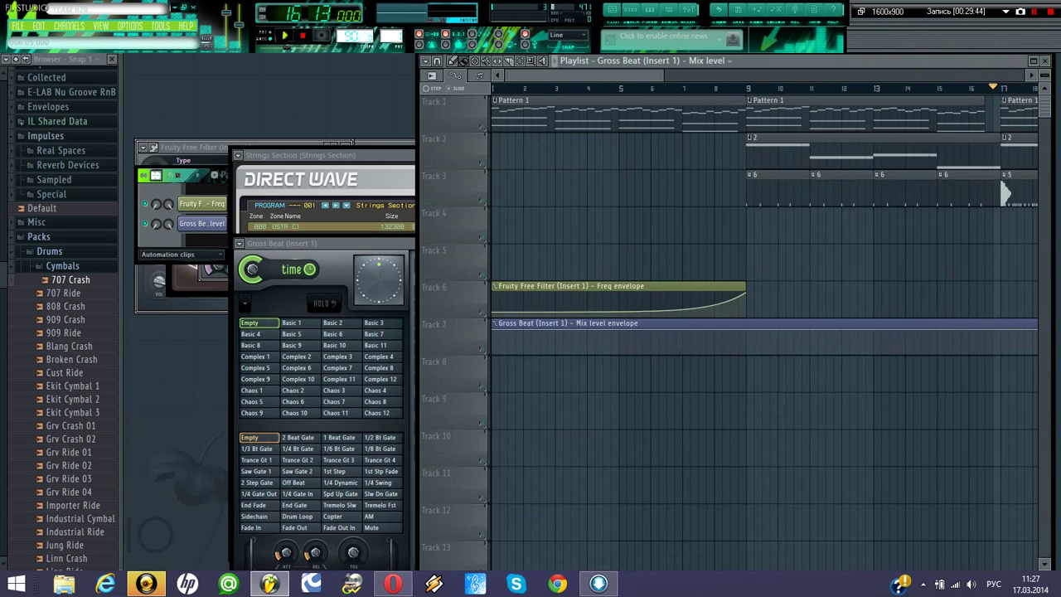
pyautogui.moveTo(793, 75); pyautogui.dragTo(830, 76)
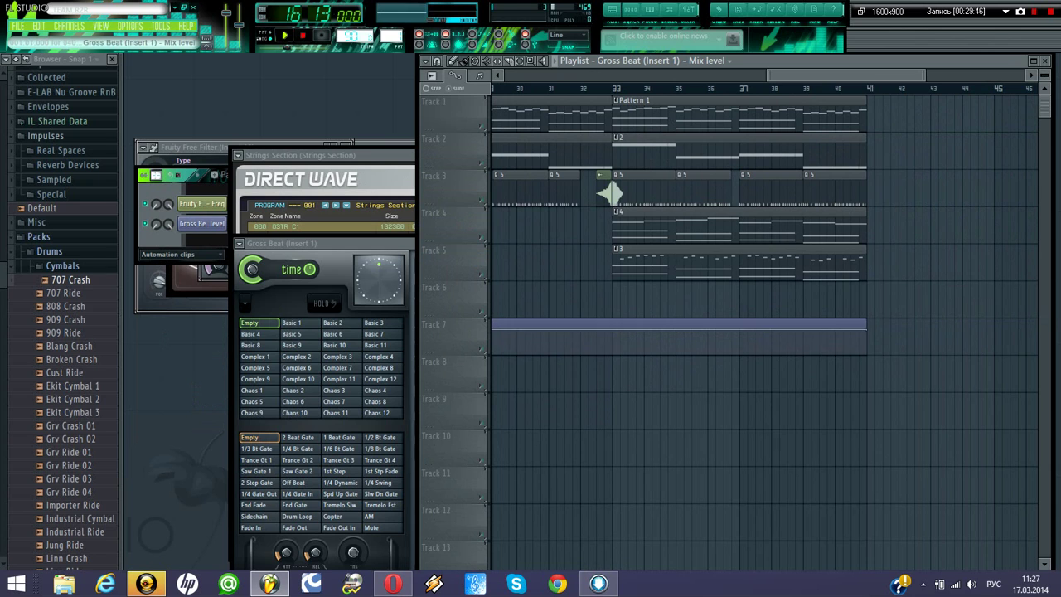
pyautogui.moveTo(866, 336); pyautogui.dragTo(356, 335)
pyautogui.hscroll(-10, 650, 192)
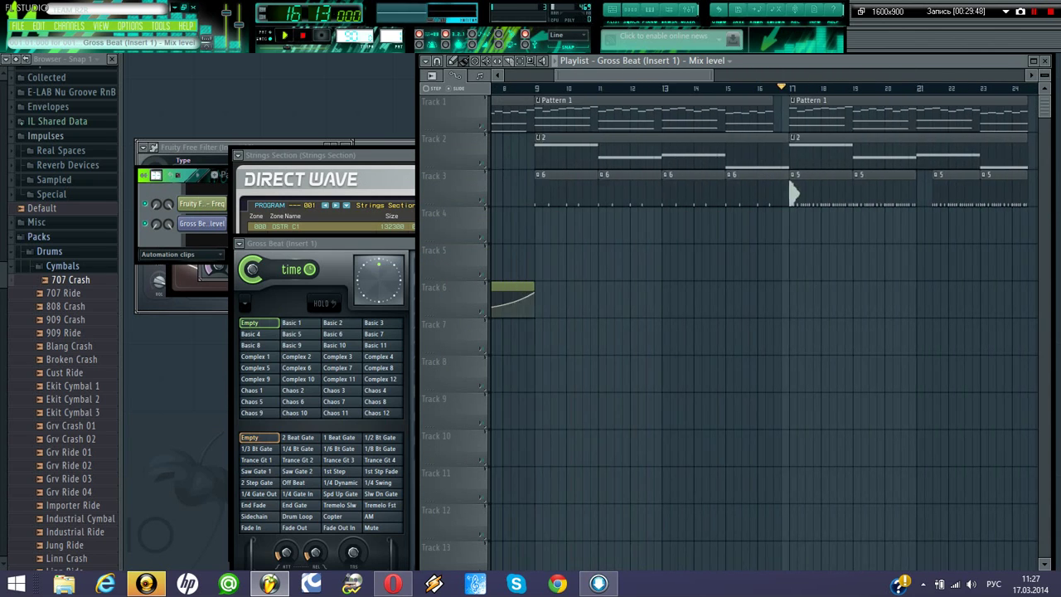
# - Set the starting point of the Gross Beat mix level envelope to 0% and extend the clip on track 7 to bar 17
pyautogui.click(493, 327)
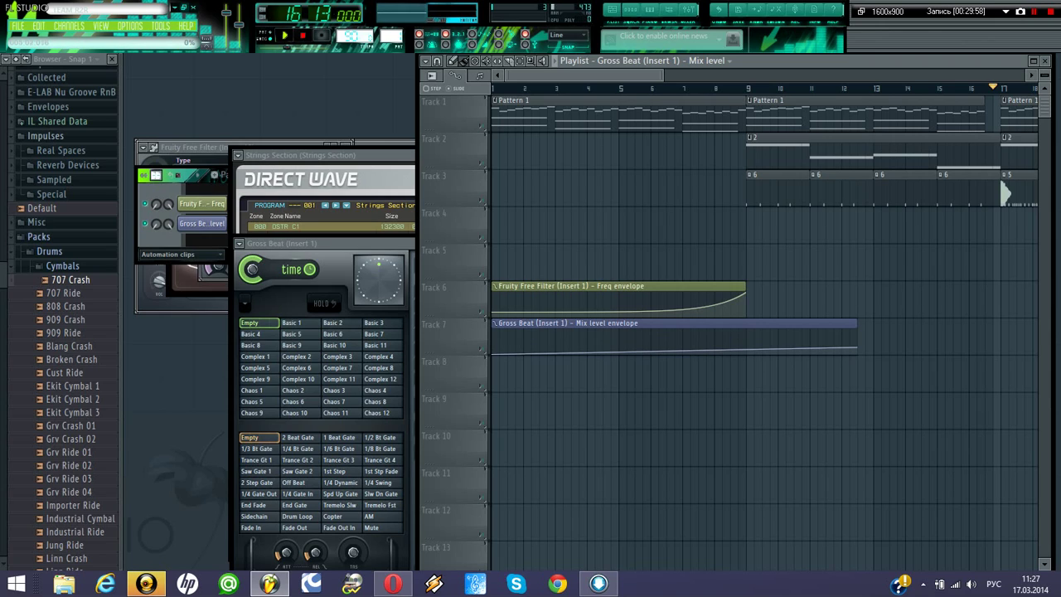
pyautogui.moveTo(493, 354); pyautogui.dragTo(492, 329)
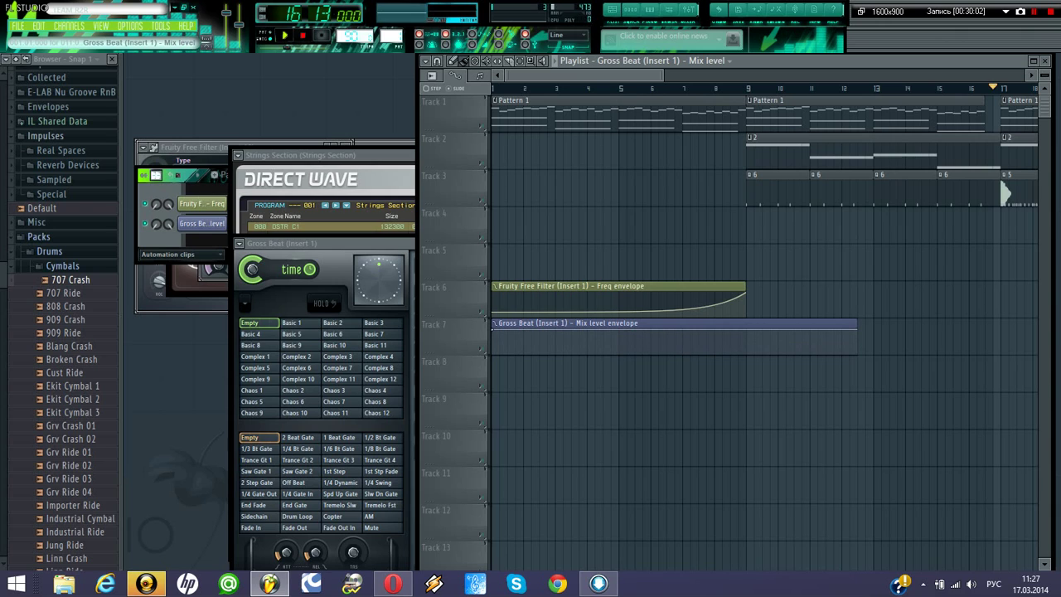
pyautogui.moveTo(492, 329); pyautogui.dragTo(493, 355)
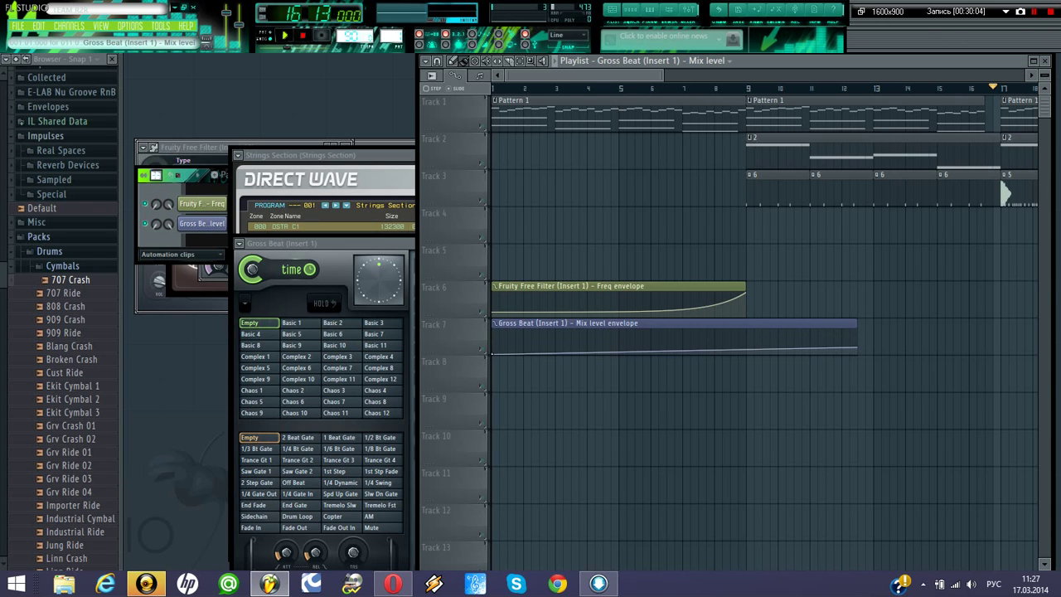
pyautogui.moveTo(856, 338); pyautogui.dragTo(883, 323)
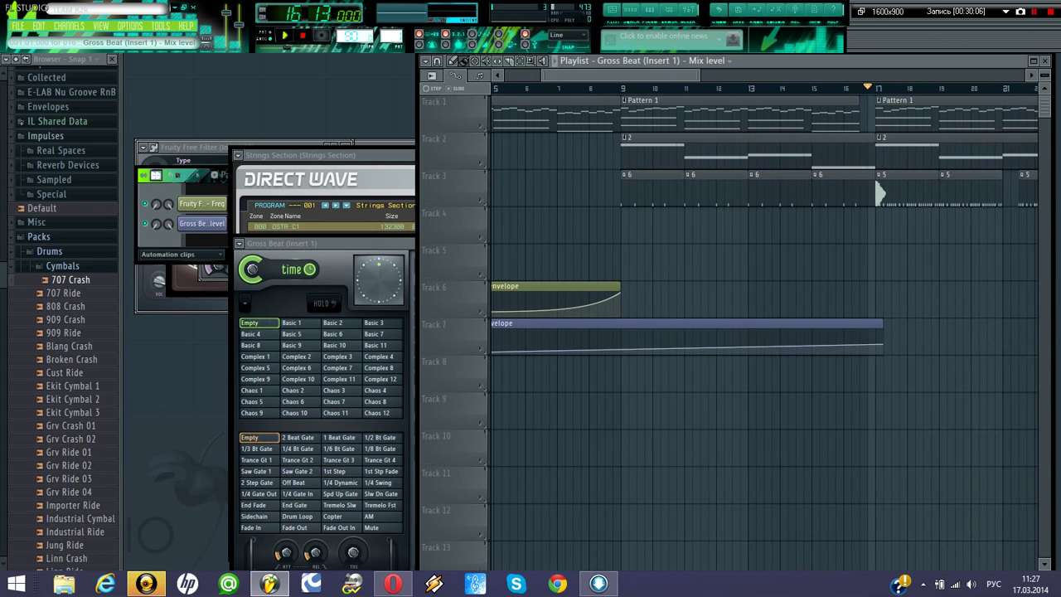
# - Extend the Pattern 1 clip on track 1 to bar 17 and trim the last pattern 6 clip on track 3 to bar 16
pyautogui.moveTo(857, 116); pyautogui.dragTo(875, 116)
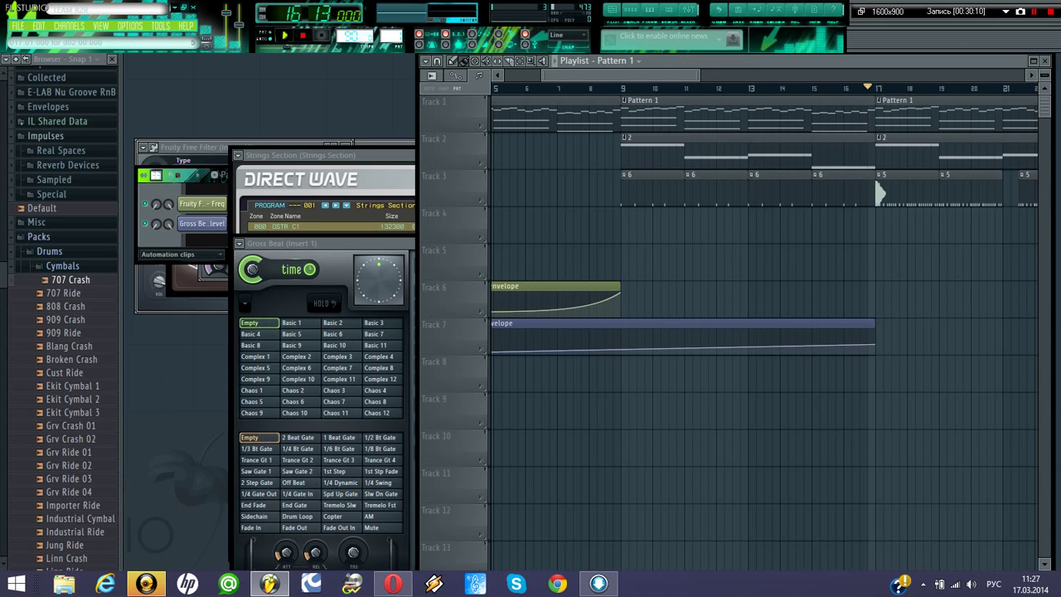
pyautogui.moveTo(873, 189); pyautogui.dragTo(858, 190)
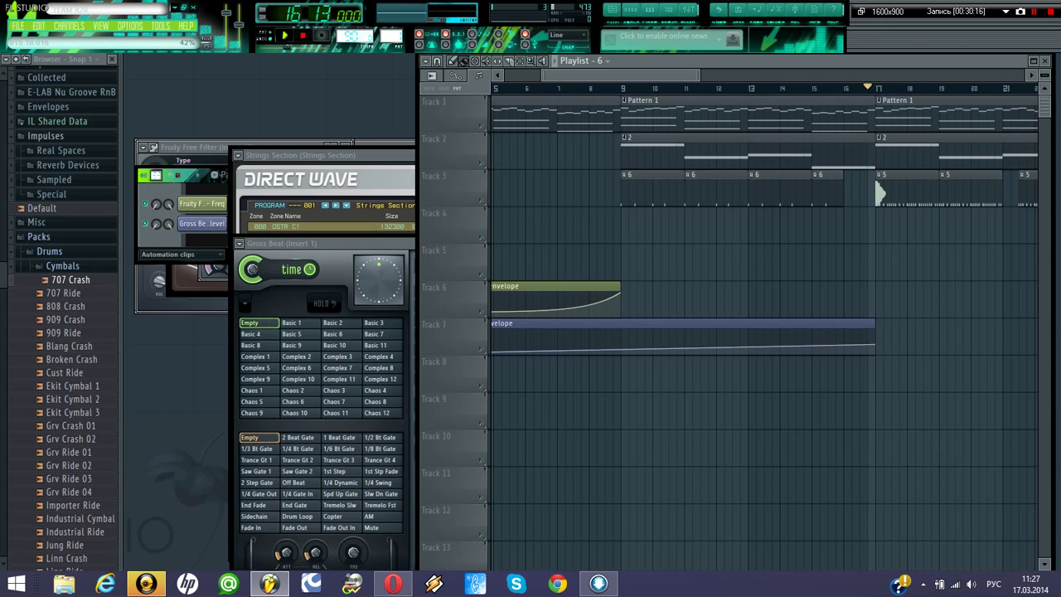
# - Add envelope points on track 7 so the Gross Beat mix stays at zero until just before bar 16 and jumps to 100%
pyautogui.rightClick(844, 343)
pyautogui.moveTo(843, 344); pyautogui.dragTo(844, 330)
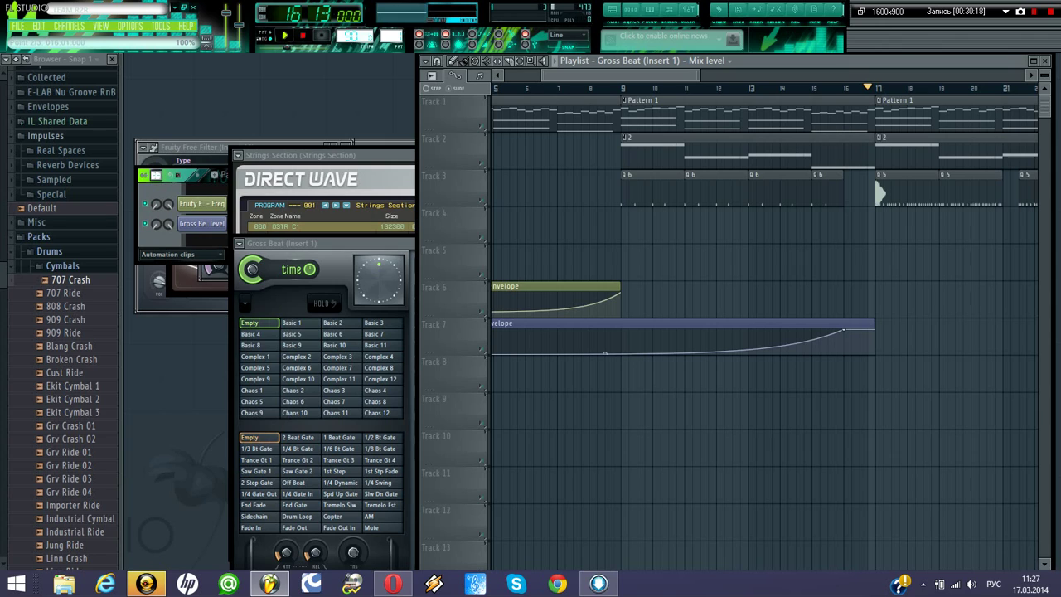
pyautogui.rightClick(844, 329)
pyautogui.press('Escape')
pyautogui.moveTo(836, 333); pyautogui.dragTo(827, 354)
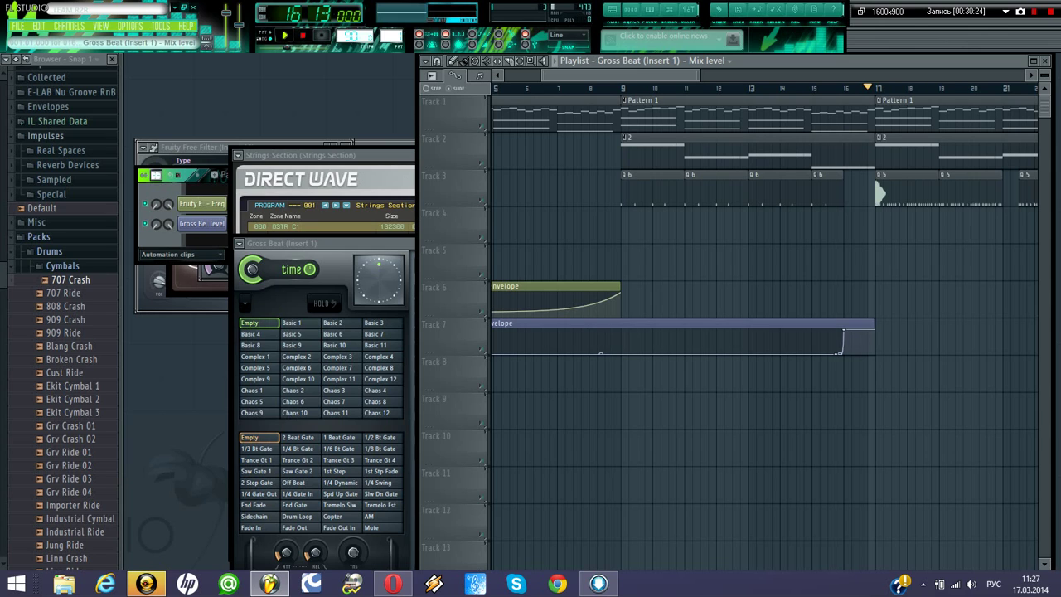
# - Lengthen the mix level clip past bar 21 and add a point at bar 17 that drops the level back to zero
pyautogui.moveTo(872, 324); pyautogui.dragTo(1033, 324)
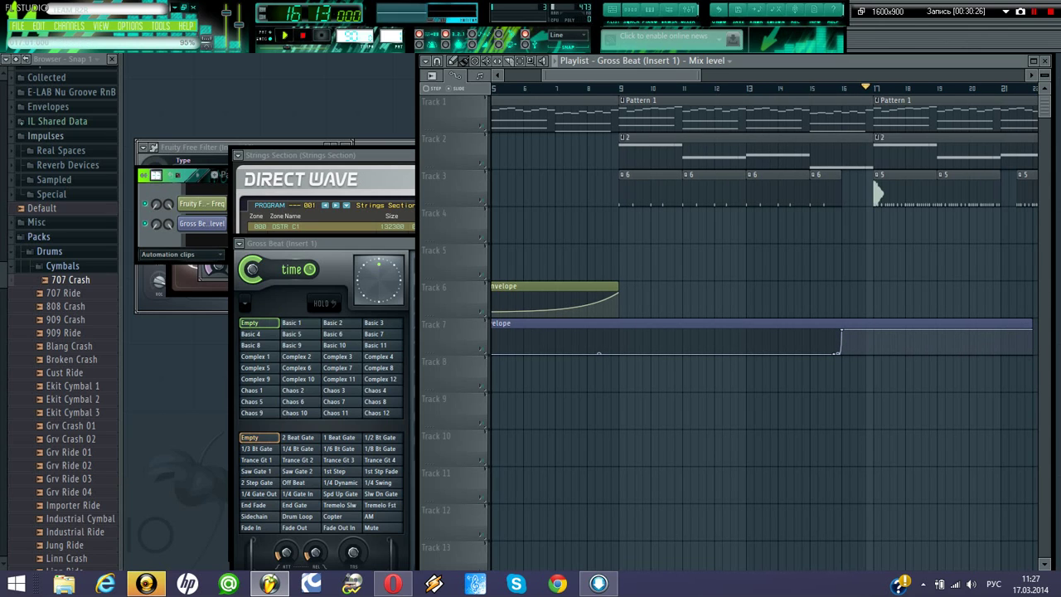
pyautogui.rightClick(873, 330)
pyautogui.rightClick(874, 330)
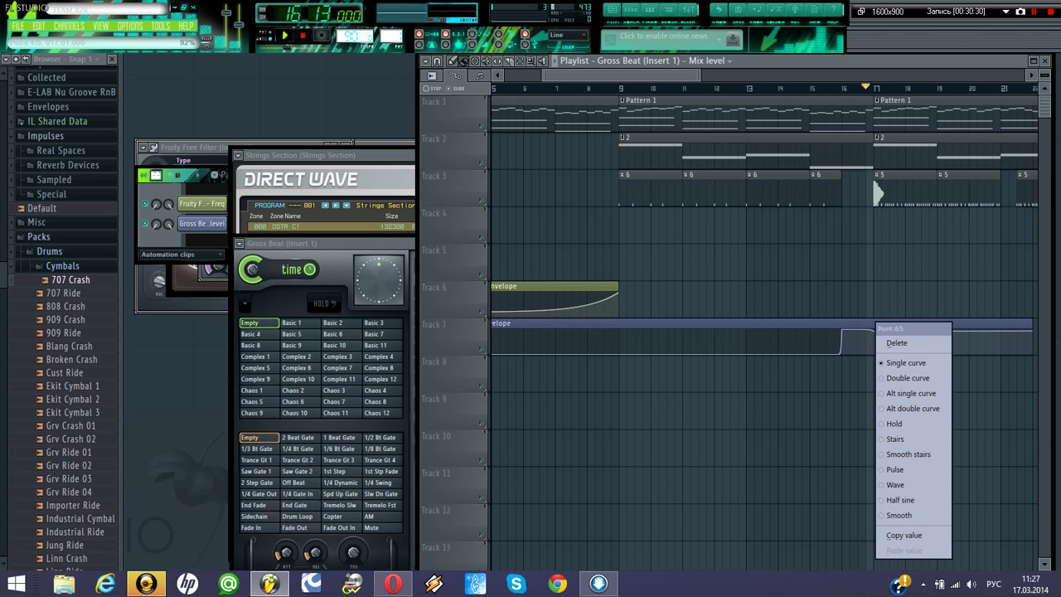
pyautogui.press('Escape')
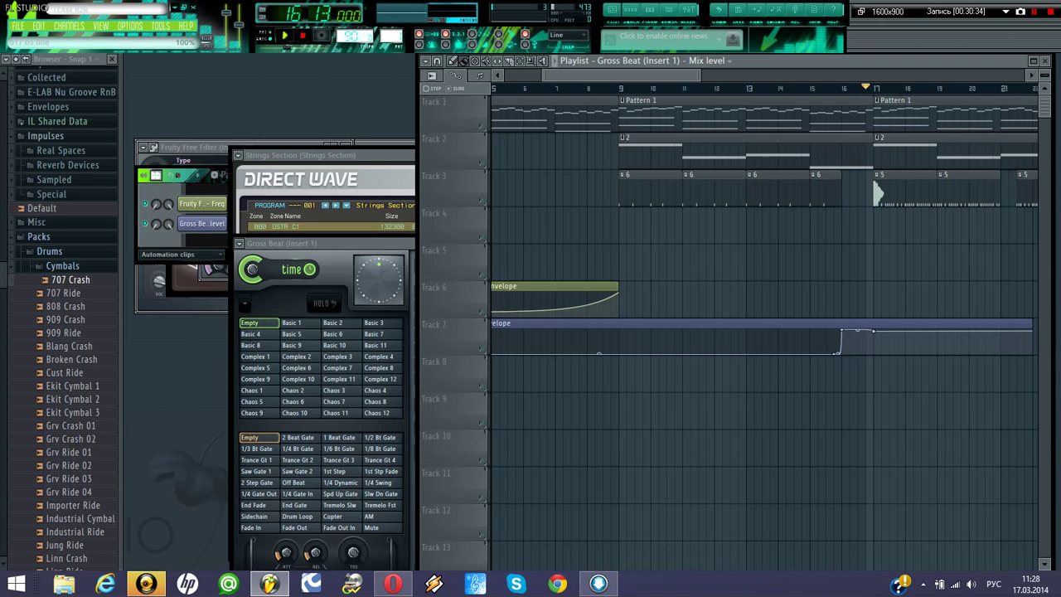
pyautogui.moveTo(881, 331); pyautogui.dragTo(874, 353)
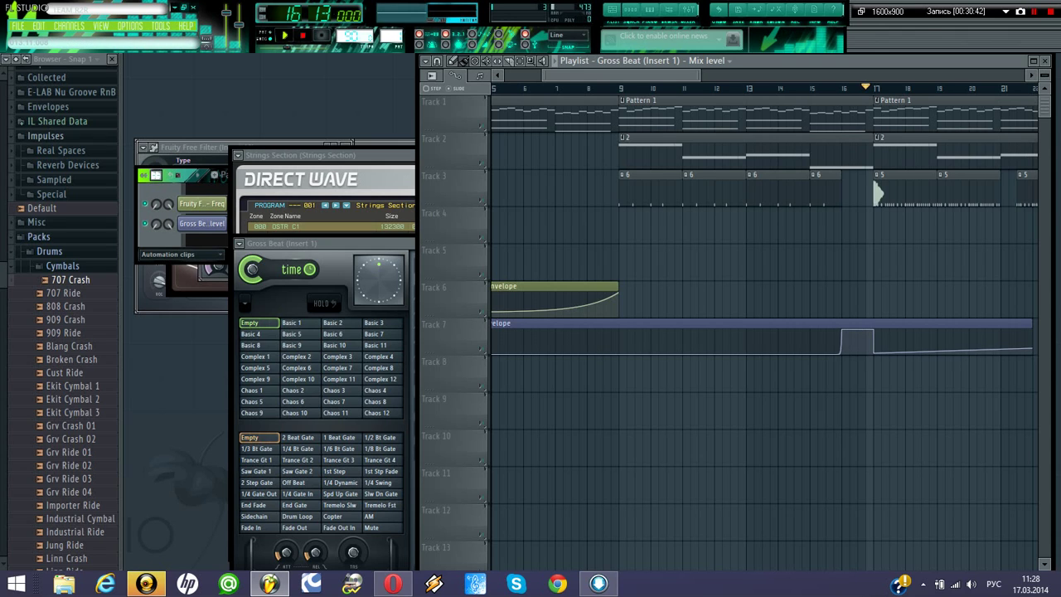
# - Extend the Gross Beat mix level clip to just past bar 41, keeping its end point at zero
pyautogui.moveTo(634, 76); pyautogui.dragTo(738, 75)
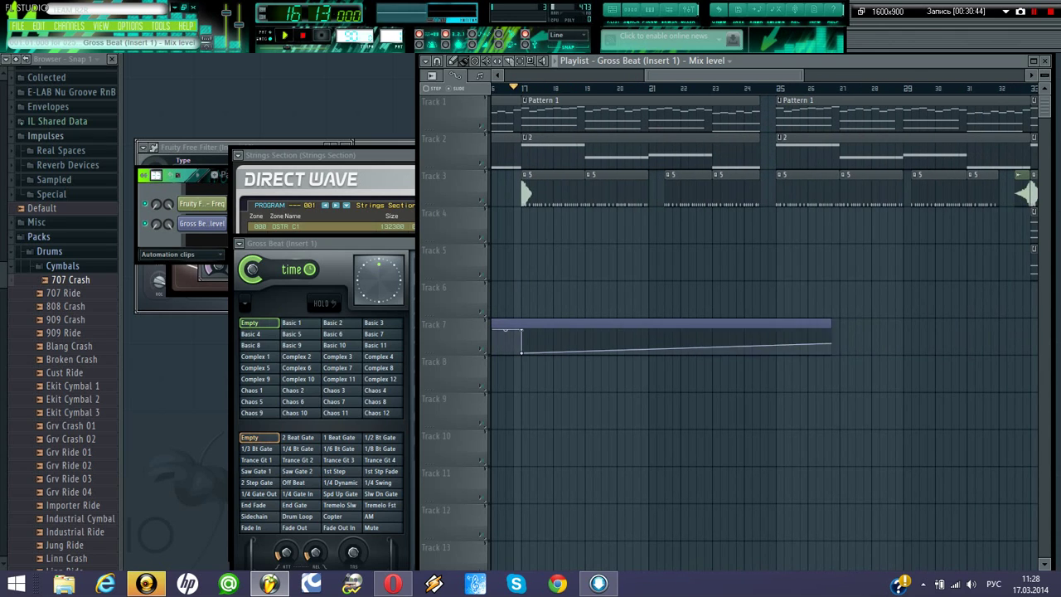
pyautogui.moveTo(832, 325); pyautogui.dragTo(921, 354)
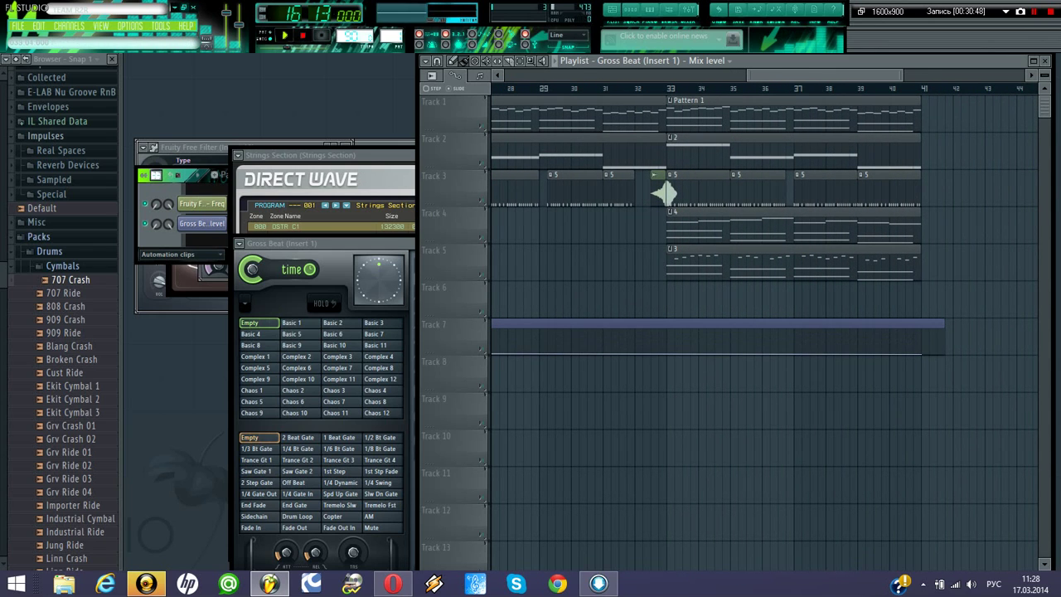
pyautogui.hscroll(-10, 762, 332)
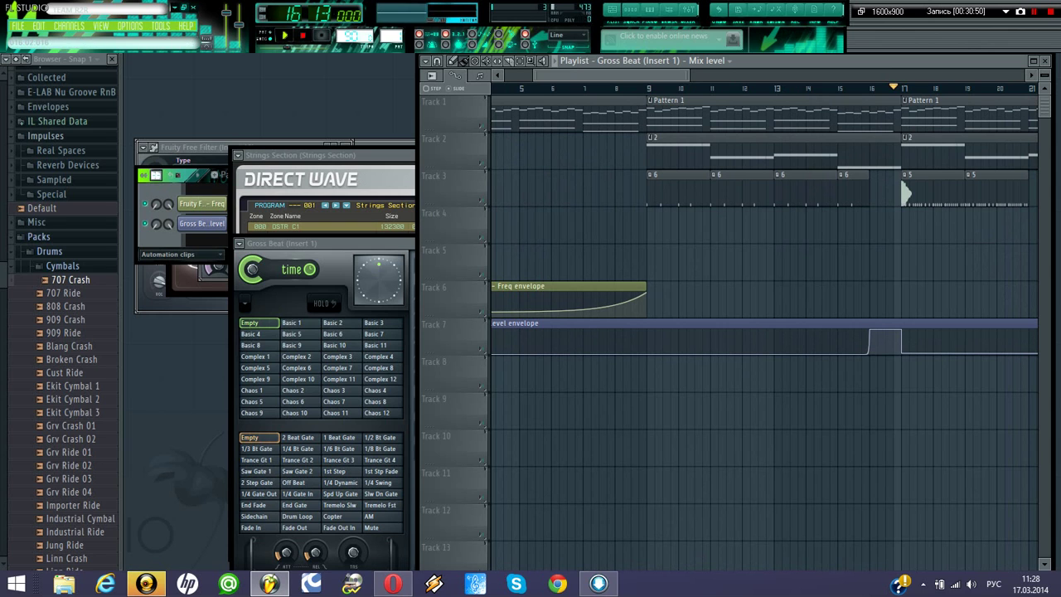
# - Set the playback position to bar 16 and choose the Basic 4 time preset in Gross Beat on Insert 1
pyautogui.click(870, 88)
pyautogui.click(373, 156)
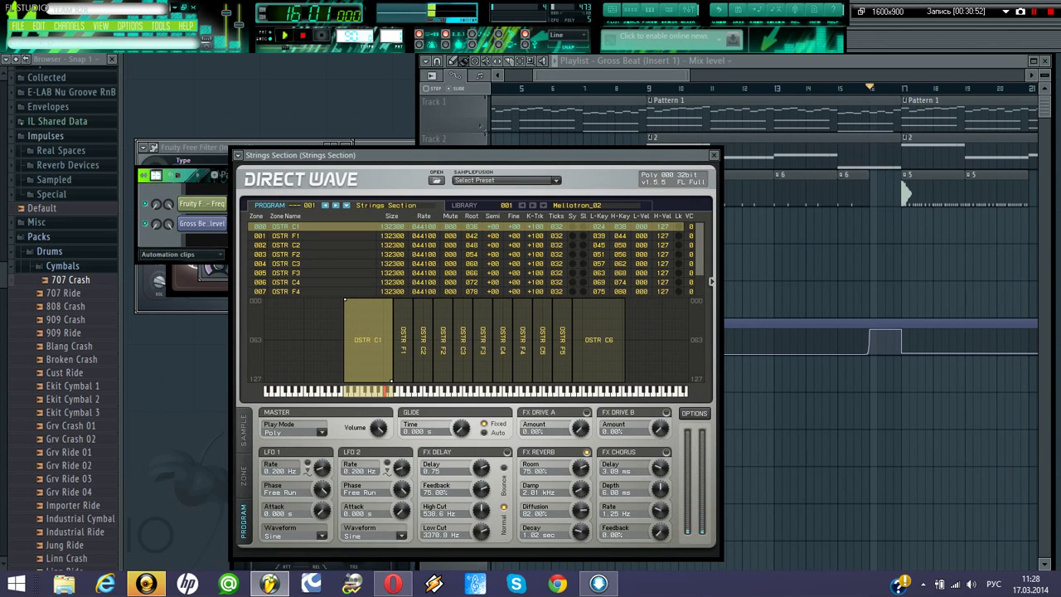
pyautogui.press('Tab')
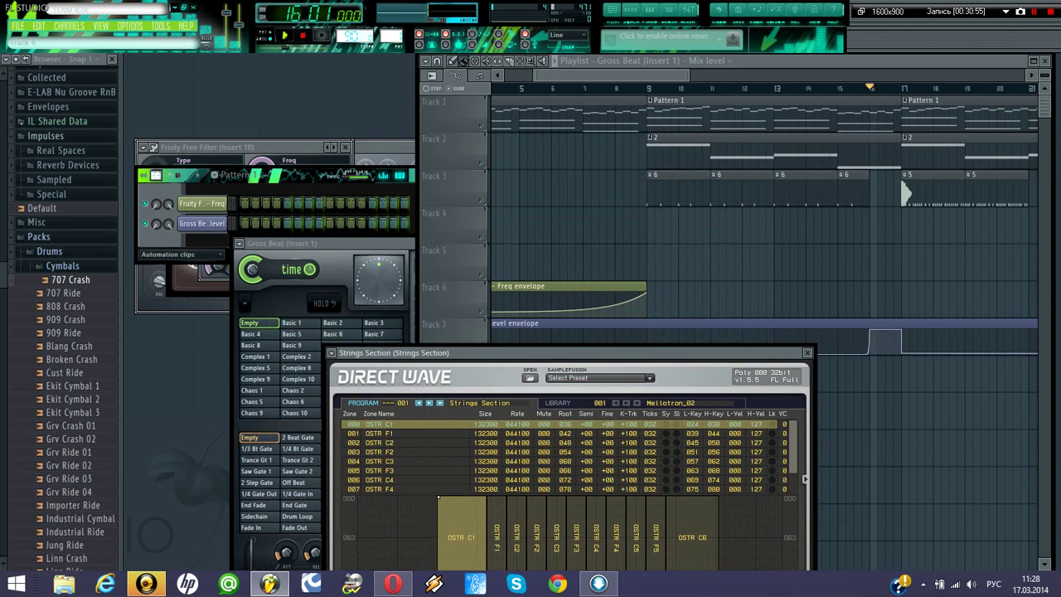
pyautogui.moveTo(332, 204); pyautogui.dragTo(318, 149)
pyautogui.click(235, 240)
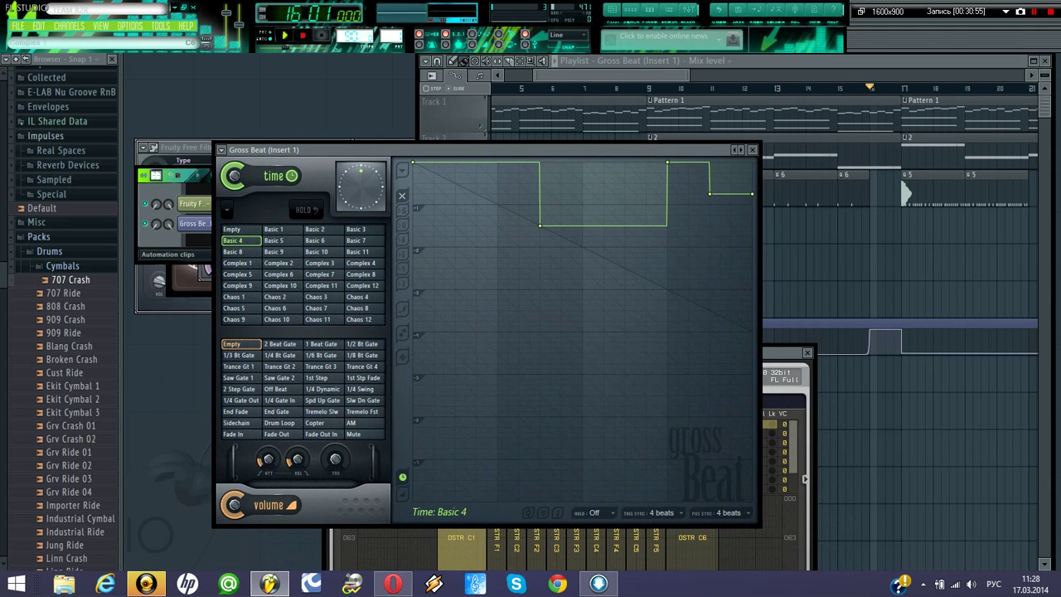
# - Audition Gross Beat time presets such as Complex 11, Complex 8 and Complex 3 from bar 16, settling on Complex 7
pyautogui.press('space')
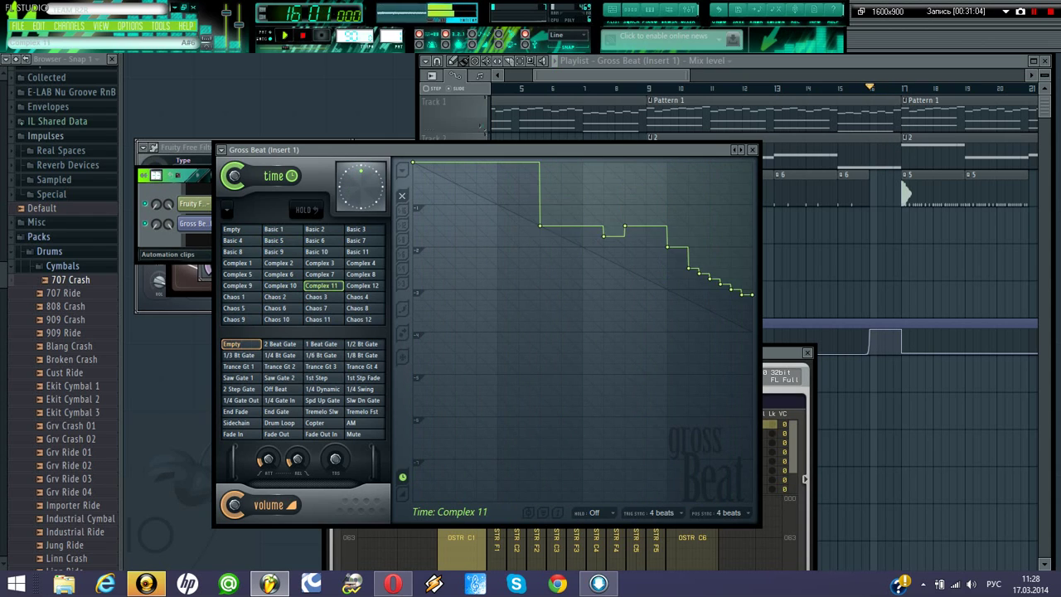
pyautogui.press('space')
pyautogui.press('space')
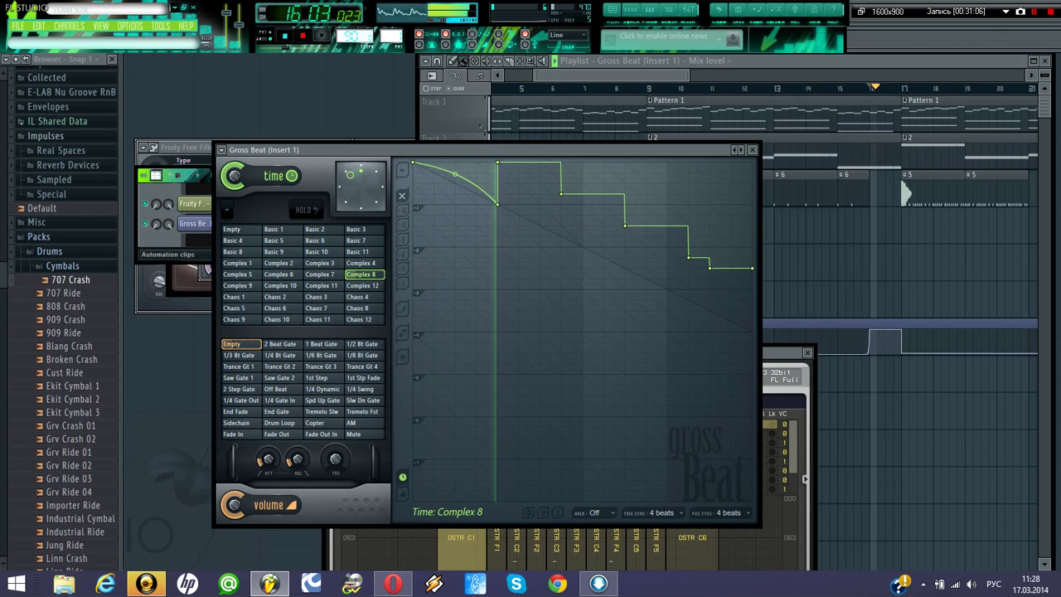
pyautogui.press('space')
pyautogui.click(362, 241)
pyautogui.click(322, 263)
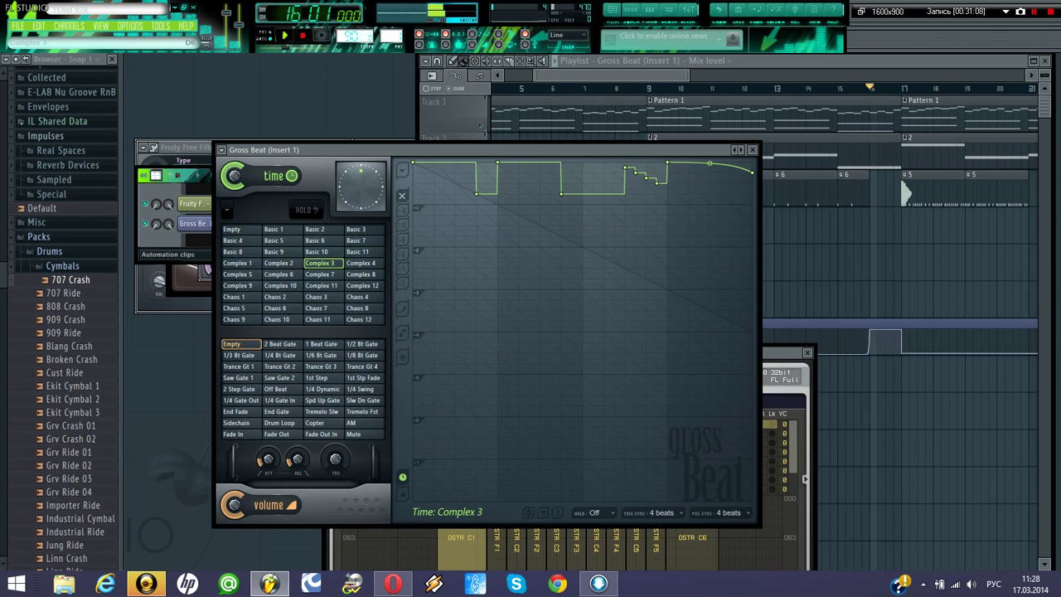
pyautogui.click(322, 275)
pyautogui.press('space')
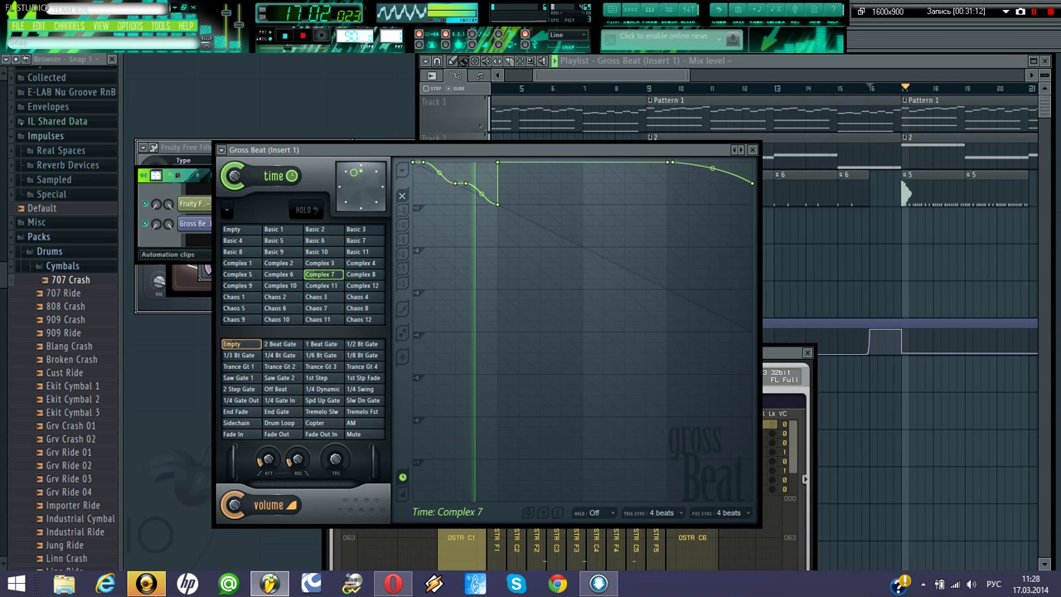
# - Flatten the dips in the first quarter of the Complex 7 time curve and play the result
pyautogui.press('space')
pyautogui.moveTo(497, 204); pyautogui.dragTo(449, 162)
pyautogui.press('space')
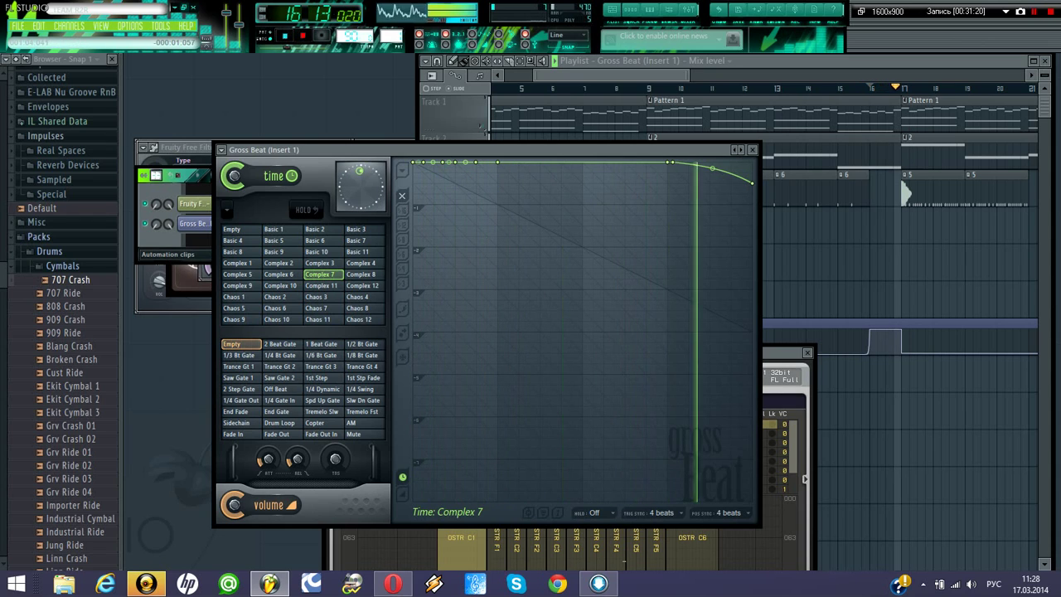
# - Stop playback and trim the first pattern 2 clip on track 2 to end at bar 16
pyautogui.moveTo(638, 76); pyautogui.dragTo(693, 75)
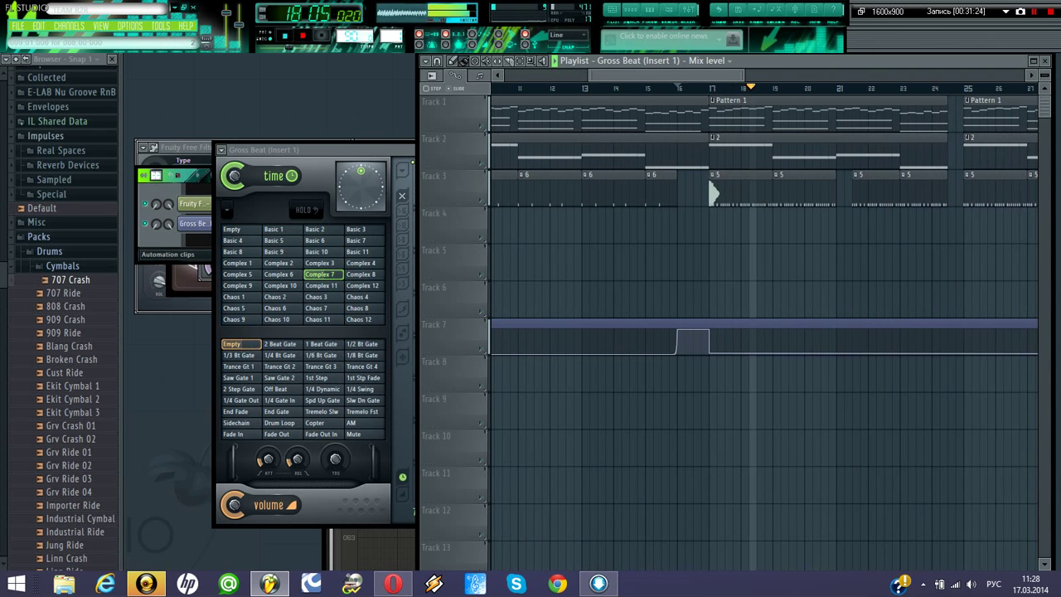
pyautogui.press('space')
pyautogui.doubleClick(691, 156)
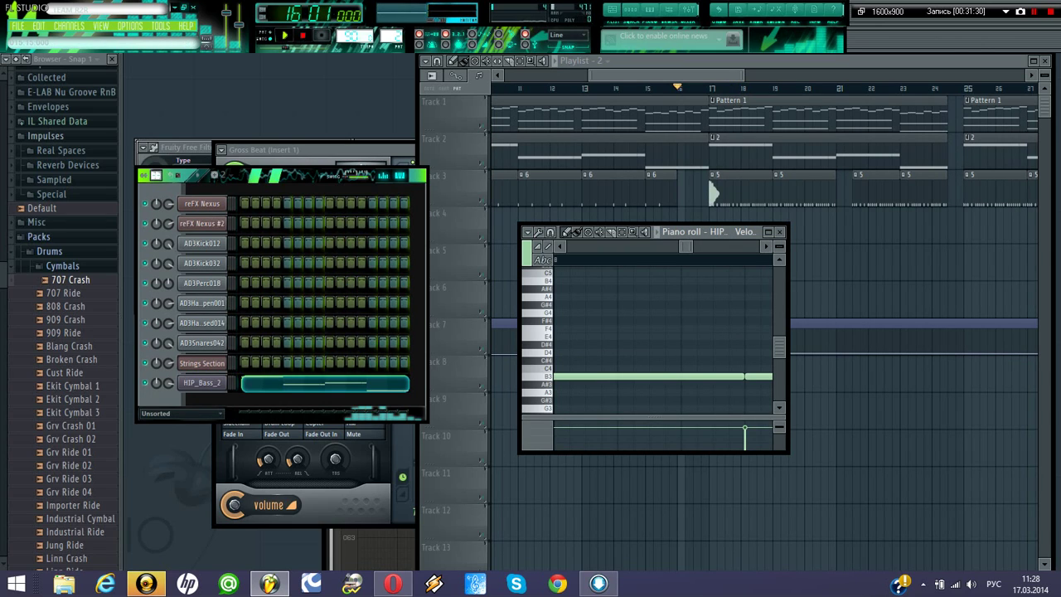
pyautogui.press('F7')
pyautogui.moveTo(707, 153); pyautogui.dragTo(676, 153)
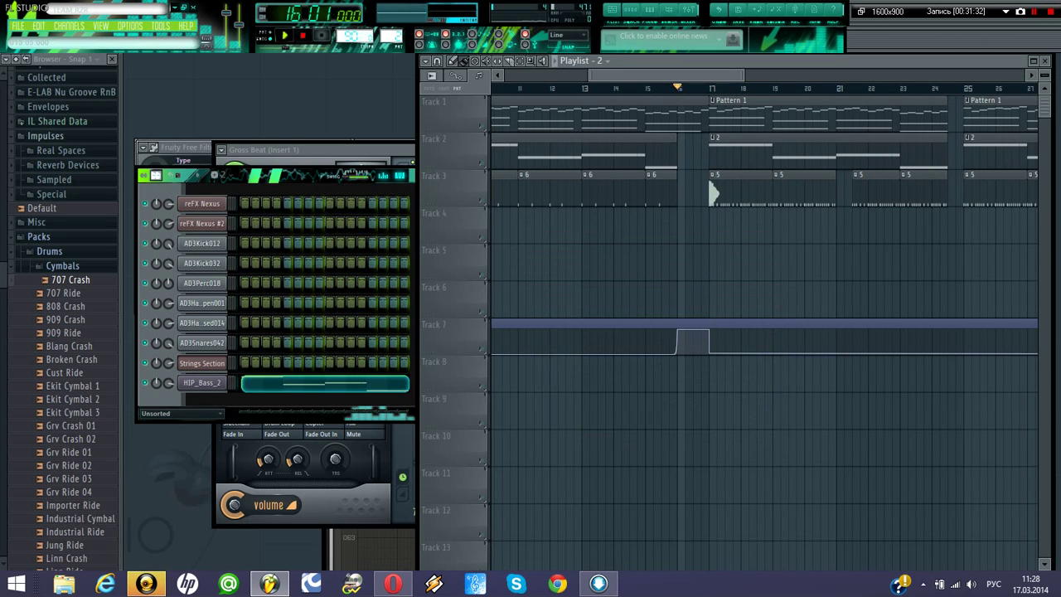
# - Play the break from bar 15 and restart playback from bar 1
pyautogui.click(647, 87)
pyautogui.press('space')
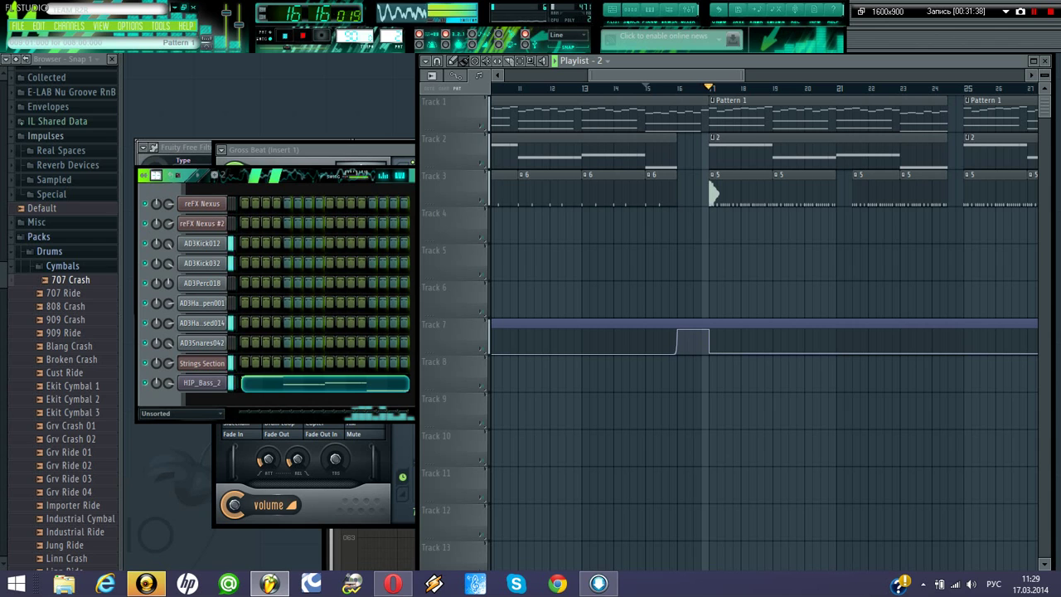
pyautogui.moveTo(701, 76); pyautogui.dragTo(613, 76)
pyautogui.moveTo(940, 88); pyautogui.dragTo(493, 88)
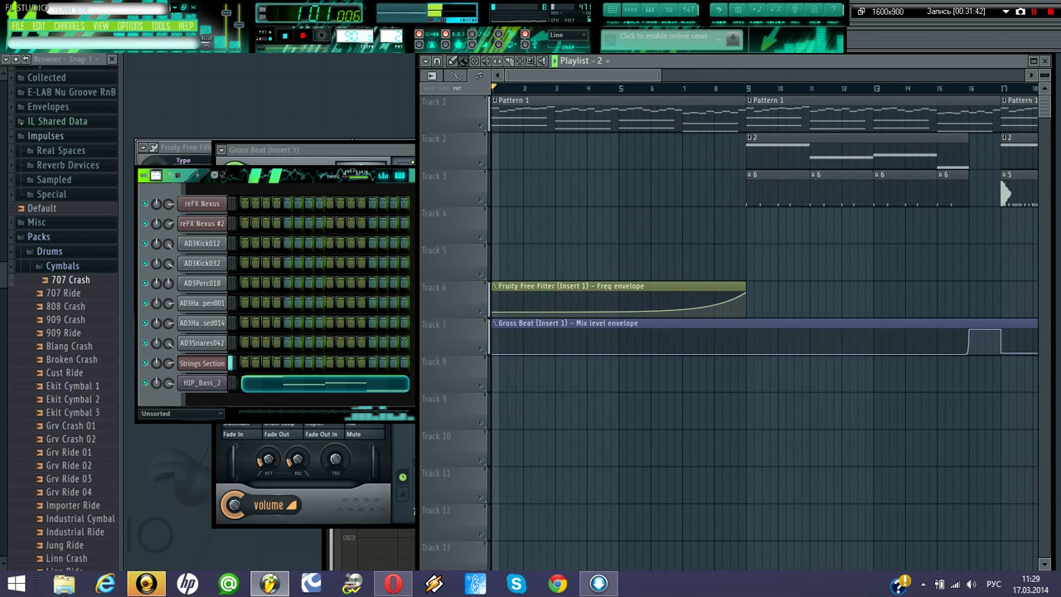
# - Select clips on tracks 1 to 3 between bars 9 and 33 and copy them to start at bar 42
pyautogui.moveTo(659, 76); pyautogui.dragTo(720, 76)
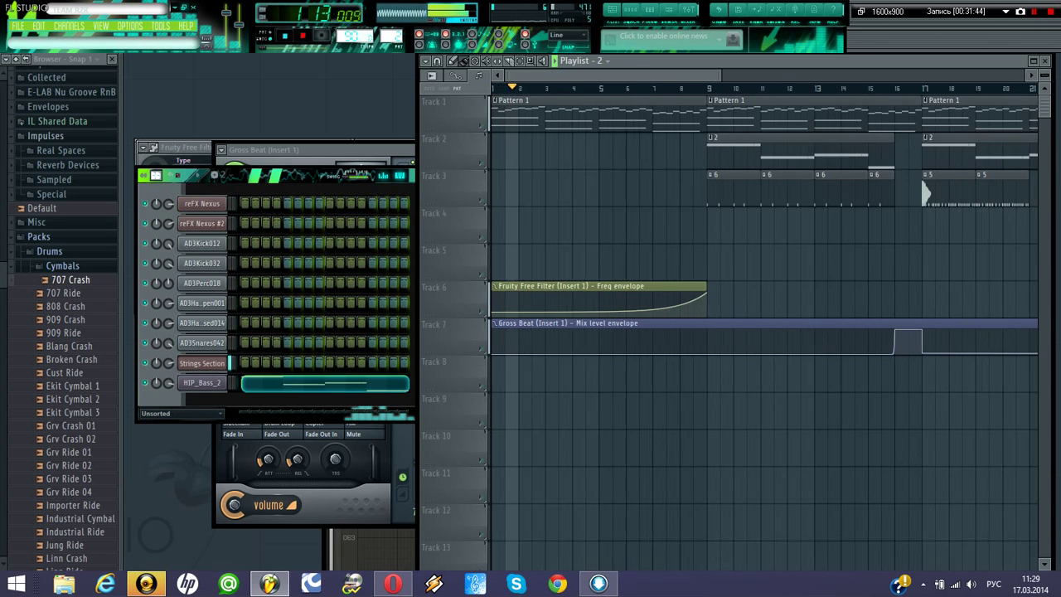
pyautogui.scroll(-5, 762, 315)
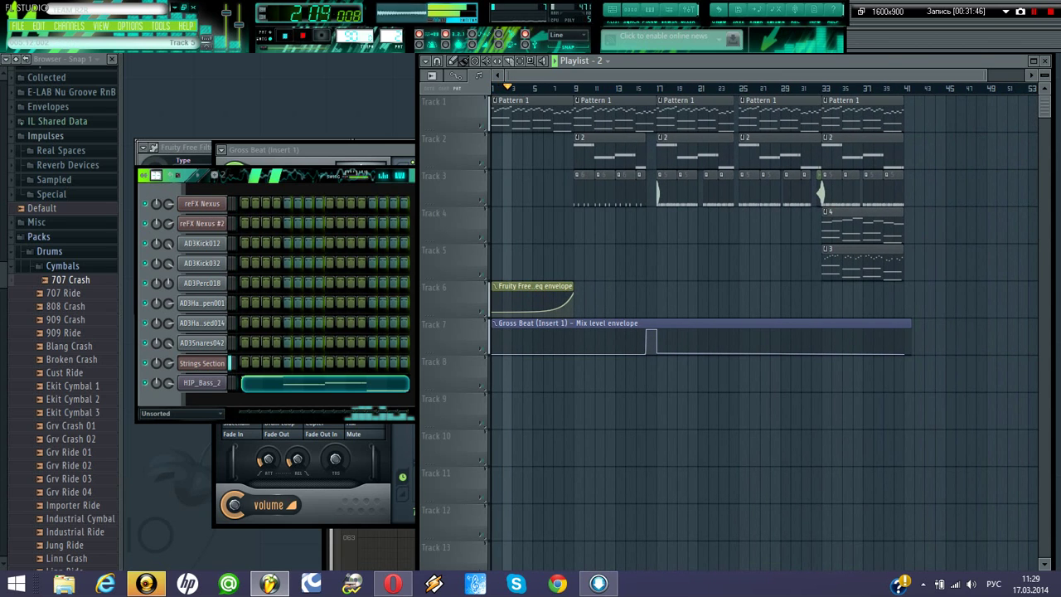
pyautogui.moveTo(568, 280); pyautogui.dragTo(703, 135)
pyautogui.moveTo(578, 242)
pyautogui.mouseDown()
pyautogui.moveTo(817, 135)
pyautogui.moveTo(818, 97)
pyautogui.mouseUp()
pyautogui.moveTo(616, 116); pyautogui.dragTo(955, 116)
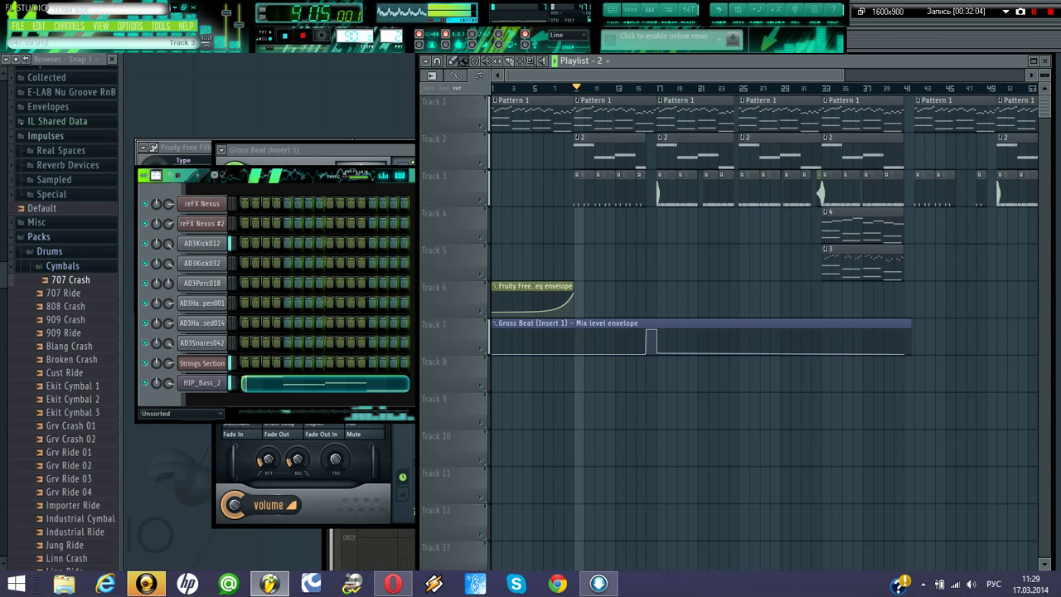
# - Delete the copied clips on tracks 1 to 3 between bars 42 and 50 and move the remaining copies back to start at bar 42
pyautogui.rightClick(980, 190)
pyautogui.rightClick(945, 190)
pyautogui.rightClick(925, 190)
pyautogui.rightClick(945, 116)
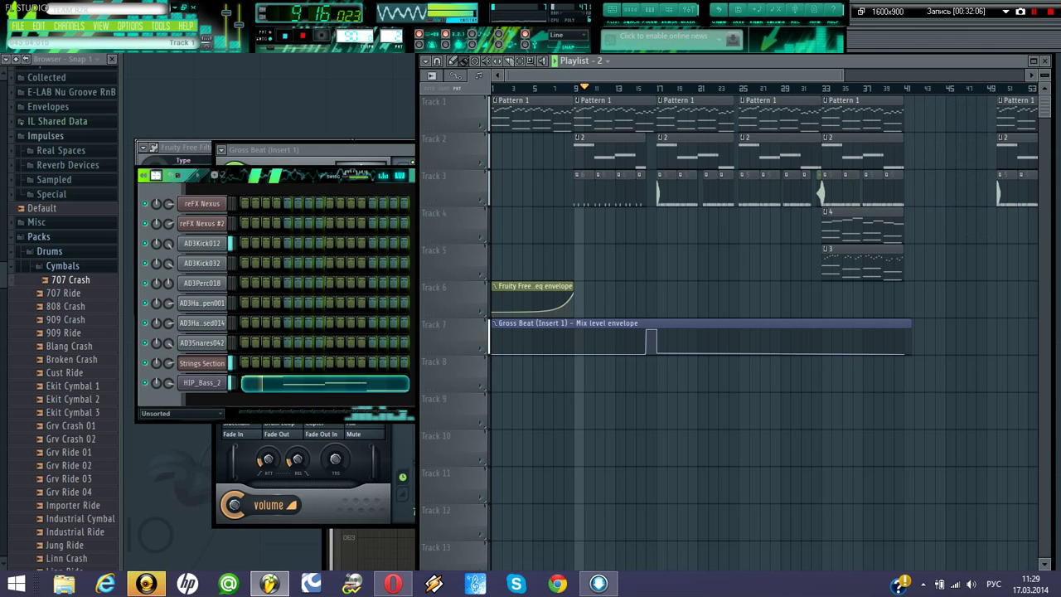
pyautogui.moveTo(1034, 215); pyautogui.dragTo(730, 216)
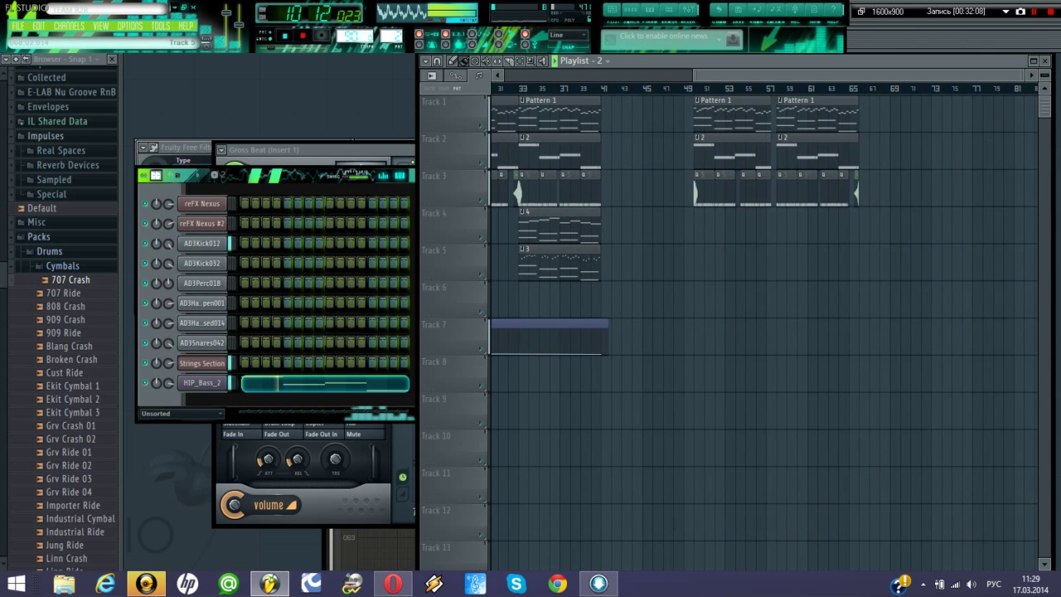
pyautogui.moveTo(878, 267); pyautogui.dragTo(710, 115)
pyautogui.moveTo(731, 152); pyautogui.dragTo(648, 152)
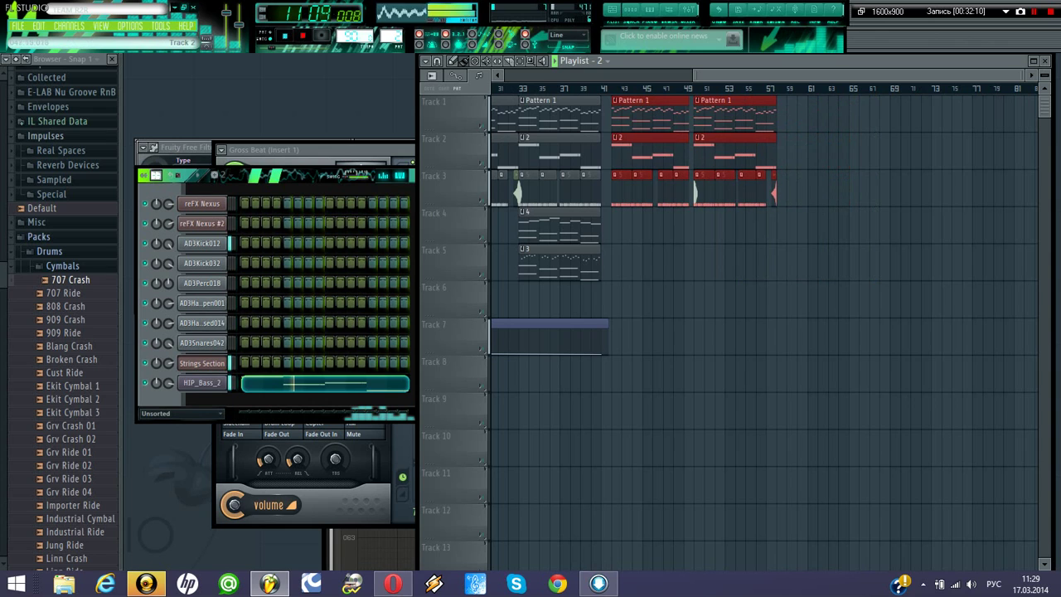
# - Copy the bar 33 section on tracks 1 to 5 to bar 58 and again to bar 66
pyautogui.hscroll(-6, 762, 331)
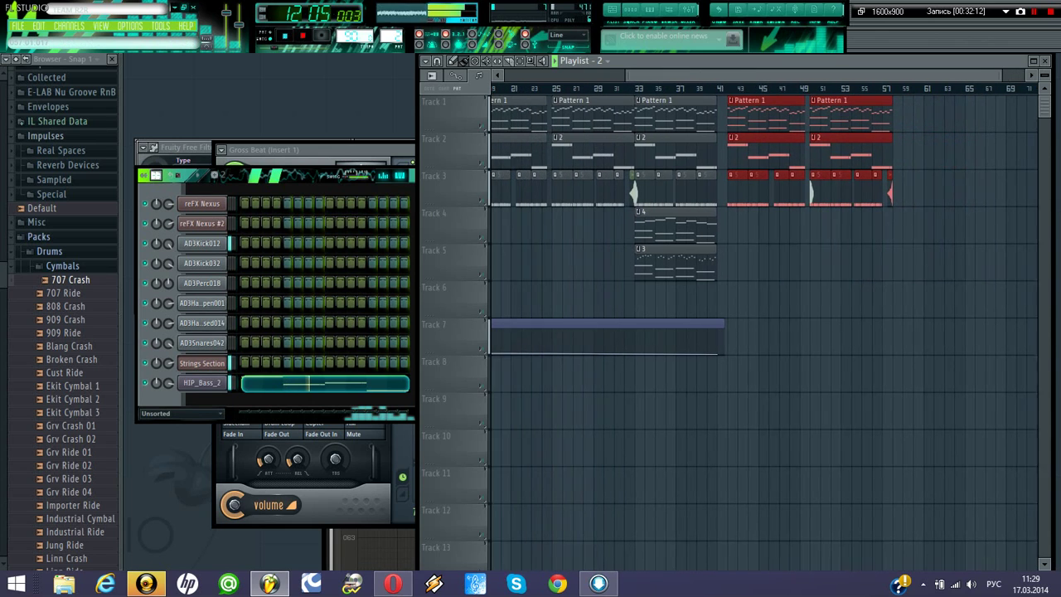
pyautogui.moveTo(660, 316); pyautogui.dragTo(985, 114)
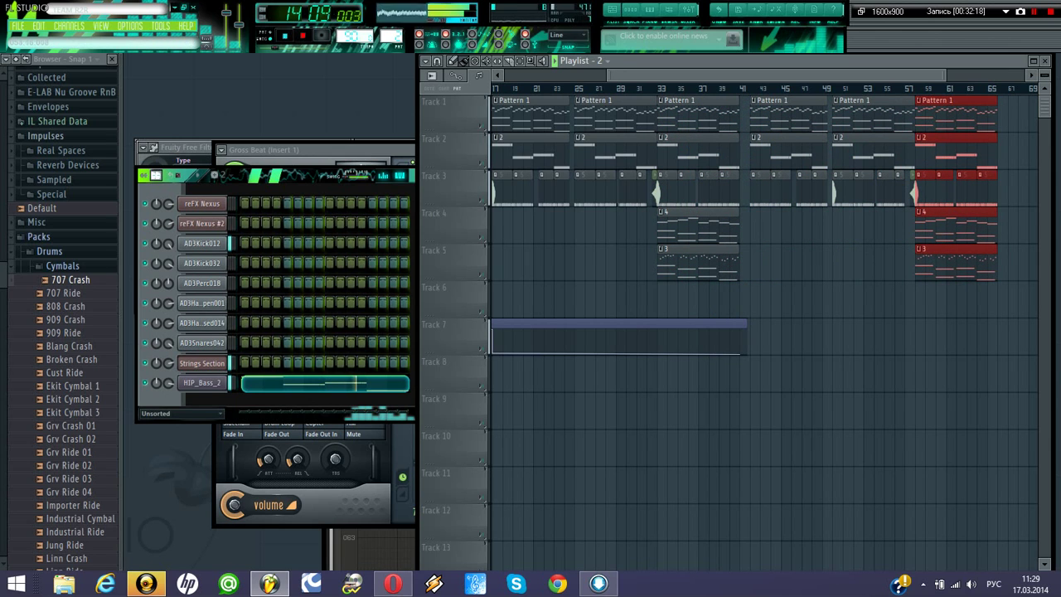
pyautogui.hscroll(6, 763, 331)
pyautogui.moveTo(797, 115); pyautogui.dragTo(878, 114)
pyautogui.moveTo(879, 75); pyautogui.dragTo(918, 75)
# - Place pattern 2 on track 1, Pattern 1 on track 2 and pattern 4 on track 4, all starting at bar 74
pyautogui.moveTo(861, 114); pyautogui.dragTo(839, 115)
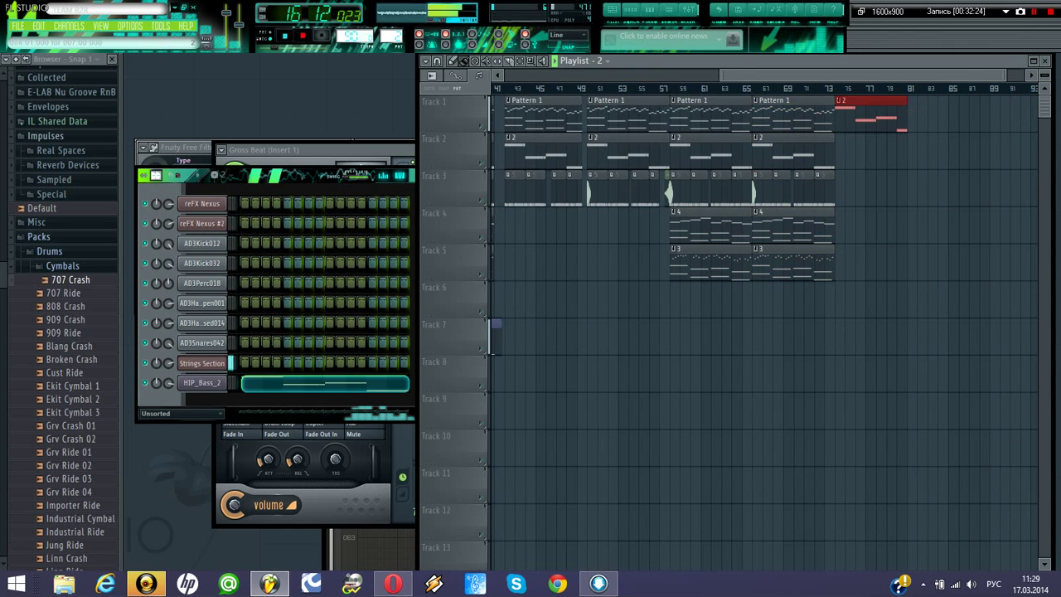
pyautogui.click(816, 152)
pyautogui.click(867, 152)
pyautogui.rightClick(872, 152)
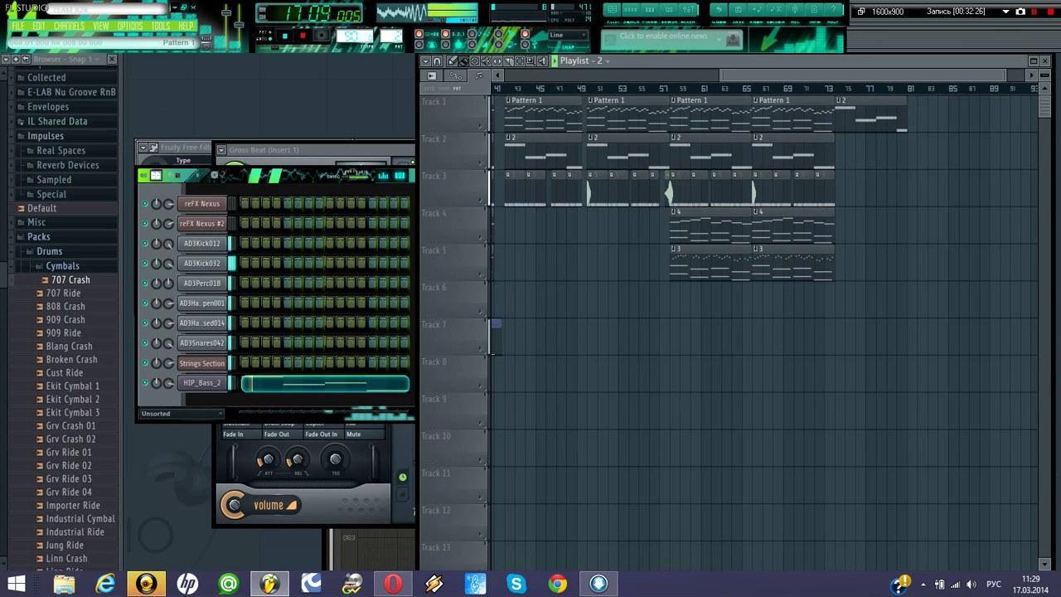
pyautogui.click(809, 115)
pyautogui.moveTo(866, 153); pyautogui.dragTo(857, 152)
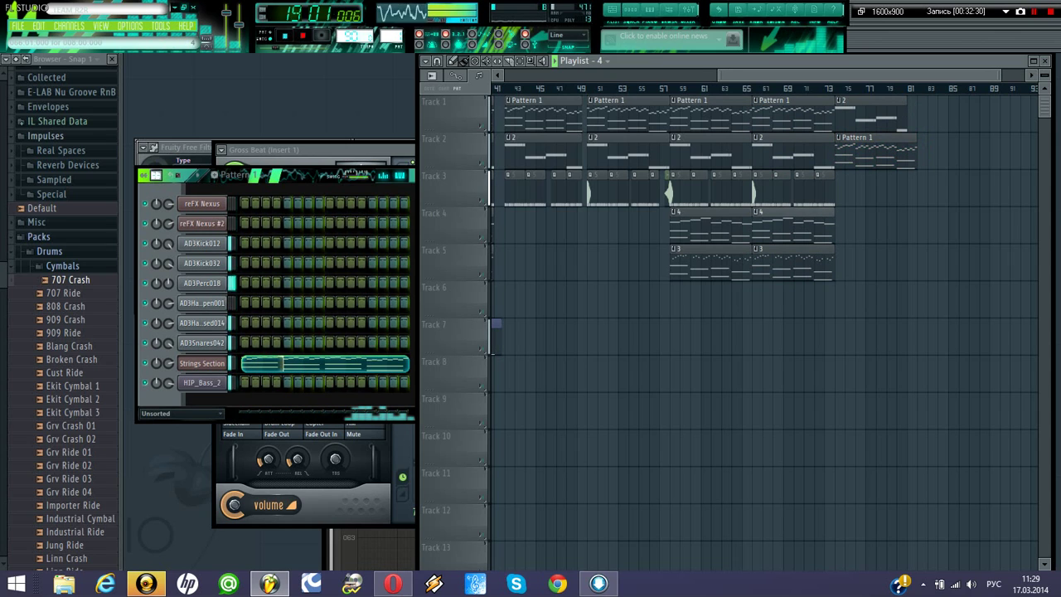
pyautogui.click(811, 227)
pyautogui.click(862, 227)
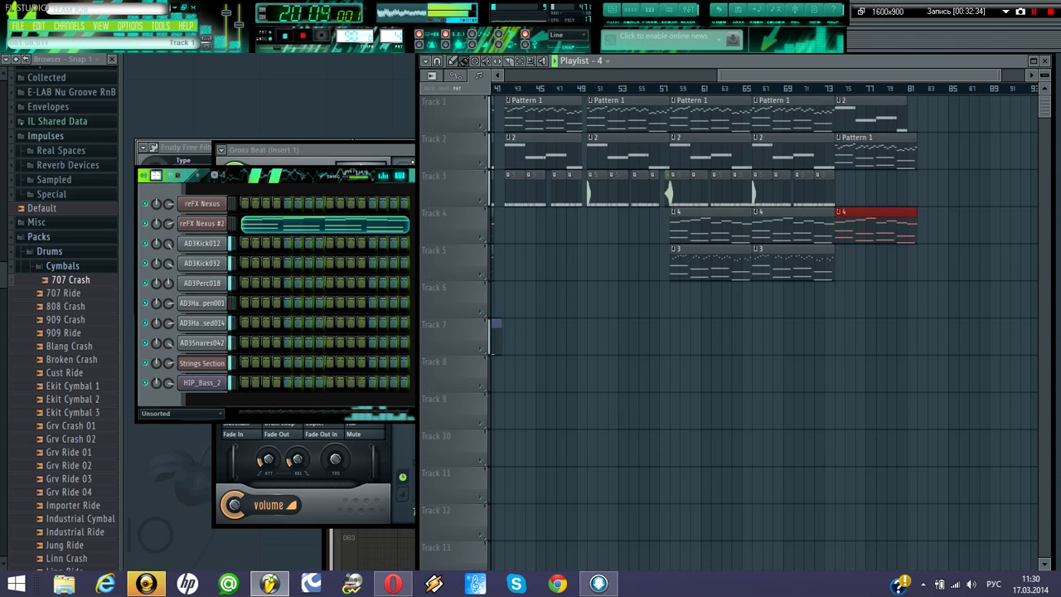
# - Lengthen the ending pattern 2 clip on track 1 to bar 82 and the ending pattern 4 clip on track 4 to bar 84
pyautogui.press('KP_Subtract')
pyautogui.press('KP_Subtract')
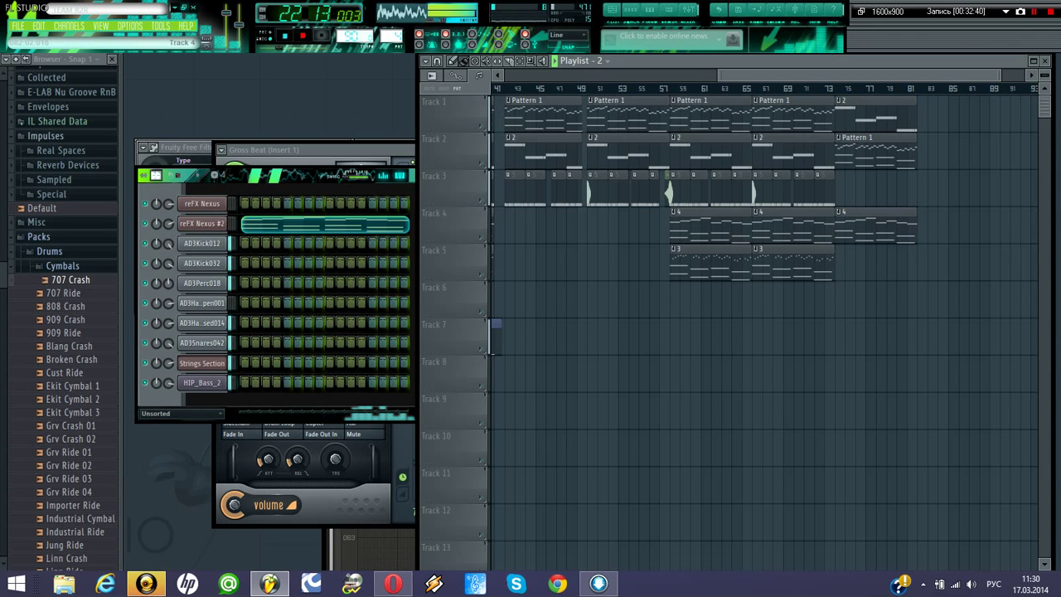
pyautogui.press('KP_Add')
pyautogui.press('KP_Add')
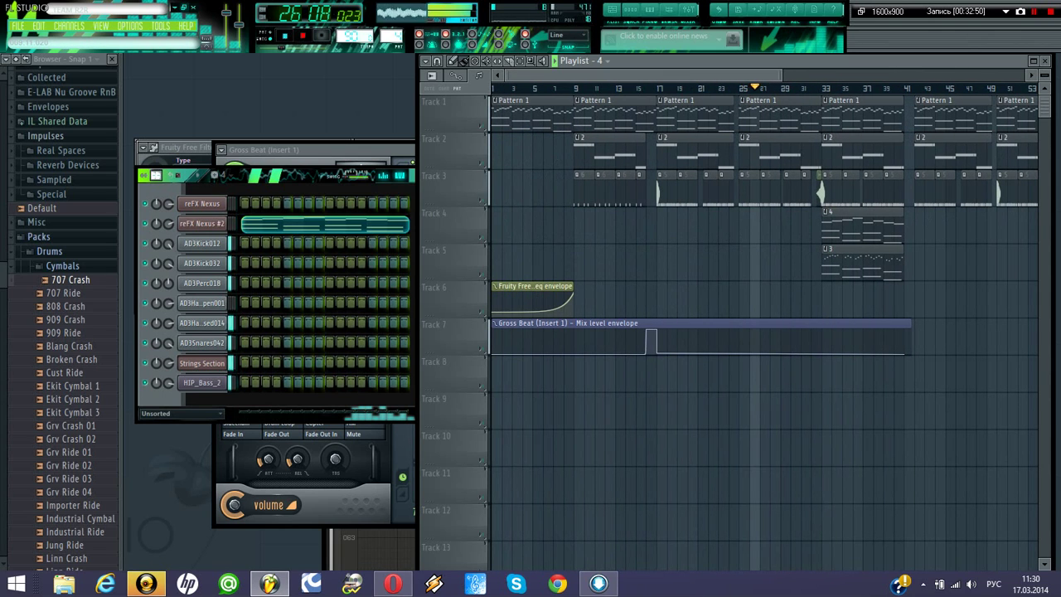
# - Select all clips from bar 42 to the end, shift them about half a bar earlier and clear the selection
pyautogui.moveTo(782, 76); pyautogui.dragTo(952, 76)
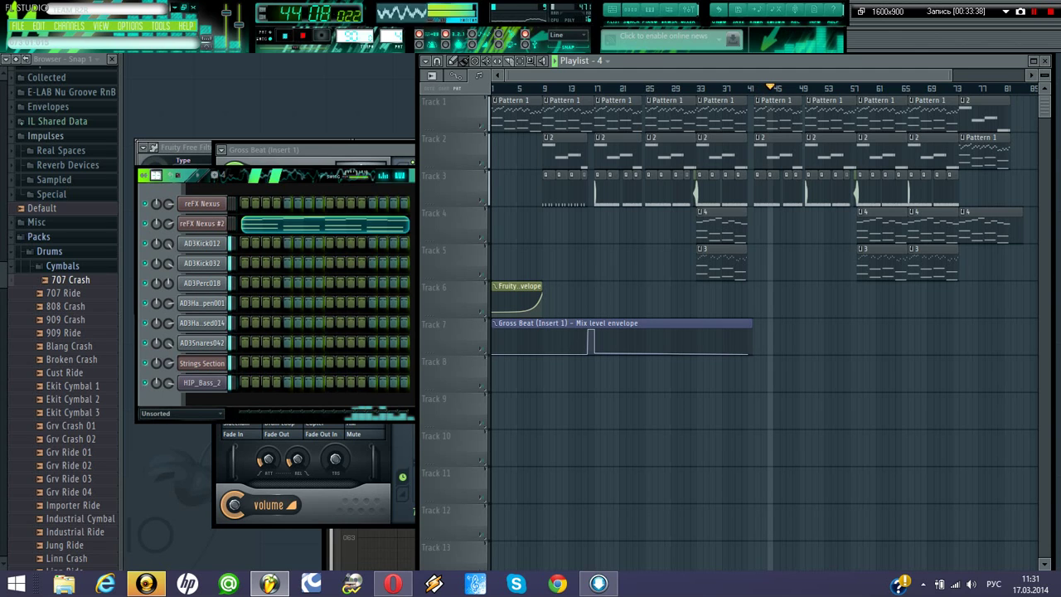
pyautogui.moveTo(950, 75); pyautogui.dragTo(633, 75)
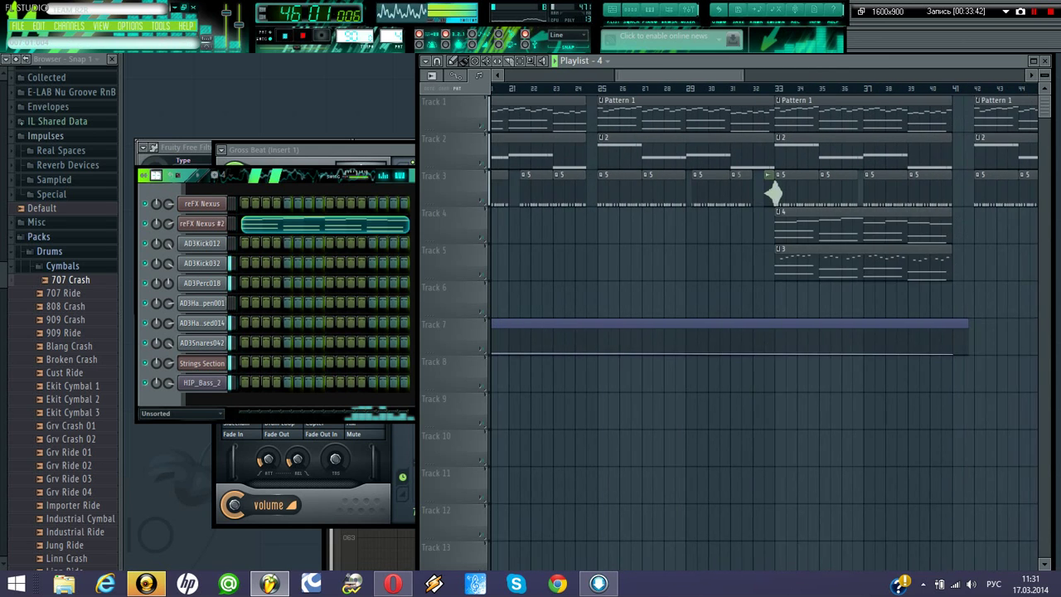
pyautogui.moveTo(748, 76); pyautogui.dragTo(911, 76)
pyautogui.moveTo(907, 306); pyautogui.dragTo(676, 97)
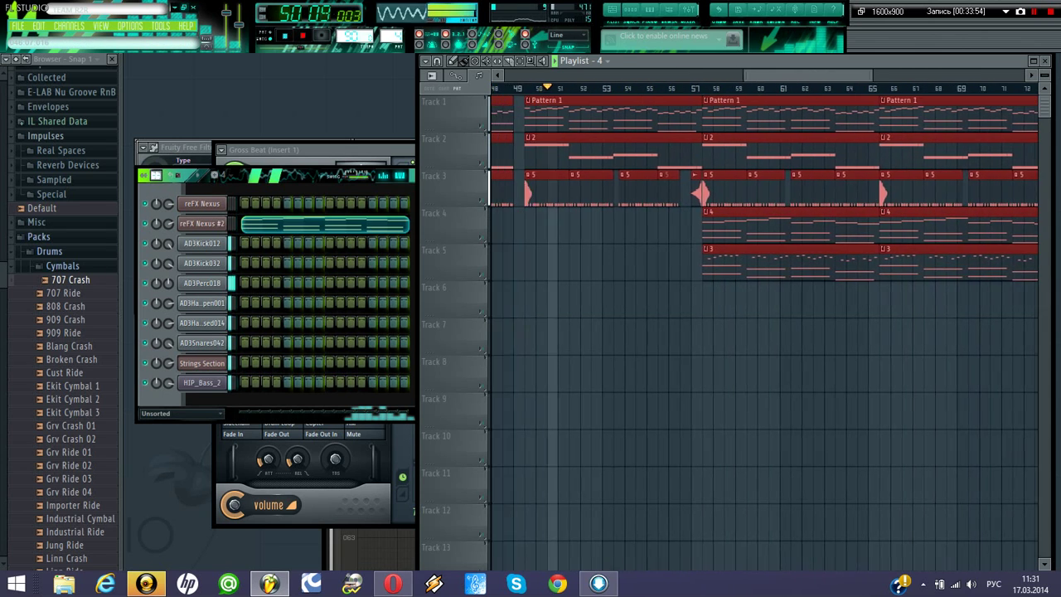
pyautogui.moveTo(808, 76); pyautogui.dragTo(570, 75)
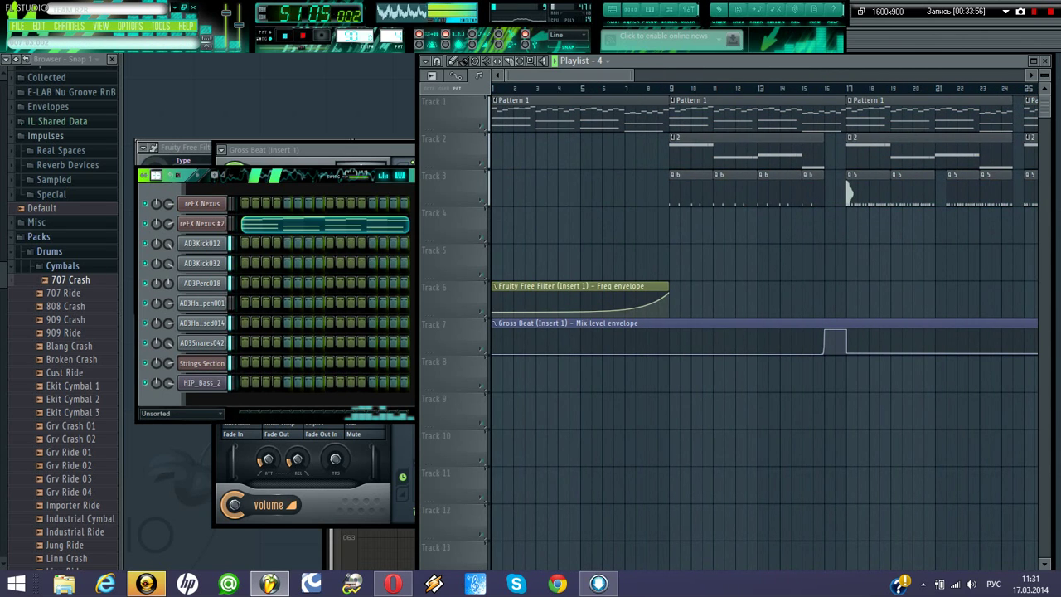
pyautogui.scroll(-6, 762, 332)
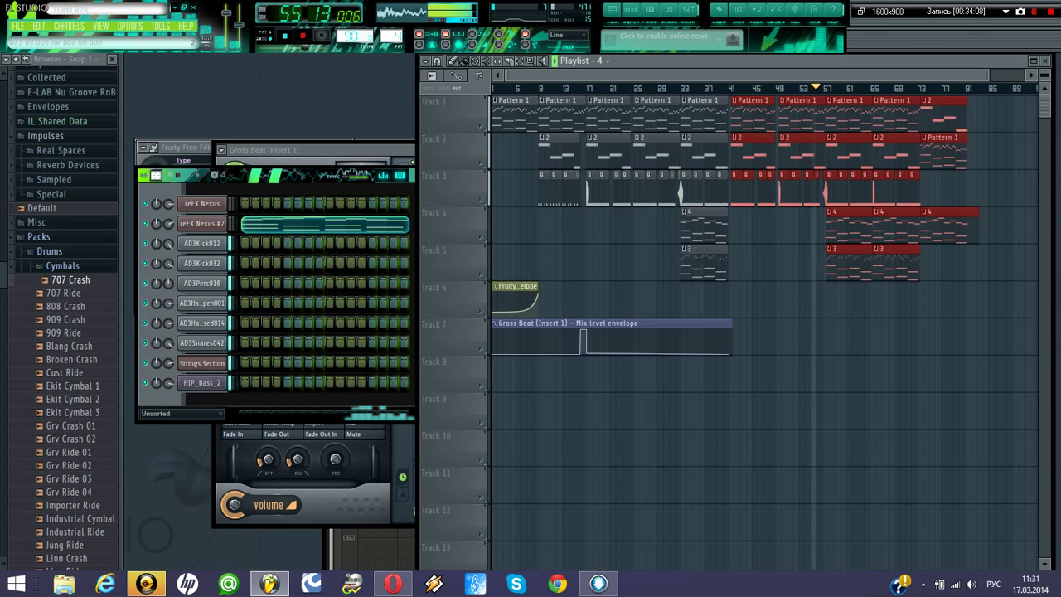
pyautogui.moveTo(988, 76); pyautogui.dragTo(546, 76)
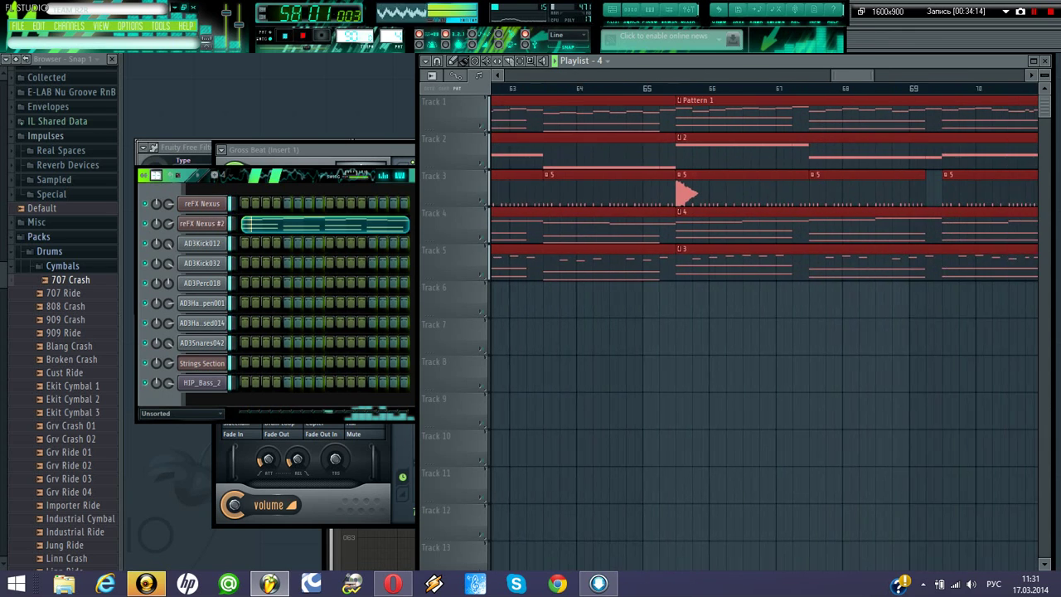
pyautogui.moveTo(852, 75); pyautogui.dragTo(857, 75)
pyautogui.click(852, 338)
pyautogui.rightClick(852, 338)
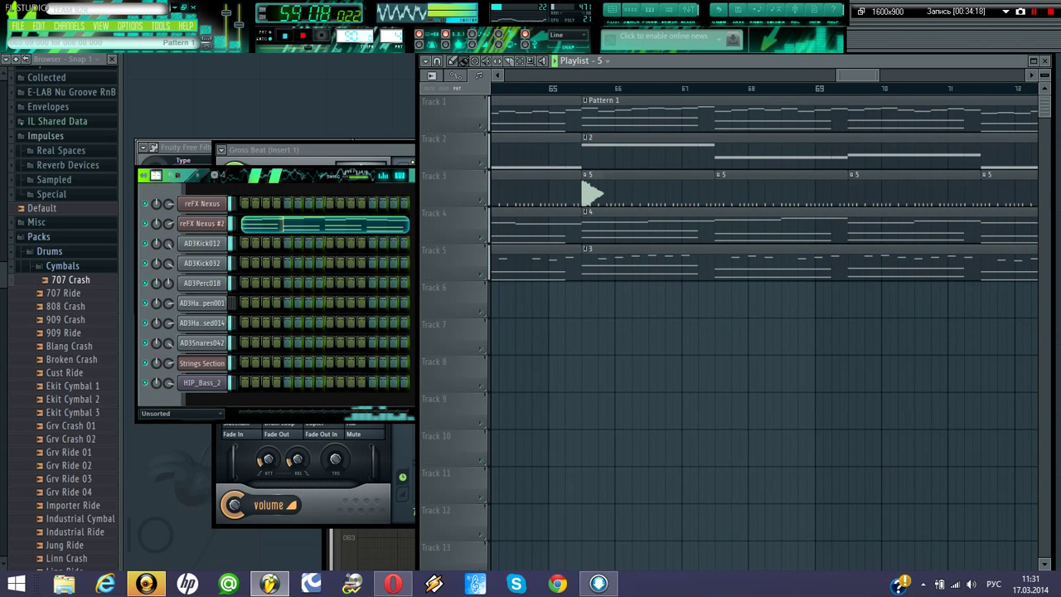
# - Play the whole remaining arrangement to its end, stop playback and return to the opening bars
pyautogui.moveTo(837, 75); pyautogui.dragTo(1007, 75)
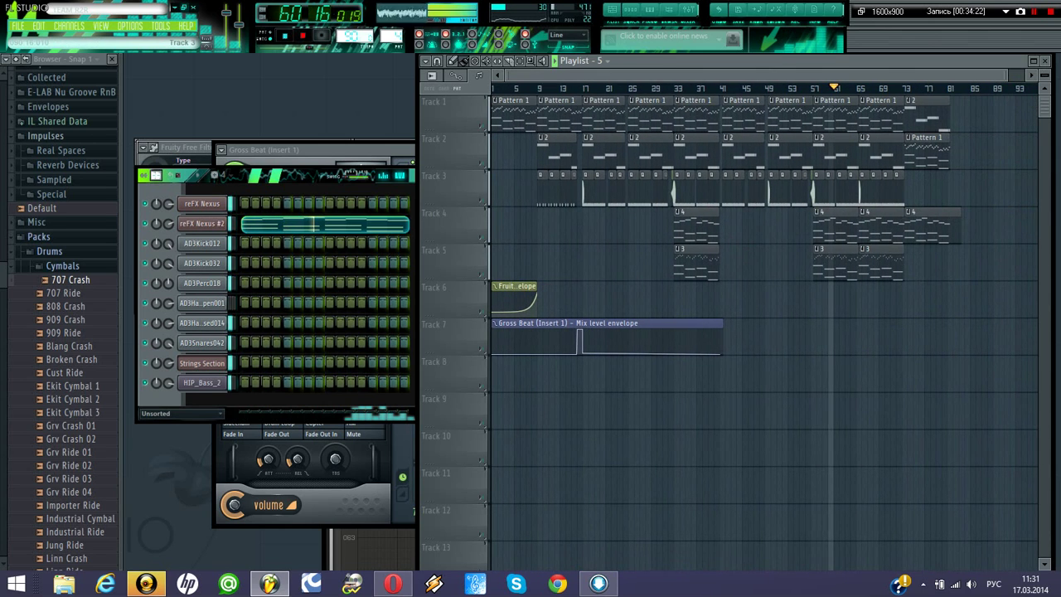
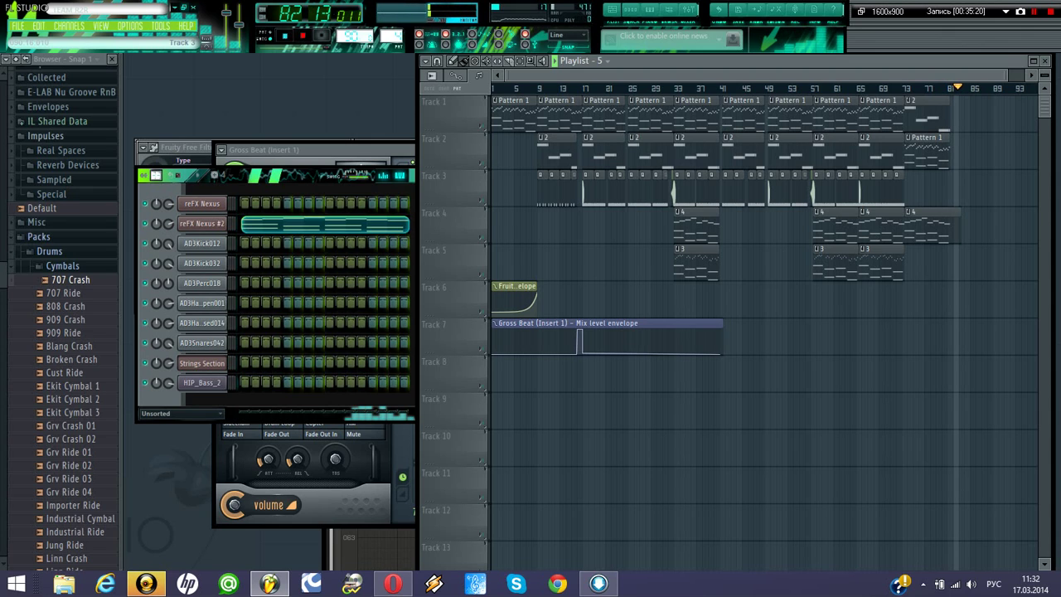
pyautogui.press('space')
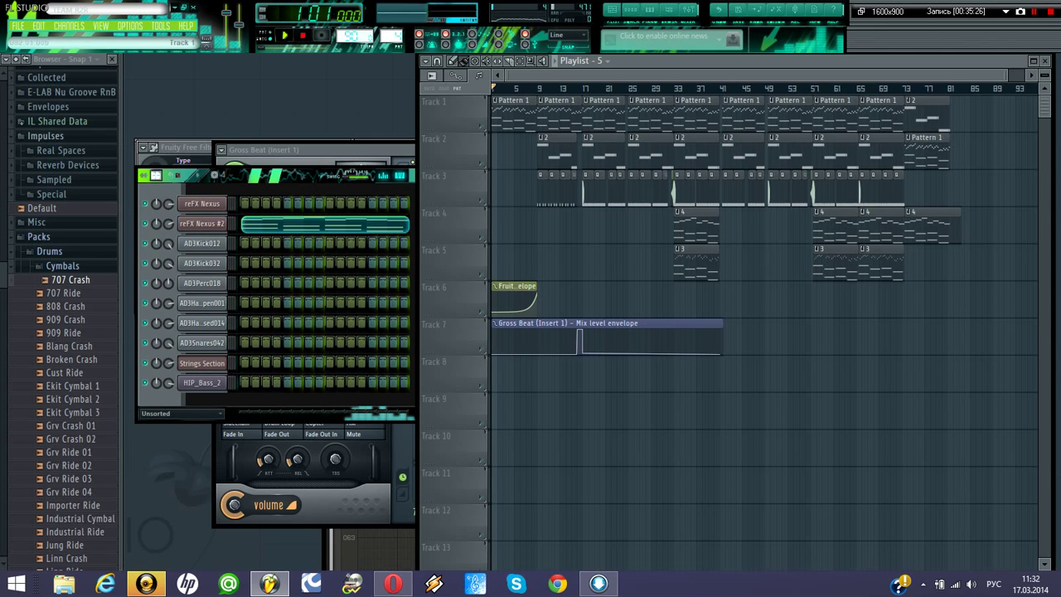
pyautogui.moveTo(1006, 75); pyautogui.dragTo(598, 75)
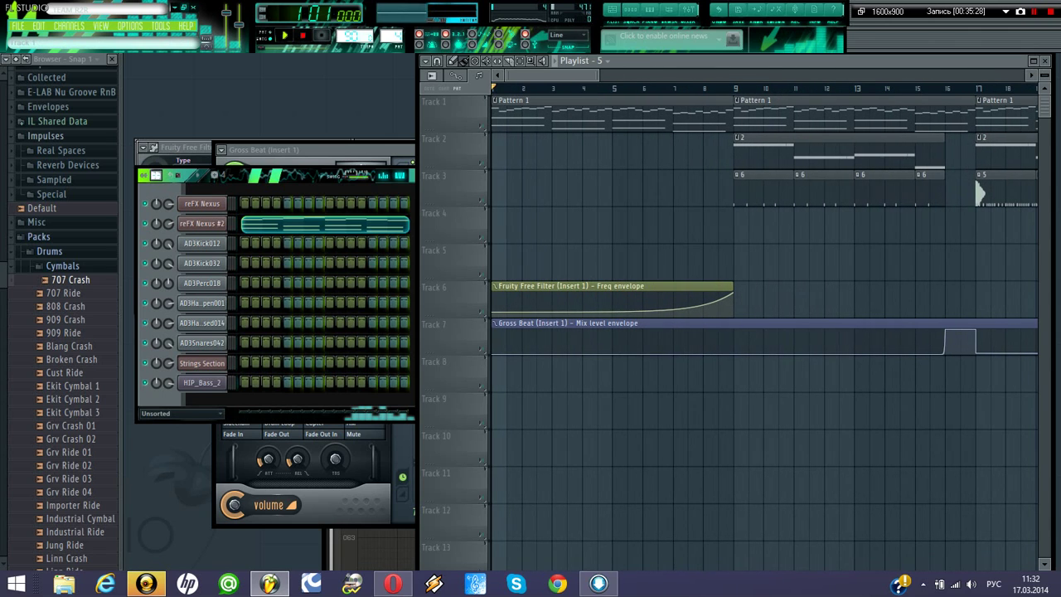
# - Create empty pattern 7 and insert a new Nexus channel below reFX Nexus #2
pyautogui.press('F4')
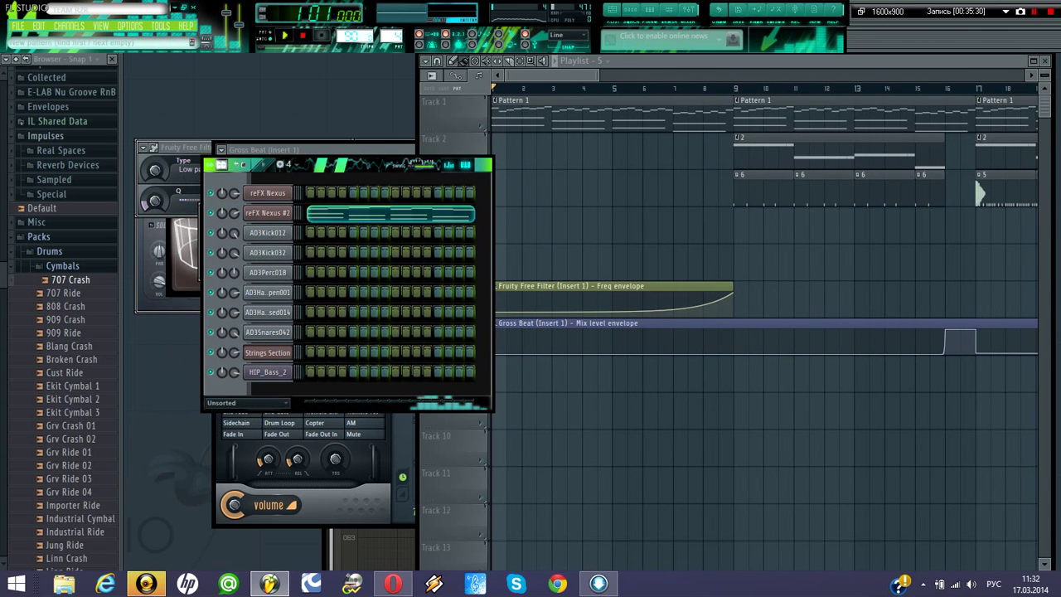
pyautogui.press('Return')
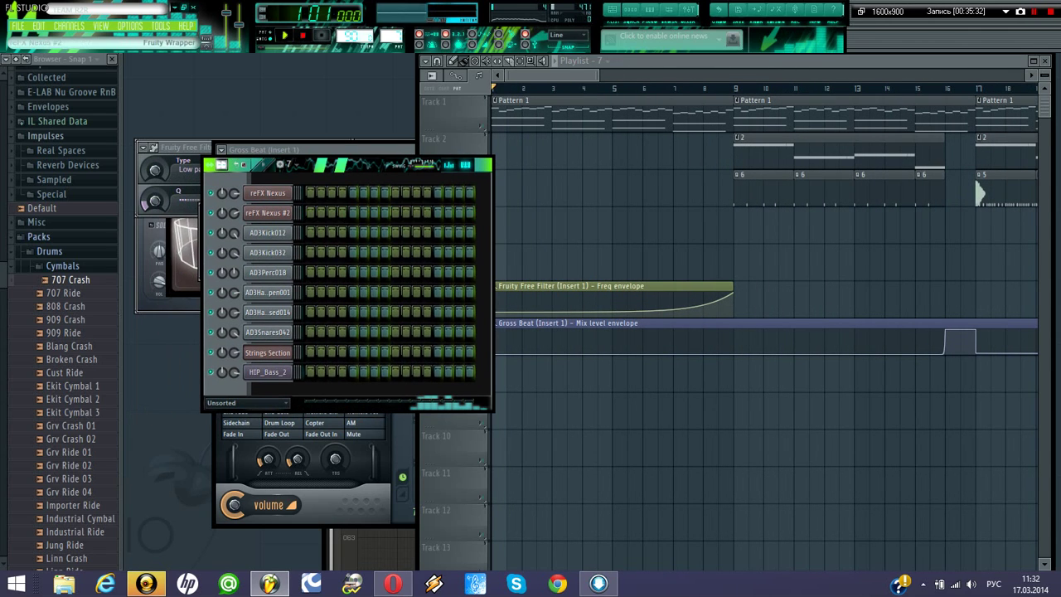
pyautogui.rightClick(286, 231)
pyautogui.moveTo(327, 394)
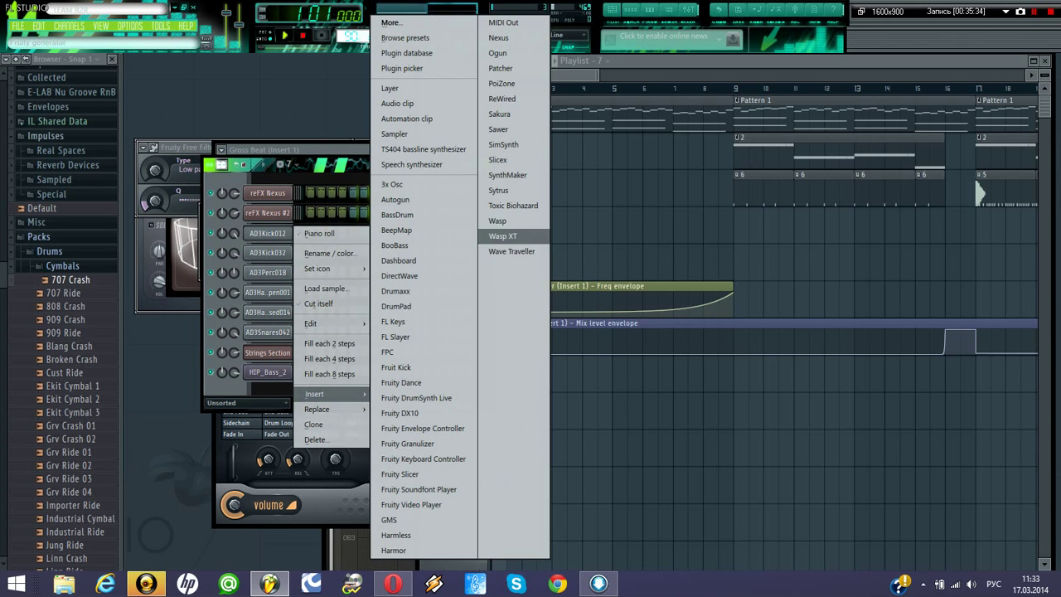
pyautogui.click(506, 37)
pyautogui.rightClick(267, 233)
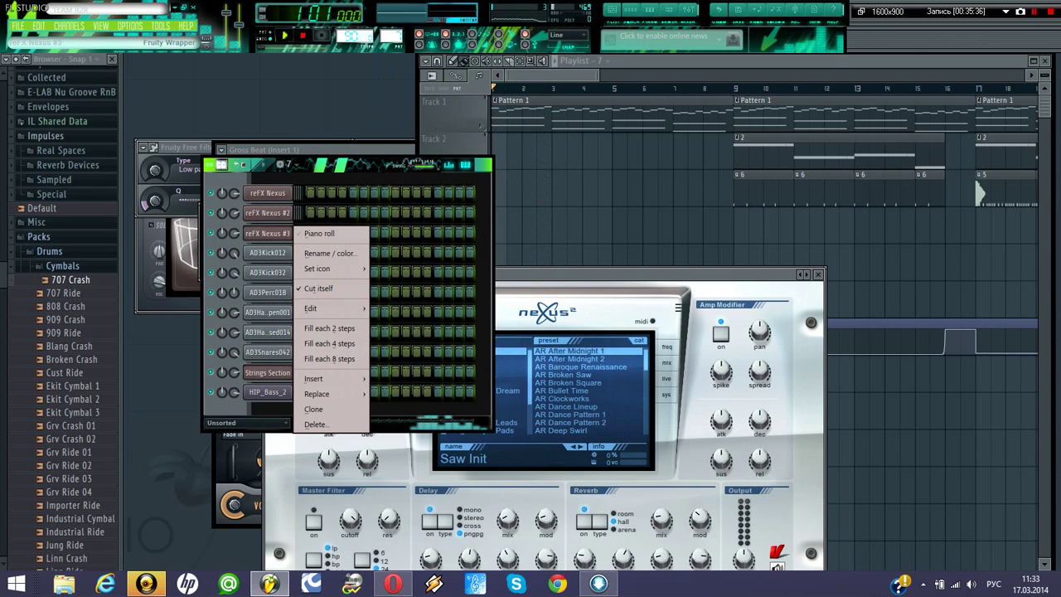
pyautogui.moveTo(331, 308)
pyautogui.click(389, 323)
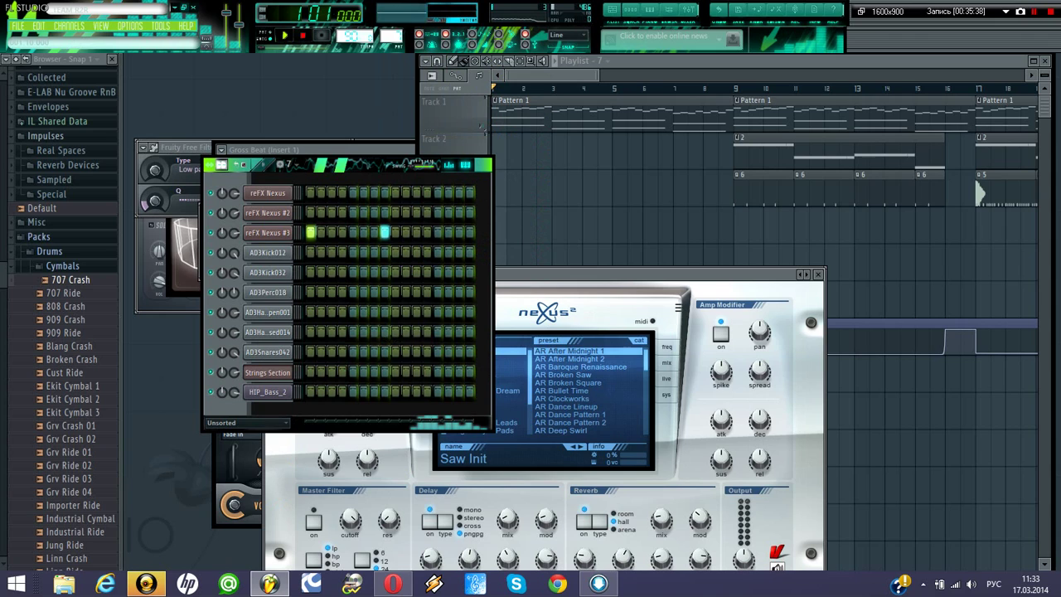
# - Switch to Pattern 1 and copy the notes of the Strings Section channel
pyautogui.click(289, 165)
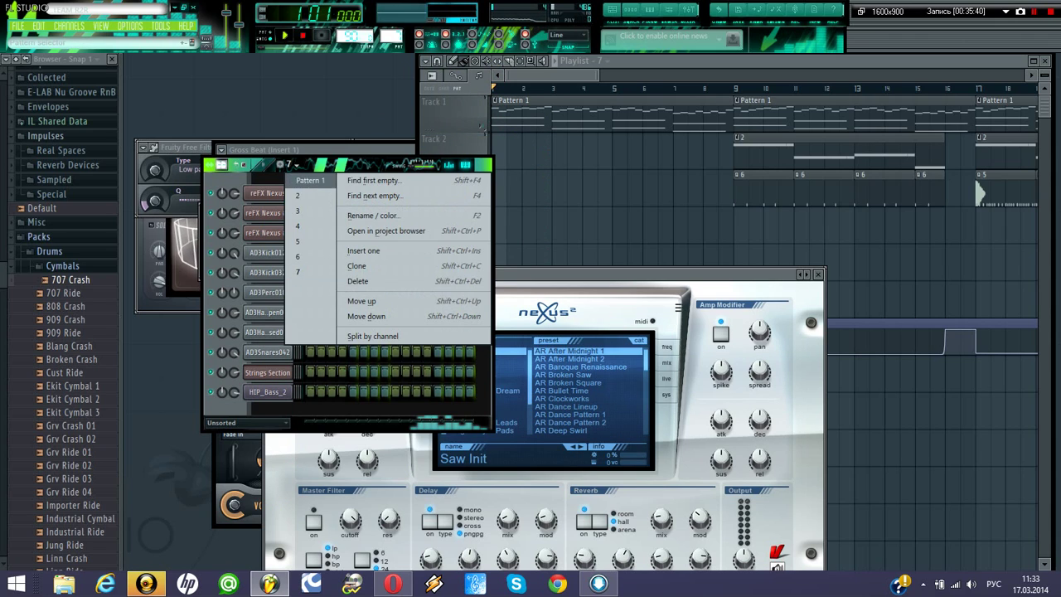
pyautogui.click(310, 196)
pyautogui.click(280, 164)
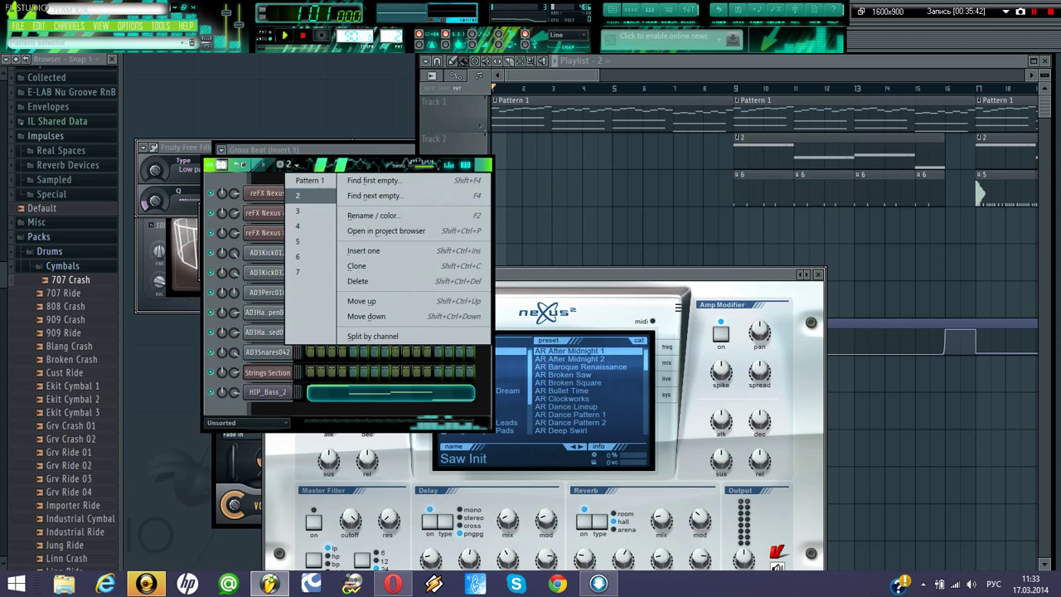
pyautogui.click(307, 178)
pyautogui.rightClick(292, 372)
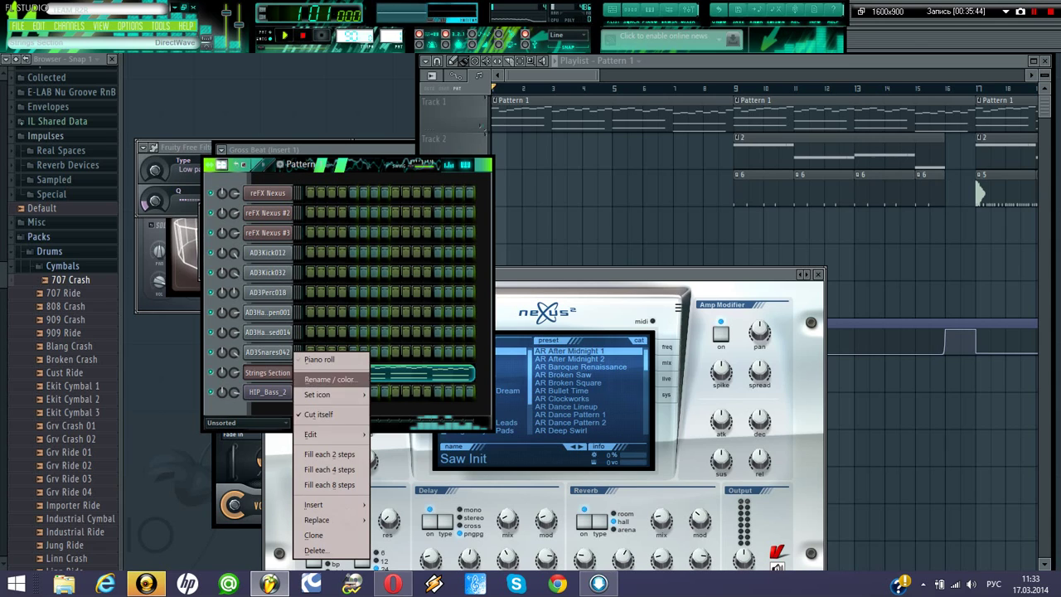
pyautogui.moveTo(331, 434)
pyautogui.click(389, 449)
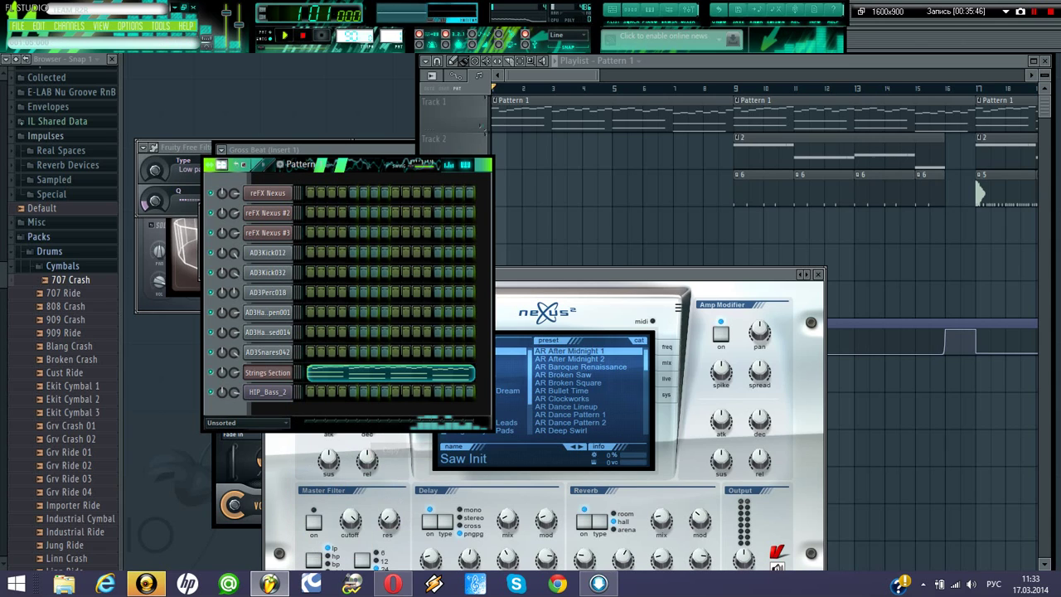
# - Return to pattern 7 and paste the copied notes into the reFX Nexus #3 channel
pyautogui.click(280, 164)
pyautogui.click(298, 272)
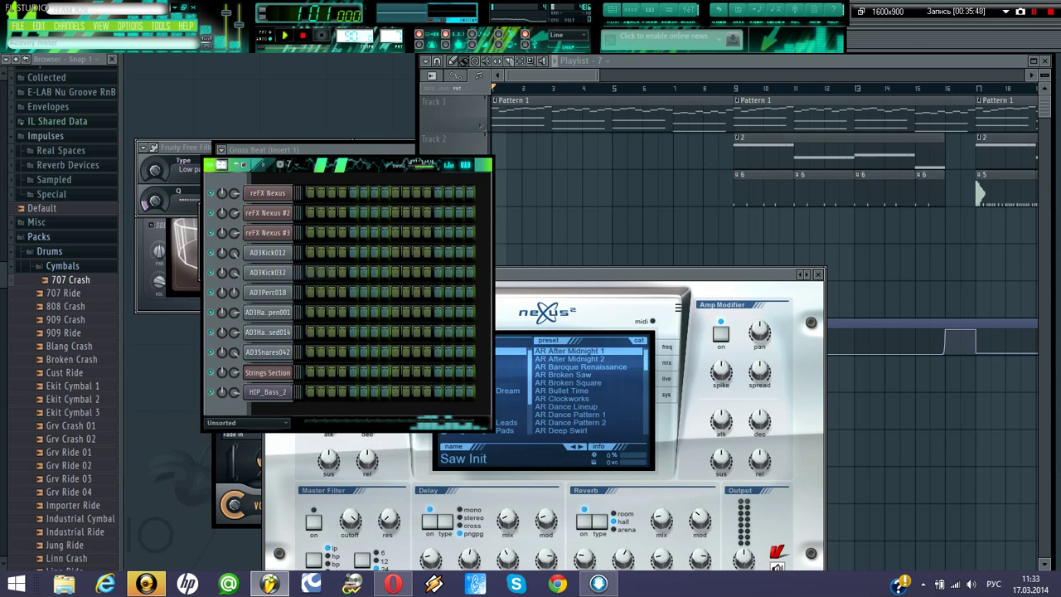
pyautogui.rightClick(290, 233)
pyautogui.moveTo(315, 308)
pyautogui.click(389, 339)
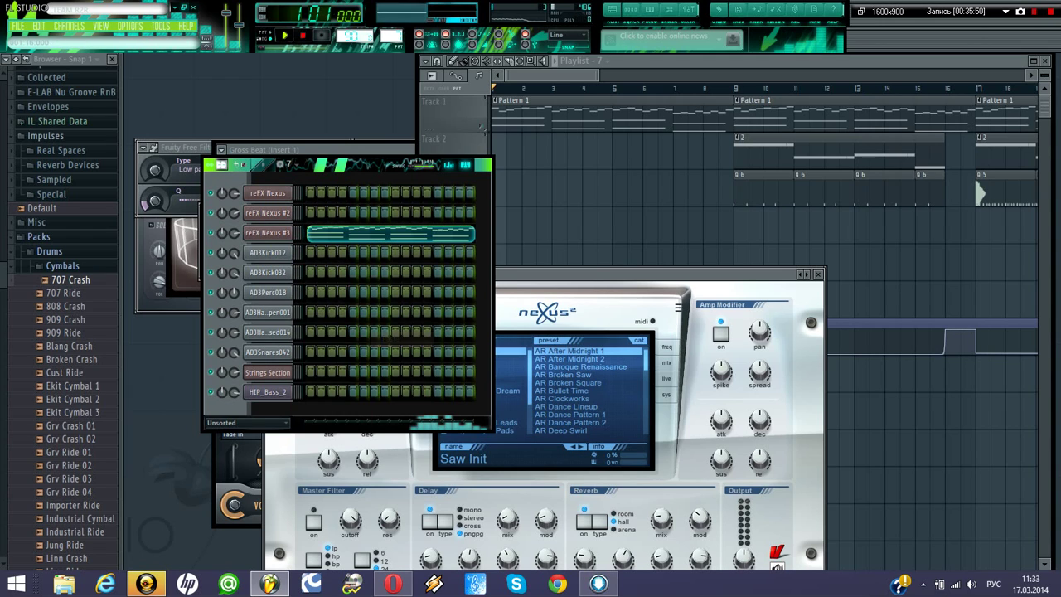
# - Load the SQ Benny Dance Split preset from the Splits and Sequences category in reFX Nexus #3
pyautogui.click(267, 233)
pyautogui.click(488, 366)
pyautogui.scroll(-5, 487, 404)
pyautogui.click(487, 382)
pyautogui.click(487, 375)
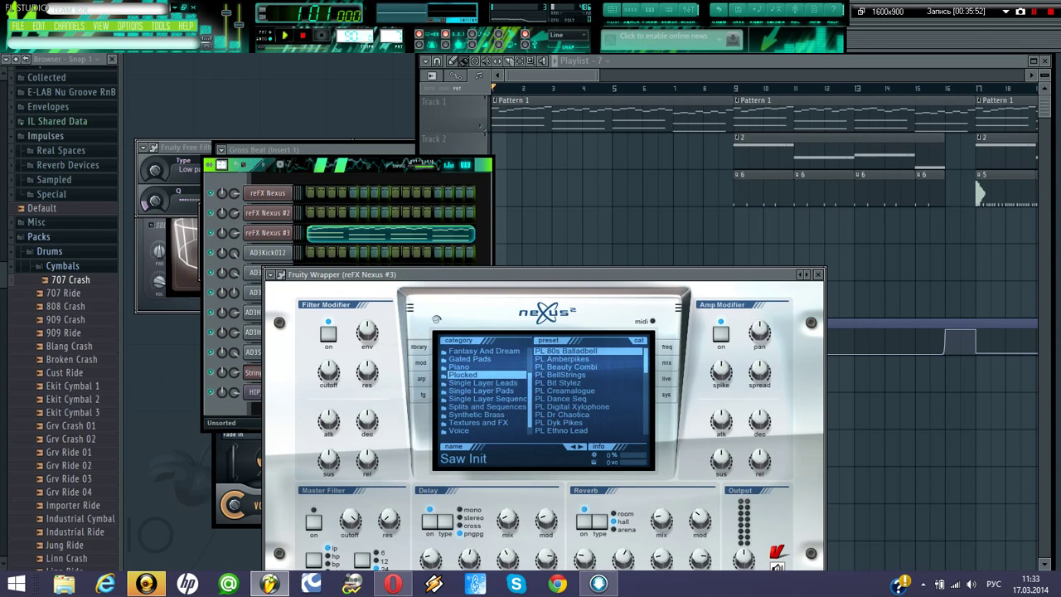
pyautogui.click(487, 415)
pyautogui.click(487, 399)
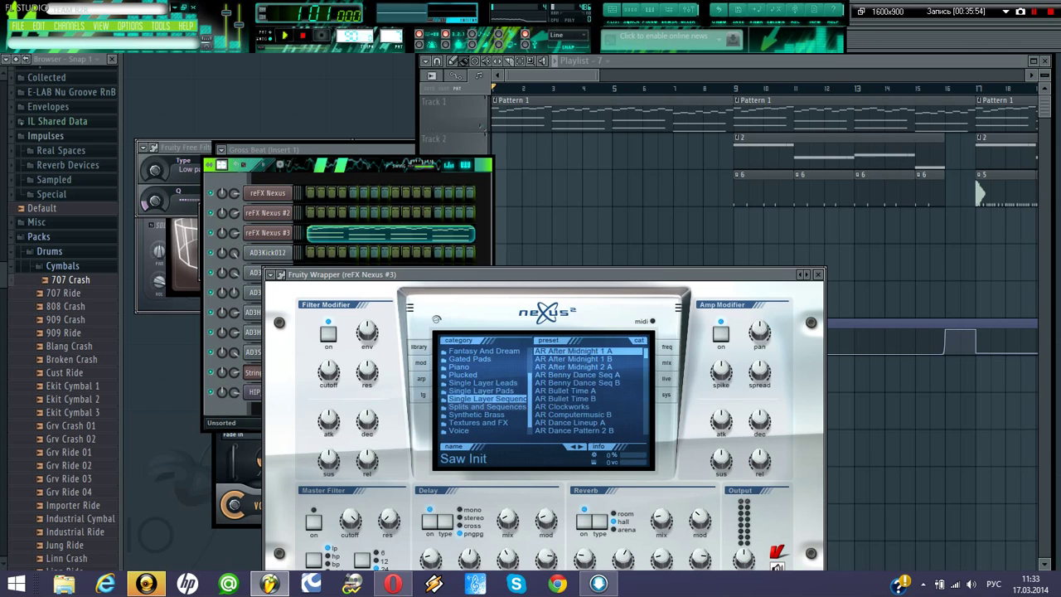
pyautogui.click(488, 407)
pyautogui.click(575, 375)
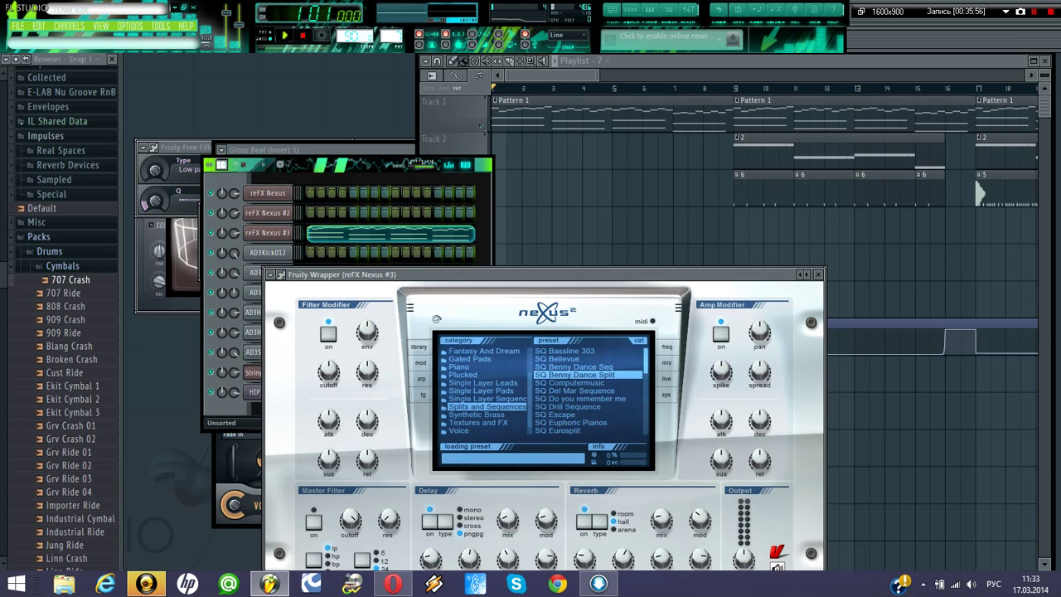
# - Open the reFX Nexus #3 piano roll and delete all notes except the low D#4, E4 and B3
pyautogui.click(333, 234)
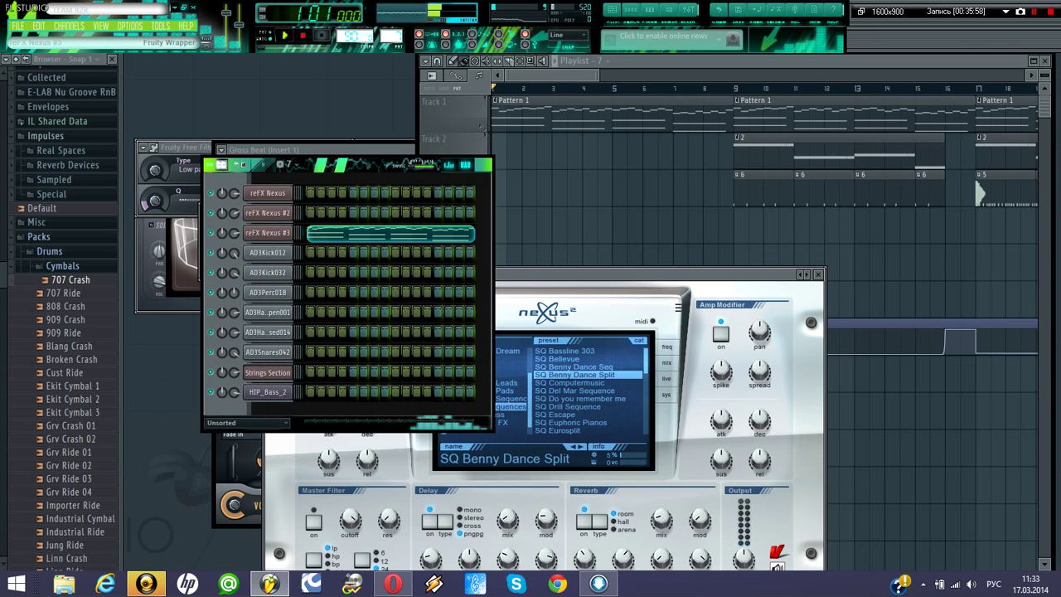
pyautogui.rightClick(249, 232)
pyautogui.click(308, 234)
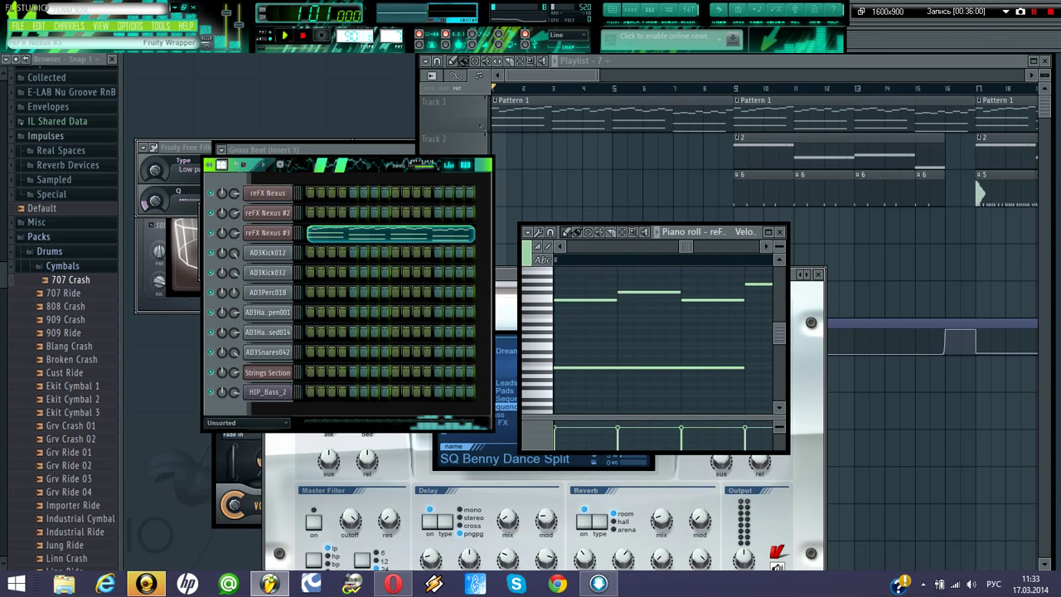
pyautogui.click(768, 231)
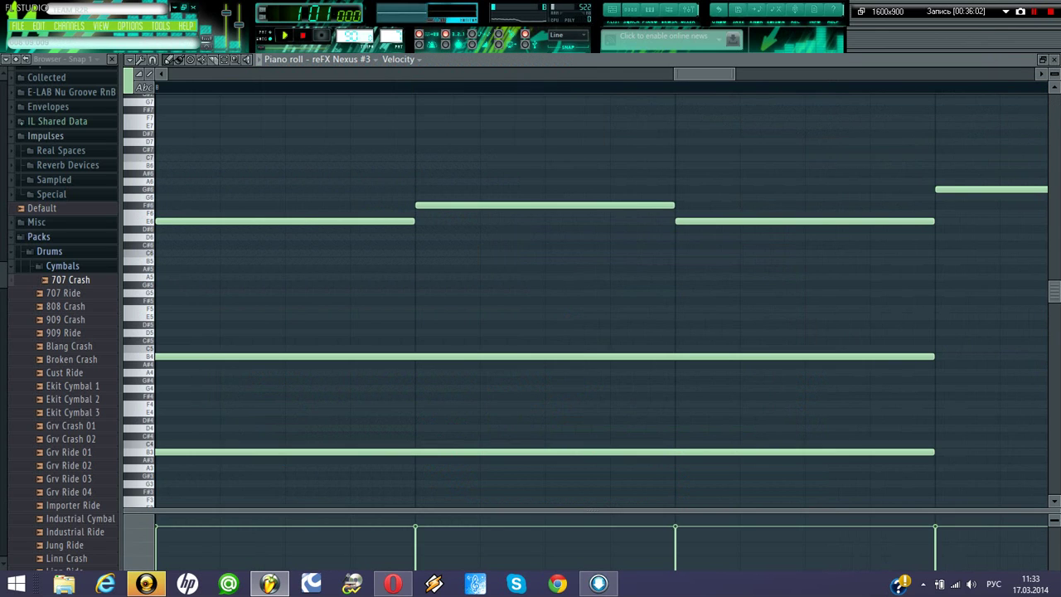
pyautogui.moveTo(704, 74); pyautogui.dragTo(895, 74)
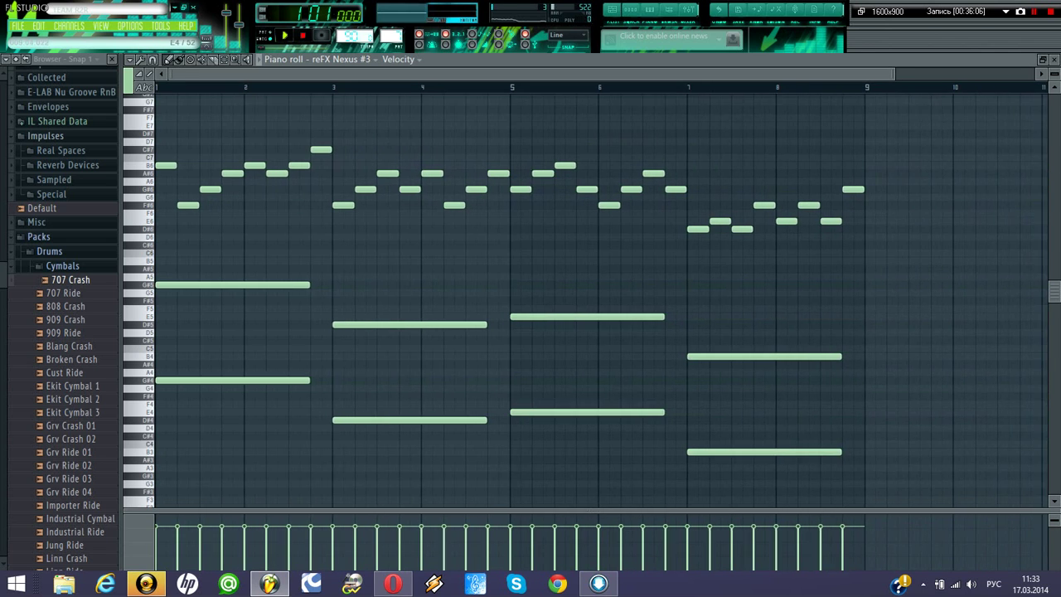
pyautogui.scroll(-5, 497, 412)
pyautogui.scroll(1, 497, 411)
pyautogui.click(139, 190)
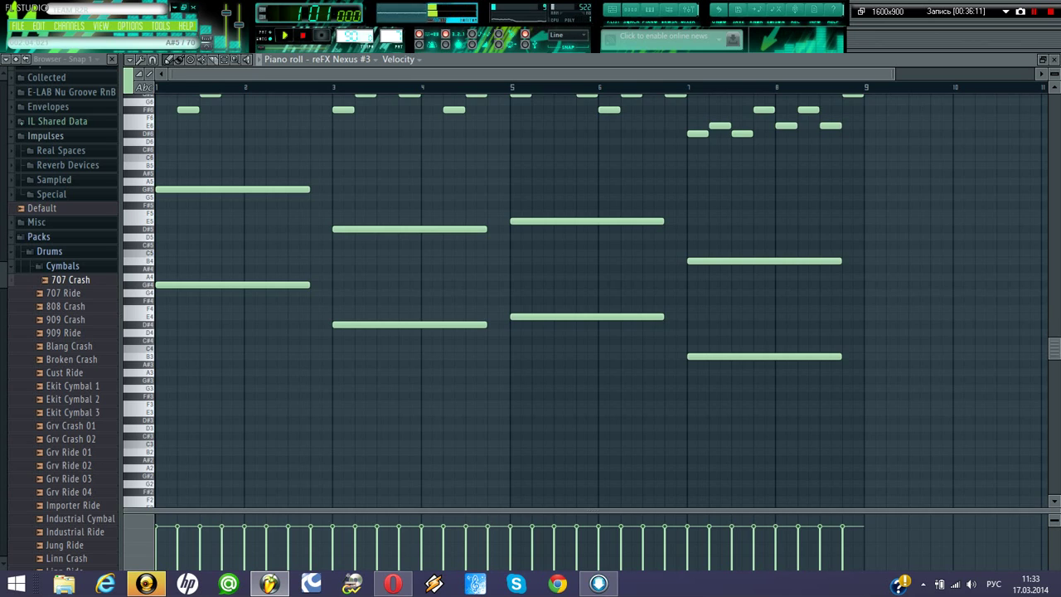
pyautogui.scroll(2, 580, 298)
pyautogui.moveTo(870, 352); pyautogui.dragTo(154, 96)
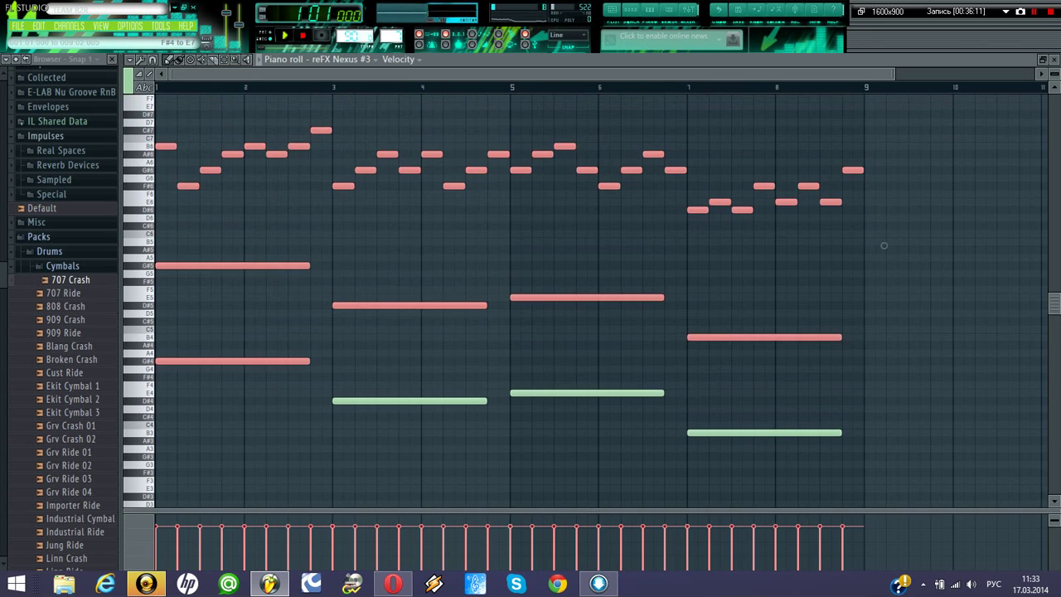
pyautogui.press('Delete')
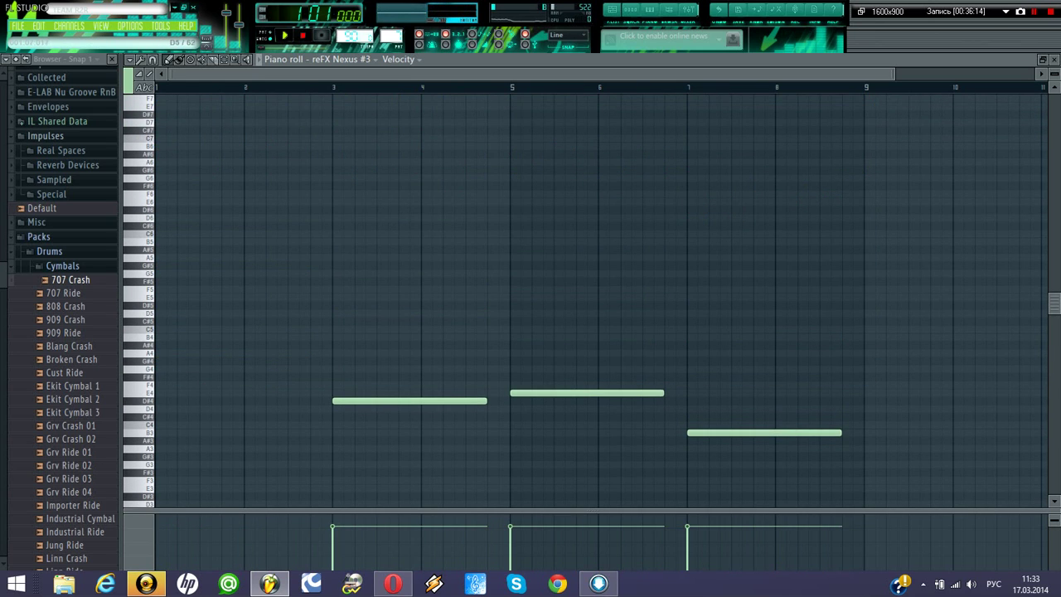
# - Add a one-bar G#4 note at the start of bar 1
pyautogui.moveTo(169, 377); pyautogui.dragTo(162, 386)
pyautogui.rightClick(158, 377)
pyautogui.click(180, 385)
pyautogui.rightClick(184, 385)
pyautogui.click(174, 361)
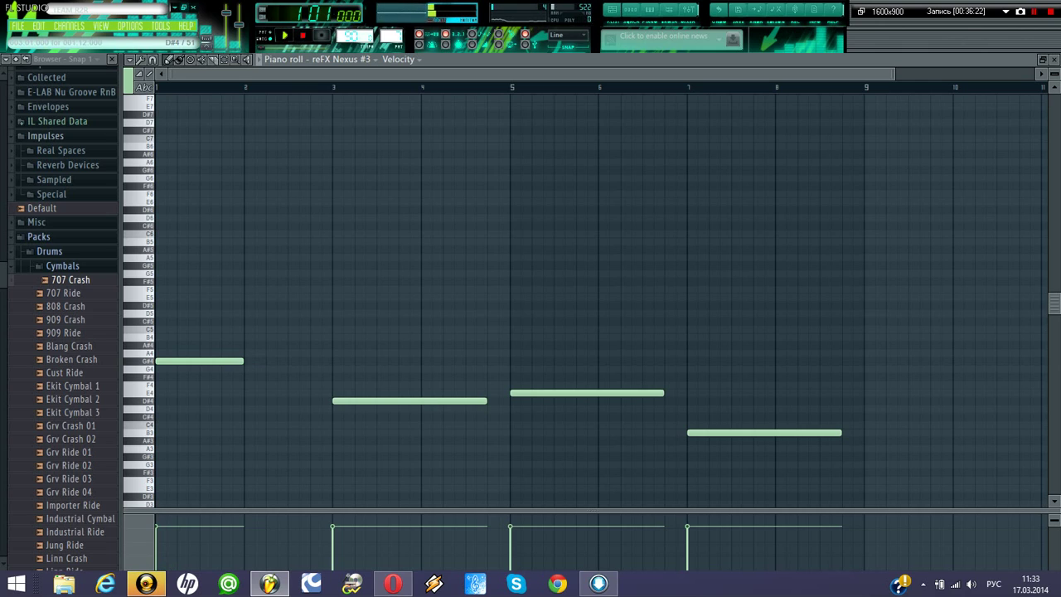
# - Shorten the G#4, D#4, E4 and B3 notes to half a bar each
pyautogui.moveTo(487, 402); pyautogui.dragTo(432, 401)
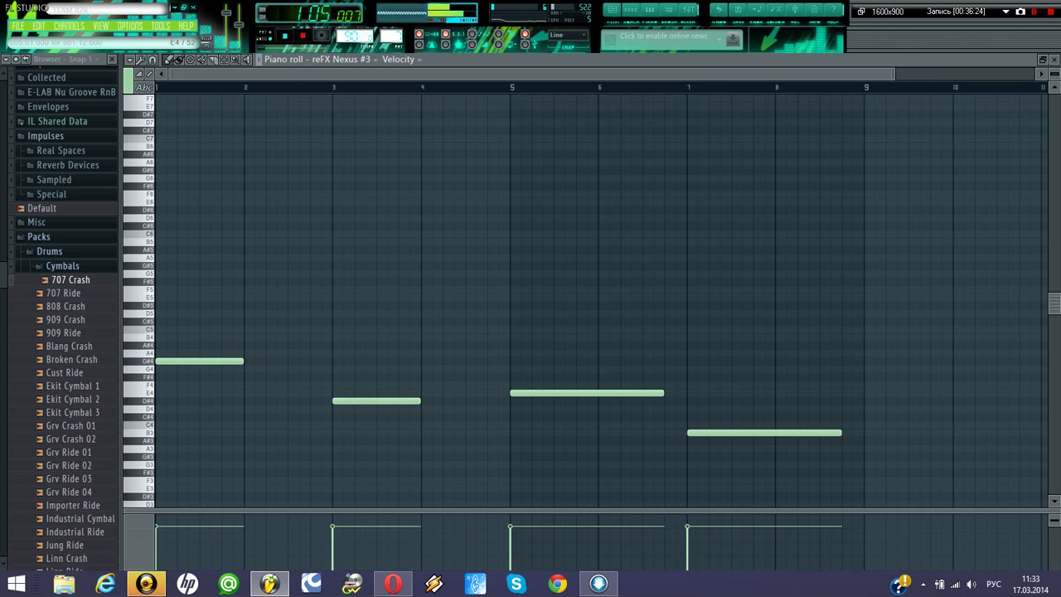
pyautogui.moveTo(662, 393); pyautogui.dragTo(586, 393)
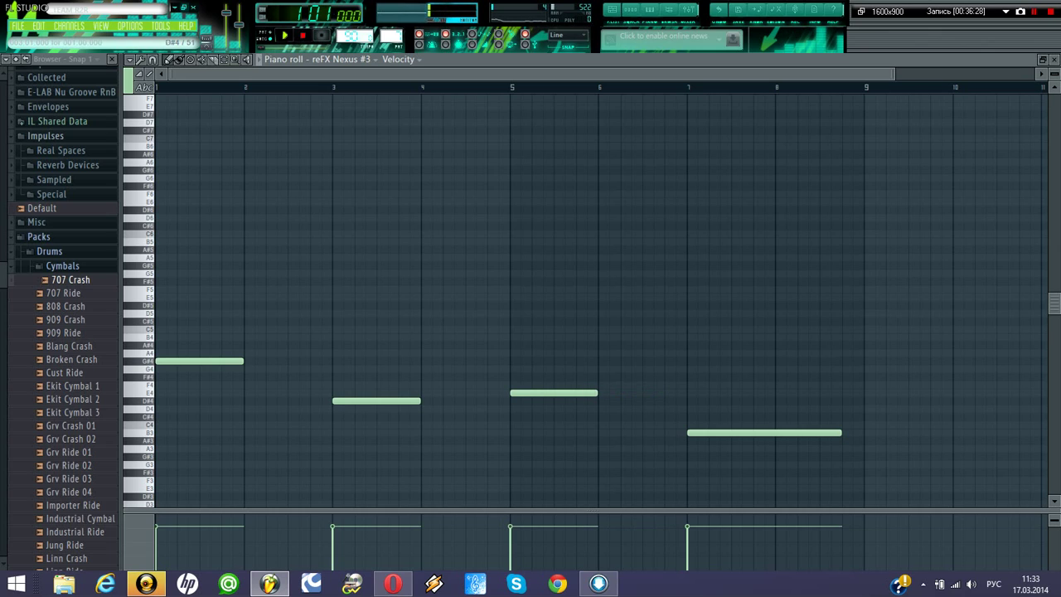
pyautogui.moveTo(808, 432); pyautogui.dragTo(155, 303)
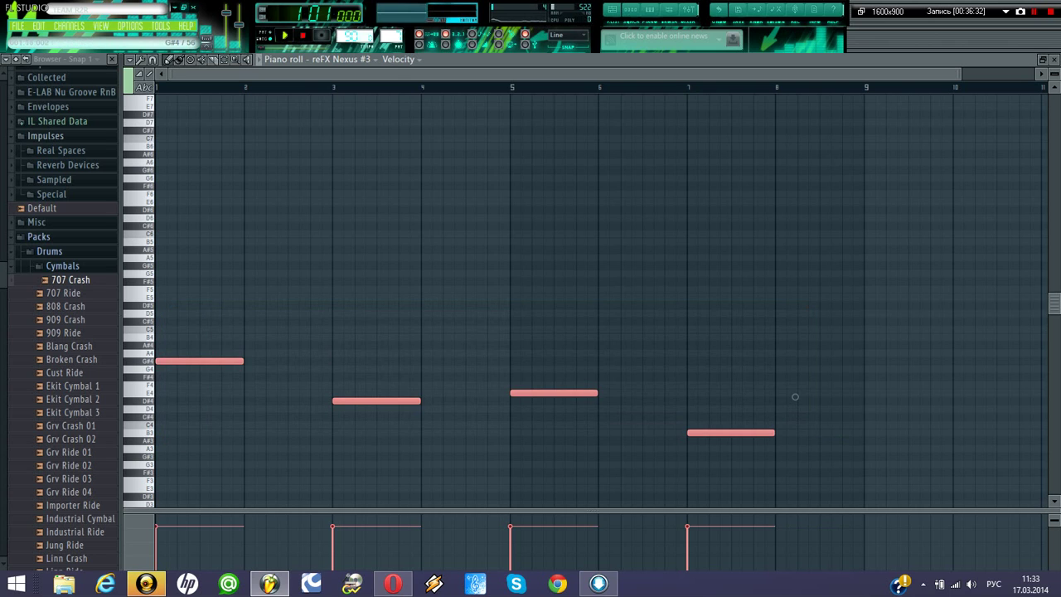
pyautogui.moveTo(795, 396); pyautogui.dragTo(751, 396)
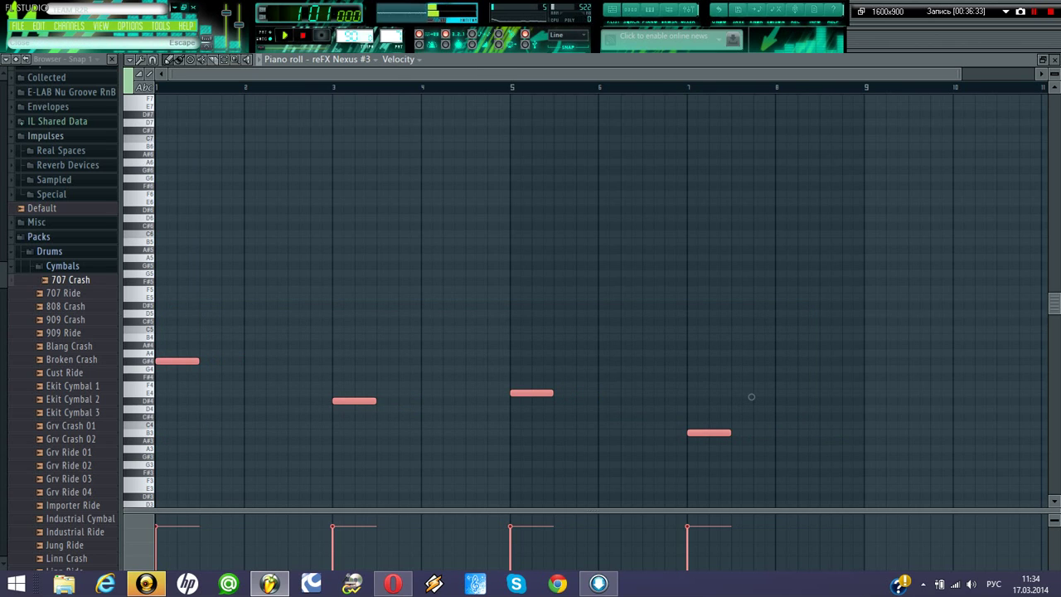
# - Place a pattern 7 clip on Track 4 of the playlist, starting at bar 17
pyautogui.press('F7')
pyautogui.click(625, 226)
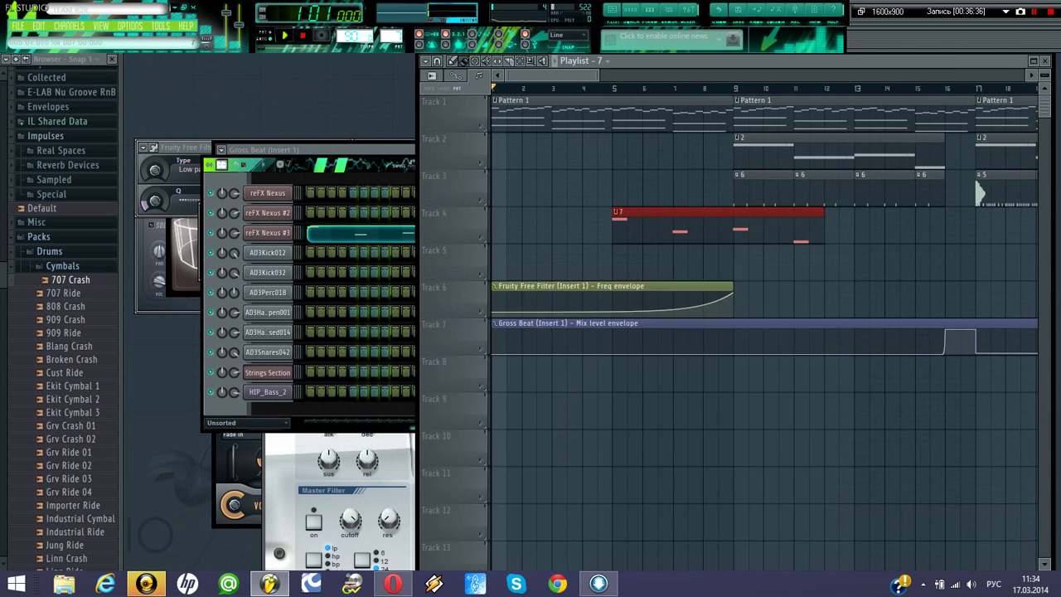
pyautogui.moveTo(575, 75); pyautogui.dragTo(705, 75)
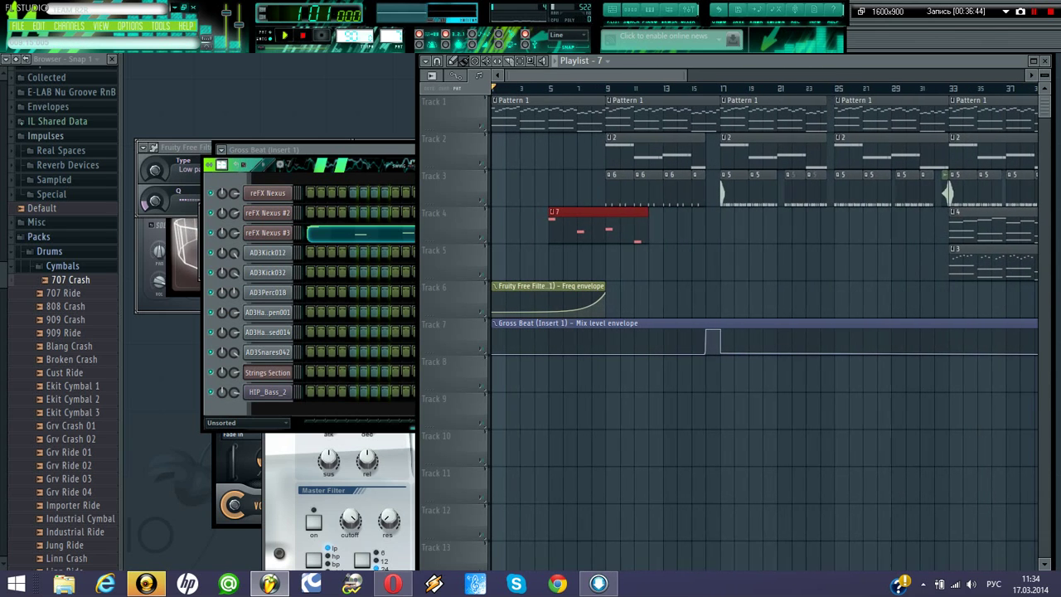
pyautogui.press('pageup')
pyautogui.press('pageup')
pyautogui.press('pagedown')
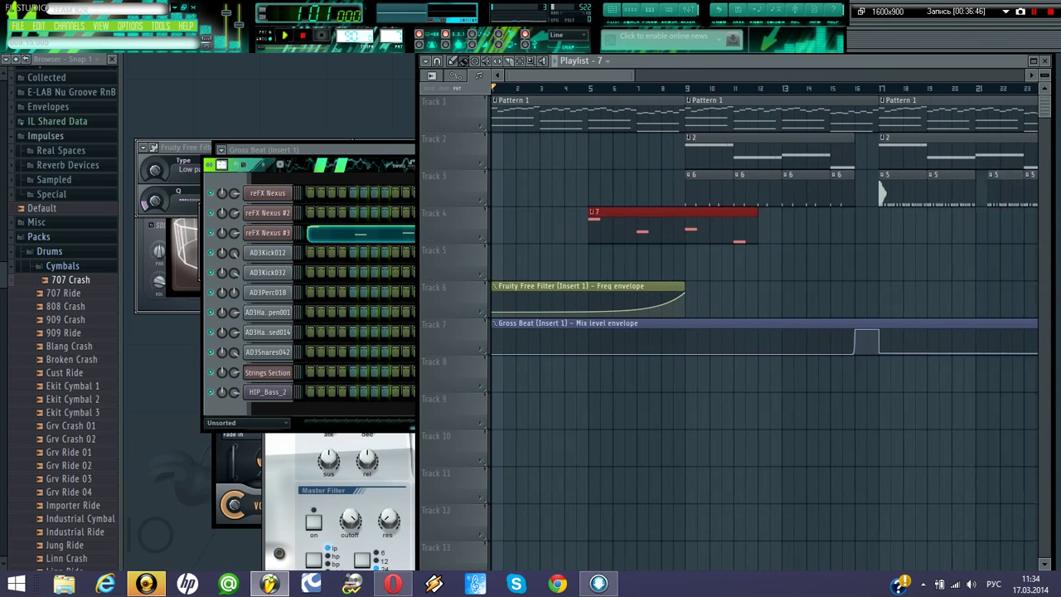
pyautogui.moveTo(602, 222); pyautogui.dragTo(805, 259)
pyautogui.moveTo(729, 226); pyautogui.dragTo(721, 225)
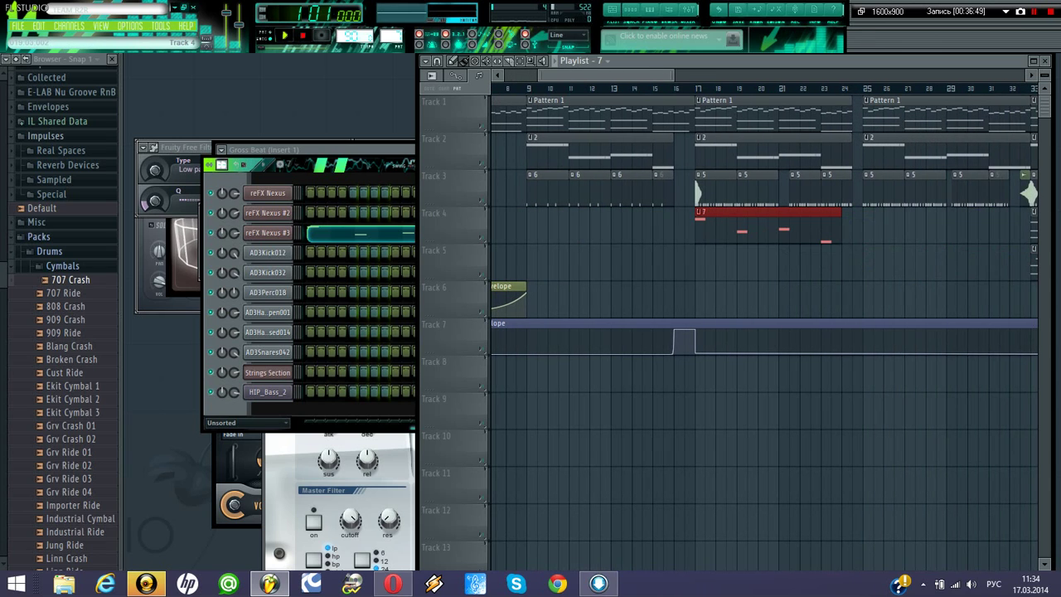
# - Play the arrangement from bar 17 and lower the volume of the reFX Nexus #3 channel
pyautogui.click(696, 88)
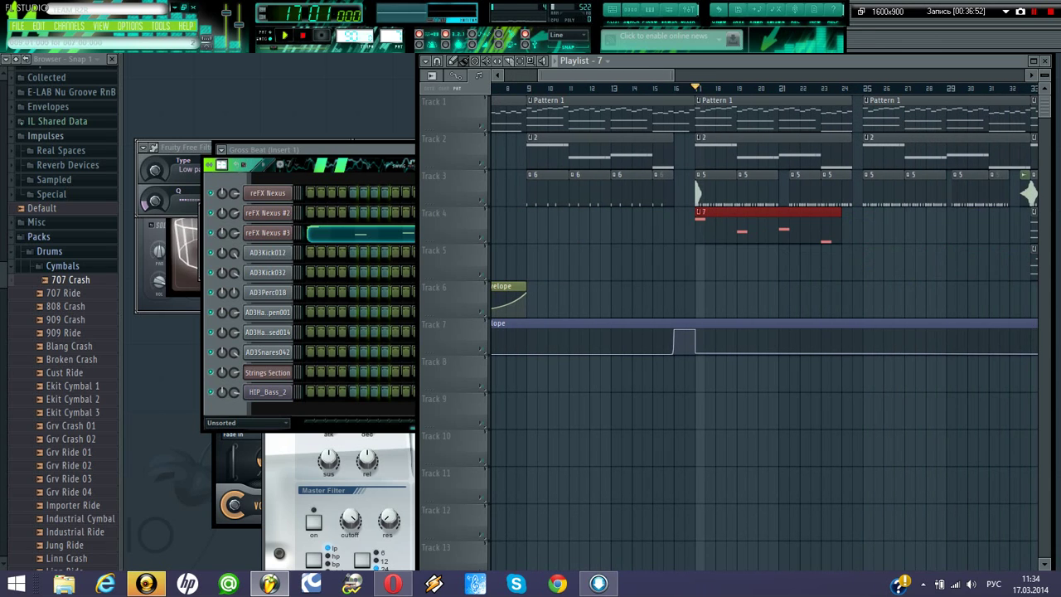
pyautogui.press('space')
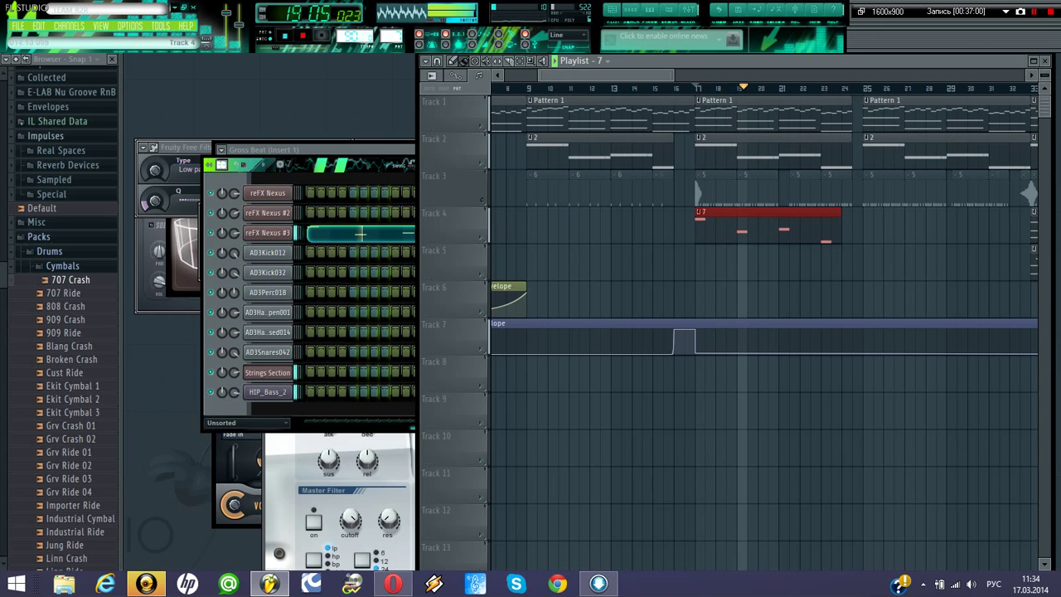
pyautogui.moveTo(234, 233); pyautogui.dragTo(234, 242)
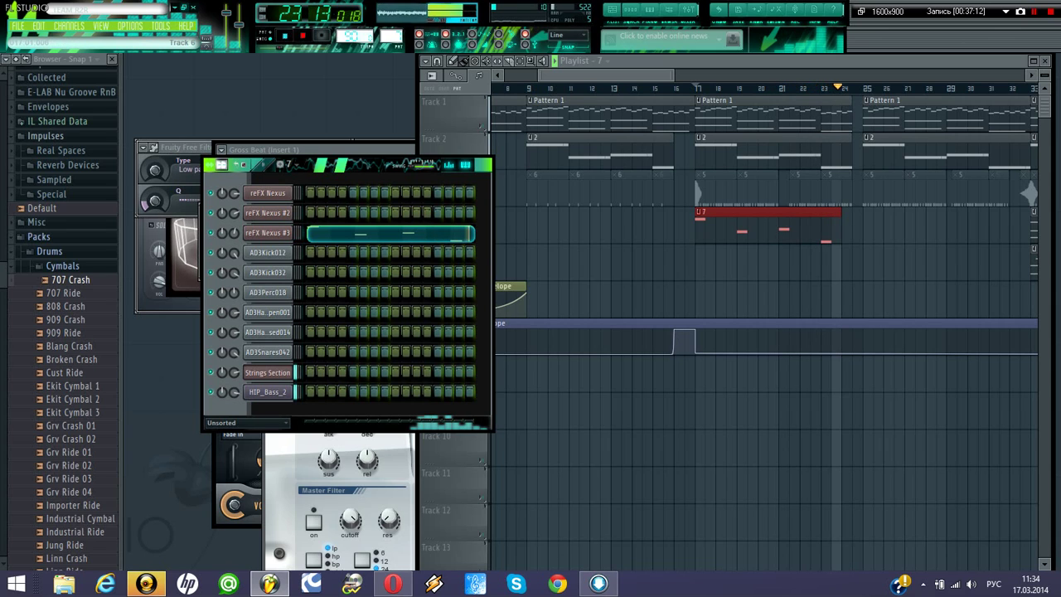
# - Add a second pattern 7 clip at bar 25 on Track 4 and replay from bar 17 with Track 3 unmuted
pyautogui.click(839, 224)
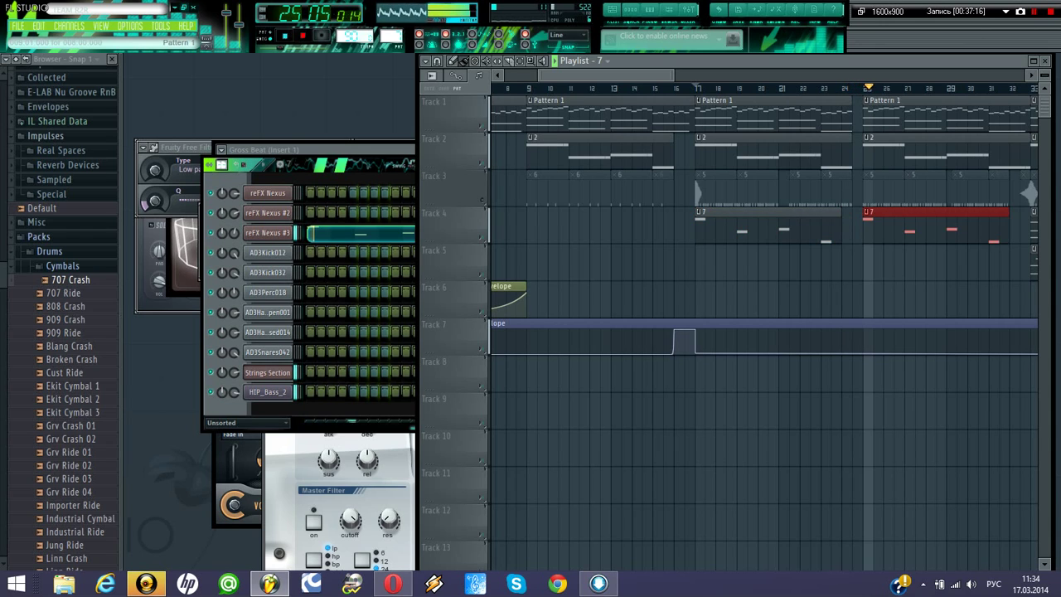
pyautogui.click(691, 88)
pyautogui.press('space')
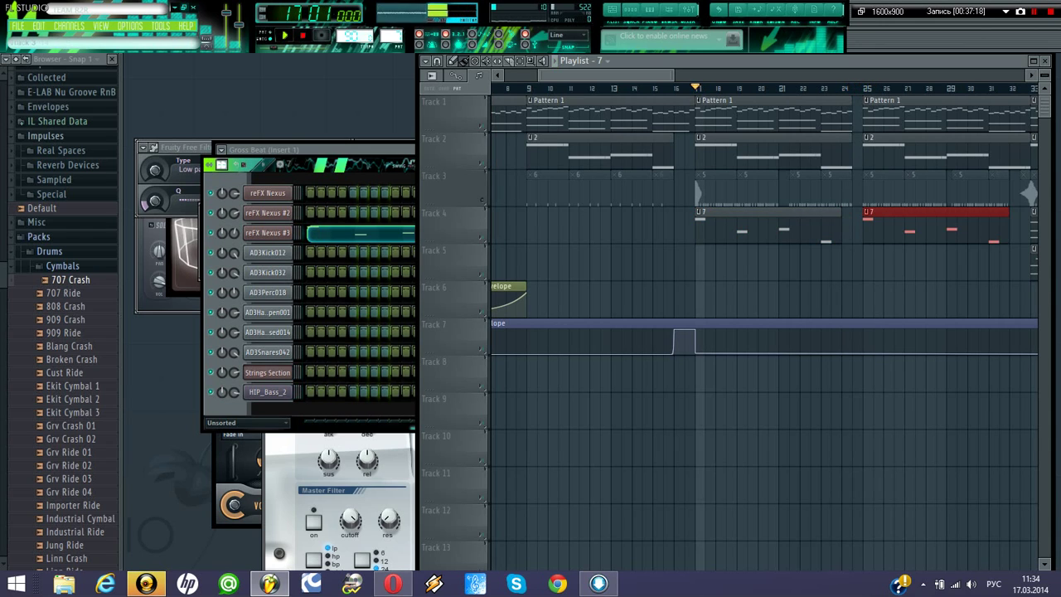
pyautogui.click(482, 200)
pyautogui.press('space')
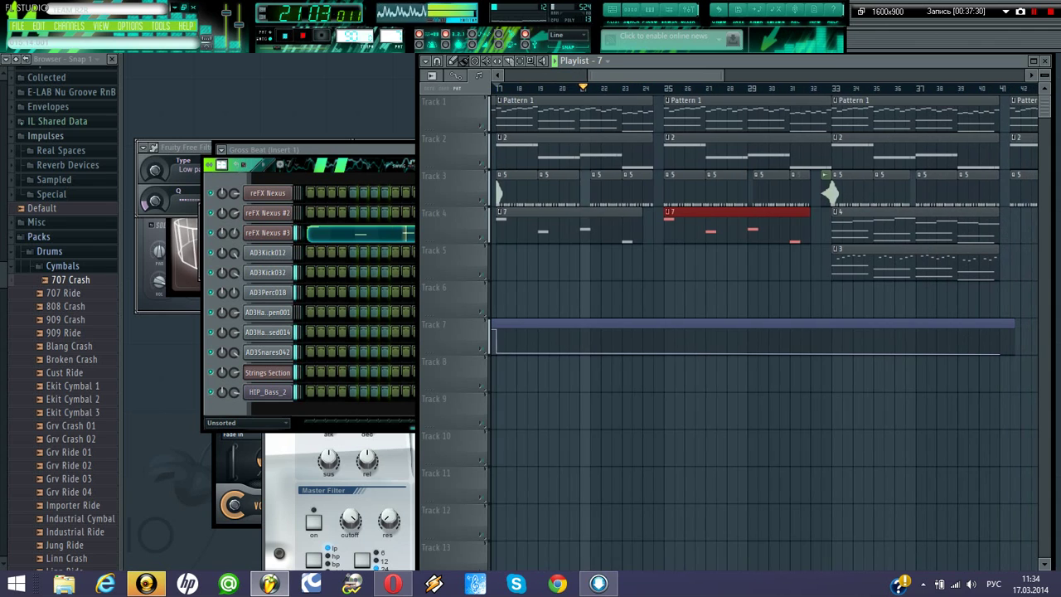
# - Add a pattern 7 clip on Track 6 starting at bar 33 while the song plays
pyautogui.moveTo(643, 75); pyautogui.dragTo(679, 76)
pyautogui.click(744, 299)
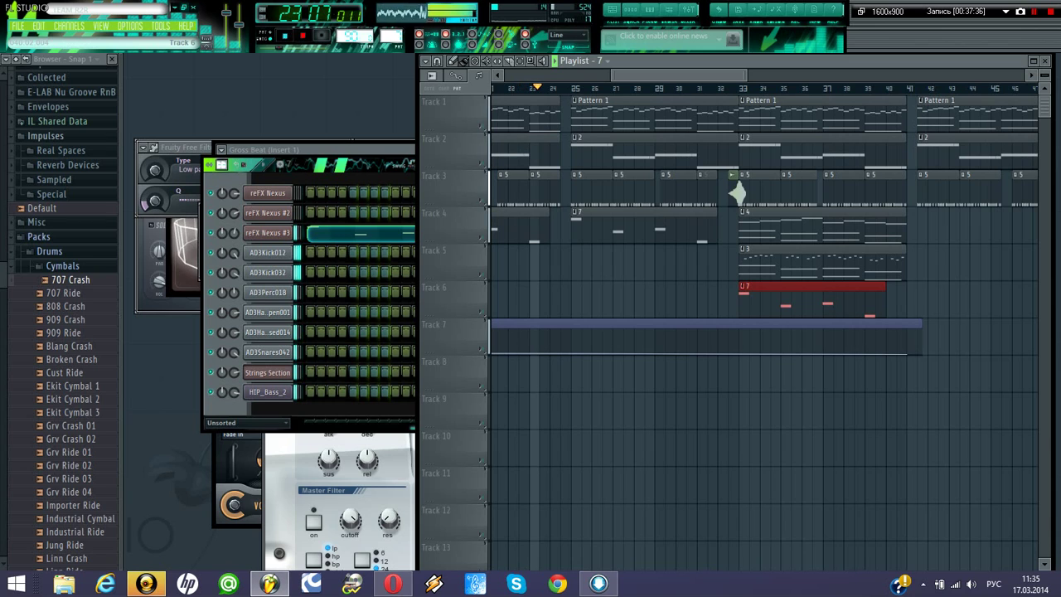
pyautogui.moveTo(903, 300); pyautogui.dragTo(883, 300)
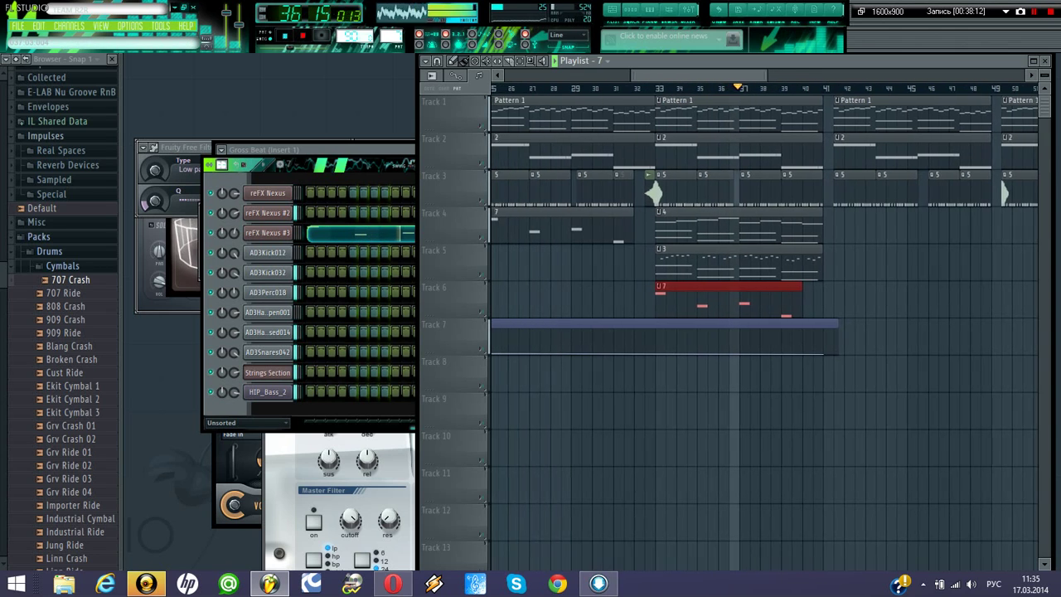
# - Remove the pattern 7 clip at bar 17 on Track 4, stop playback and set the start position to bar 25
pyautogui.hscroll(-4, 738, 228)
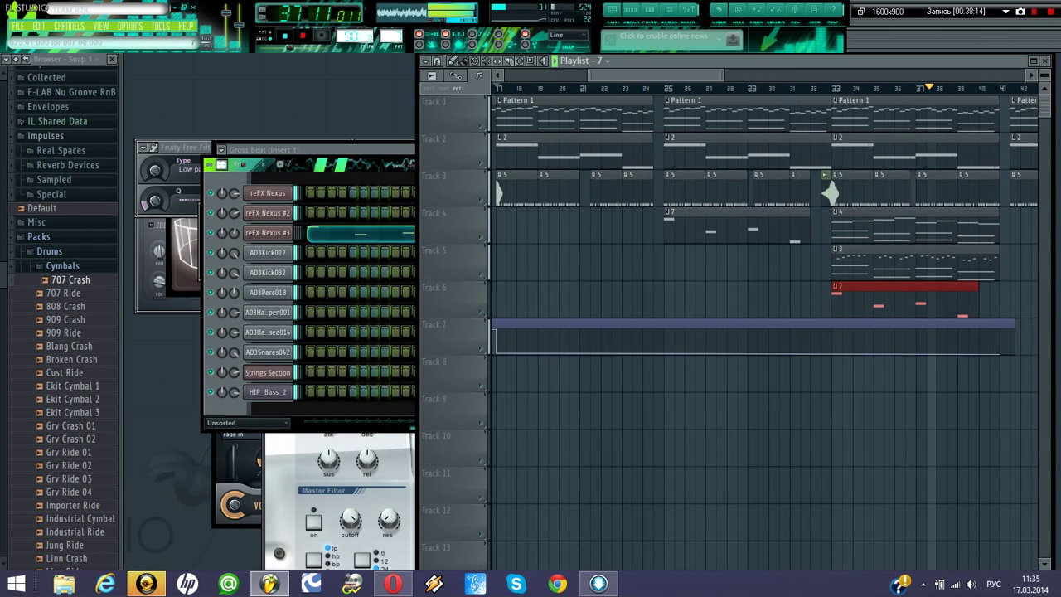
pyautogui.press('space')
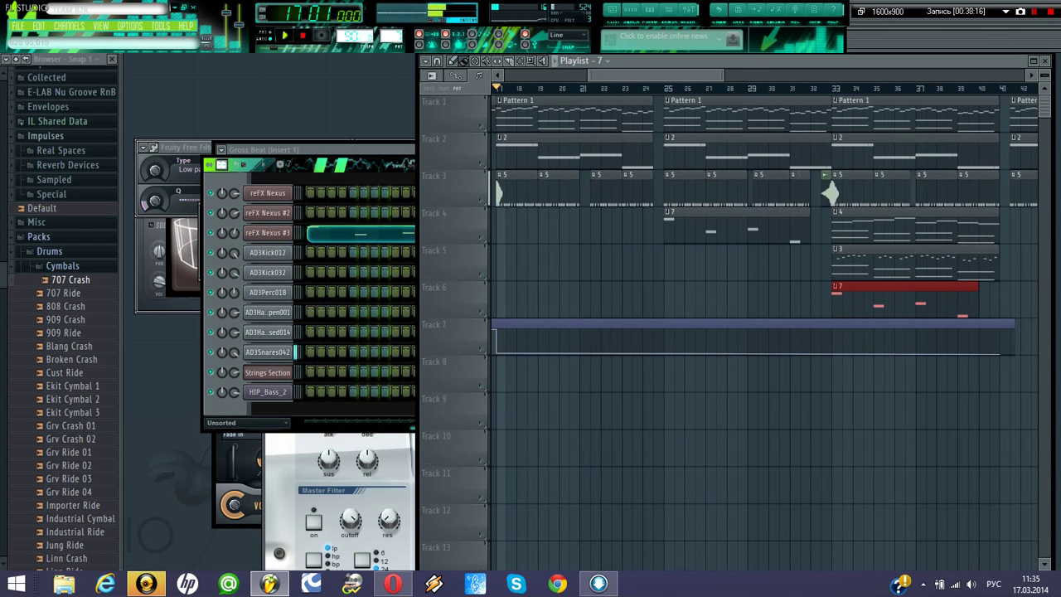
pyautogui.click(673, 89)
# - Open the bar 25 pattern 7 clip in the piano roll and select all four notes
pyautogui.doubleClick(679, 221)
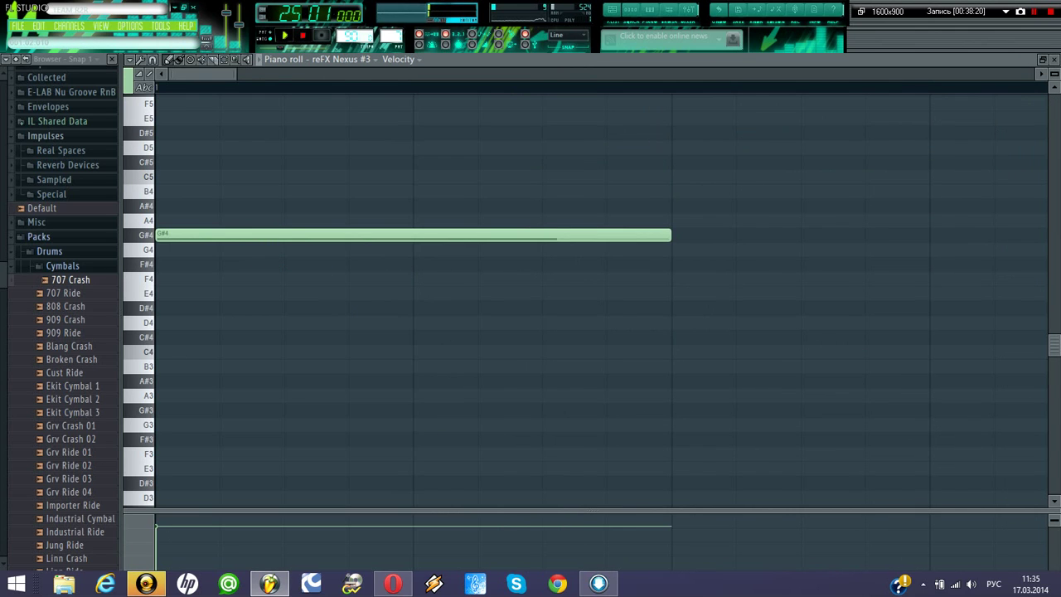
pyautogui.moveTo(237, 74); pyautogui.dragTo(1038, 73)
pyautogui.scroll(-2, 729, 315)
pyautogui.moveTo(728, 353); pyautogui.dragTo(158, 118)
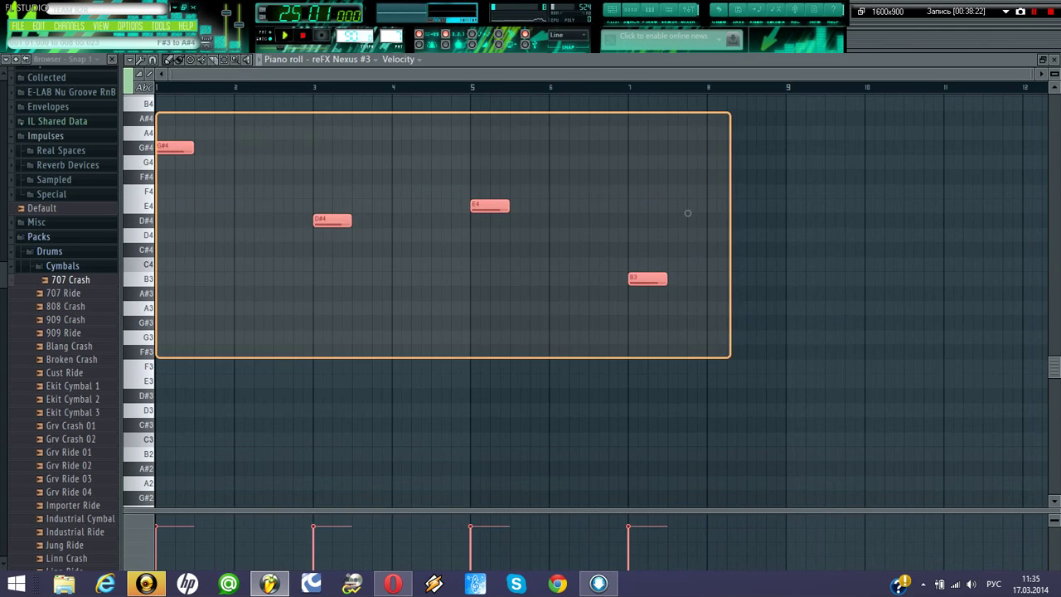
# - Try the selected notes at lower pitches, first starting on G#3 with playback and after that on C#4
pyautogui.moveTo(687, 213); pyautogui.dragTo(687, 388)
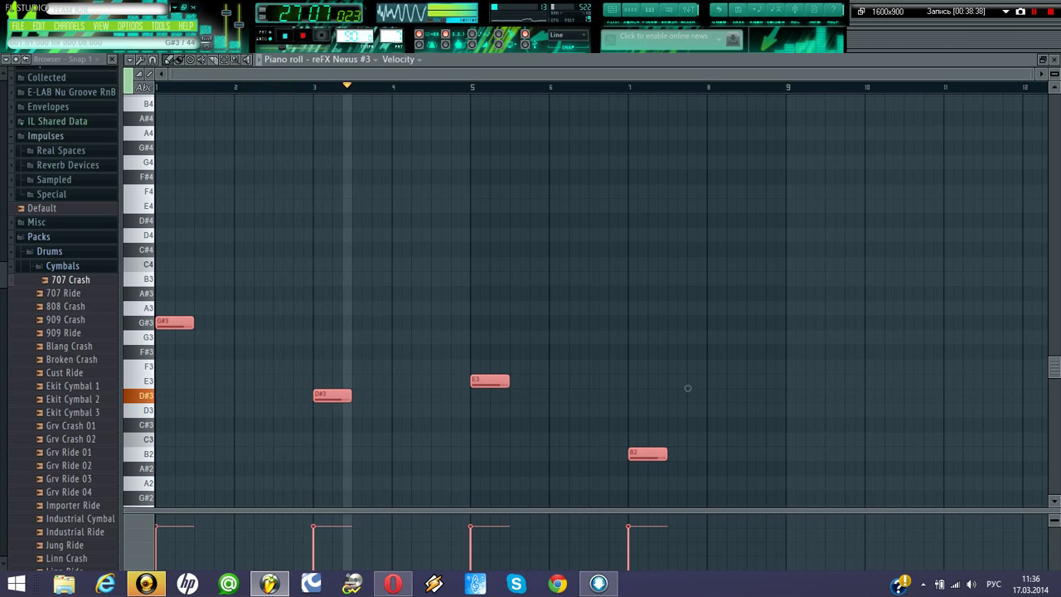
pyautogui.press('space')
pyautogui.moveTo(174, 321); pyautogui.dragTo(173, 247)
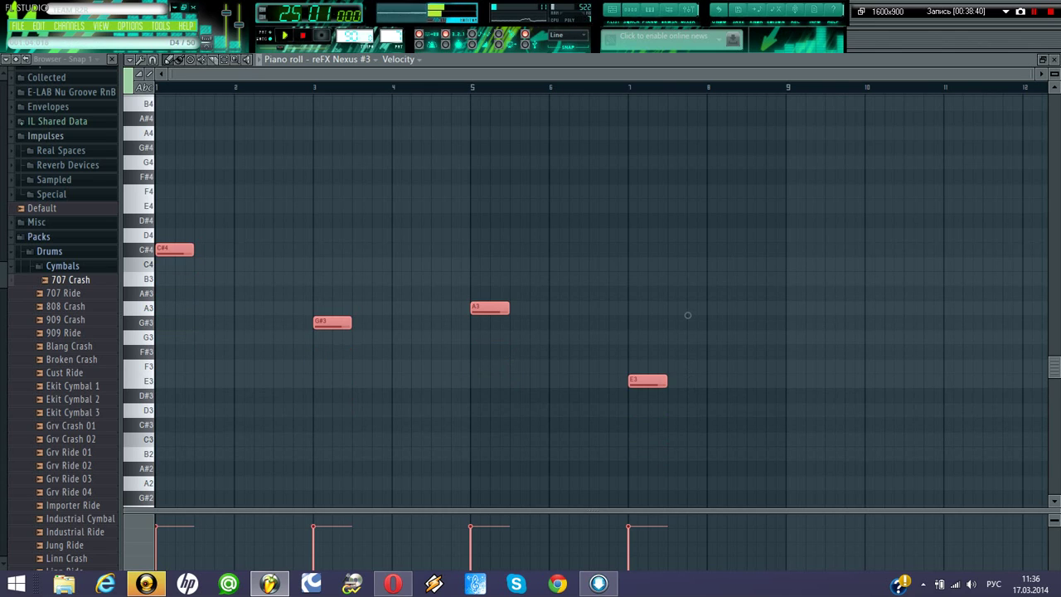
# - Return the notes to G#4, D#4, E4 and B3, lengthen each to three quarters of a bar and audition them from bar 25
pyautogui.moveTo(687, 315); pyautogui.dragTo(706, 213)
pyautogui.press('space')
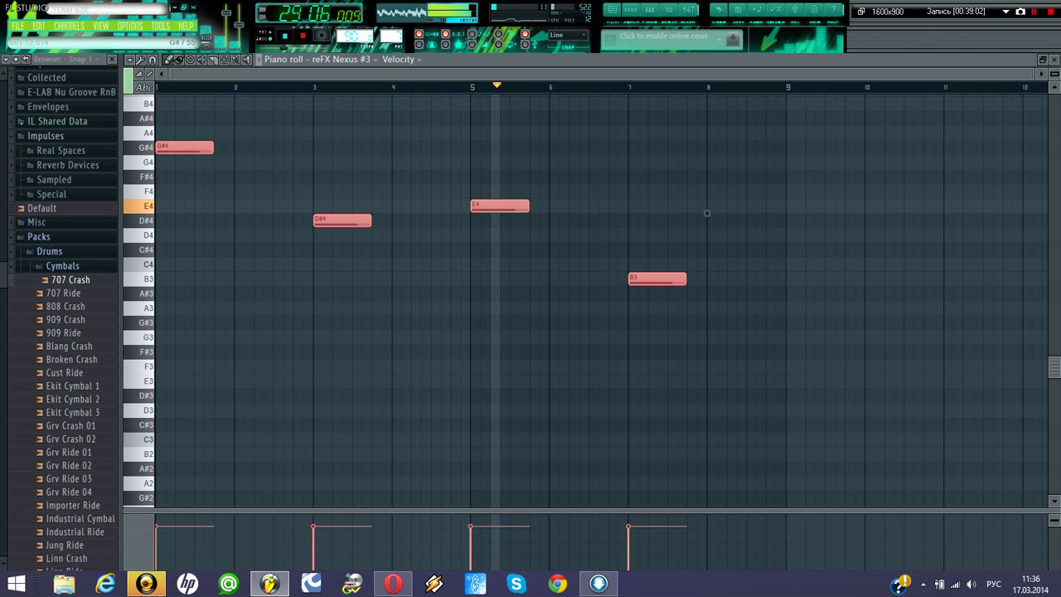
pyautogui.press('space')
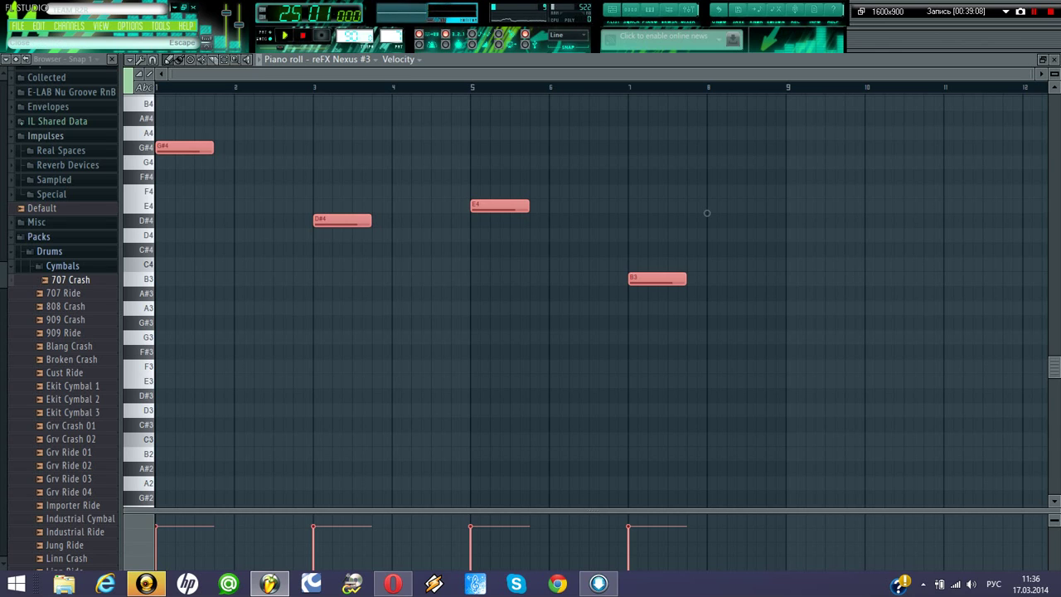
# - Delete all four notes of pattern 7 from the reFX Nexus #3 piano roll and close it
pyautogui.press('F7')
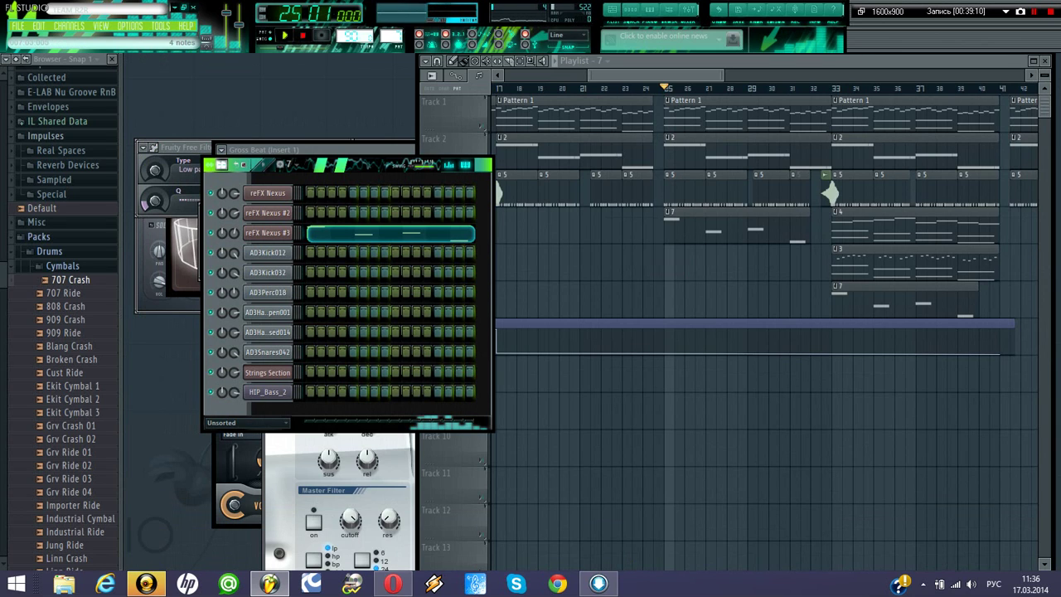
pyautogui.rightClick(274, 233)
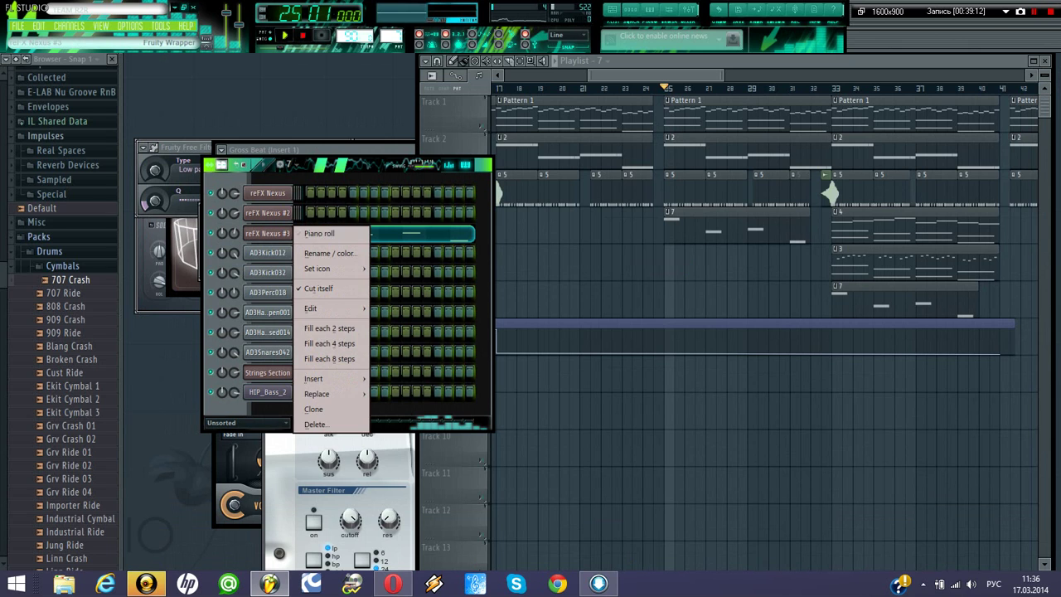
pyautogui.click(324, 233)
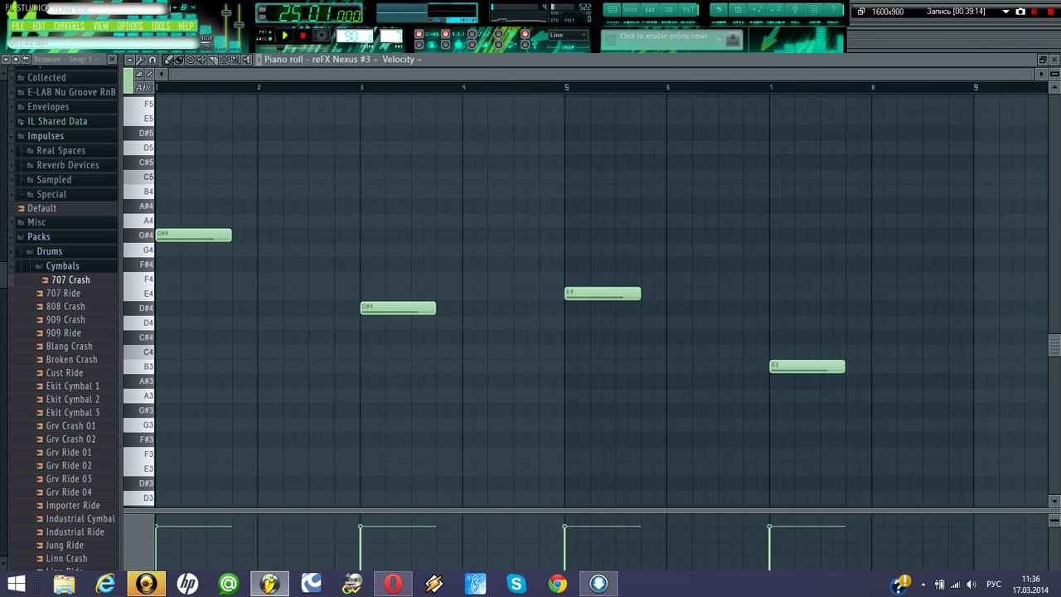
pyautogui.rightClick(644, 367)
pyautogui.rightClick(497, 295)
pyautogui.rightClick(341, 308)
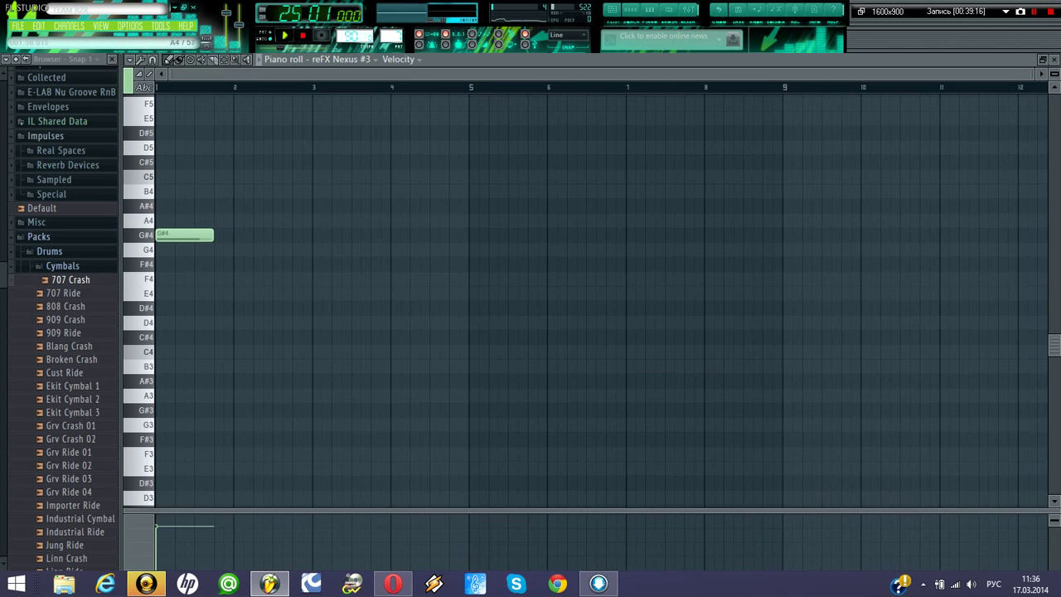
pyautogui.click(1054, 59)
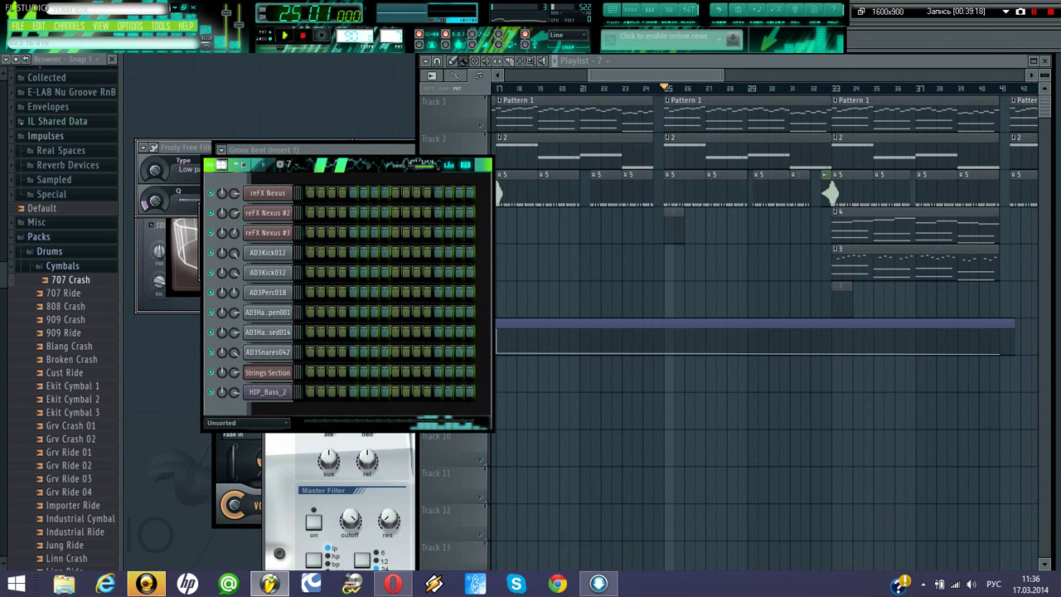
# - Show the whole arrangement in the playlist and set the song start position back to bar 1
pyautogui.moveTo(655, 75); pyautogui.dragTo(570, 76)
pyautogui.moveTo(639, 75); pyautogui.dragTo(953, 76)
pyautogui.click(563, 88)
pyautogui.moveTo(563, 88); pyautogui.dragTo(492, 88)
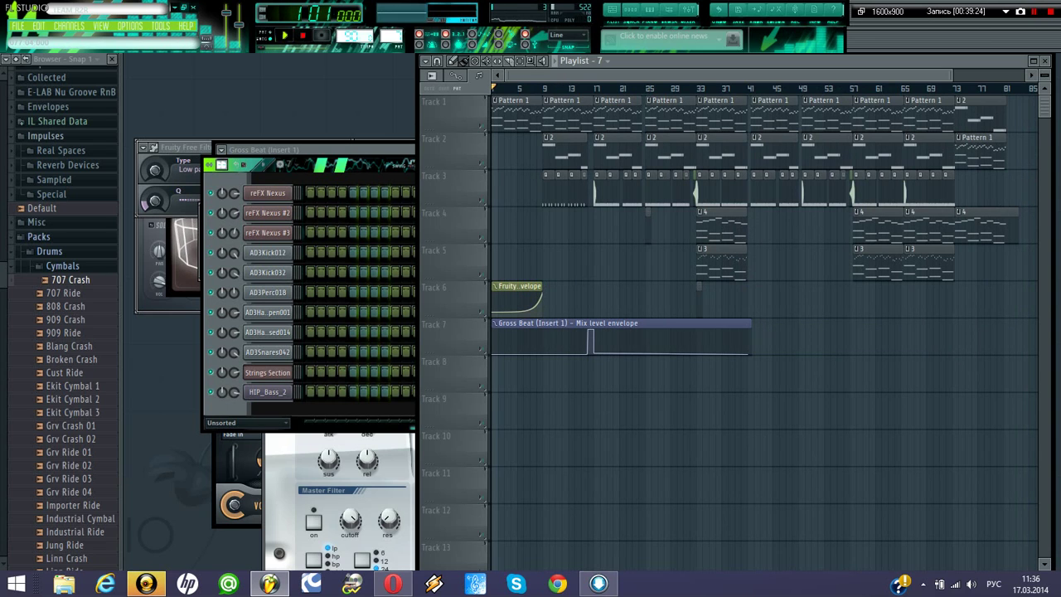
pyautogui.moveTo(1054, 5)
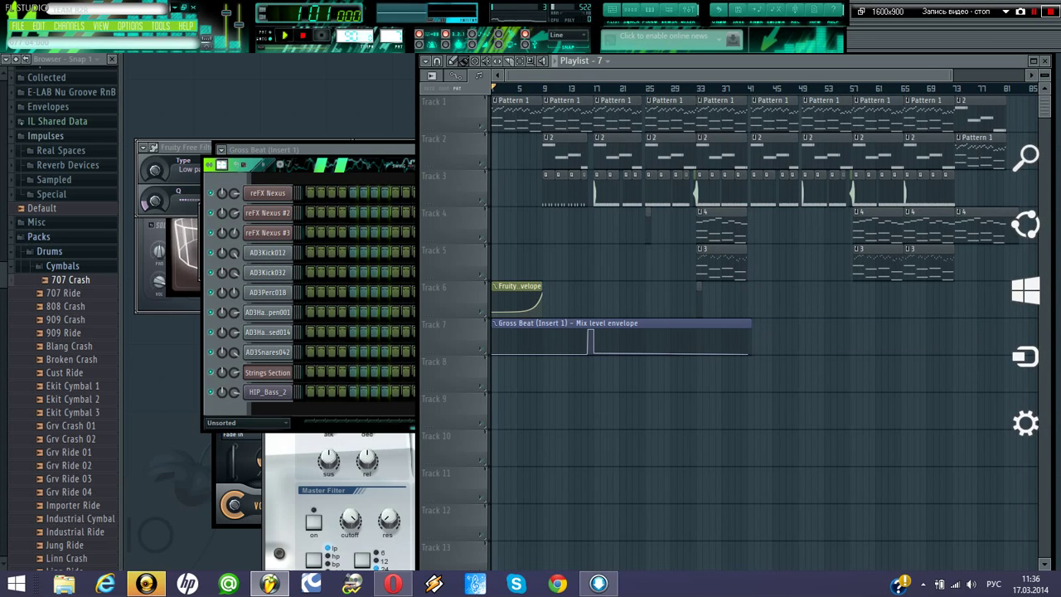